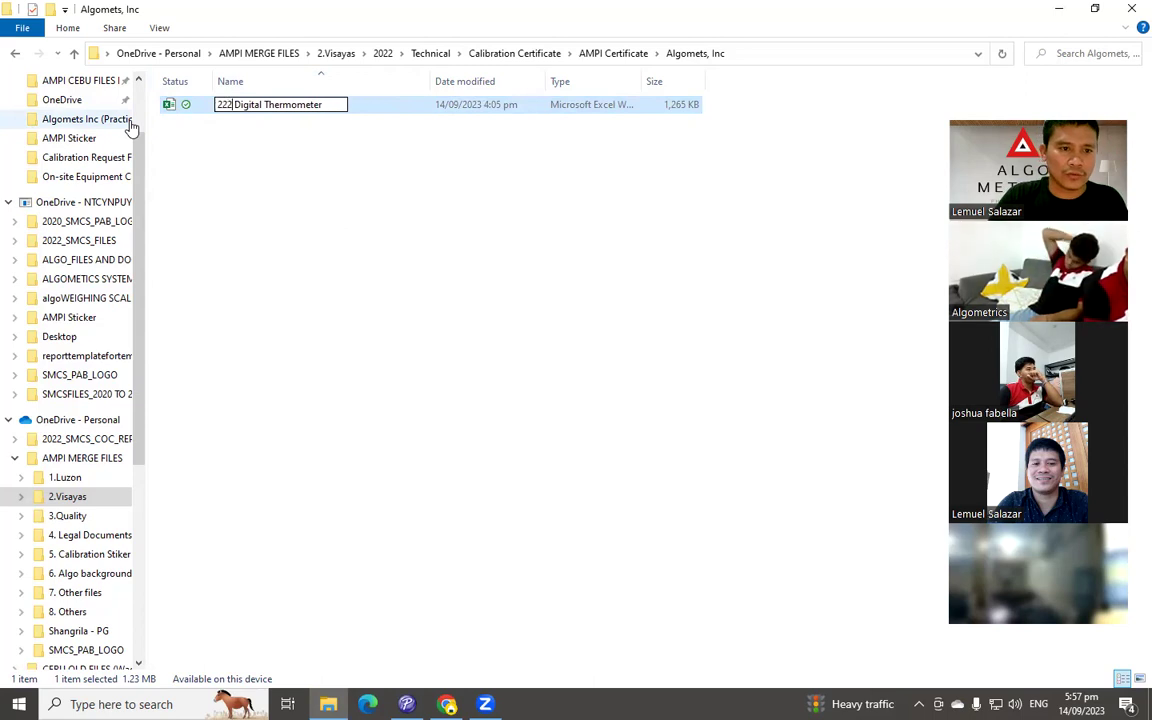
# Step: Rename the Digital Thermometer workbook to "22-AMP00001 - Digital Thermometer"
pyautogui.write('-AMO')
pyautogui.press('BackSpace')
pyautogui.write('P')
pyautogui.write('000')
pyautogui.write('01')
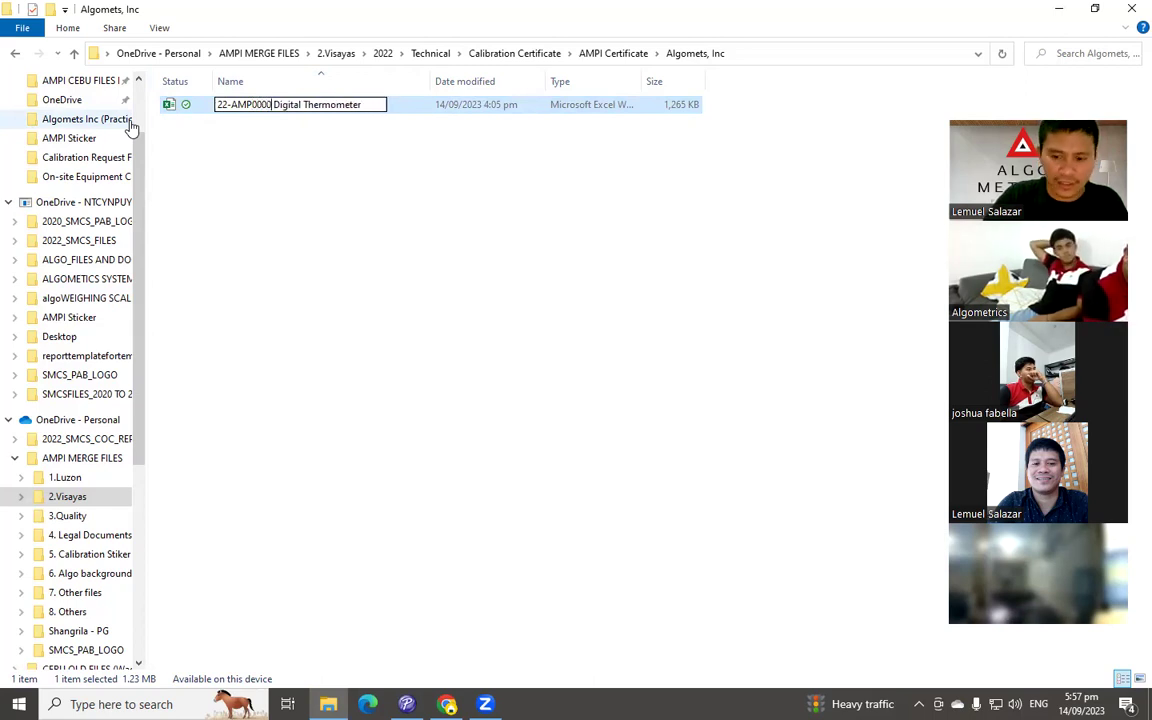
pyautogui.write(' -')
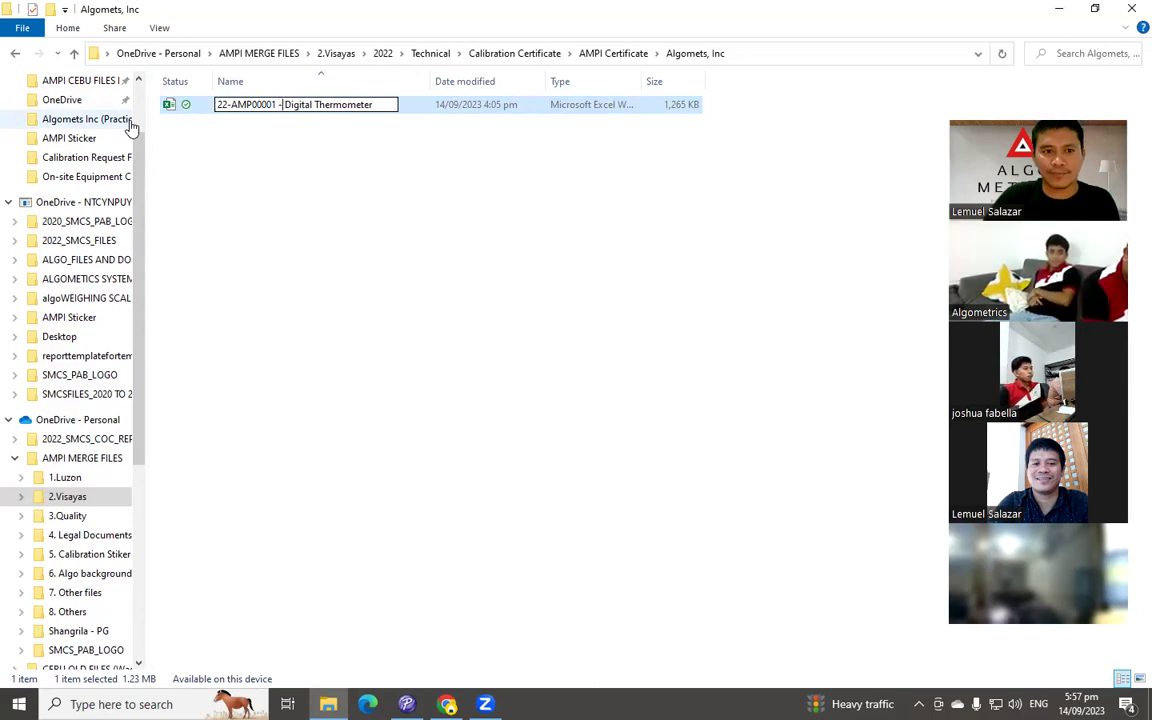
pyautogui.press('Return')
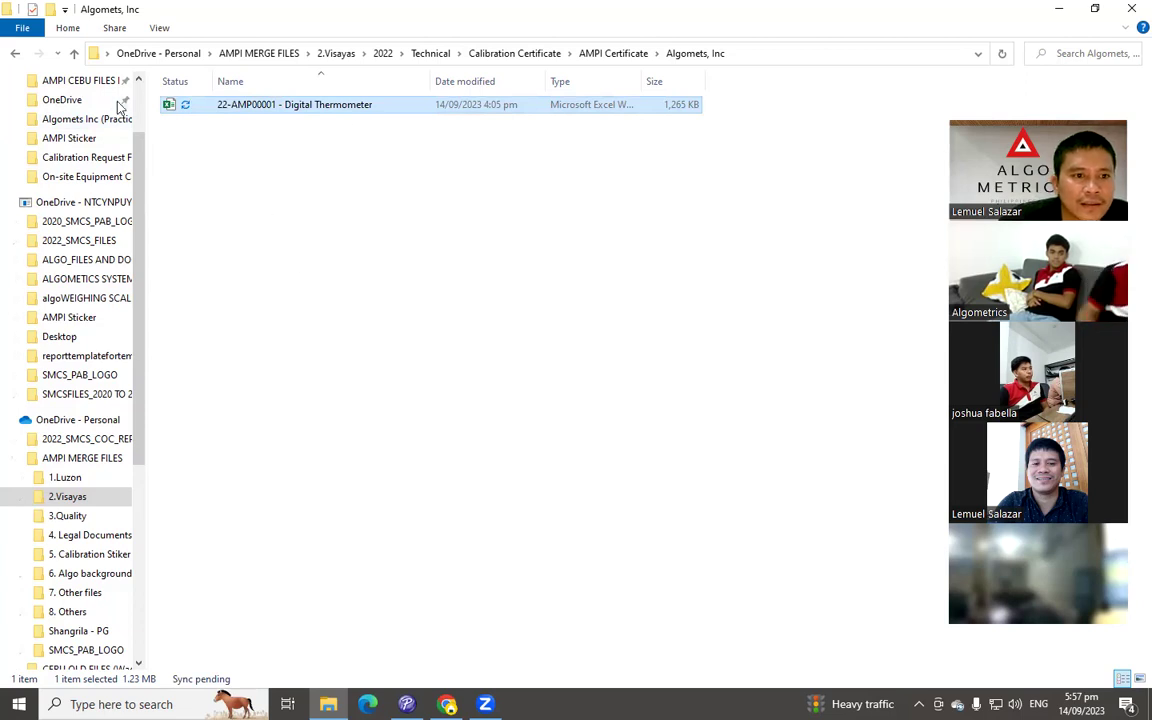
# Step: Reopen the Algomets, Inc folder from AMPI Certificate and open the 22-AMP00001 - Digital Thermometer workbook, declining to send optional data
pyautogui.moveTo(252, 113); pyautogui.dragTo(404, 111)
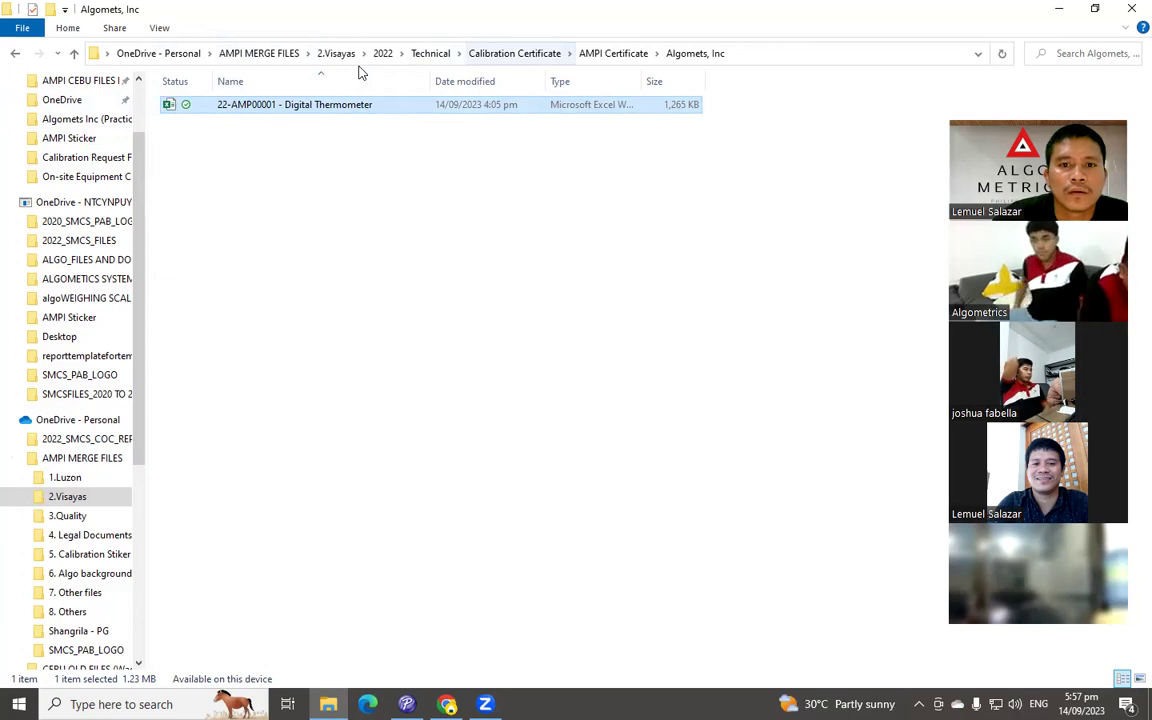
pyautogui.hotkey('alt', 'Up')
pyautogui.hotkey('alt', 'Up')
pyautogui.doubleClick(265, 108)
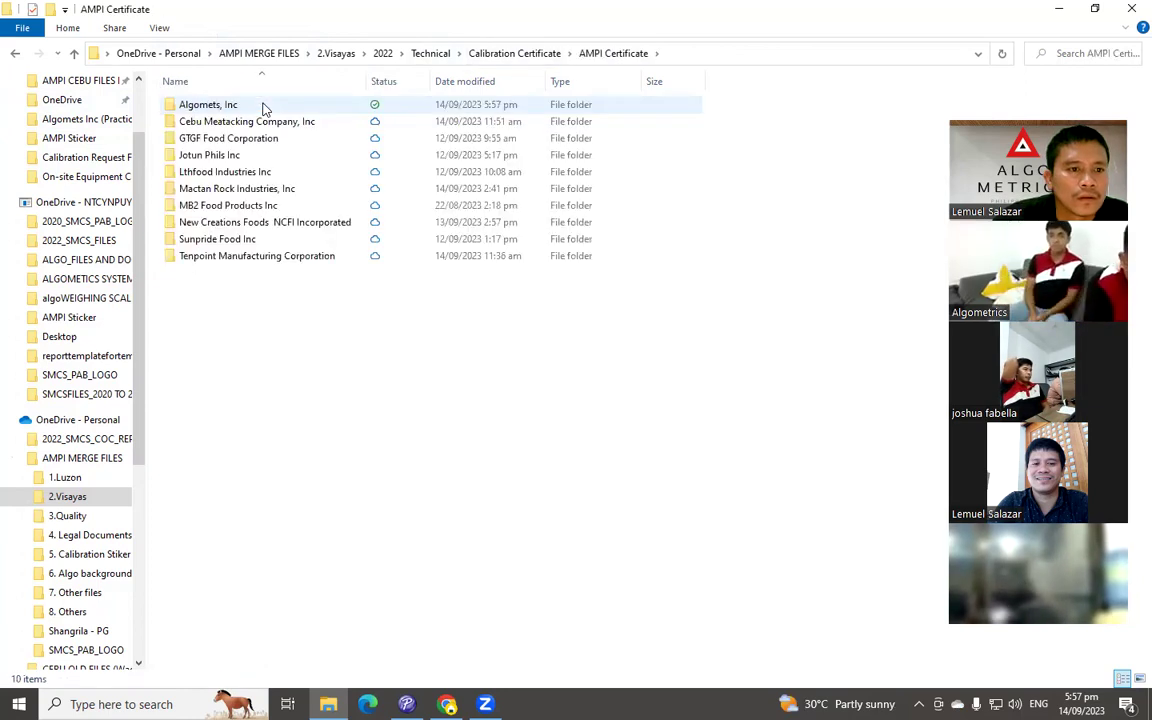
pyautogui.doubleClick(258, 110)
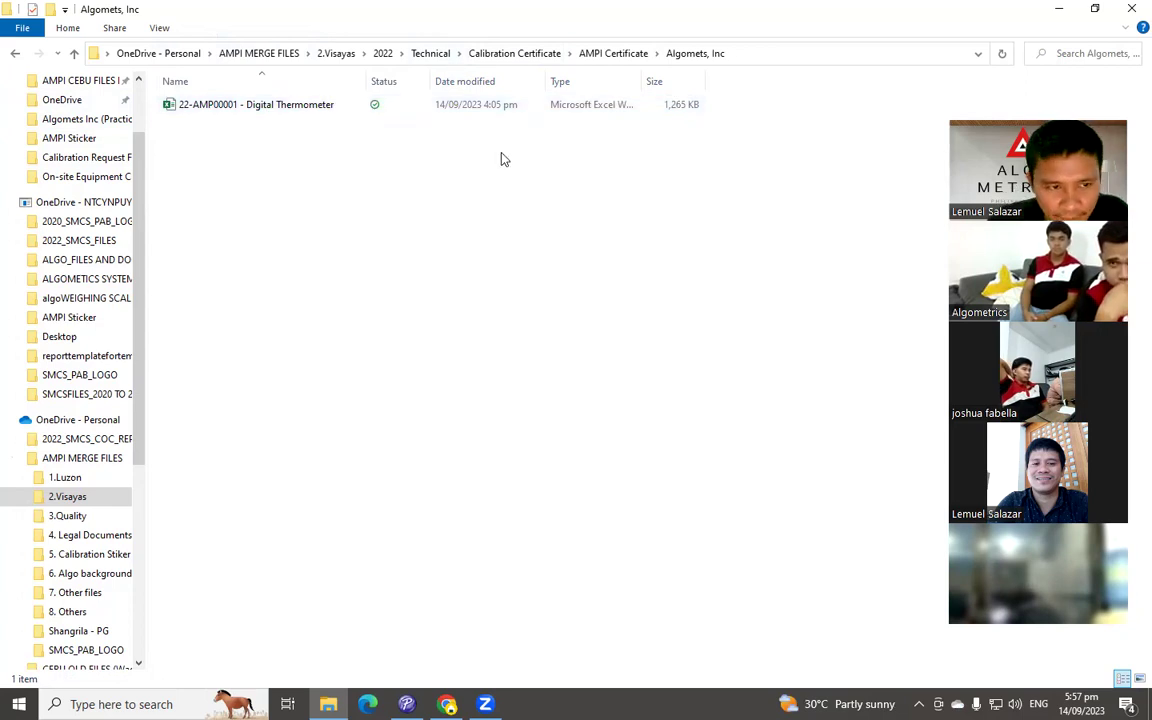
pyautogui.click(297, 106)
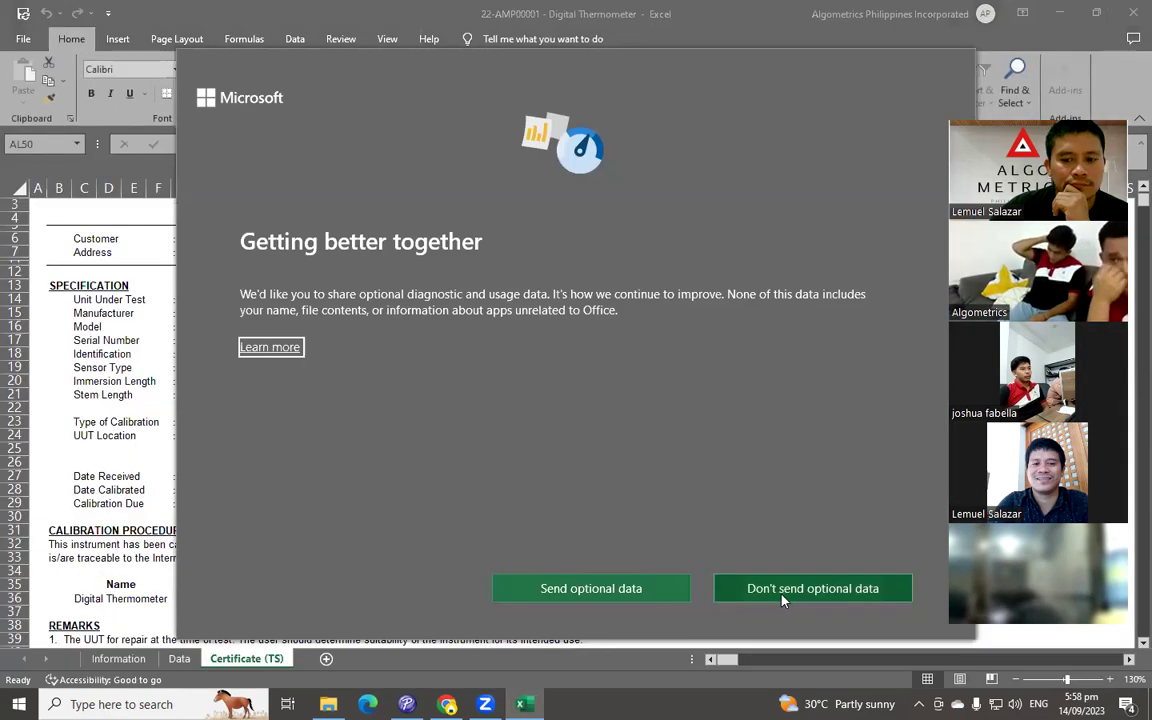
pyautogui.click(783, 589)
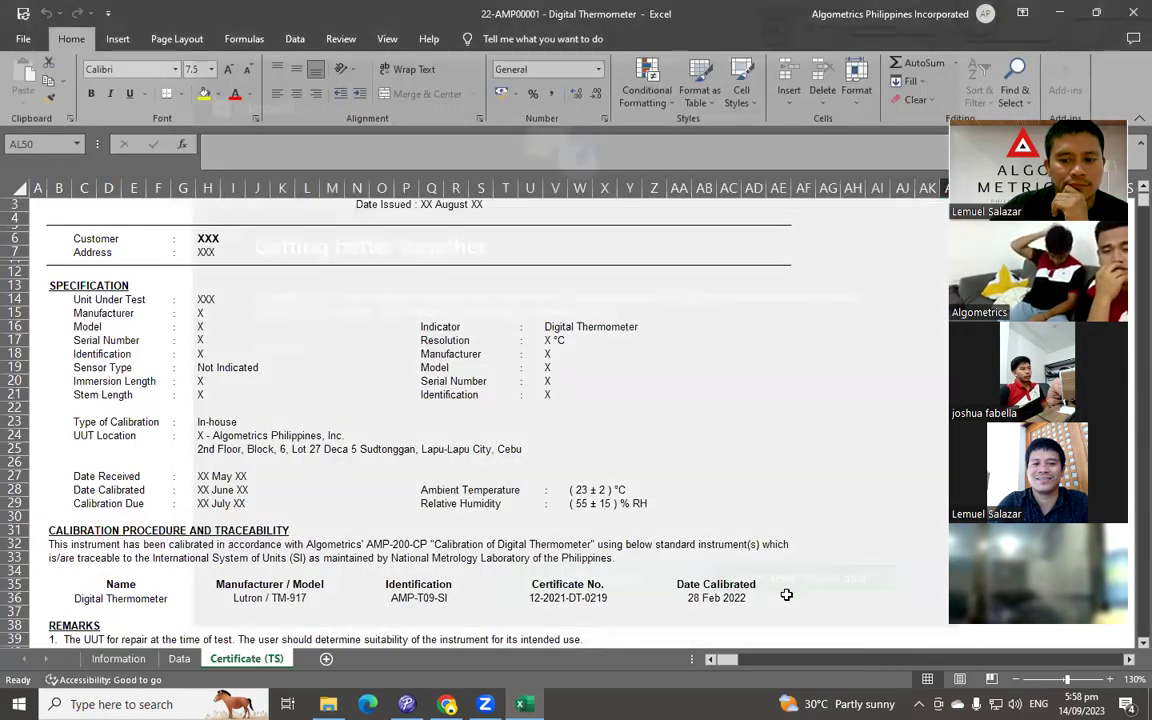
# Step: On the Information sheet, set the certificate number's region letter to V for Visayas
pyautogui.scroll(-2, 596, 508)
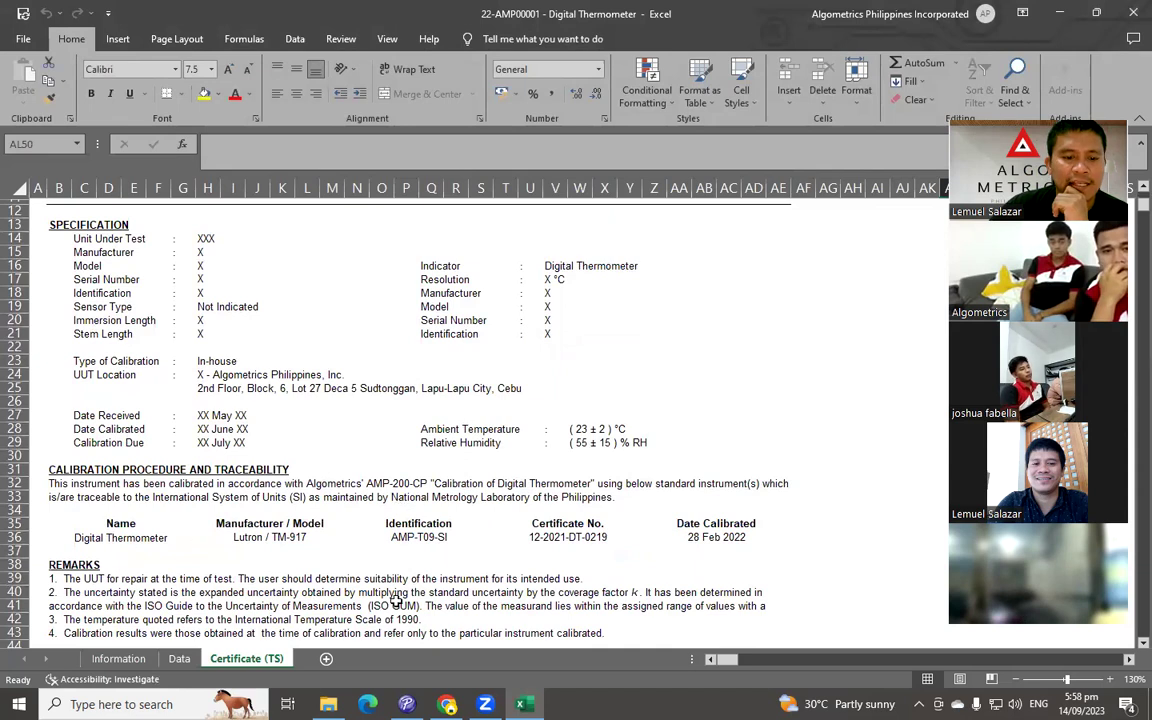
pyautogui.click(179, 660)
pyautogui.click(118, 660)
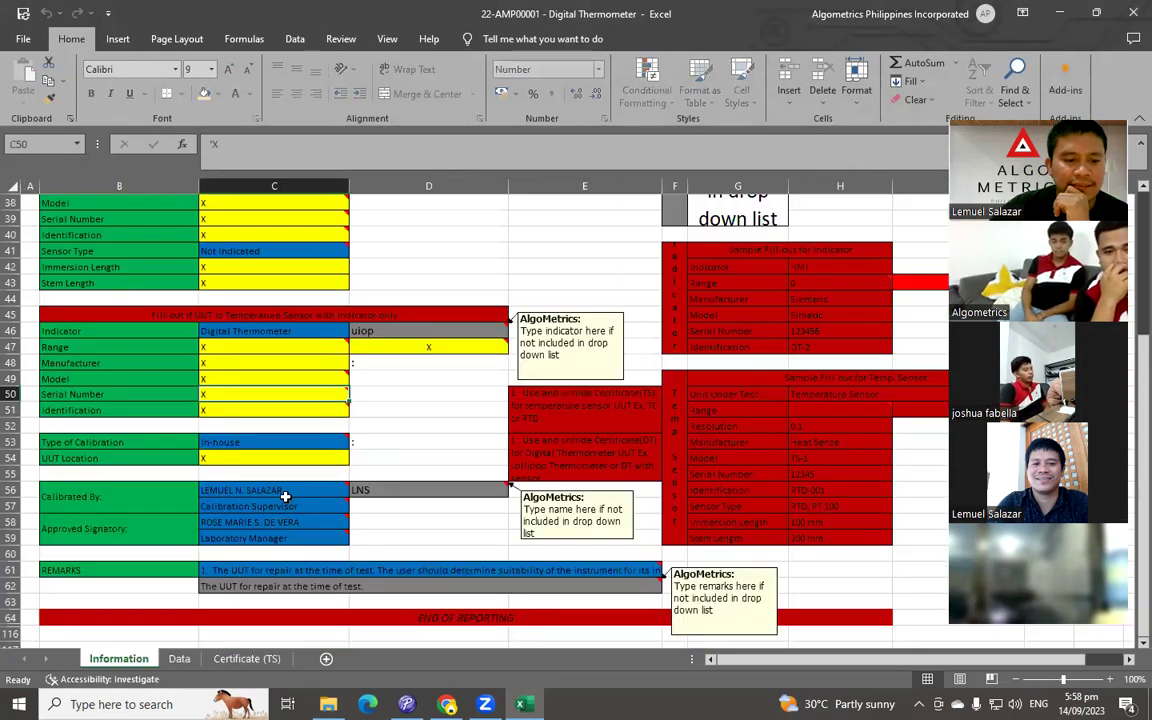
pyautogui.scroll(5, 293, 500)
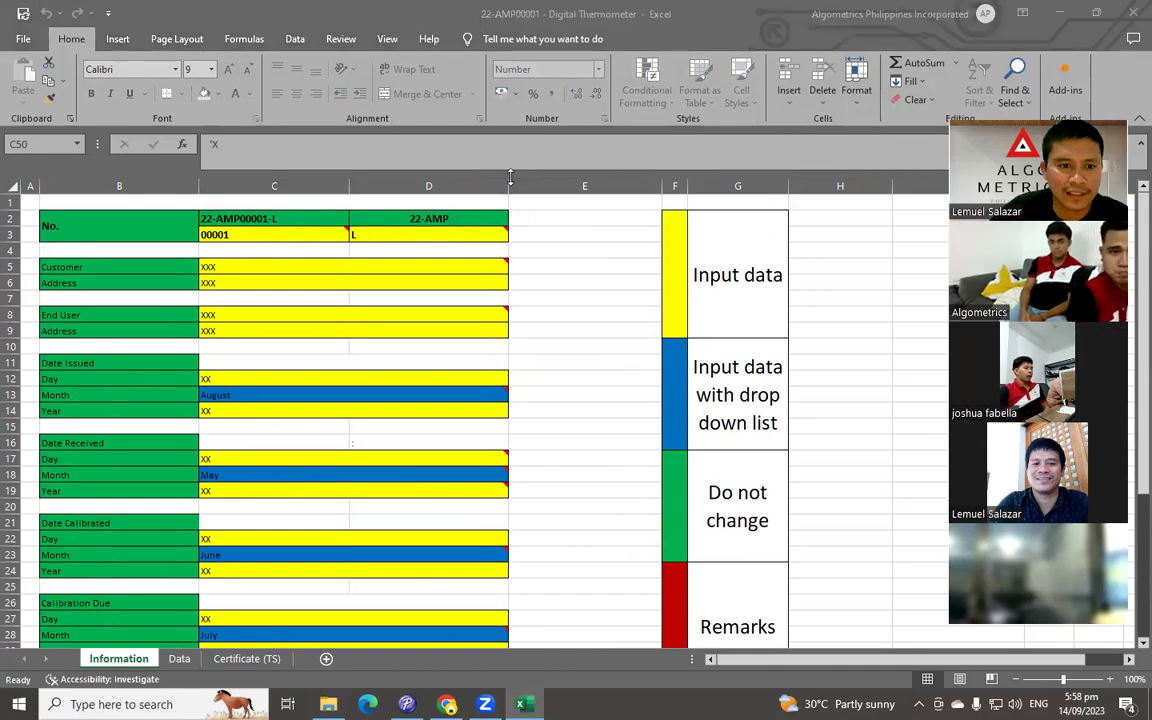
pyautogui.click(366, 240)
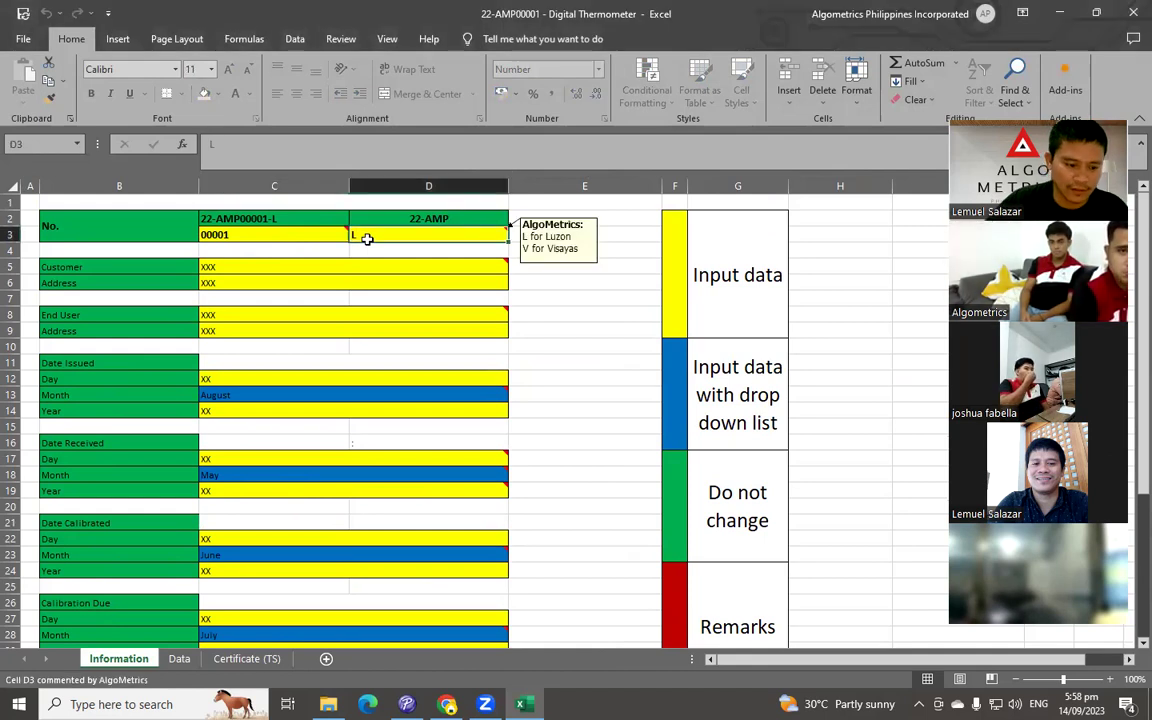
pyautogui.write('V')
pyautogui.press('Return')
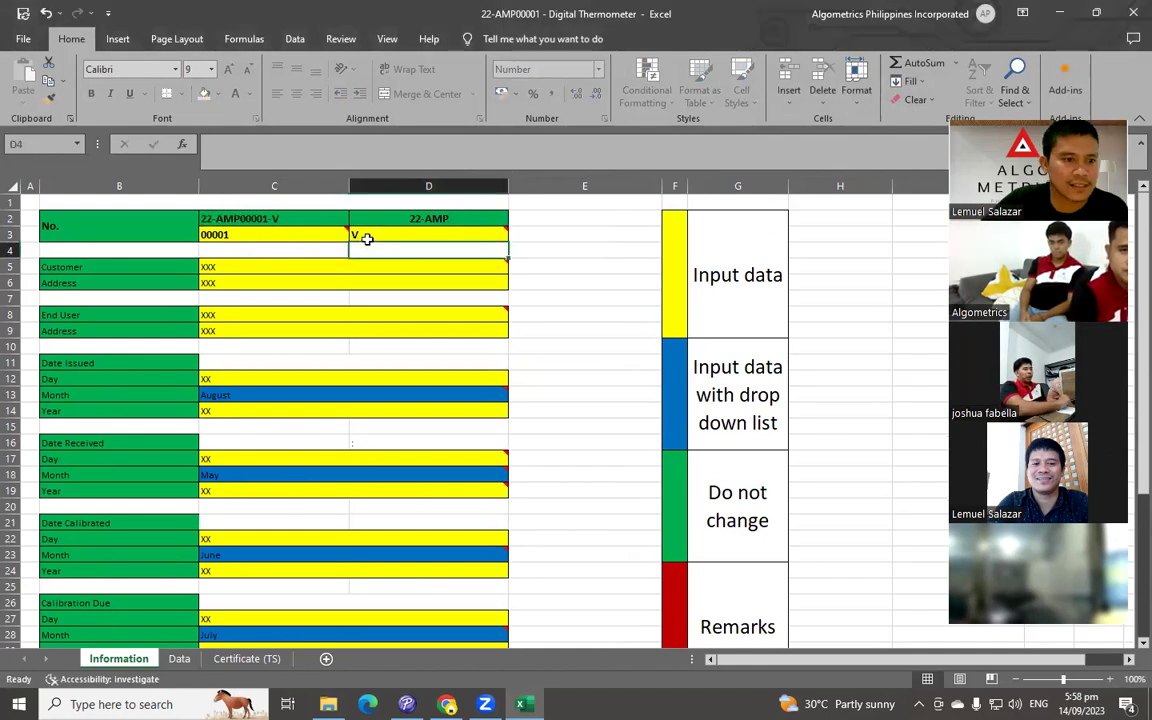
# Step: Enter "Algomets Inc." as the customer on the Information sheet
pyautogui.click(248, 264)
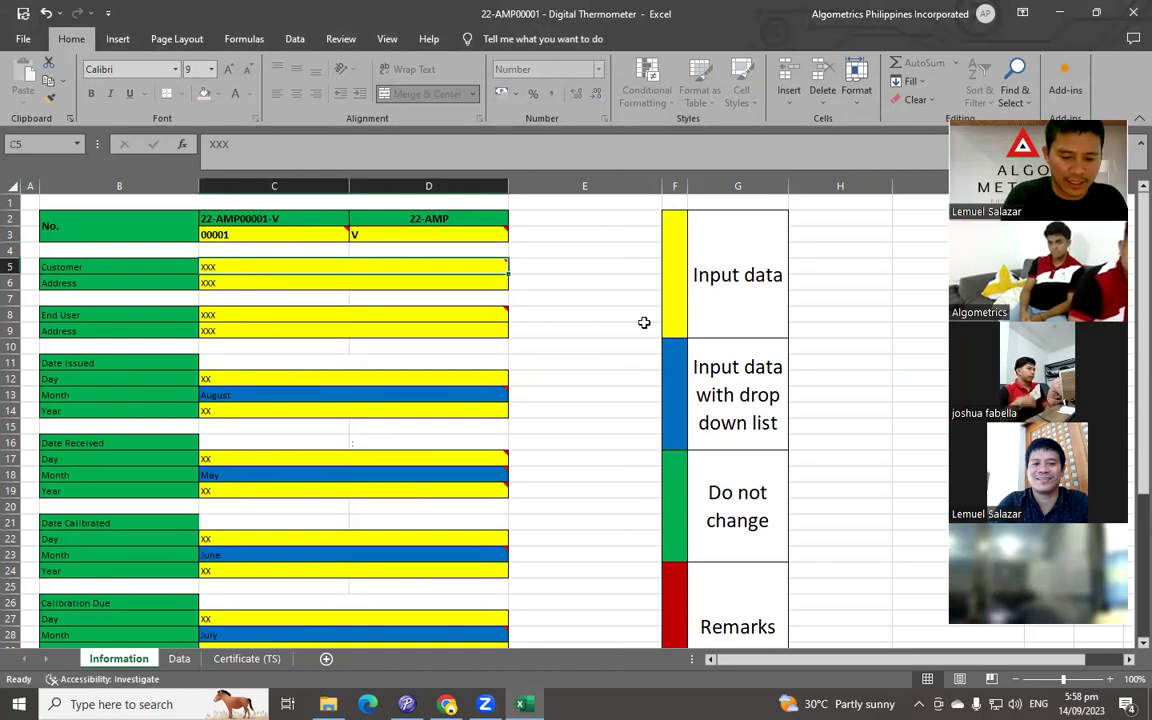
pyautogui.write('Algomets')
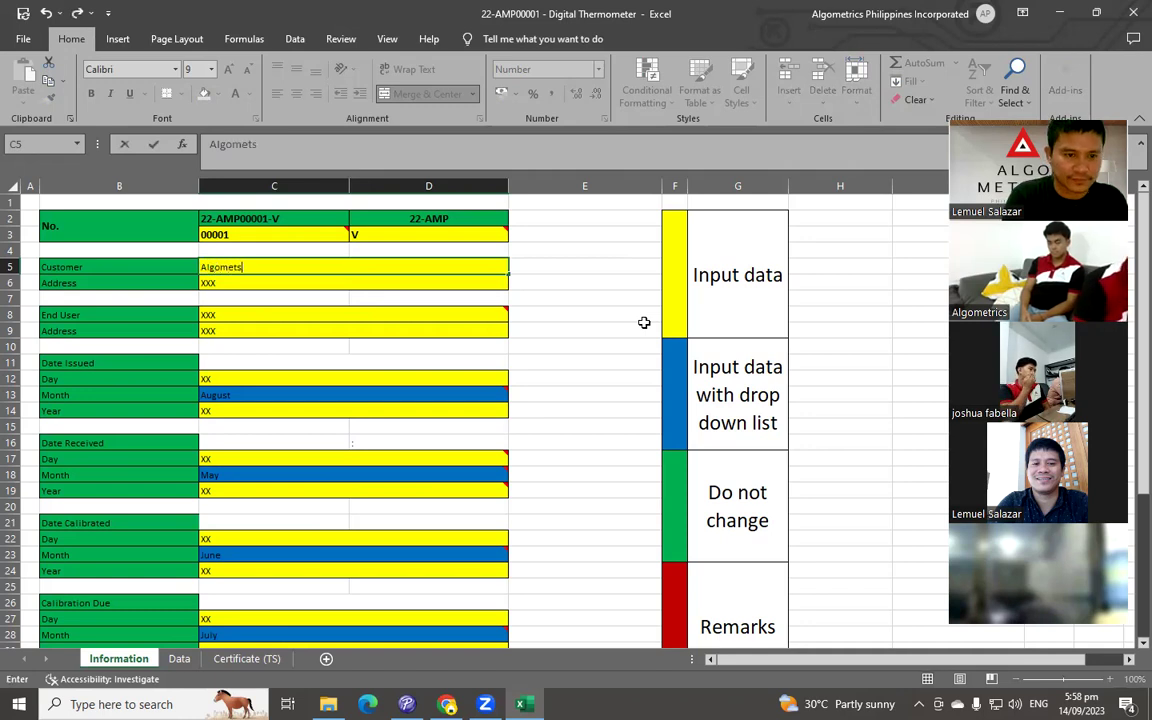
pyautogui.write(' Inc')
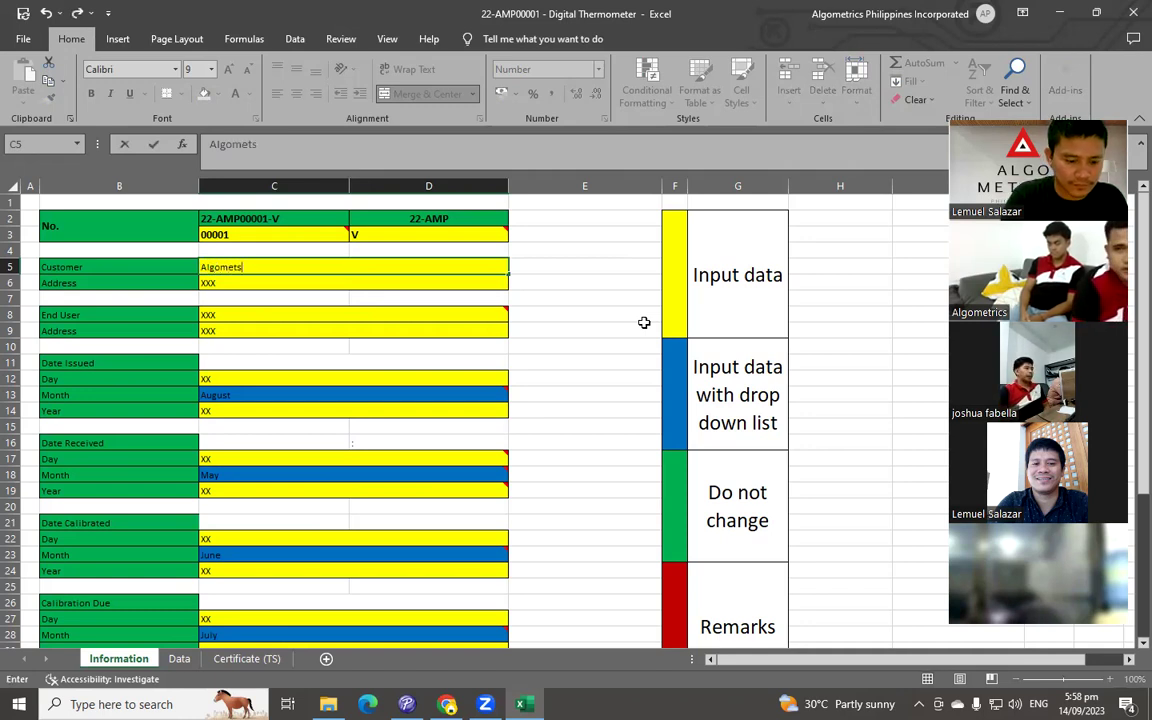
pyautogui.write('.')
pyautogui.press('Return')
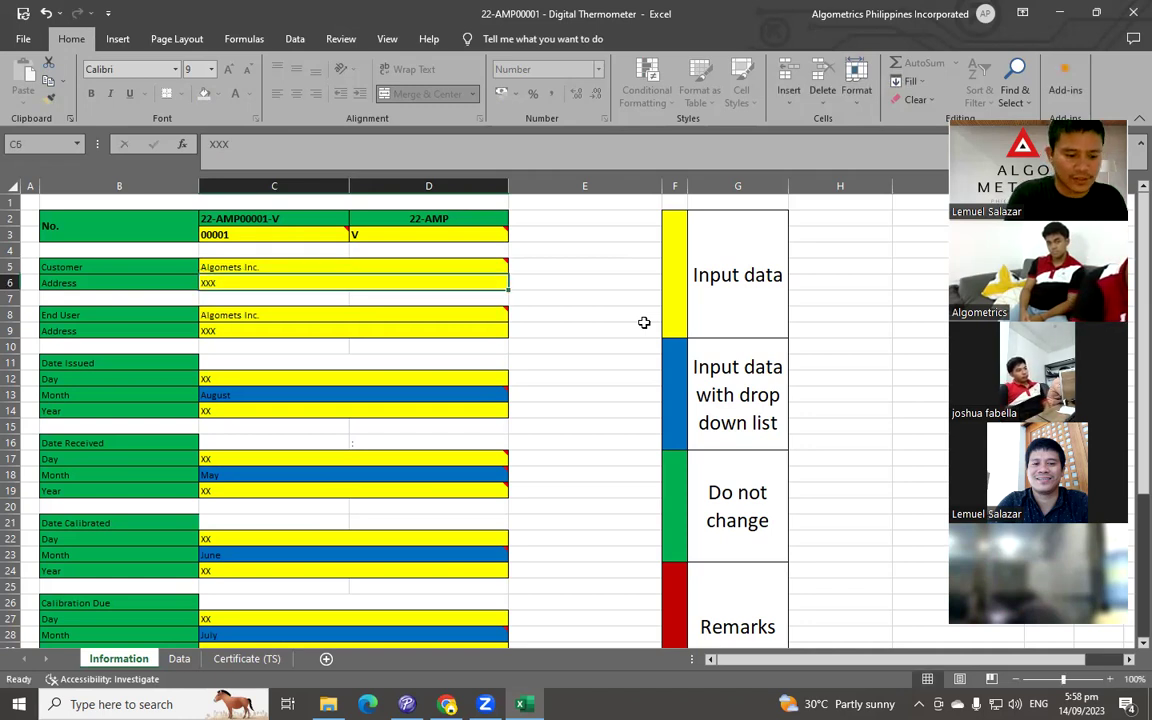
# Step: Fill in the customer's address, starting it with the abbreviation "Brgy."
pyautogui.write('San Mi')
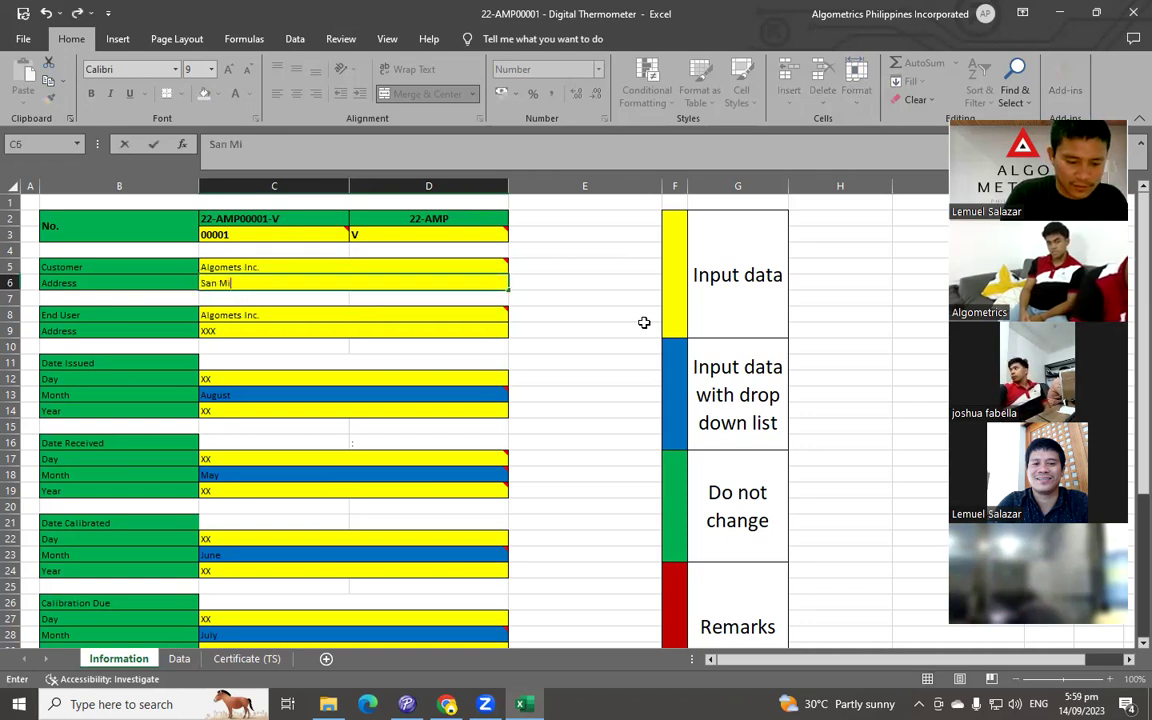
pyautogui.write('guel Stao')
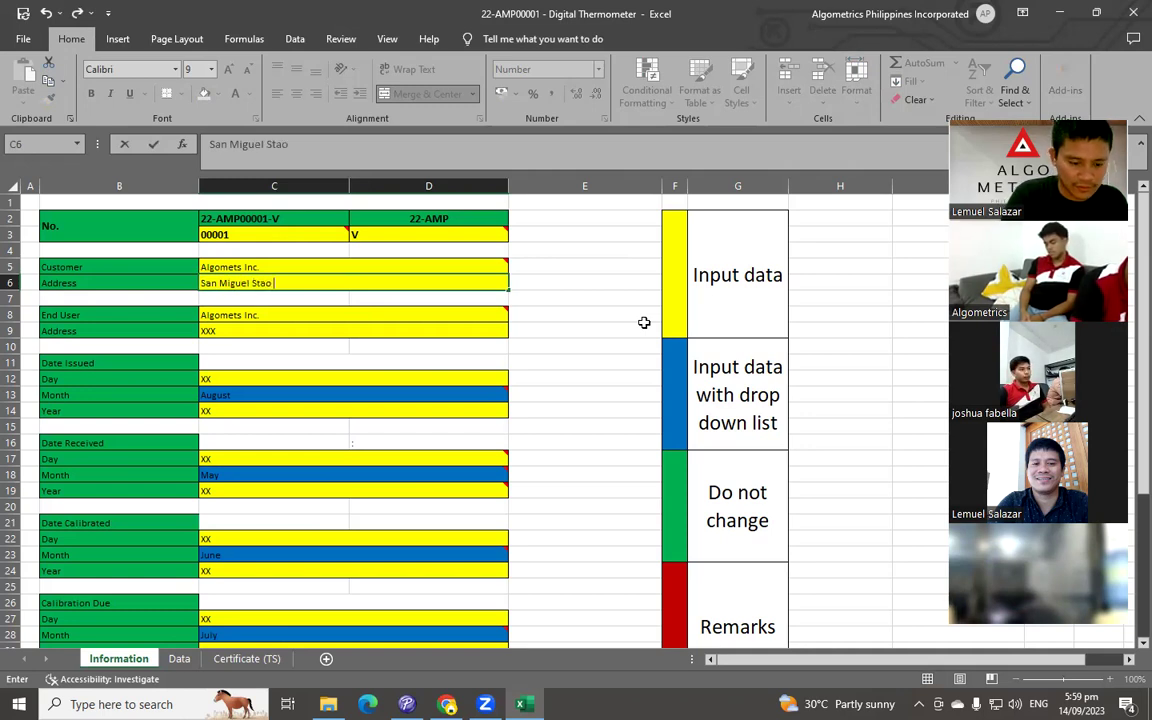
pyautogui.press('BackSpace')
pyautogui.press('BackSpace')
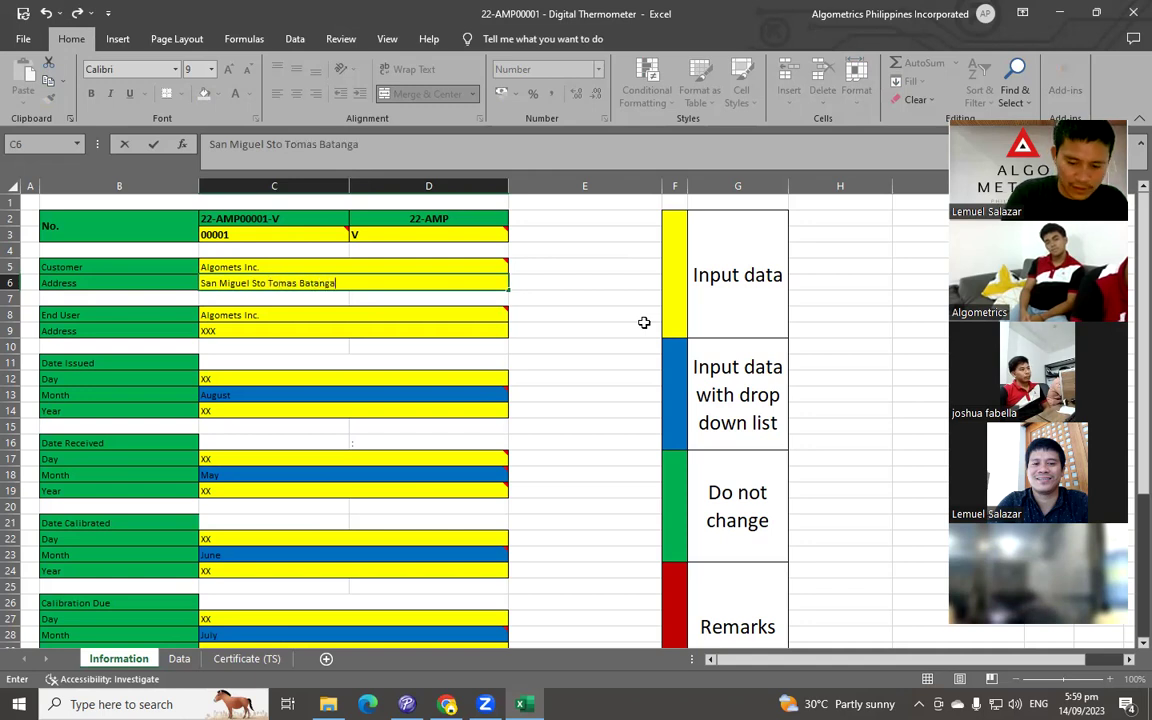
pyautogui.click(203, 145)
pyautogui.write('Bargy')
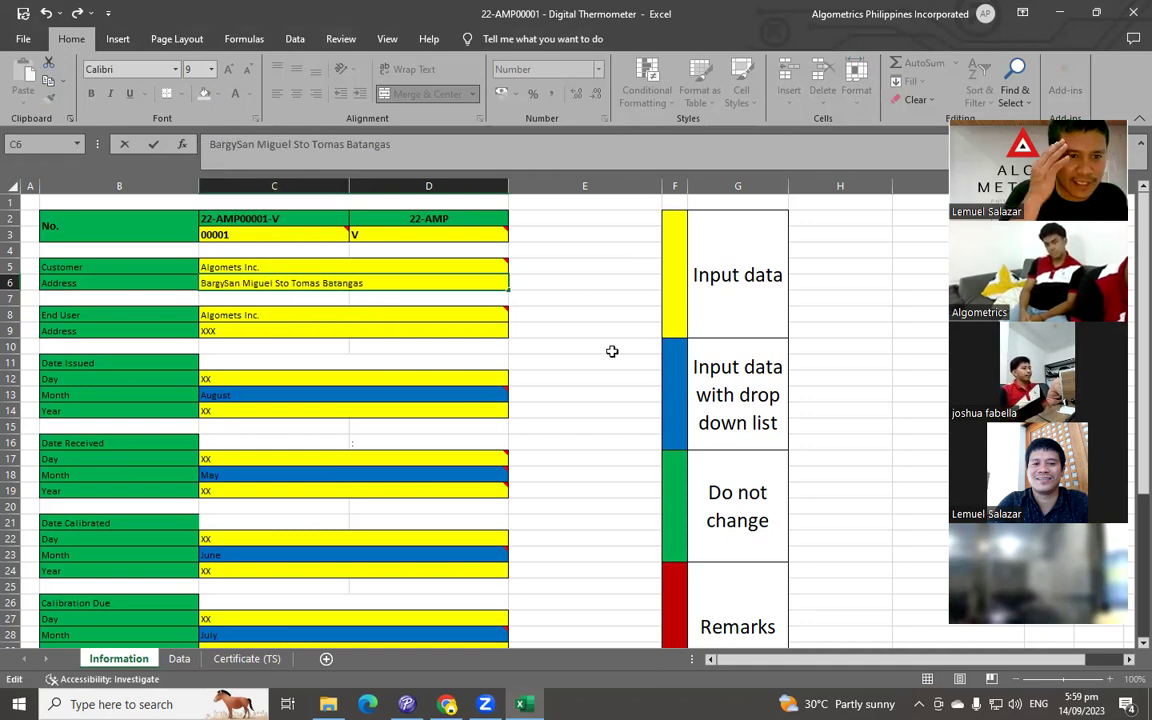
pyautogui.press('BackSpace')
pyautogui.press('BackSpace')
pyautogui.press('BackSpace')
pyautogui.press('BackSpace')
pyautogui.write('rgy')
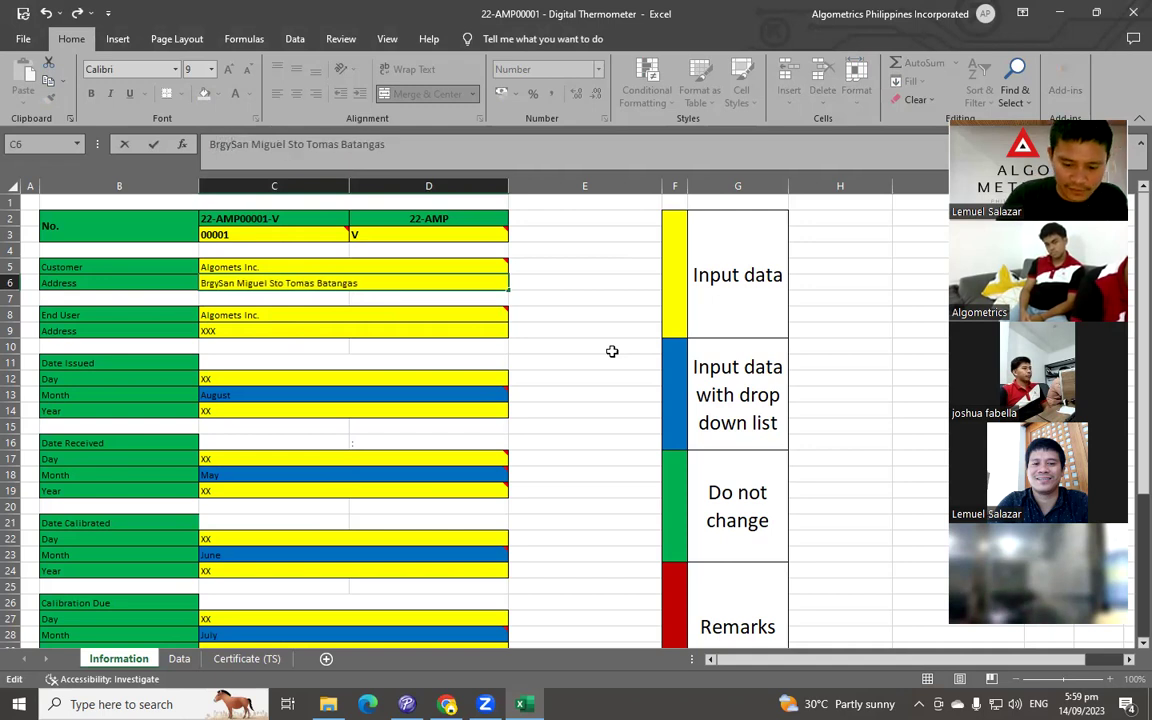
pyautogui.write('.')
pyautogui.press('Return')
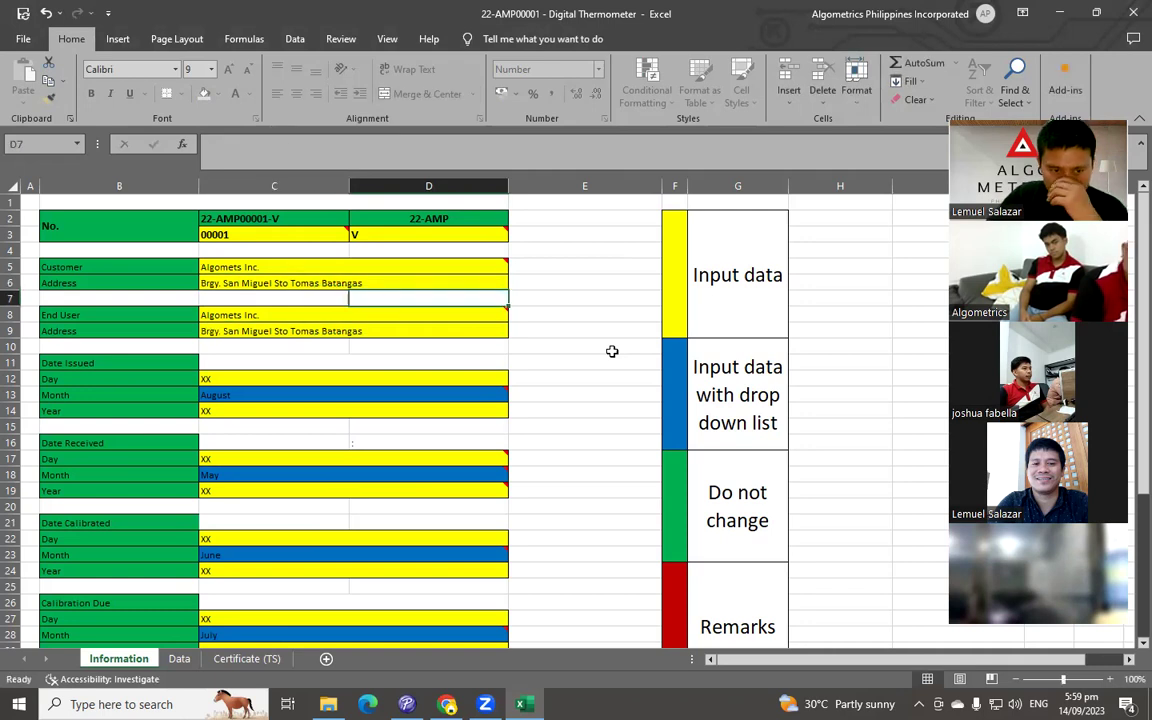
# Step: Clear the End User name and its address from the Information sheet
pyautogui.click(274, 310)
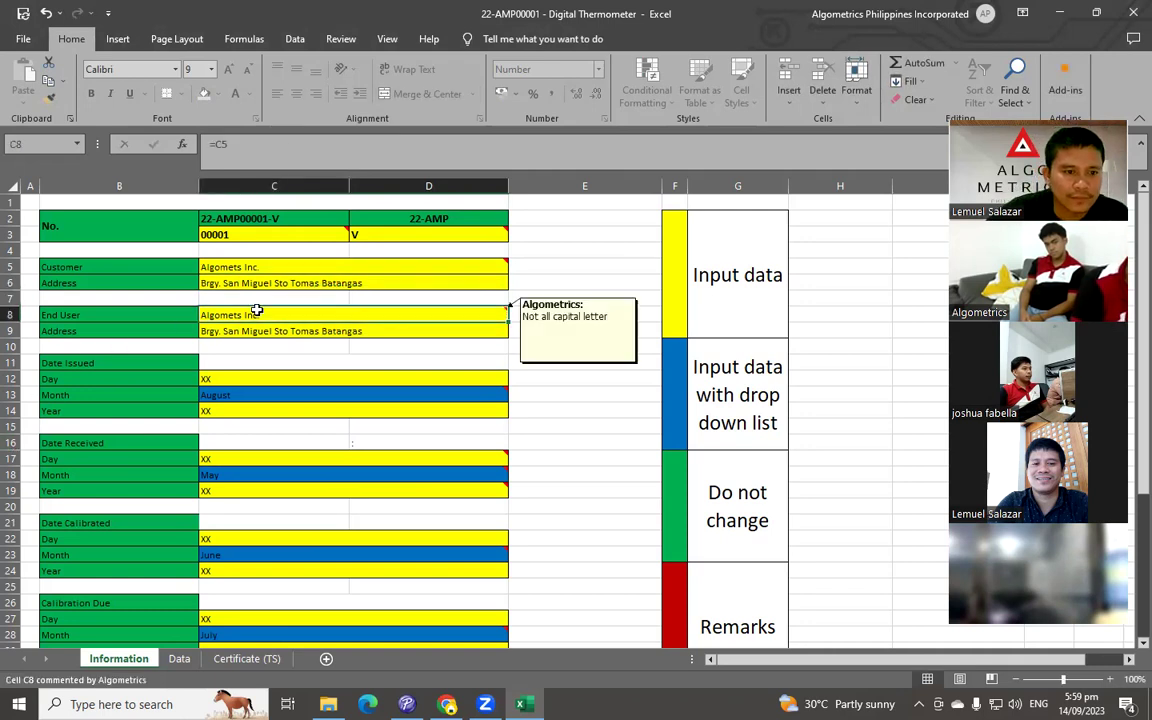
pyautogui.moveTo(273, 312); pyautogui.dragTo(275, 329)
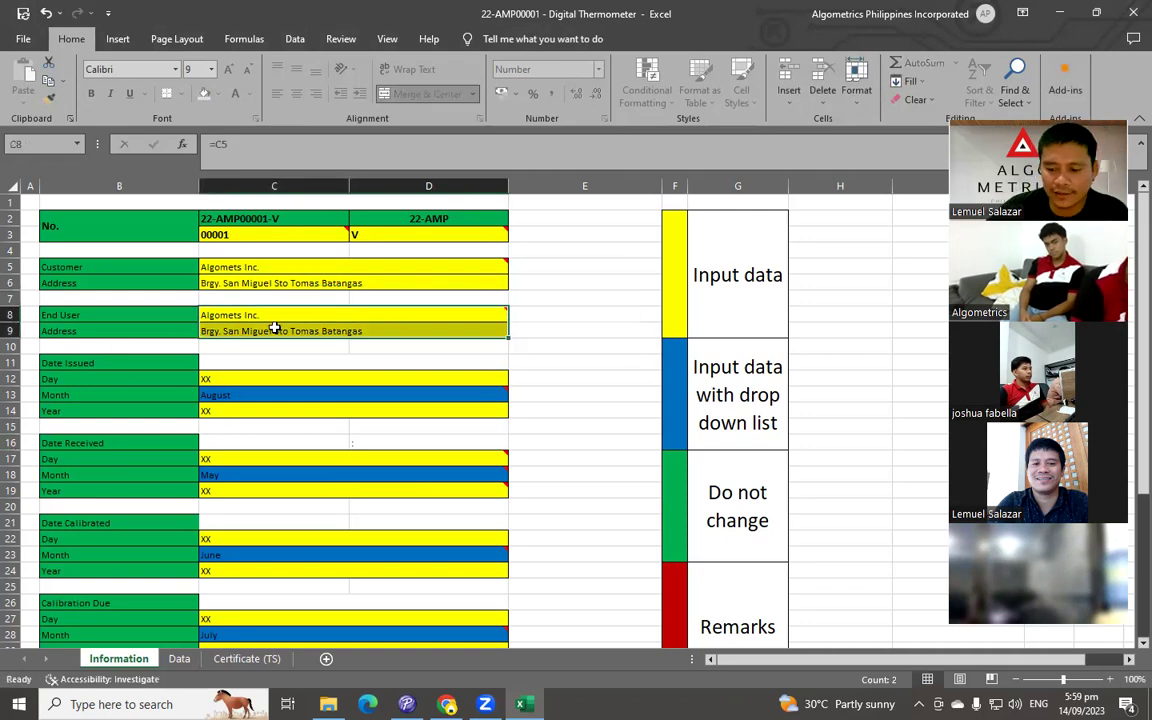
pyautogui.press('Delete')
# Step: Set the Date Issued to day 17, month September and year 2023
pyautogui.scroll(-2, 372, 339)
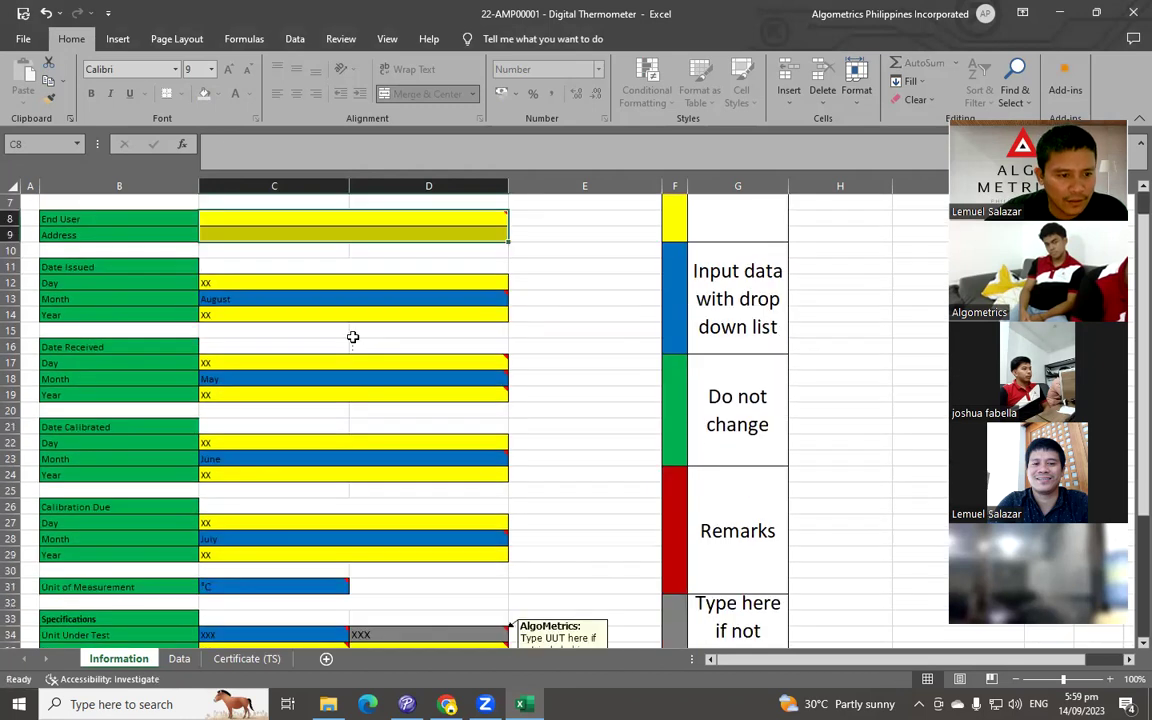
pyautogui.scroll(2, 423, 434)
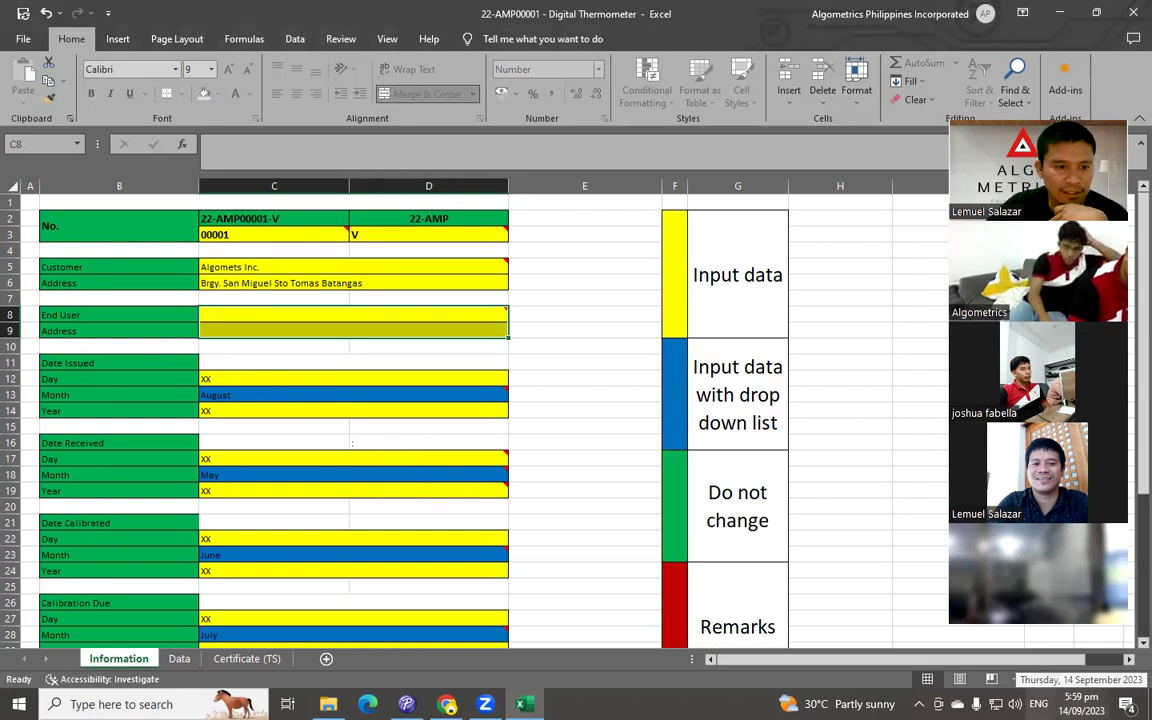
pyautogui.click(218, 380)
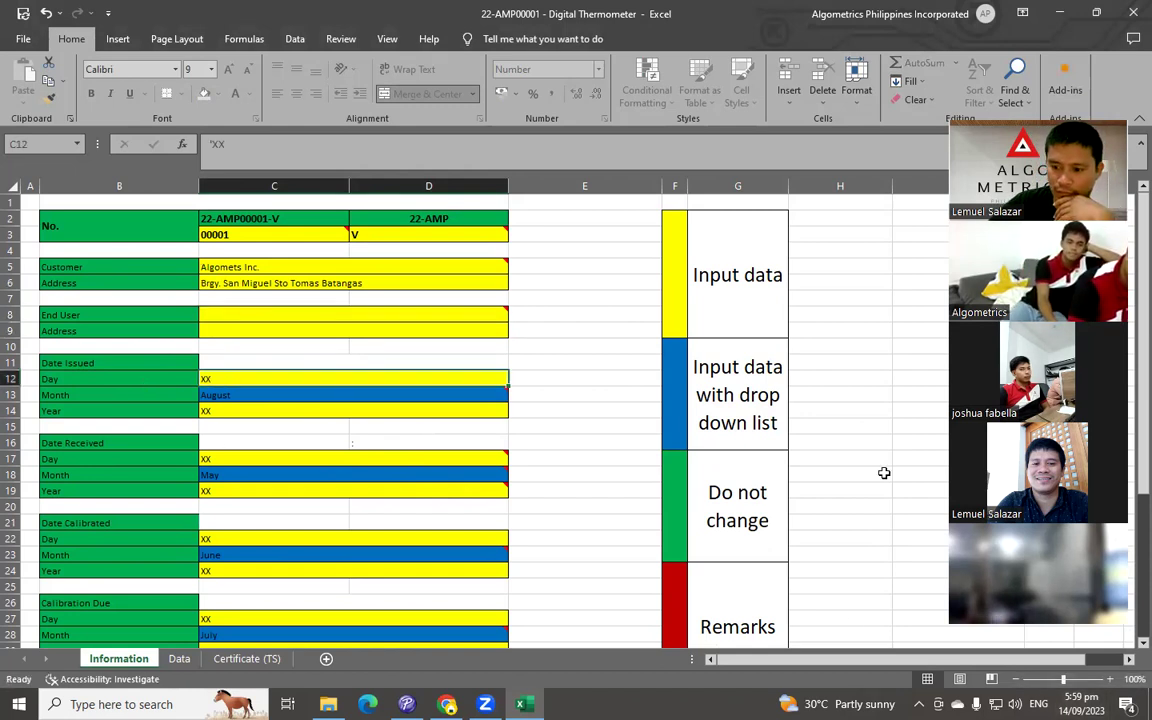
pyautogui.write('17')
pyautogui.press('Return')
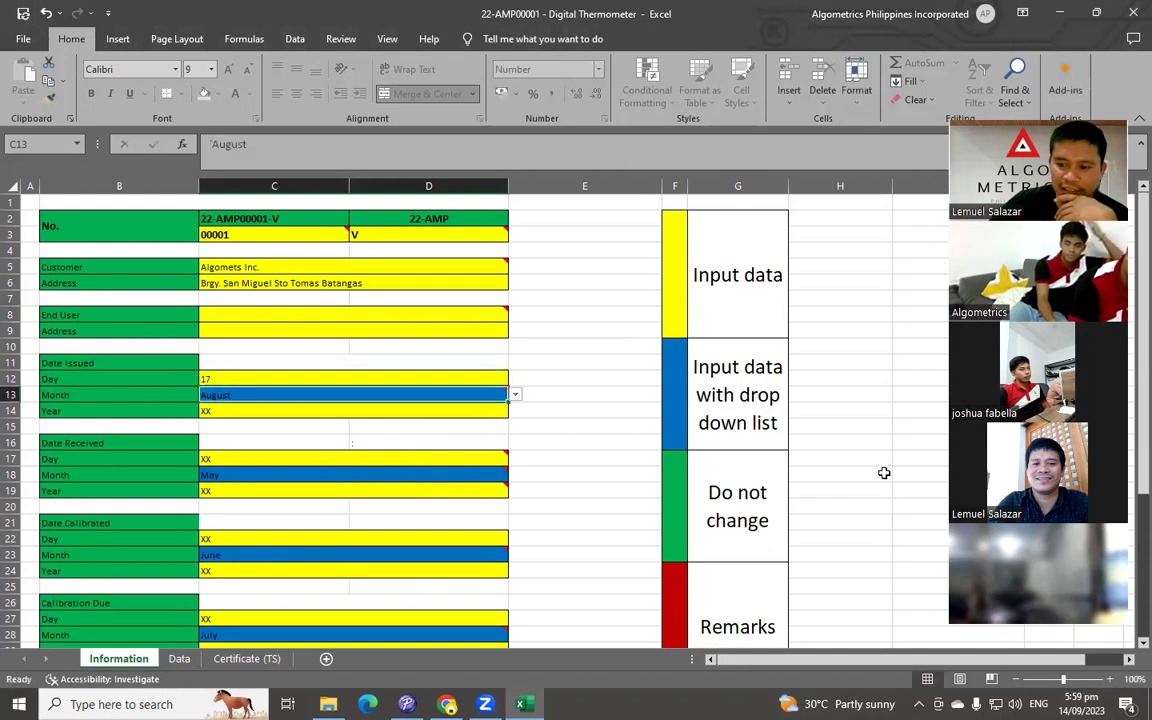
pyautogui.click(515, 395)
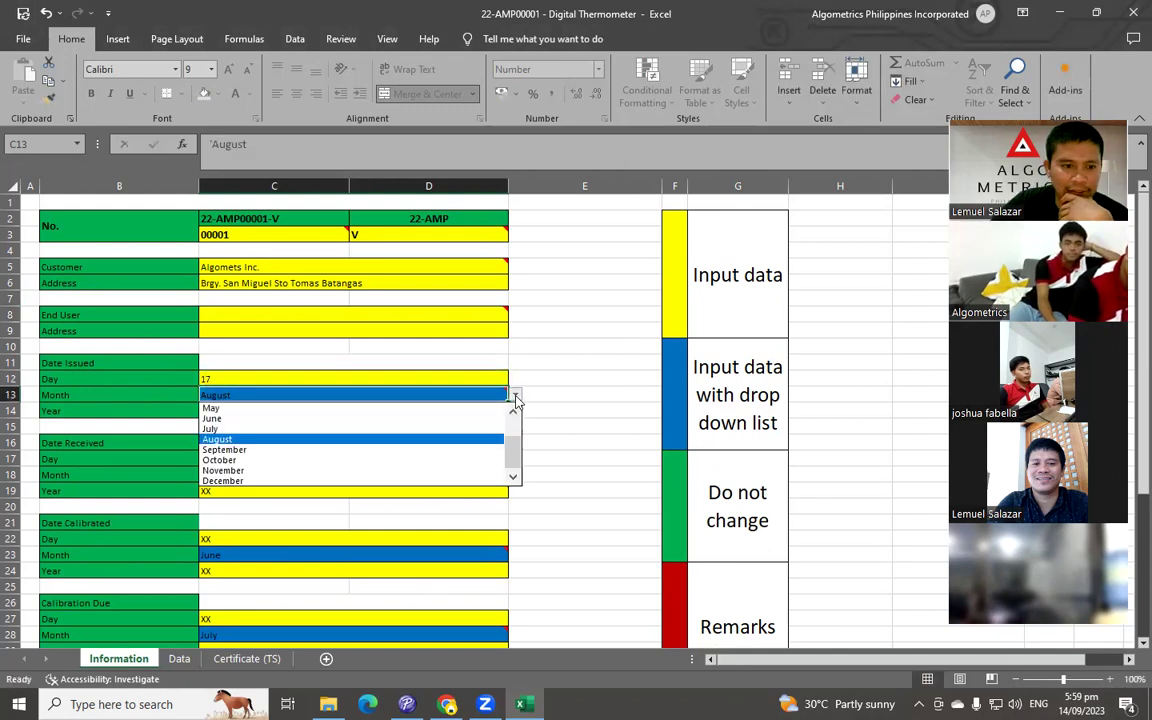
pyautogui.click(225, 450)
pyautogui.click(247, 411)
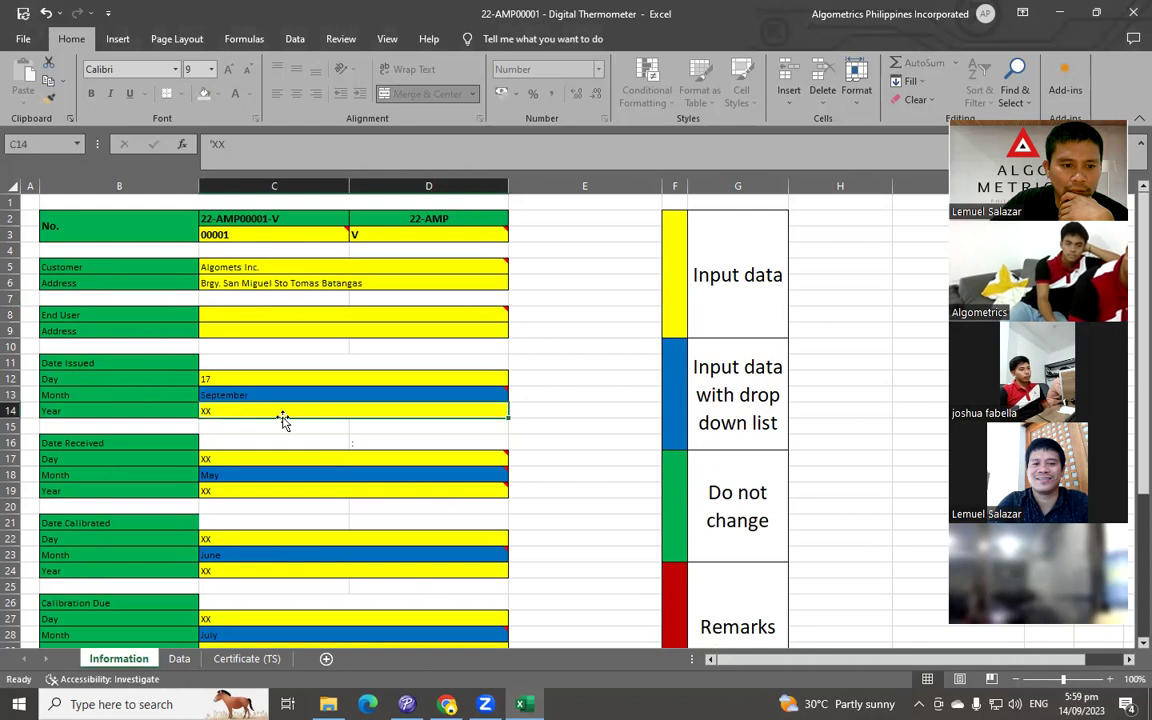
pyautogui.write('2023')
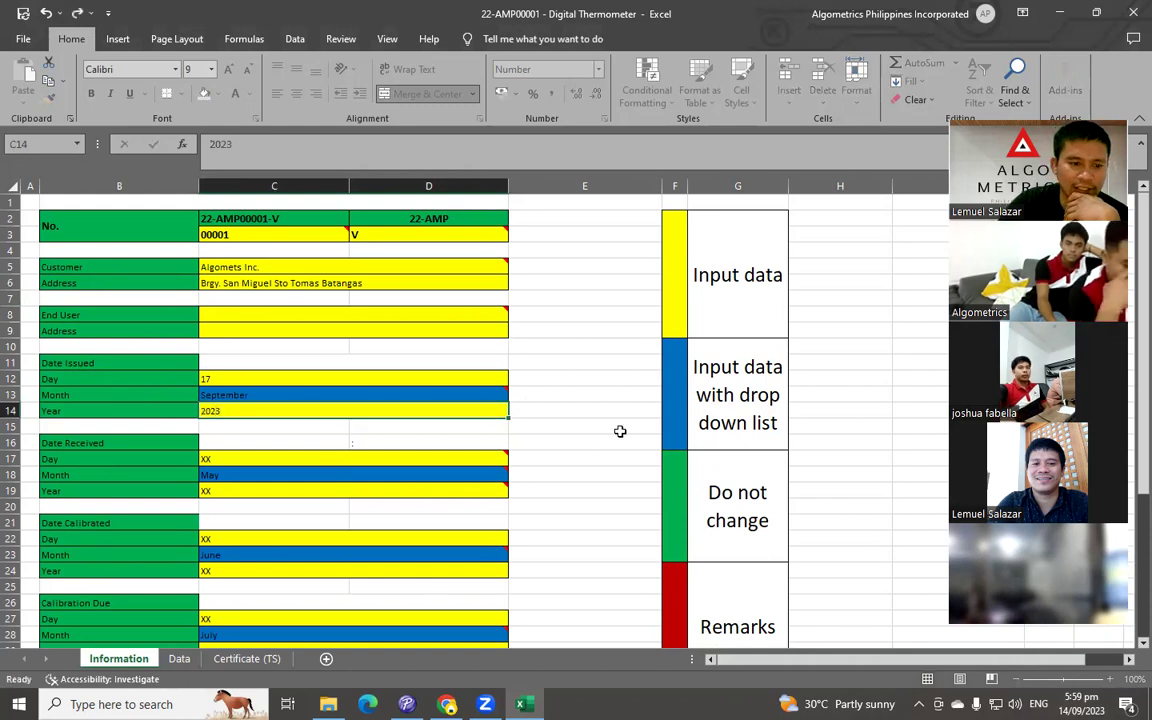
pyautogui.press('Return')
# Step: Copy the Date Issued month, September, into the Date Received month
pyautogui.scroll(-2, 620, 431)
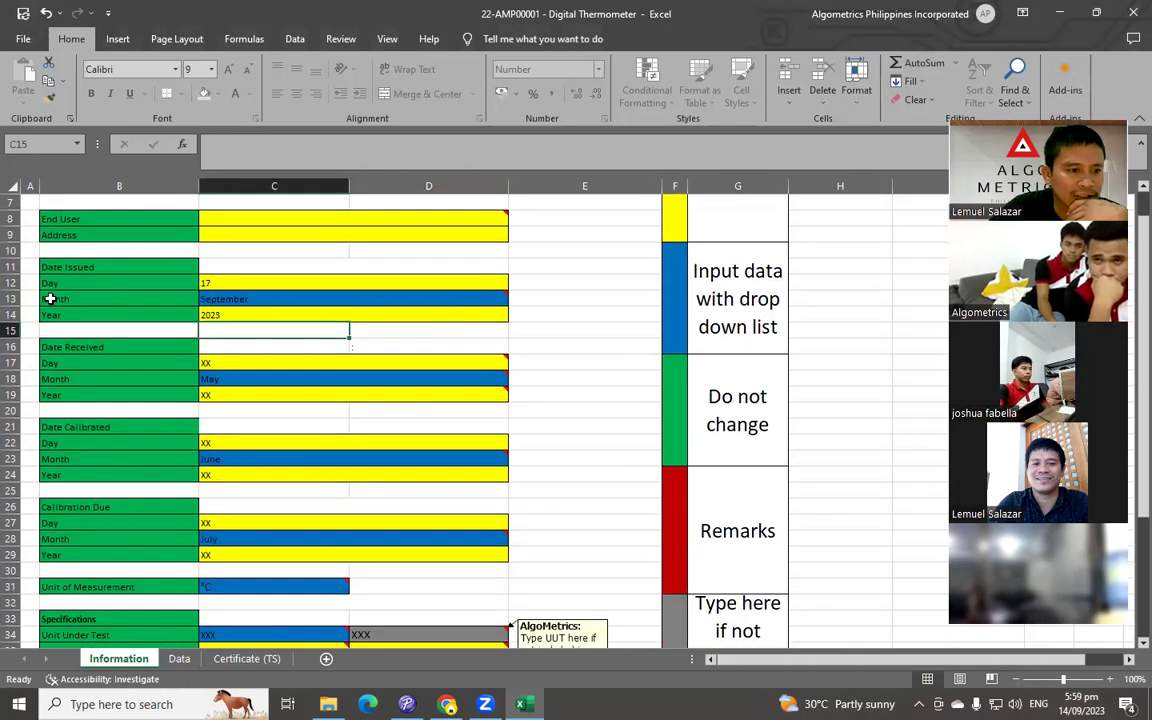
pyautogui.click(222, 376)
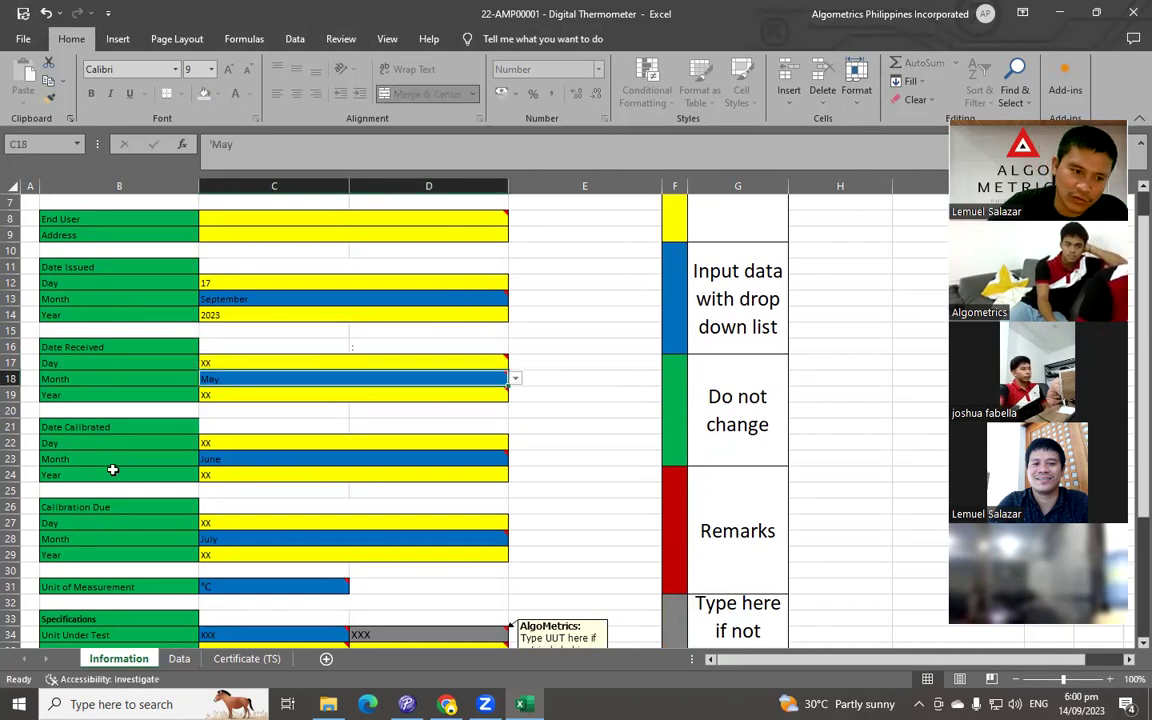
pyautogui.click(252, 298)
pyautogui.hotkey('ctrl', 'c')
pyautogui.click(275, 379)
pyautogui.press('Return')
# Step: Link the Date Calibrated month to the Date Received month with a cell-reference formula
pyautogui.click(232, 457)
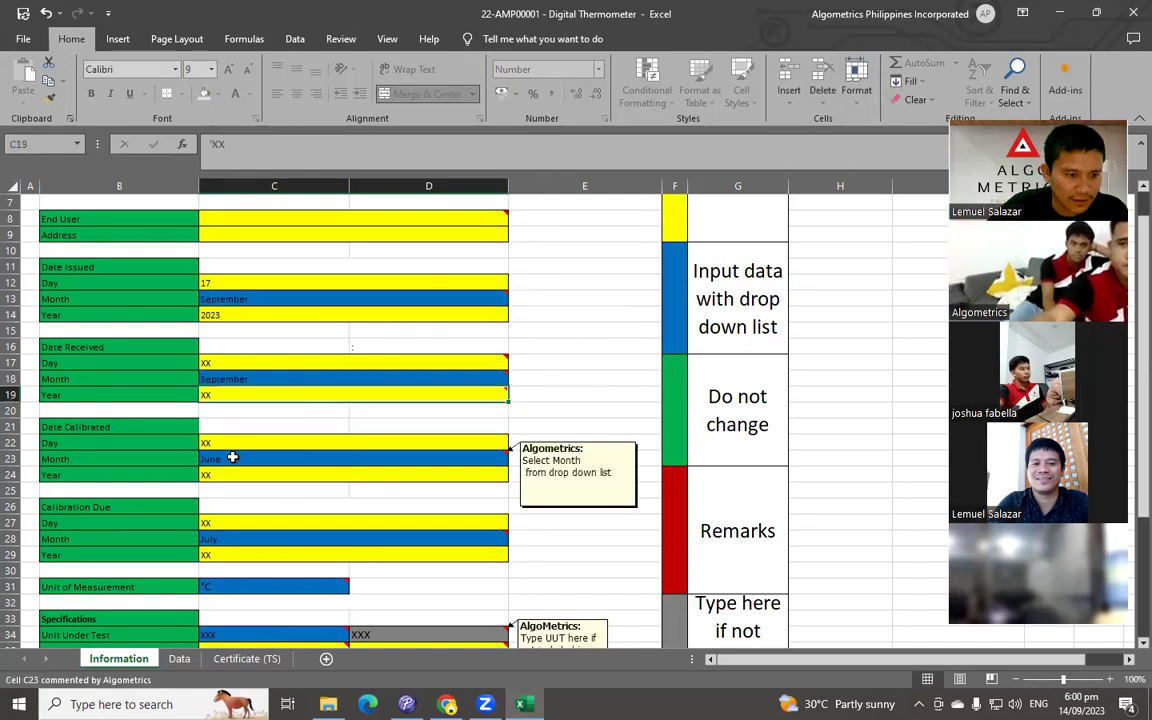
pyautogui.write('=')
pyautogui.click(247, 378)
pyautogui.press('Return')
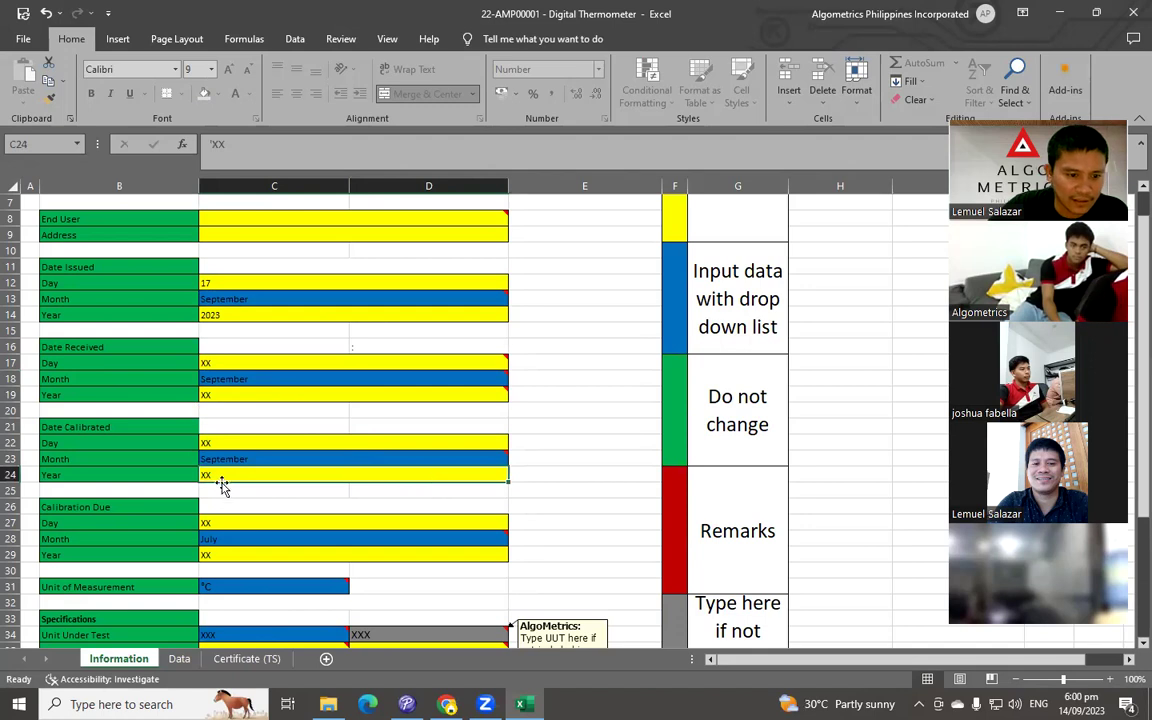
# Step: Link the Date Received year to the Date Issued year with the formula =C14
pyautogui.click(223, 391)
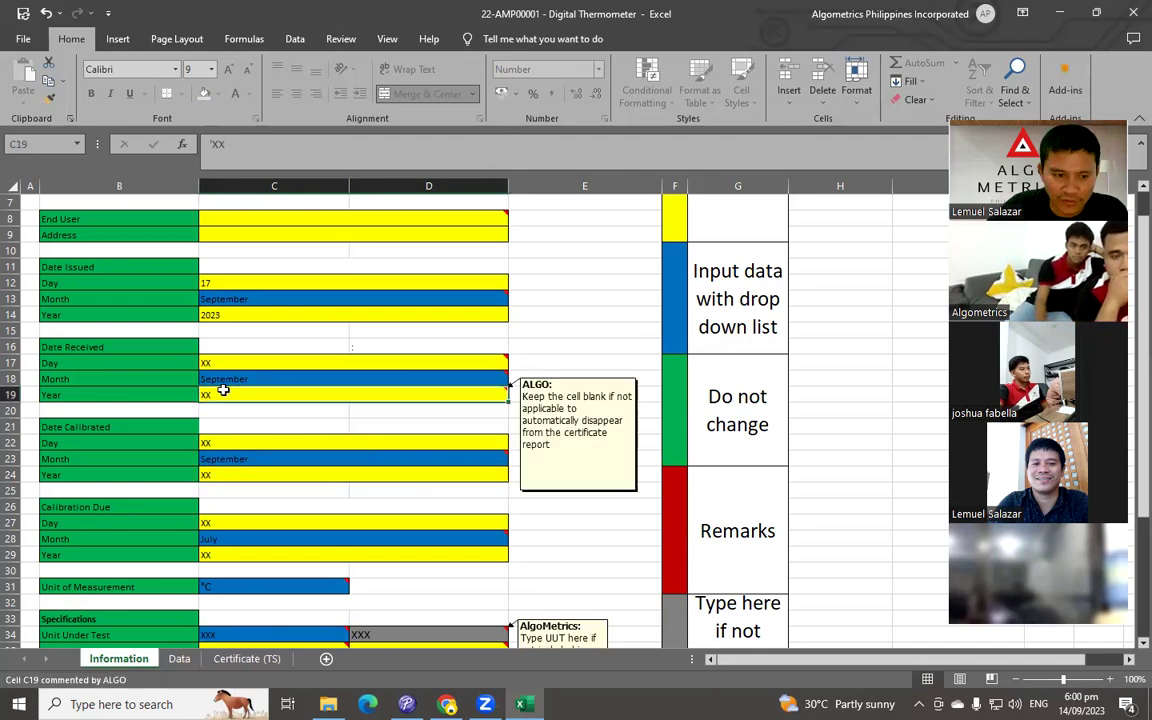
pyautogui.write('=')
pyautogui.click(228, 315)
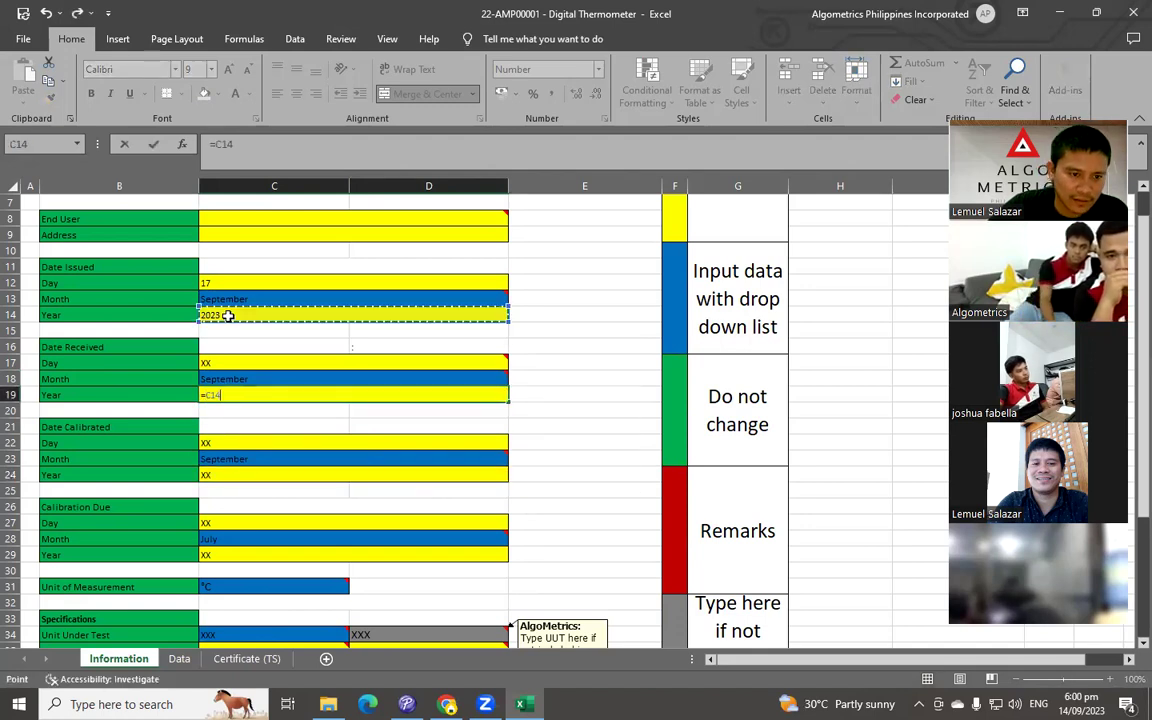
pyautogui.press('Return')
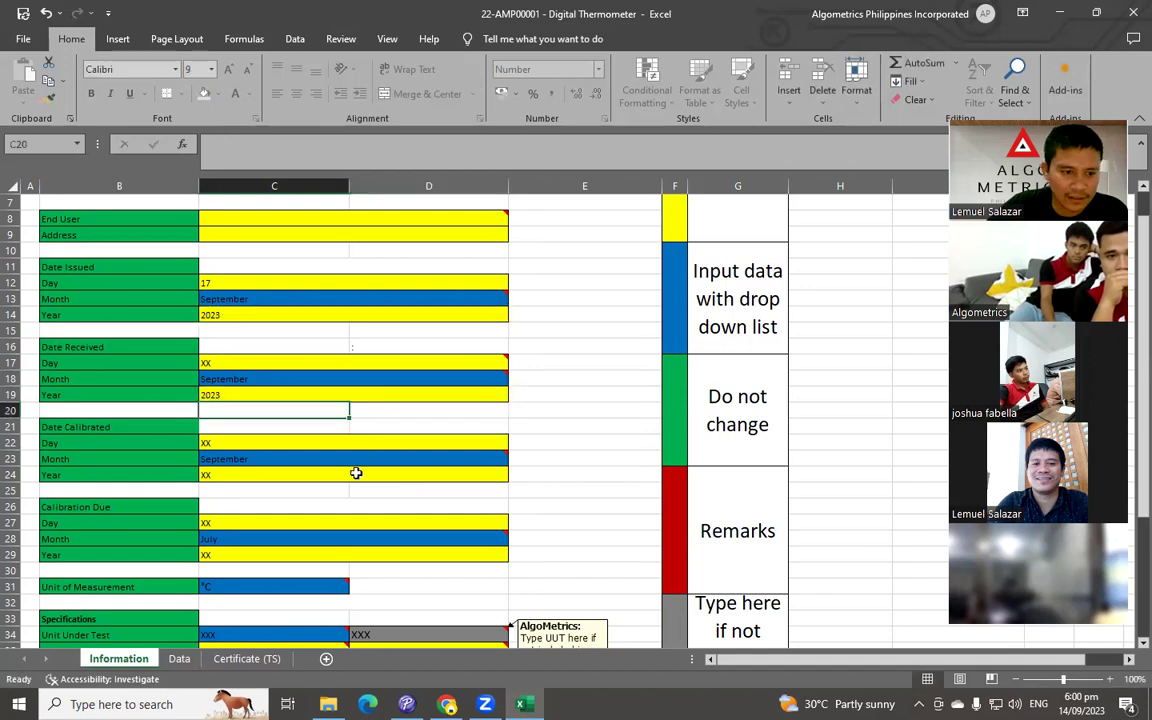
# Step: Try the formula =C19+1 for the Date Calibrated year and clear it again
pyautogui.click(269, 473)
pyautogui.write('=')
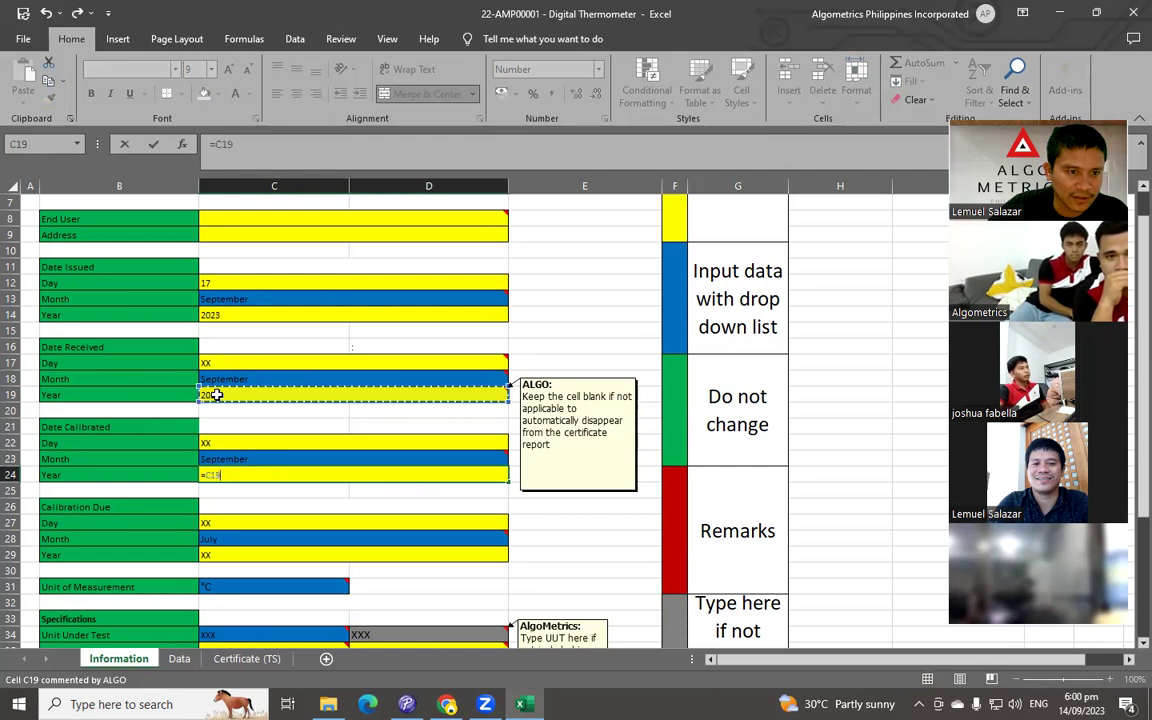
pyautogui.click(216, 395)
pyautogui.write('+1')
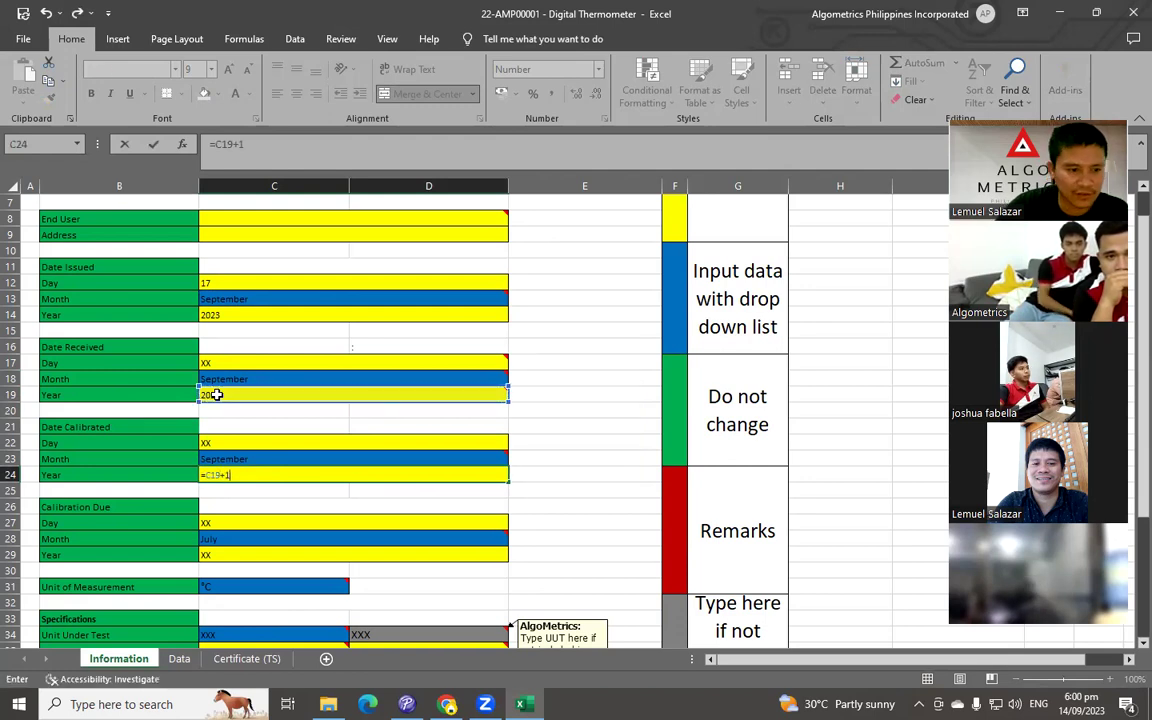
pyautogui.press('Return')
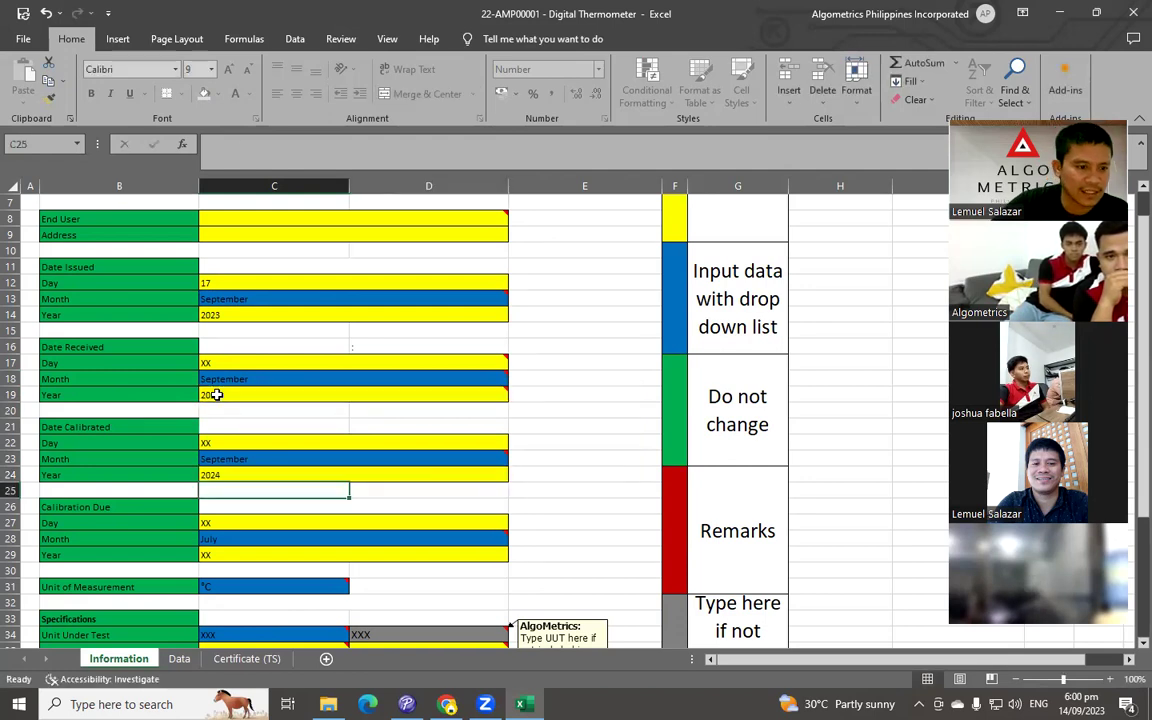
pyautogui.click(221, 475)
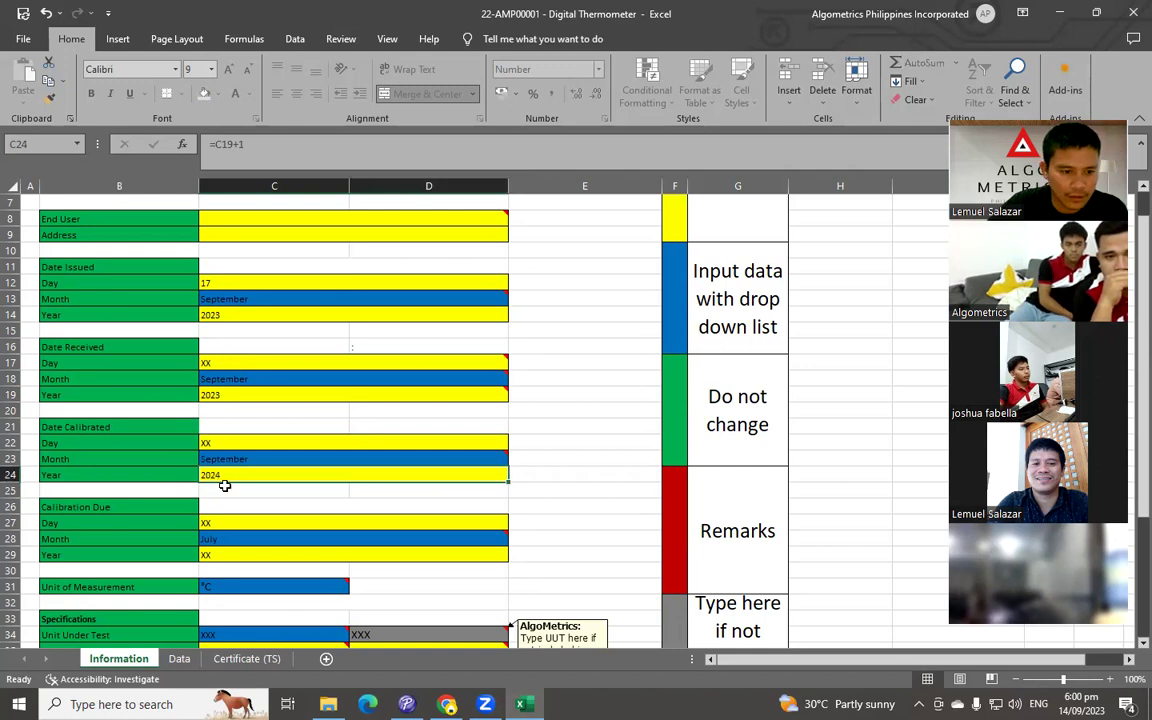
pyautogui.press('BackSpace')
pyautogui.hotkey('ctrl', 'Return')
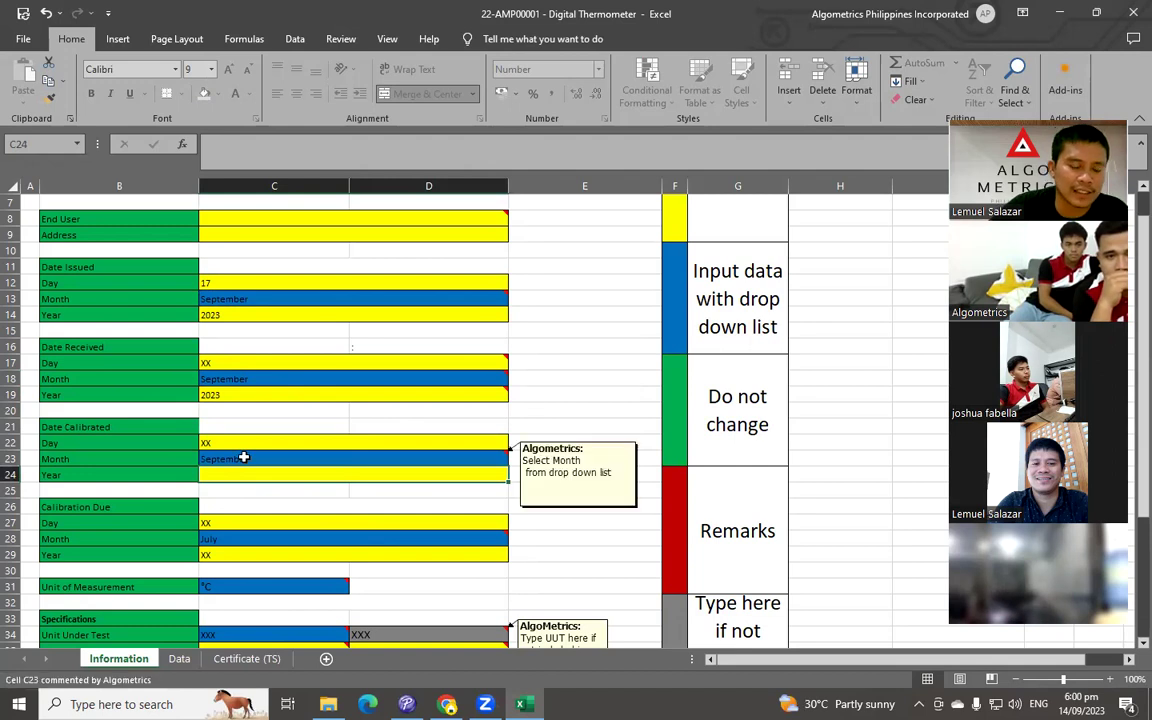
# Step: Set the Date Received day to 13 and the Date Calibrated day to 14
pyautogui.click(230, 364)
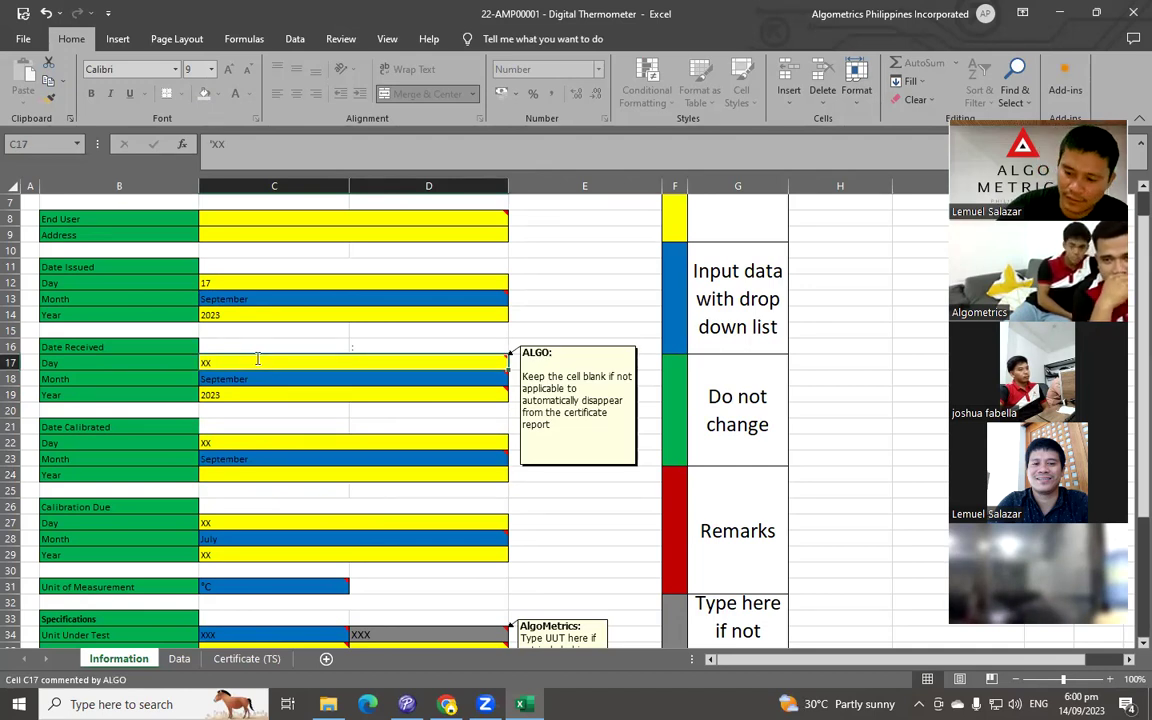
pyautogui.write('14')
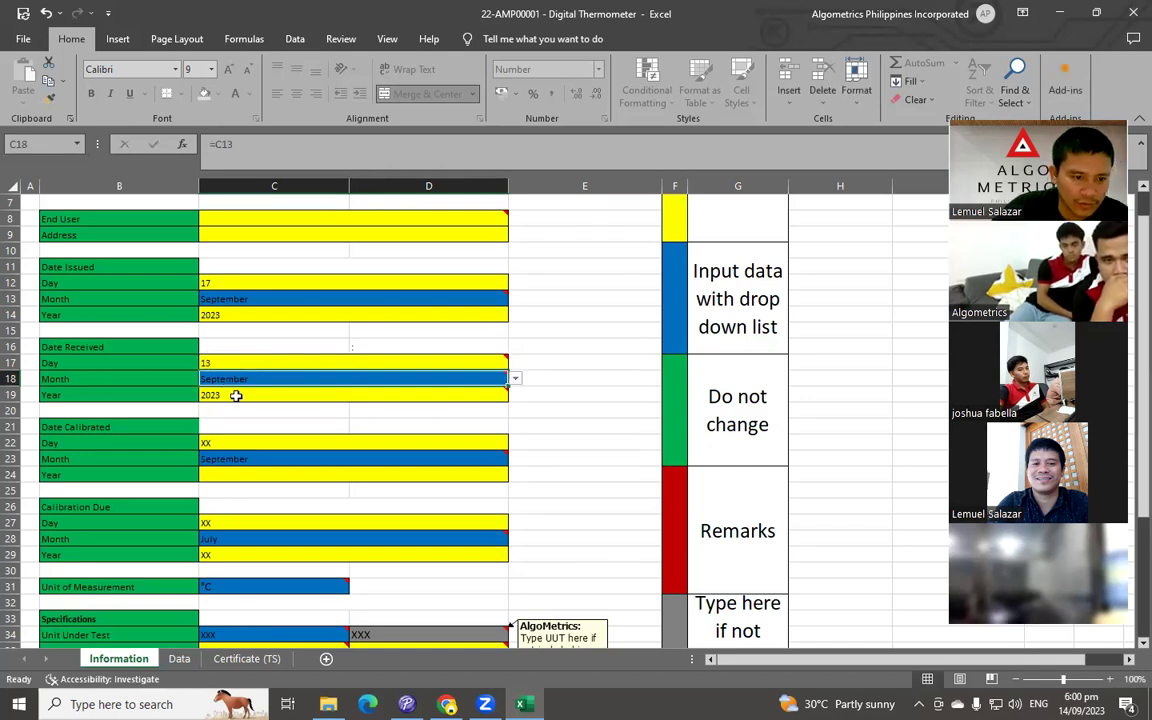
pyautogui.click(236, 396)
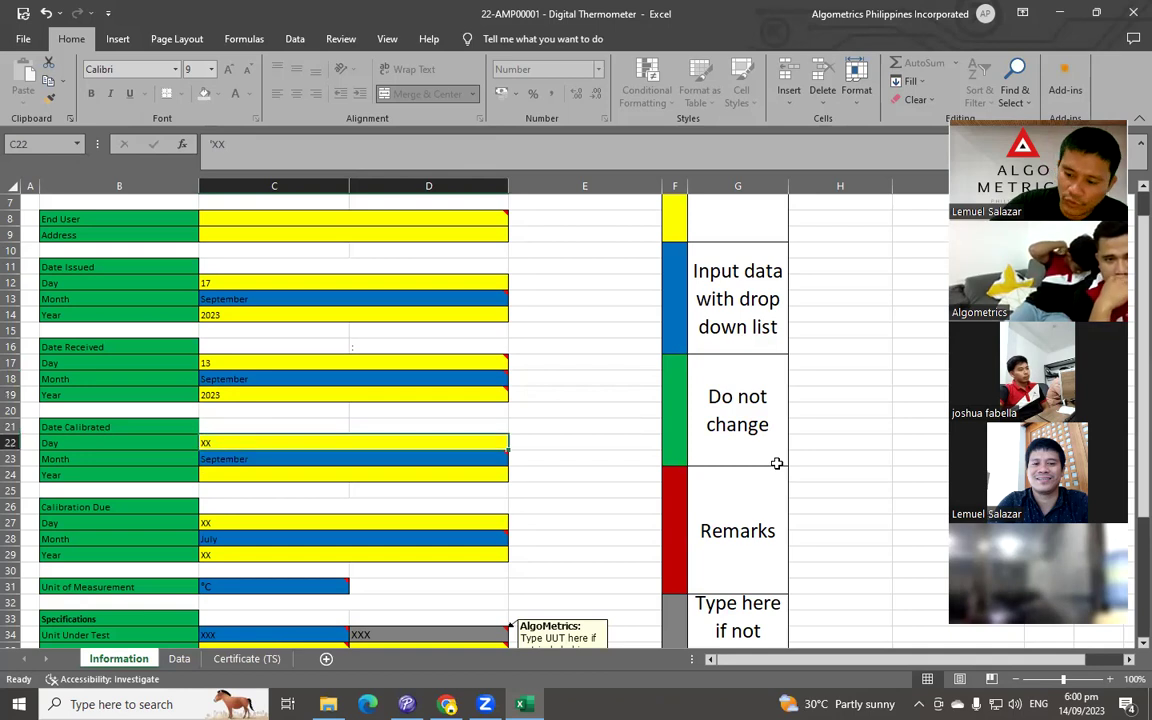
pyautogui.write('14')
pyautogui.press('Return')
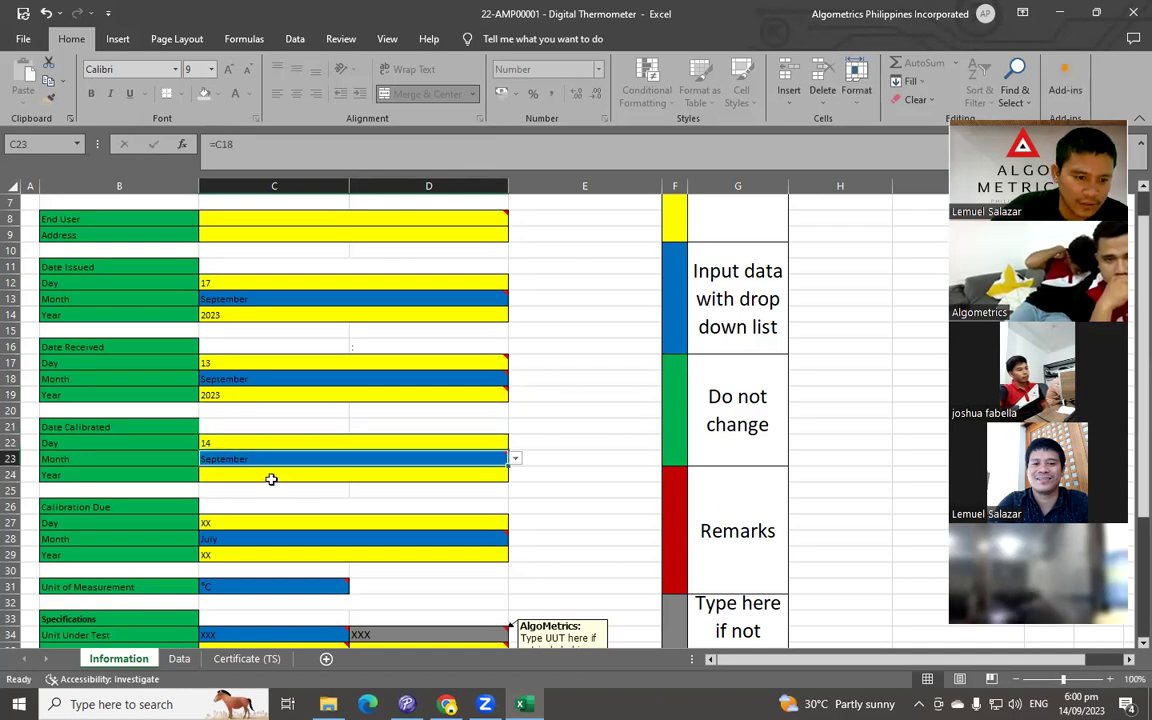
# Step: Link the Date Calibrated year to the Date Received year with the formula =C19
pyautogui.click(271, 479)
pyautogui.write('=')
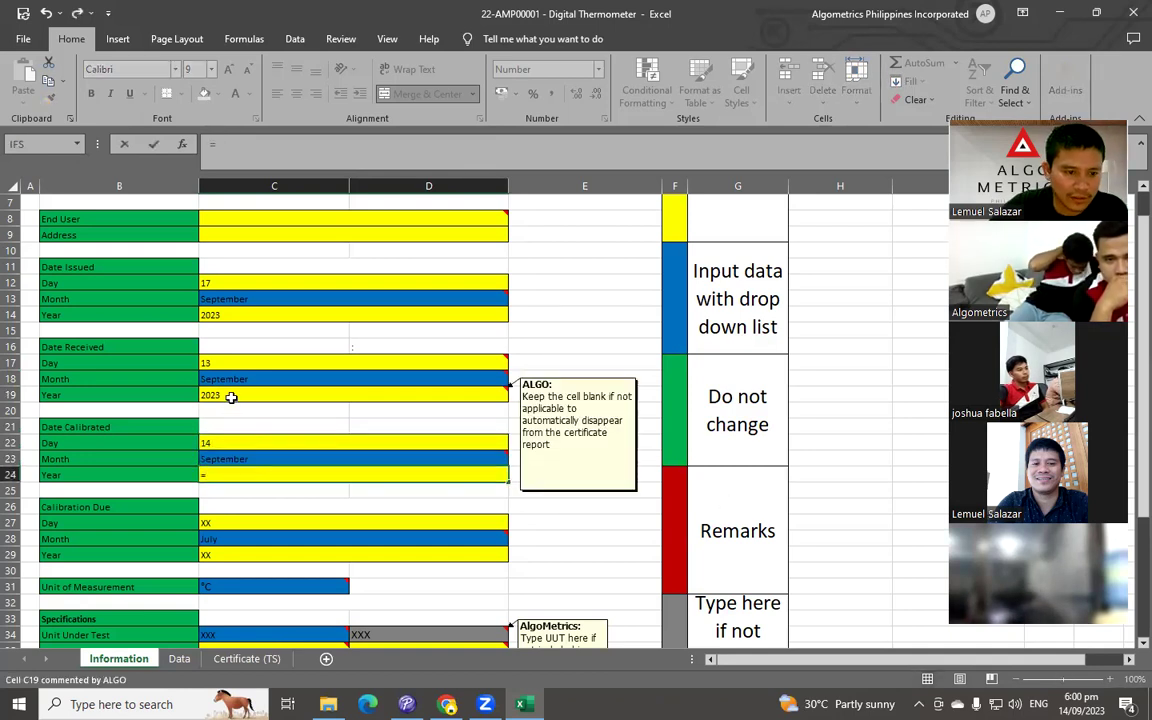
pyautogui.click(231, 397)
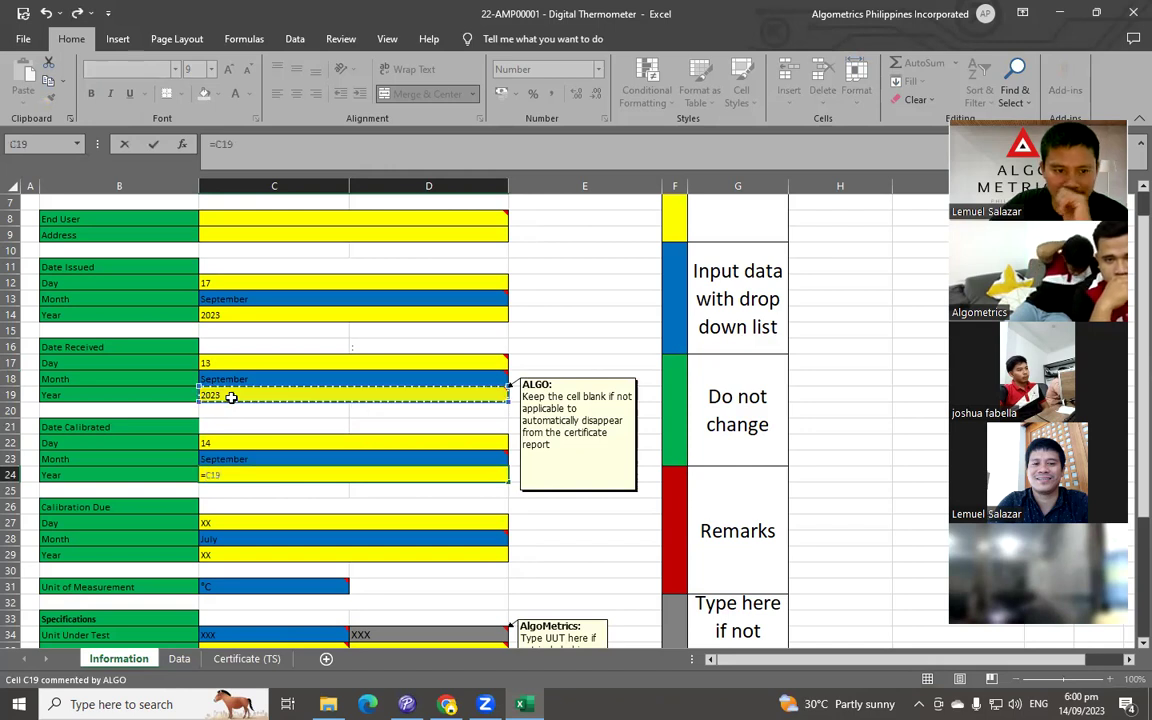
pyautogui.press('Return')
# Step: Link the Calibration Due day and month to the day and month of Date Calibrated
pyautogui.scroll(-2, 257, 397)
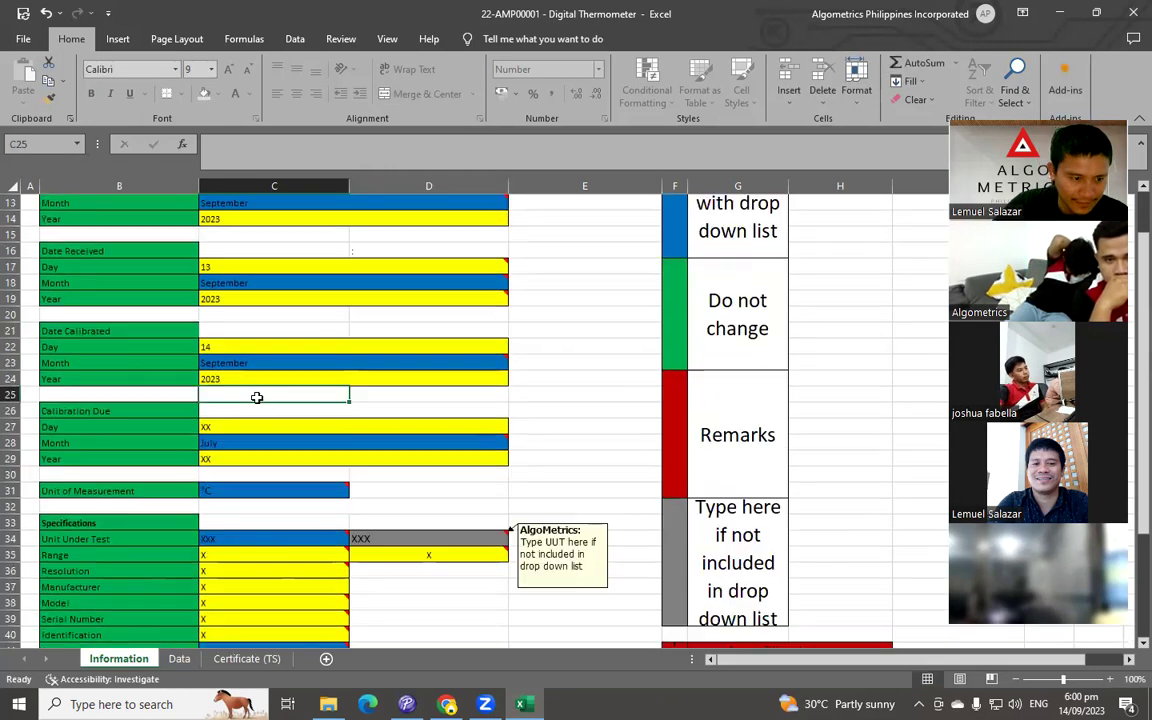
pyautogui.click(225, 426)
pyautogui.write('=')
pyautogui.click(234, 347)
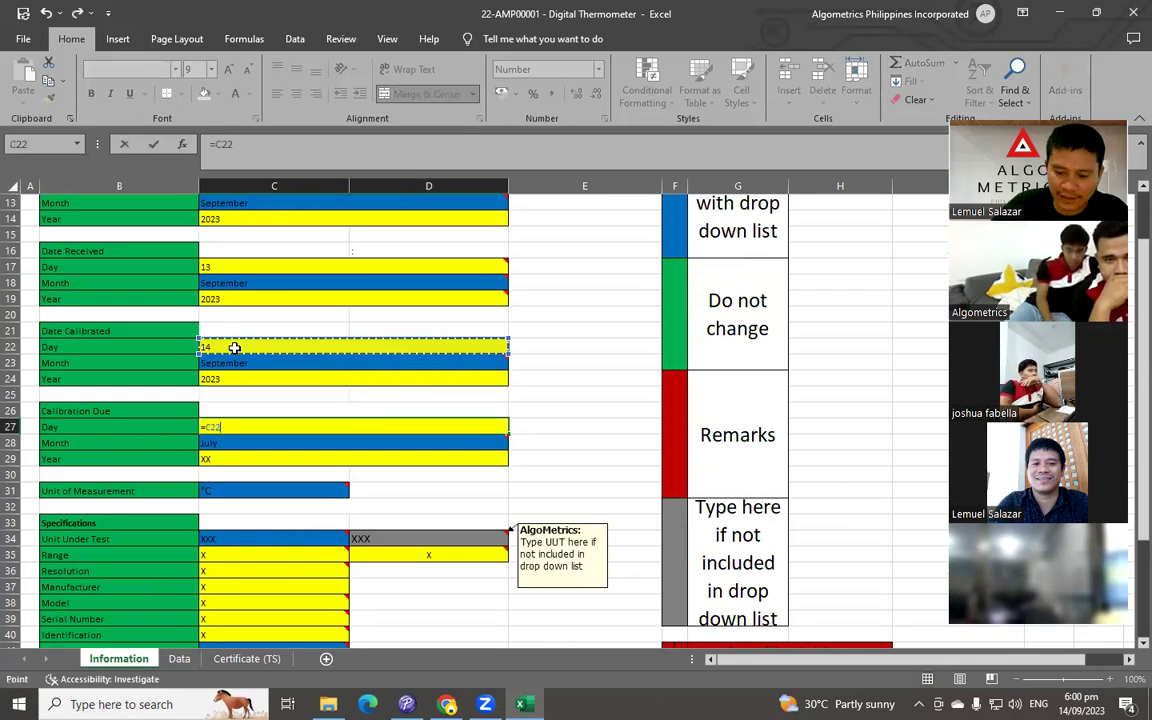
pyautogui.press('Return')
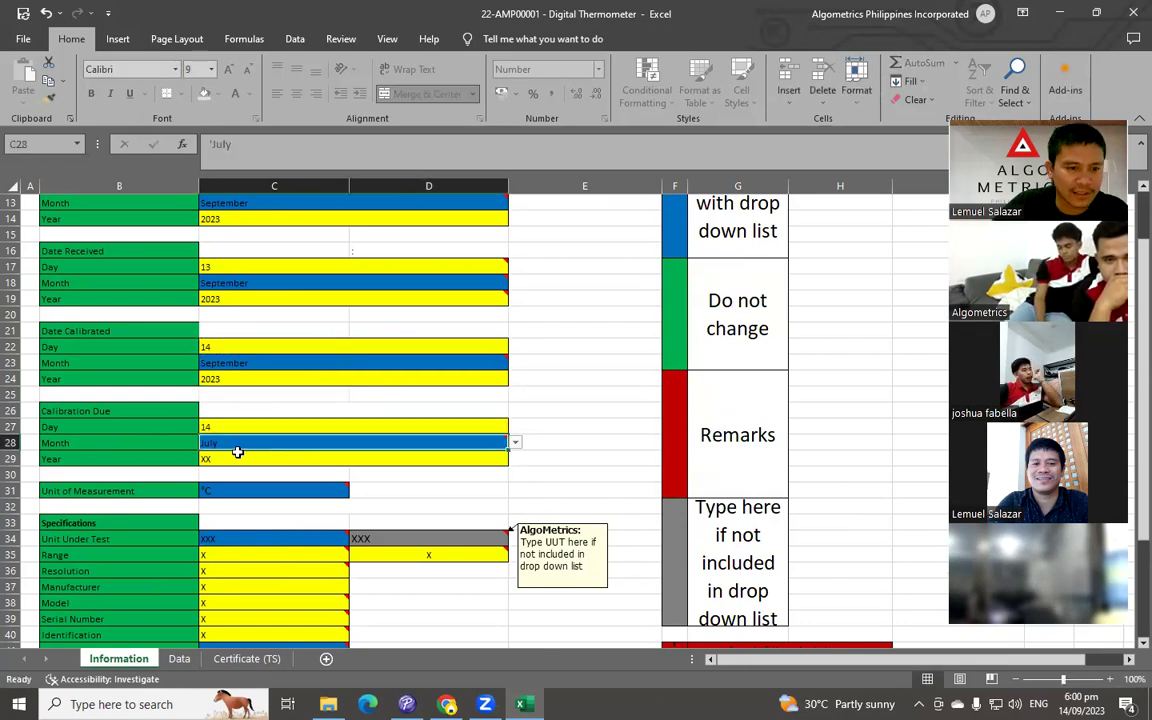
pyautogui.write('=')
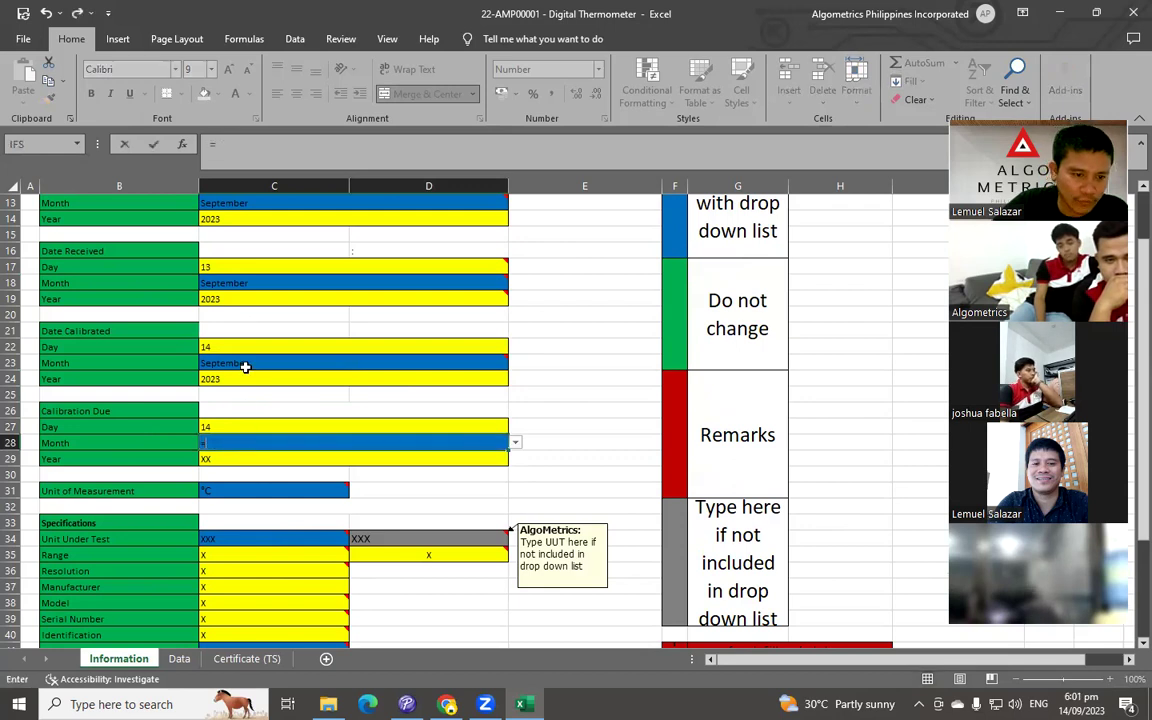
pyautogui.click(242, 365)
pyautogui.press('Return')
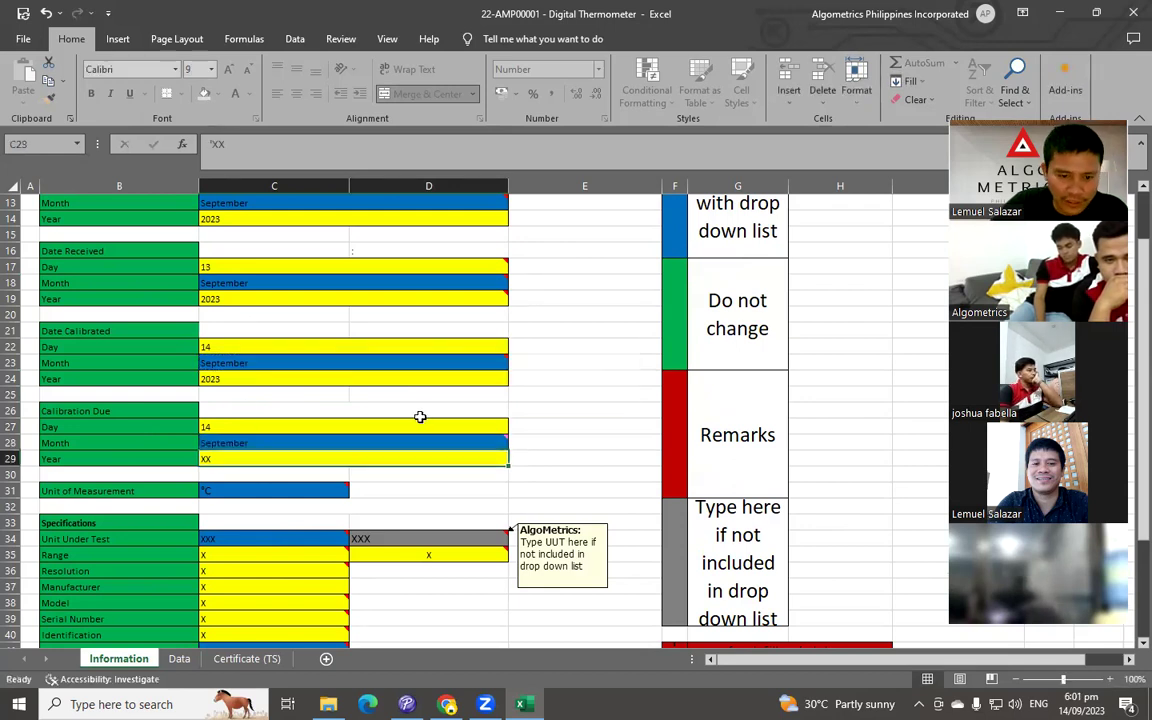
pyautogui.click(498, 445)
pyautogui.click(514, 443)
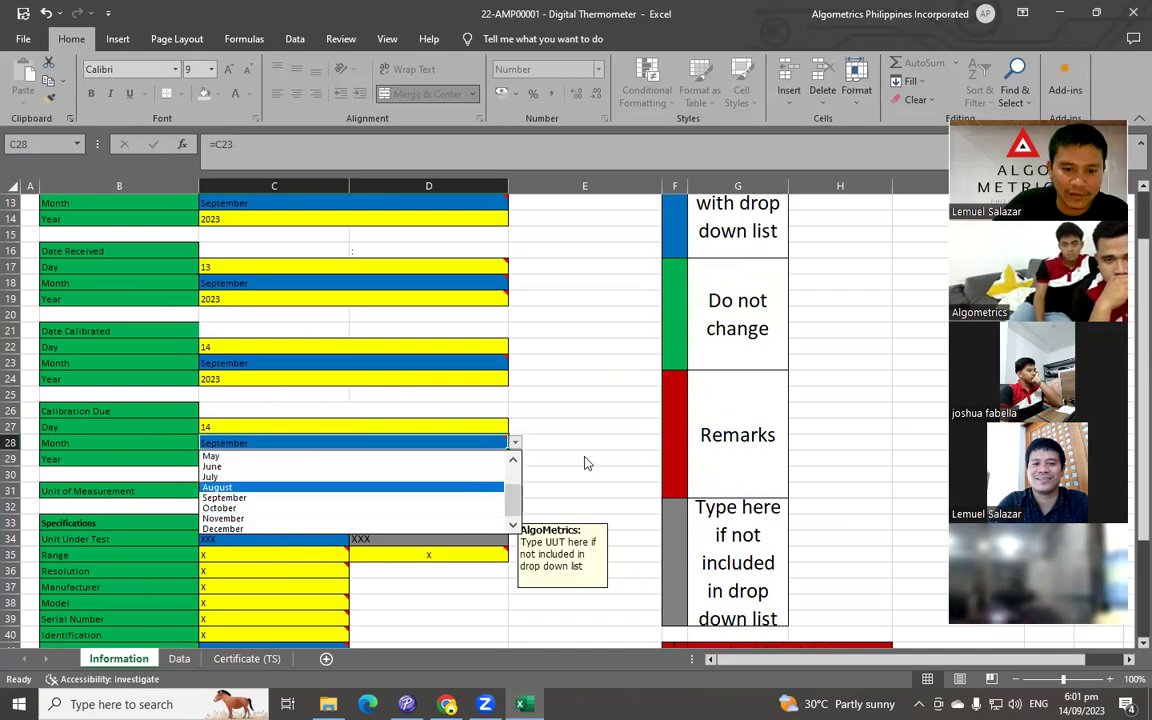
pyautogui.press('Escape')
pyautogui.click(450, 363)
pyautogui.click(514, 363)
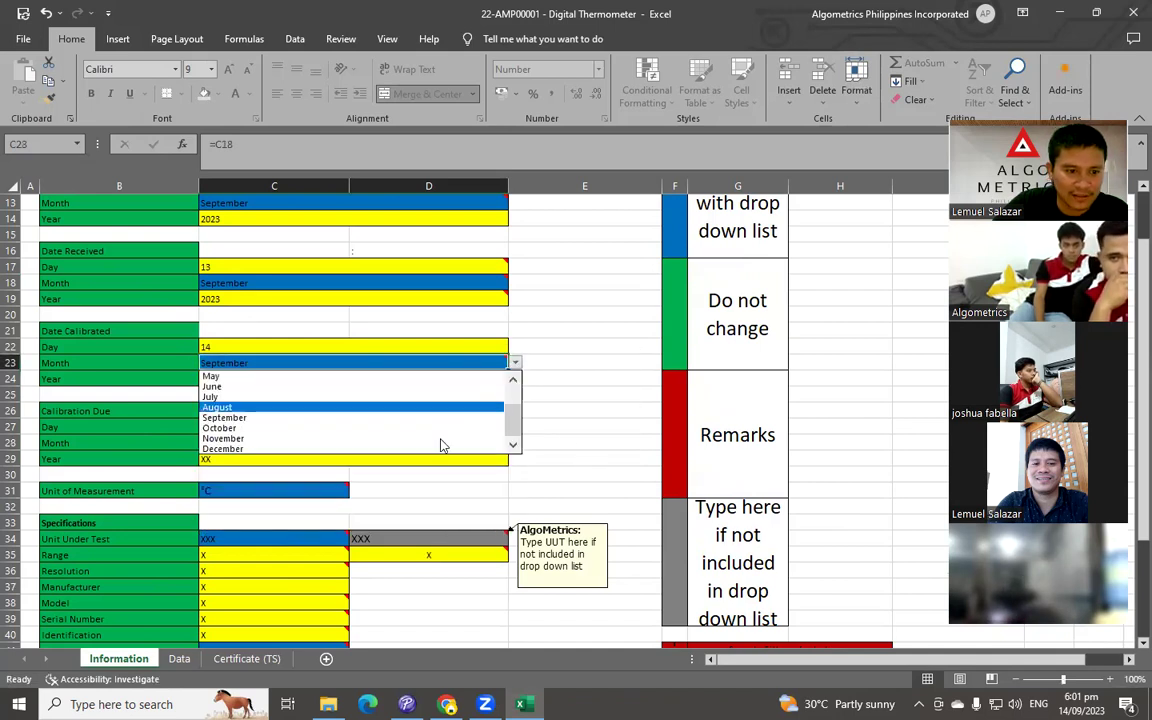
pyautogui.press('Escape')
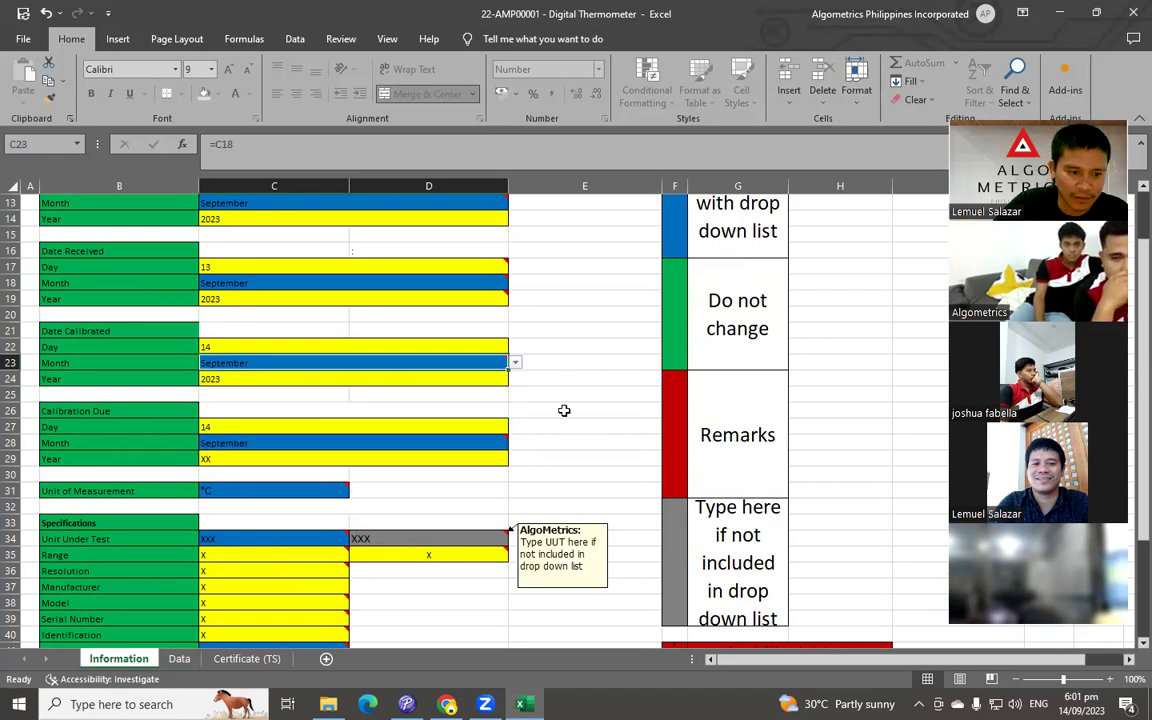
# Step: Set the Calibration Due year to one year after the Date Calibrated year with the formula =C24+1
pyautogui.scroll(-2, 342, 411)
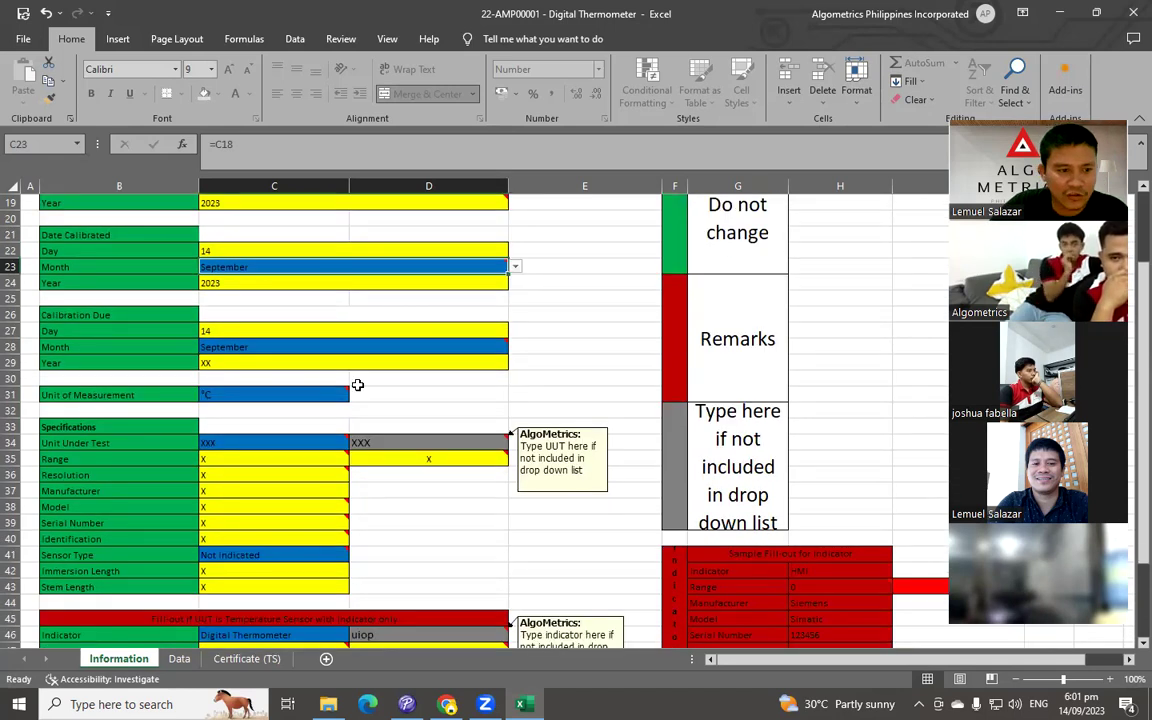
pyautogui.scroll(1, 345, 391)
pyautogui.click(272, 413)
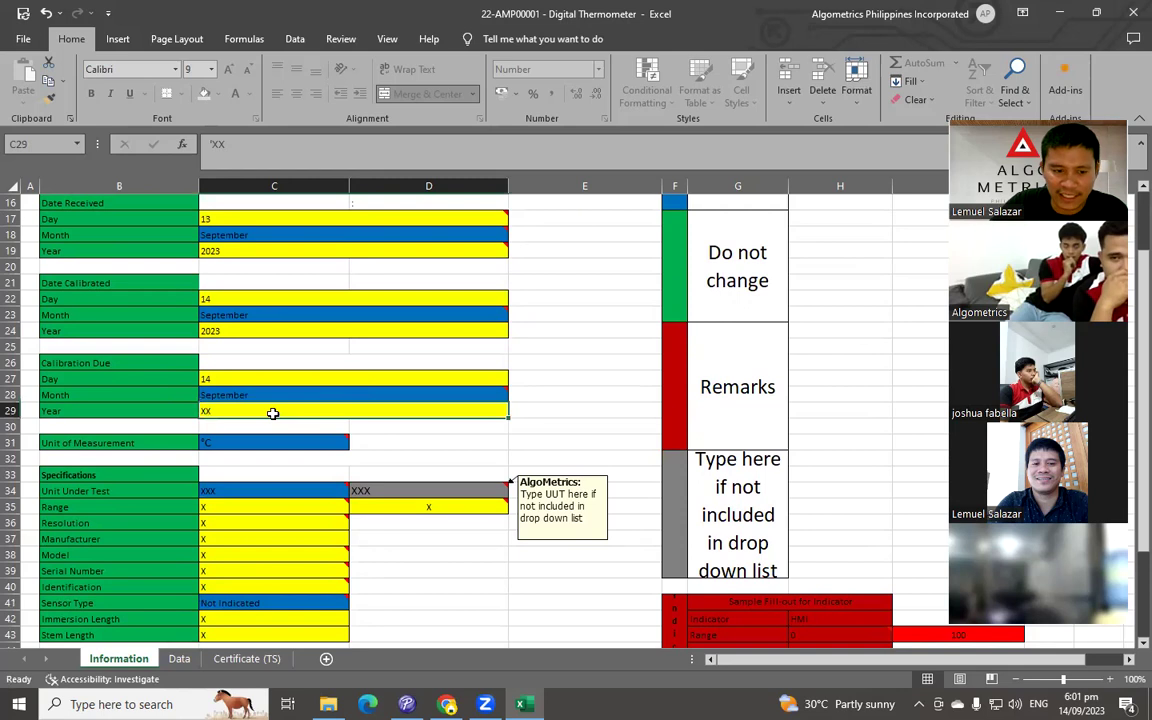
pyautogui.write('=')
pyautogui.click(226, 333)
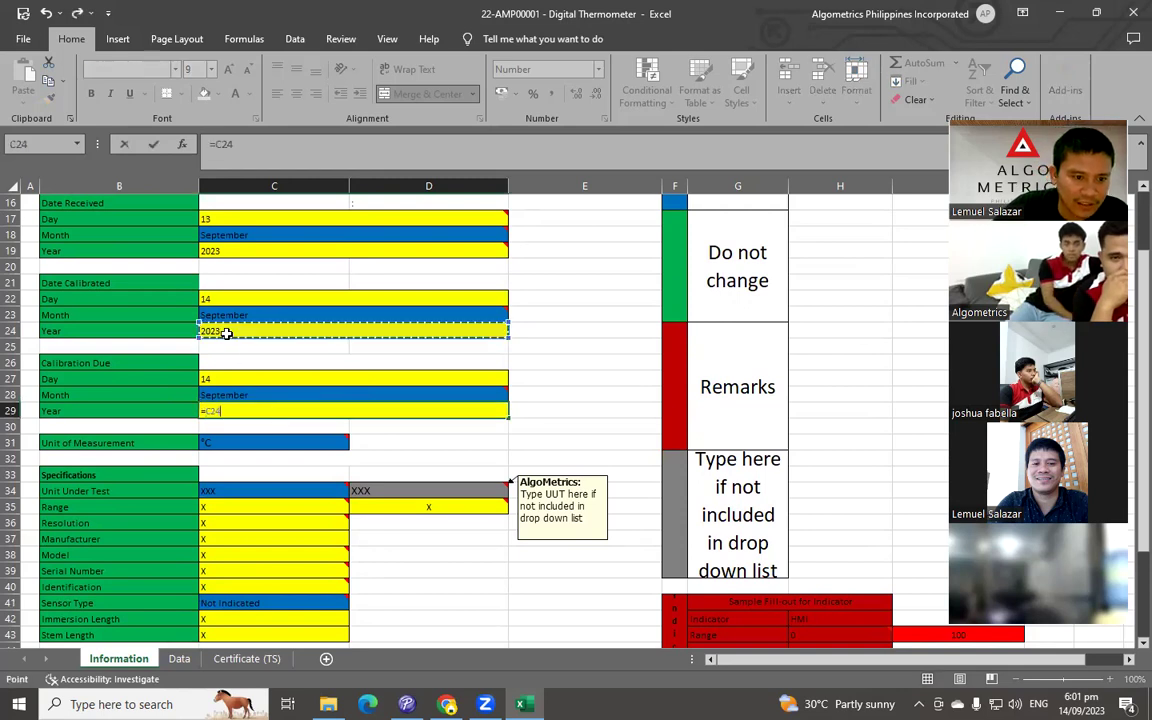
pyautogui.write('+')
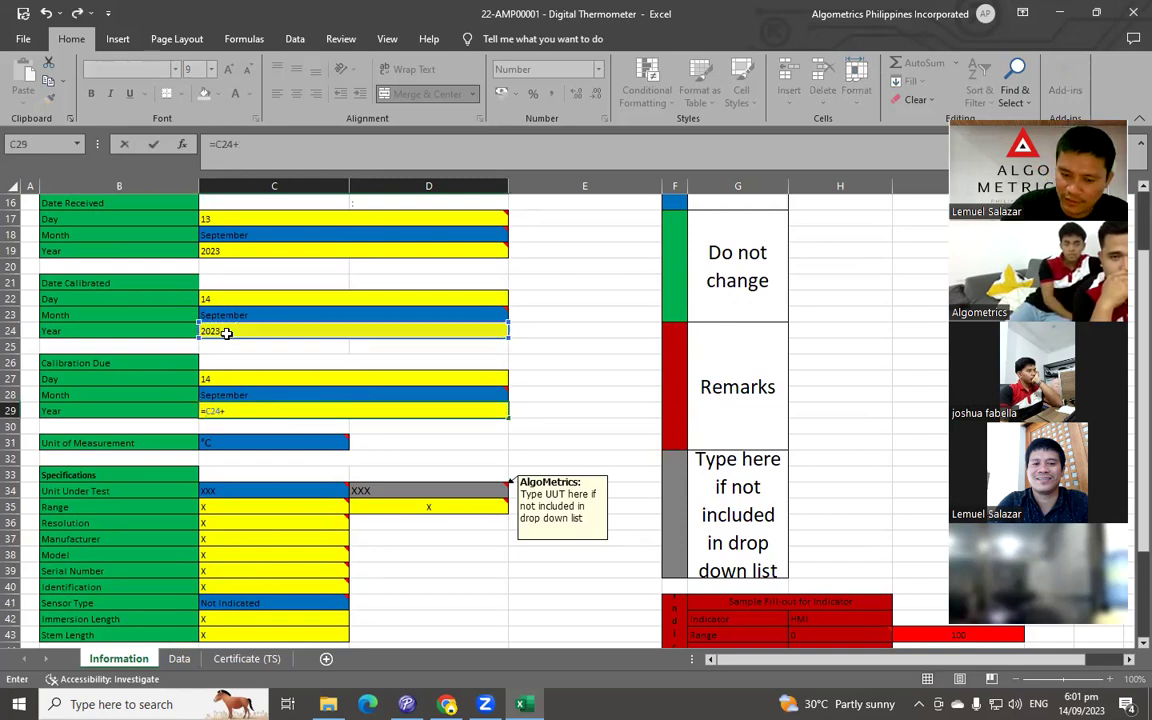
pyautogui.write('1')
pyautogui.press('Return')
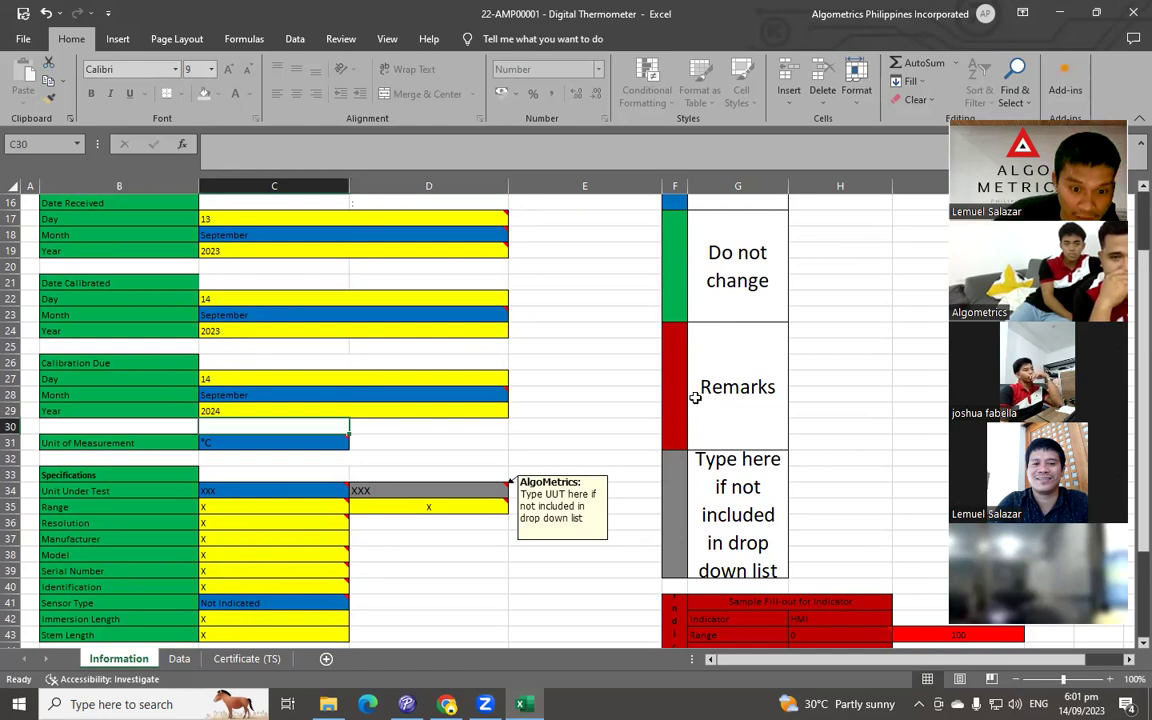
# Step: Review the customer details, the four date blocks and the colour legend on the Information sheet, down to the Specifications section
pyautogui.scroll(5, 578, 380)
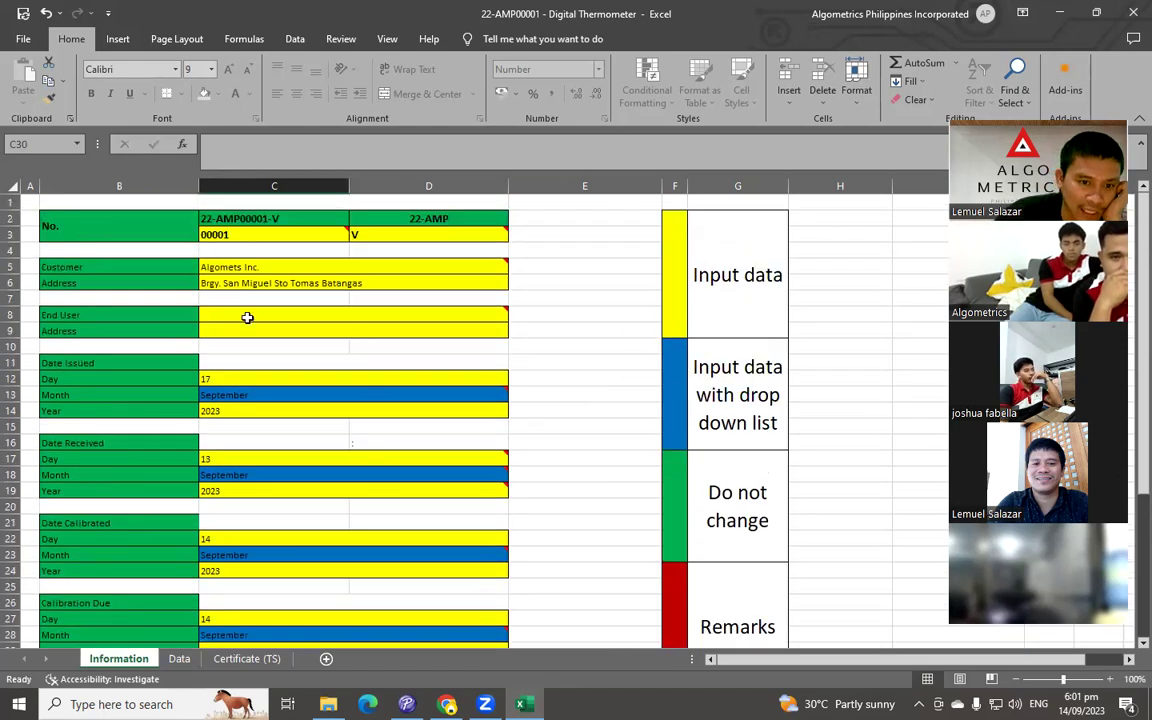
pyautogui.scroll(-2, 445, 404)
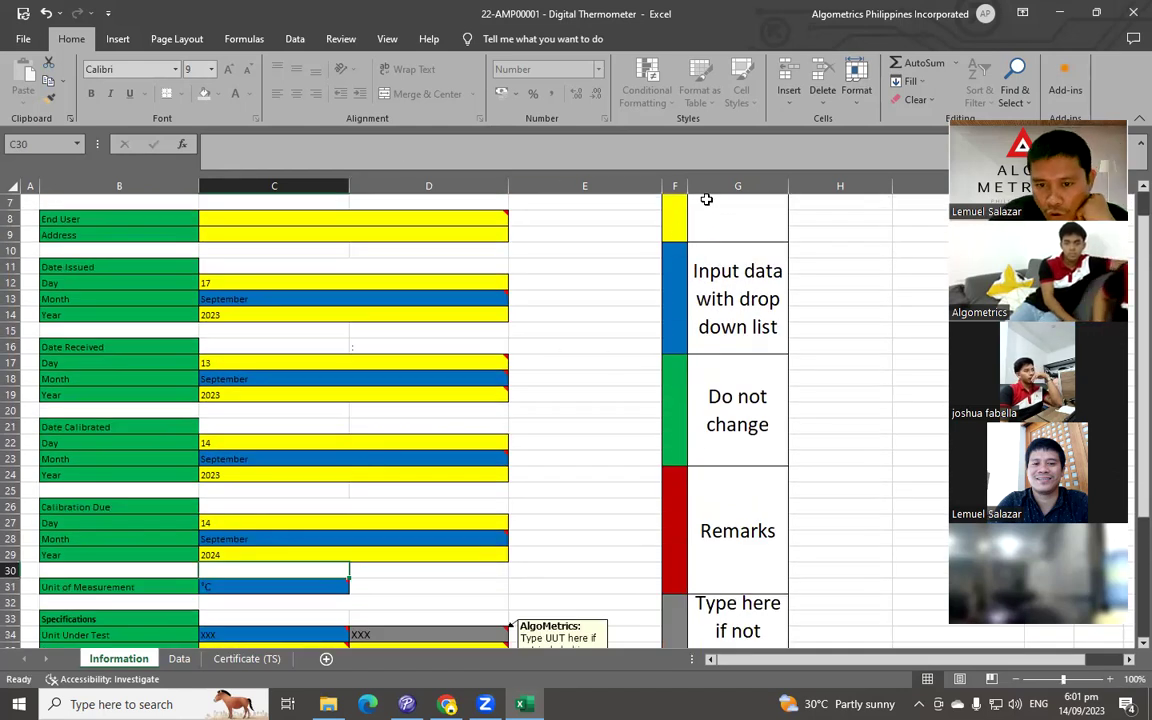
pyautogui.scroll(1, 638, 452)
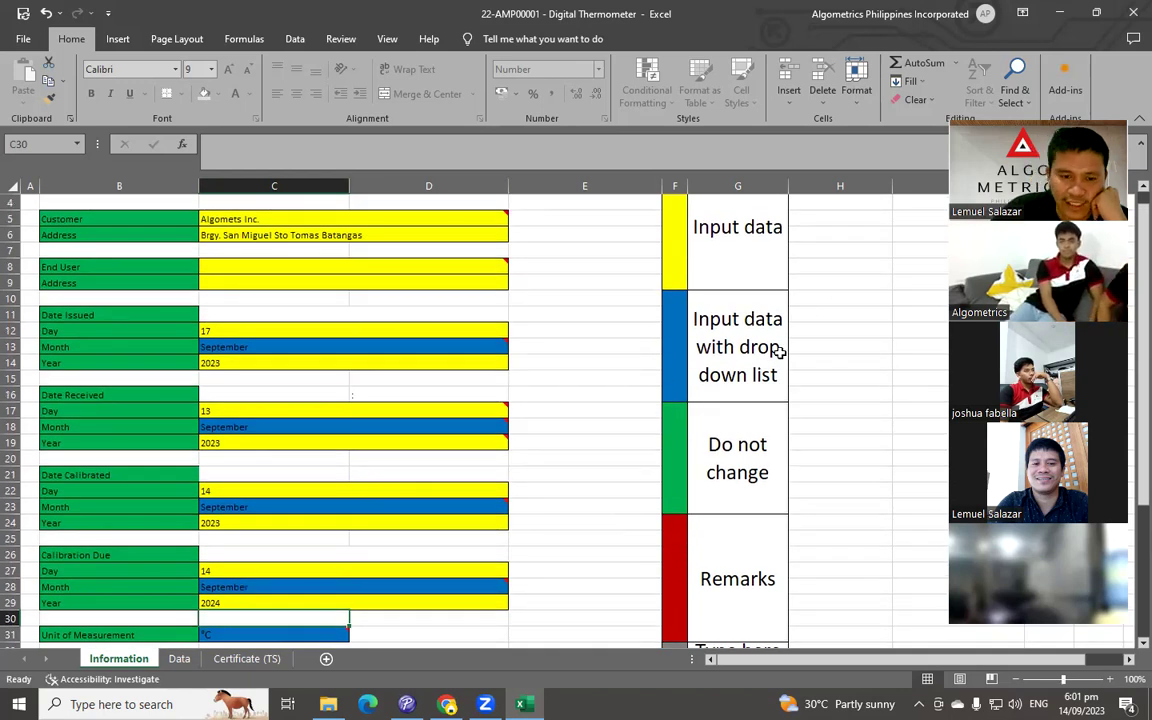
pyautogui.scroll(1, 664, 337)
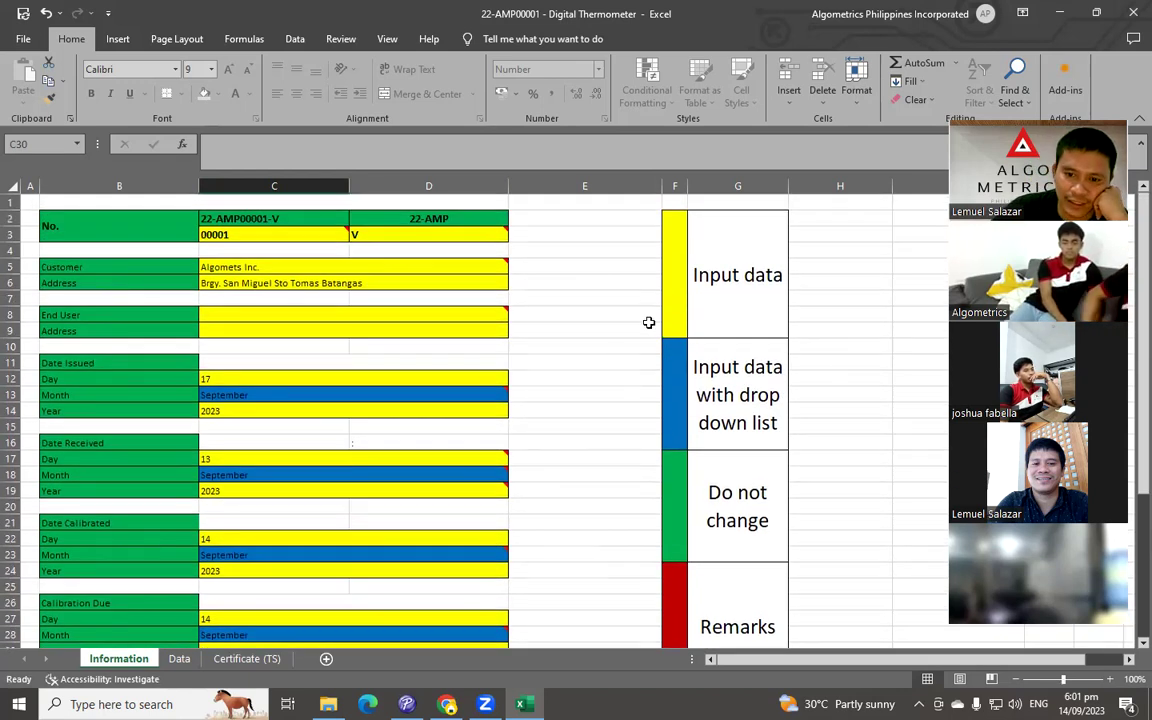
pyautogui.scroll(-2, 649, 322)
pyautogui.scroll(-2, 812, 441)
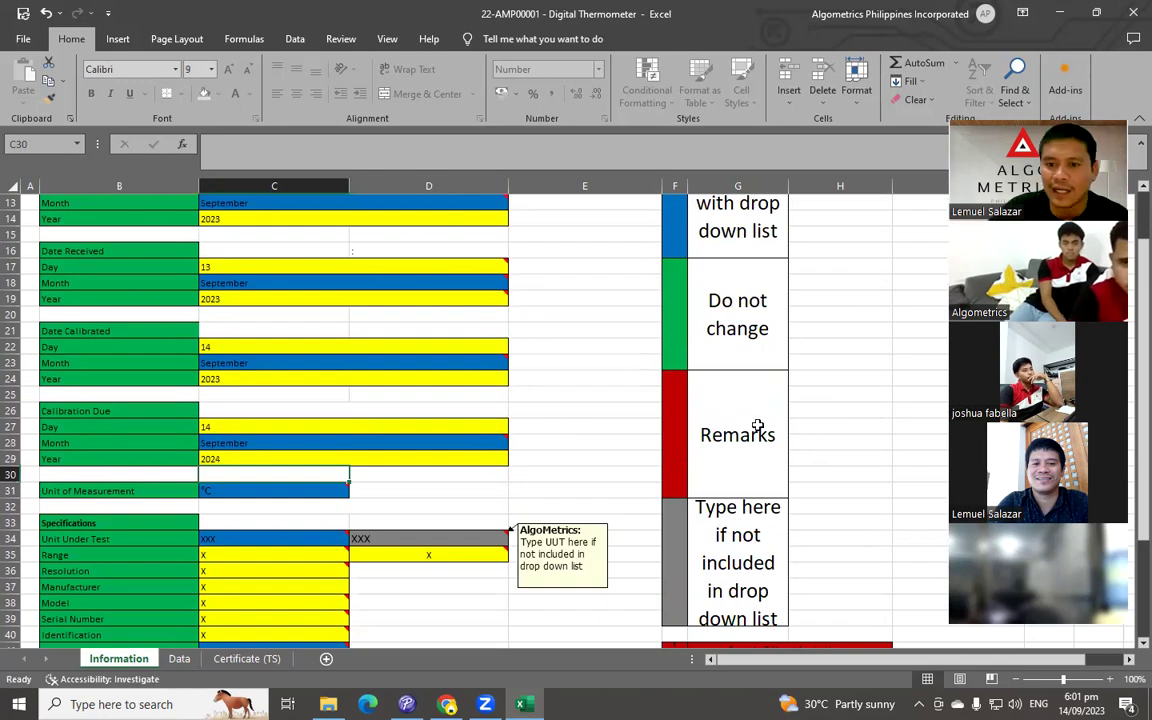
pyautogui.scroll(-2, 796, 462)
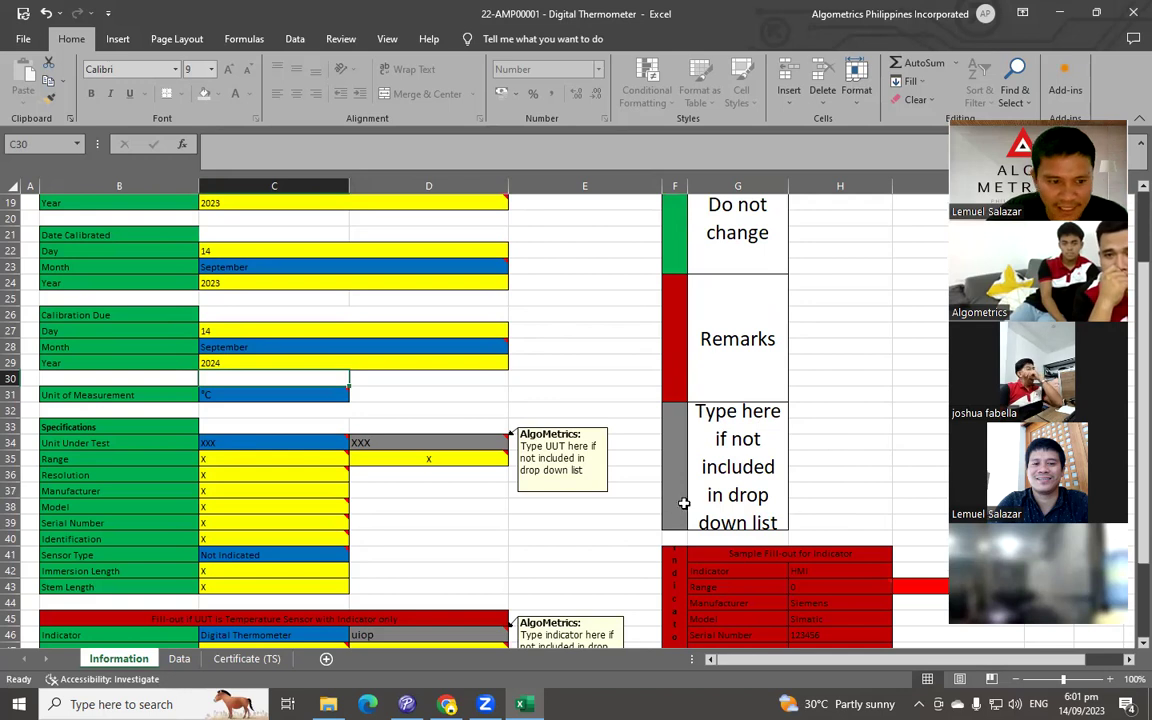
# Step: Check which units are offered for Unit of Measurement, keeping °C
pyautogui.click(274, 397)
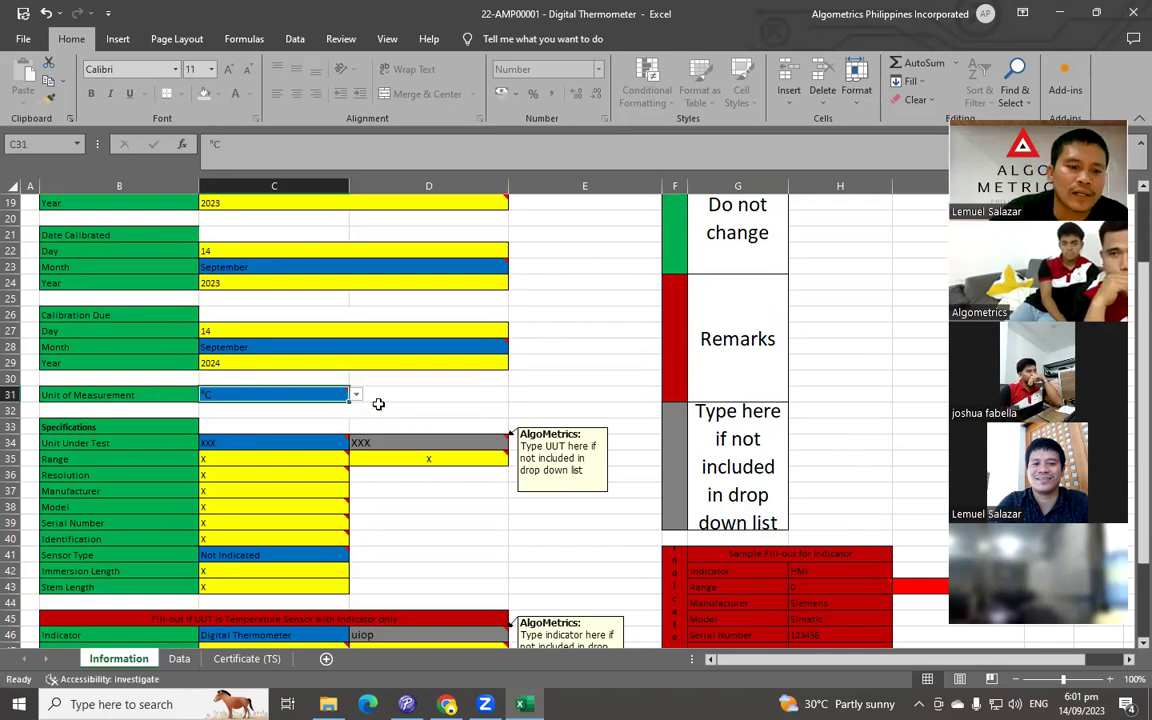
pyautogui.click(356, 395)
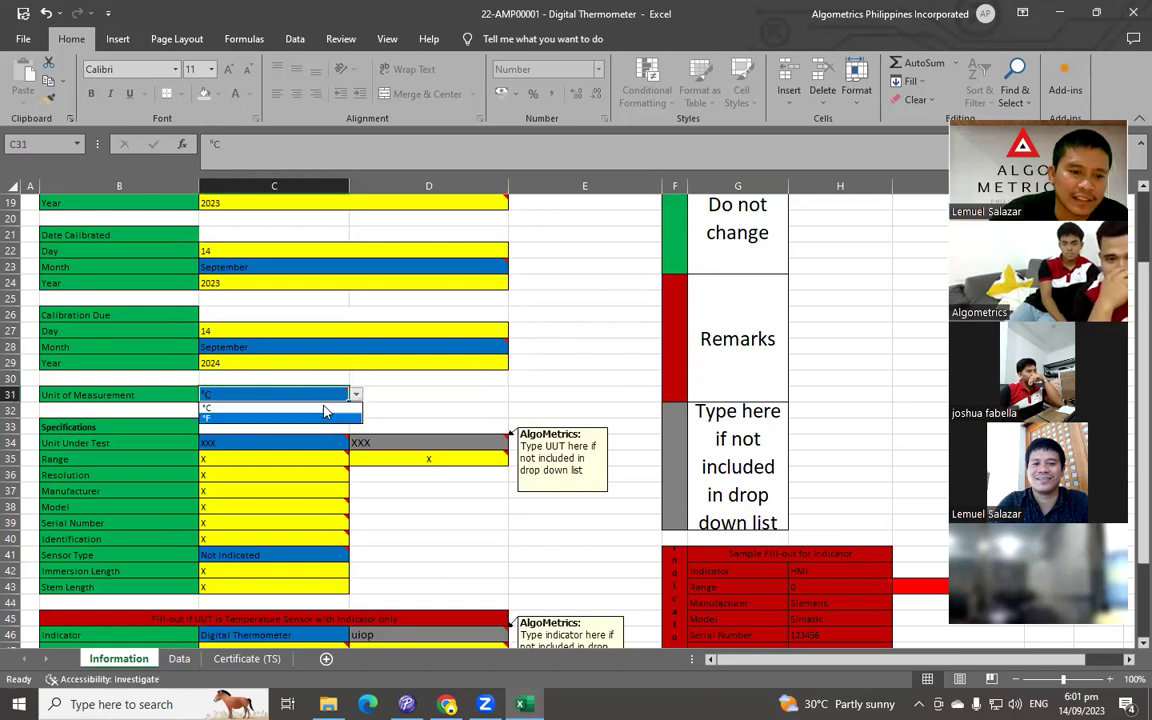
pyautogui.press('Escape')
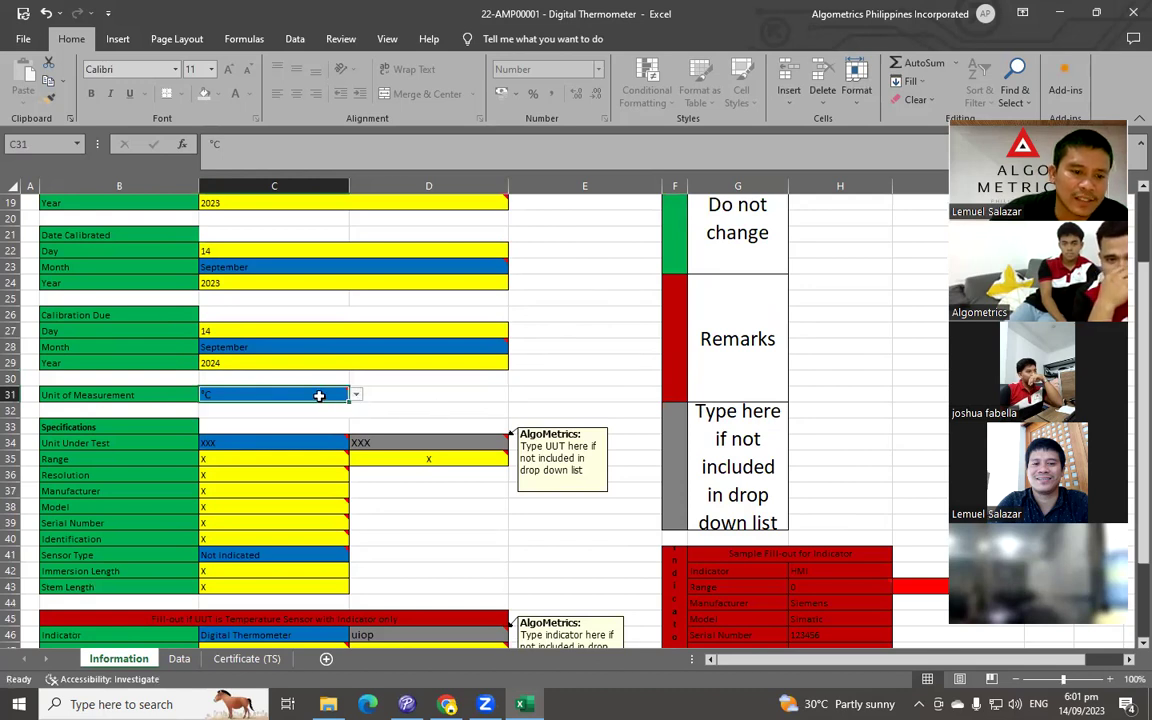
# Step: Set the Unit Under Test in the Specifications section to Digital Thermometer with RTD Sensor
pyautogui.scroll(-1, 250, 372)
pyautogui.click(269, 395)
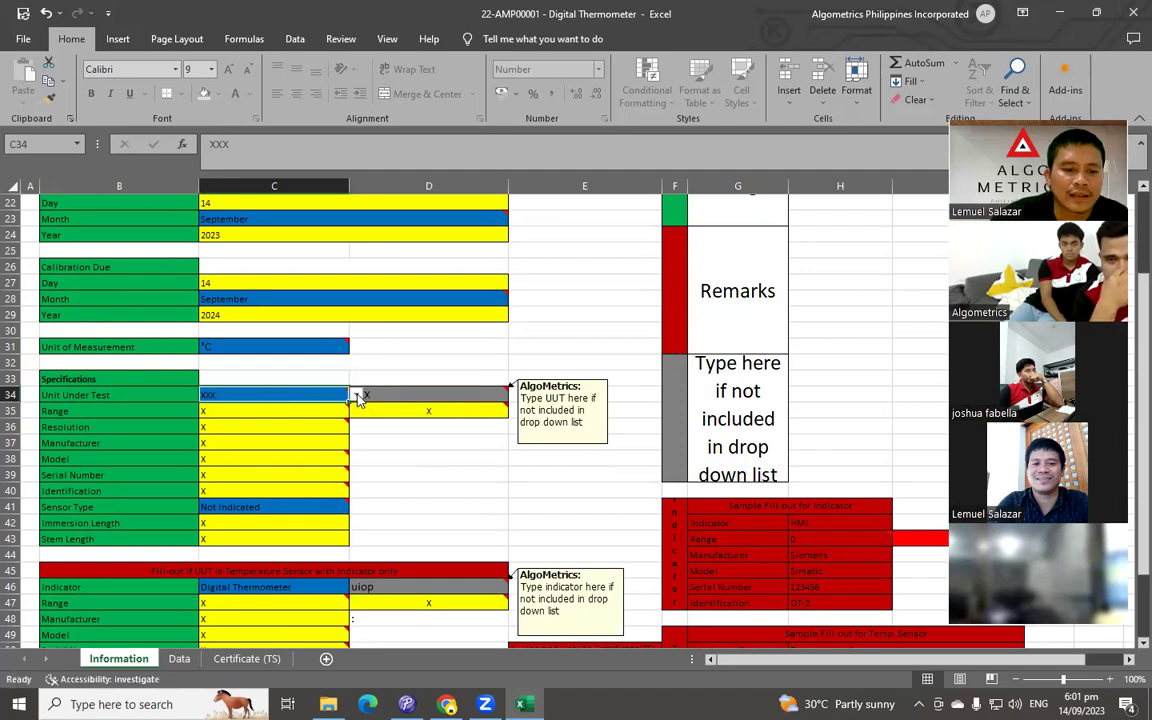
pyautogui.click(355, 396)
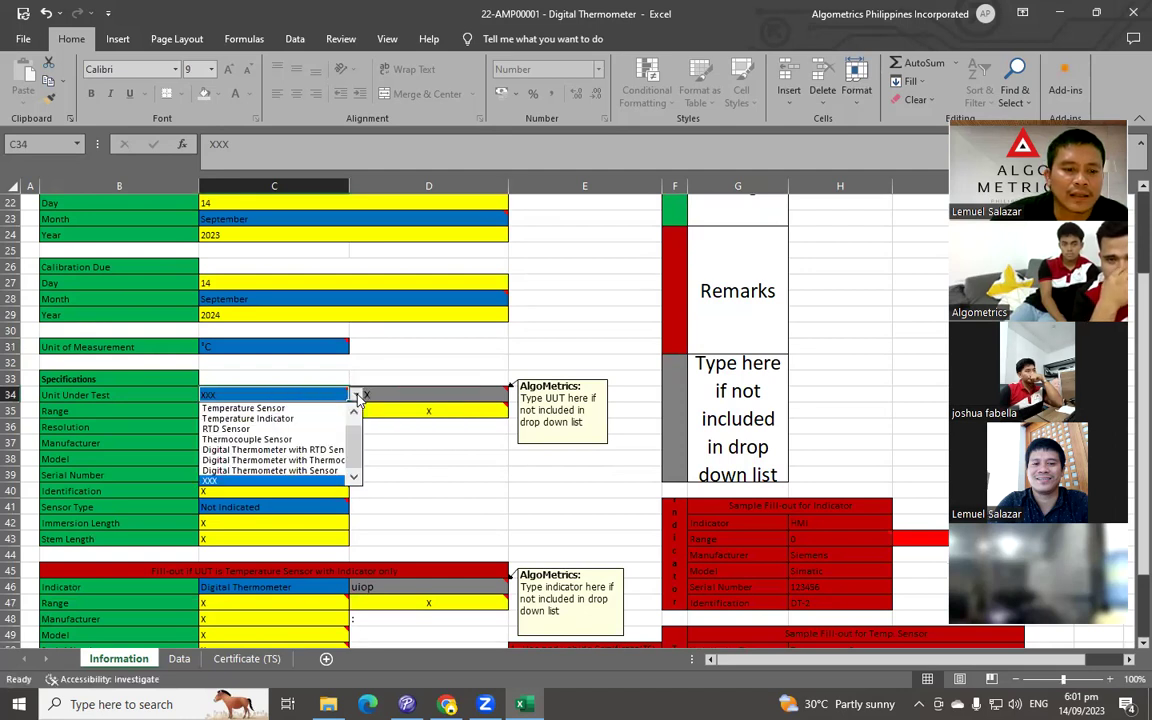
pyautogui.click(281, 451)
pyautogui.click(447, 487)
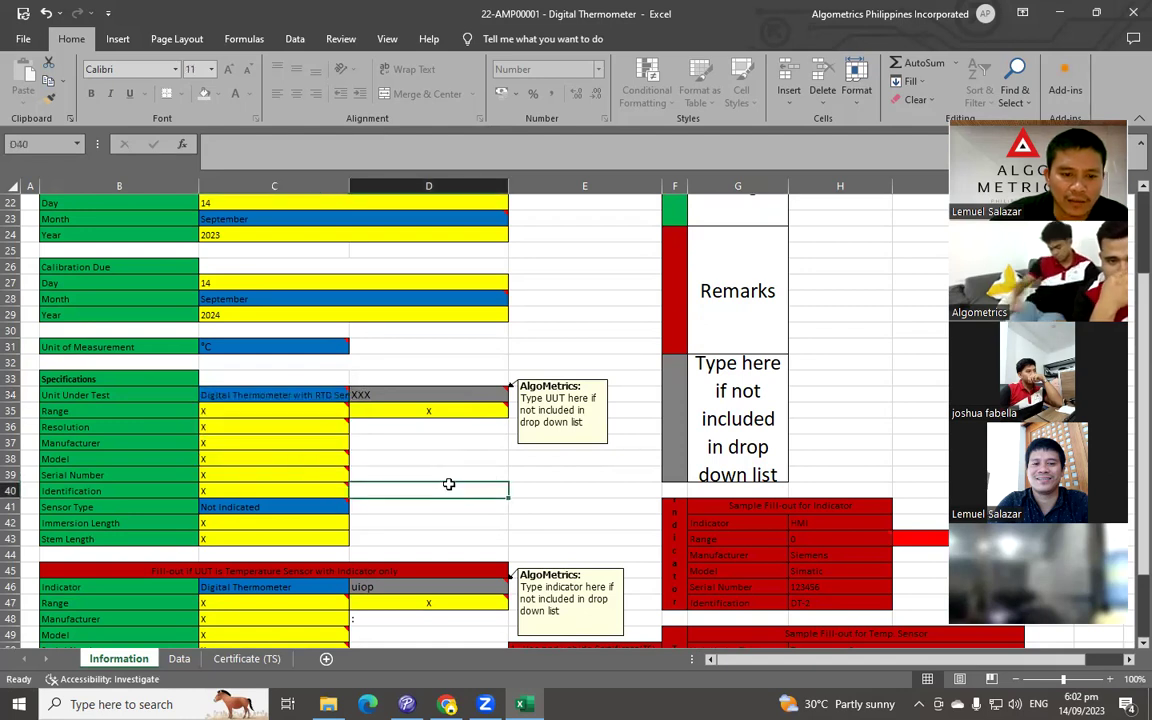
# Step: Enter "Thermometer with Thermistor S4ensor" as the custom Unit Under Test name in grey cell D34
pyautogui.click(279, 397)
pyautogui.click(452, 396)
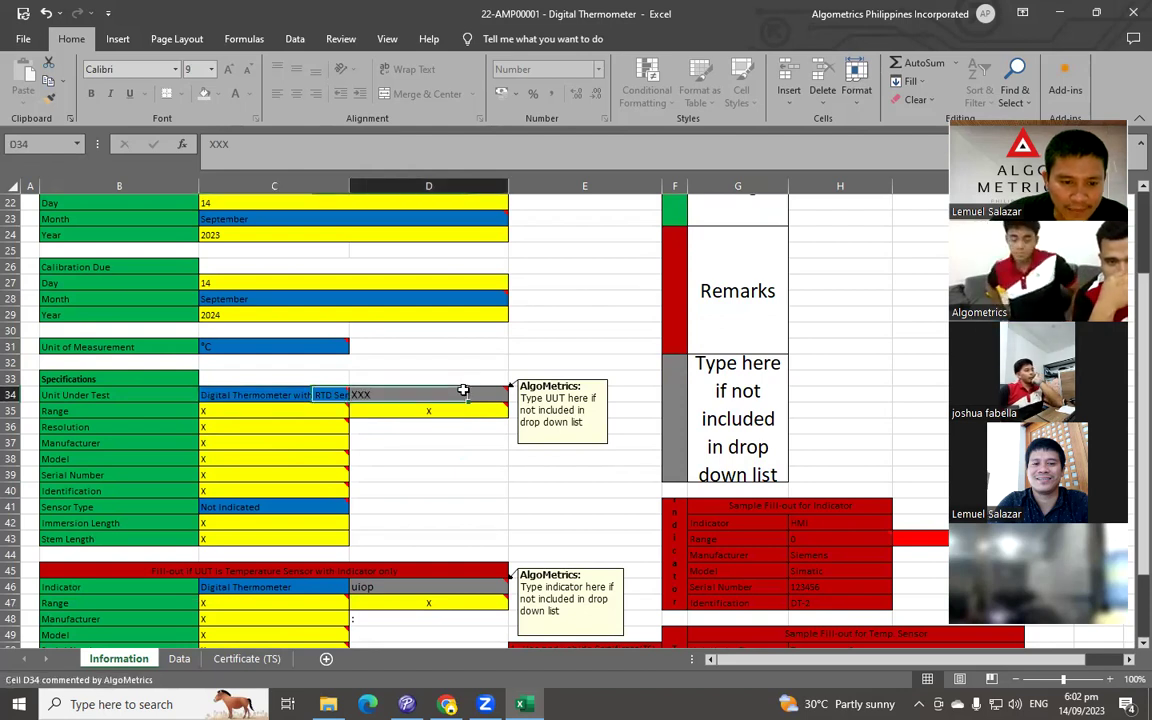
pyautogui.click(320, 395)
pyautogui.click(472, 393)
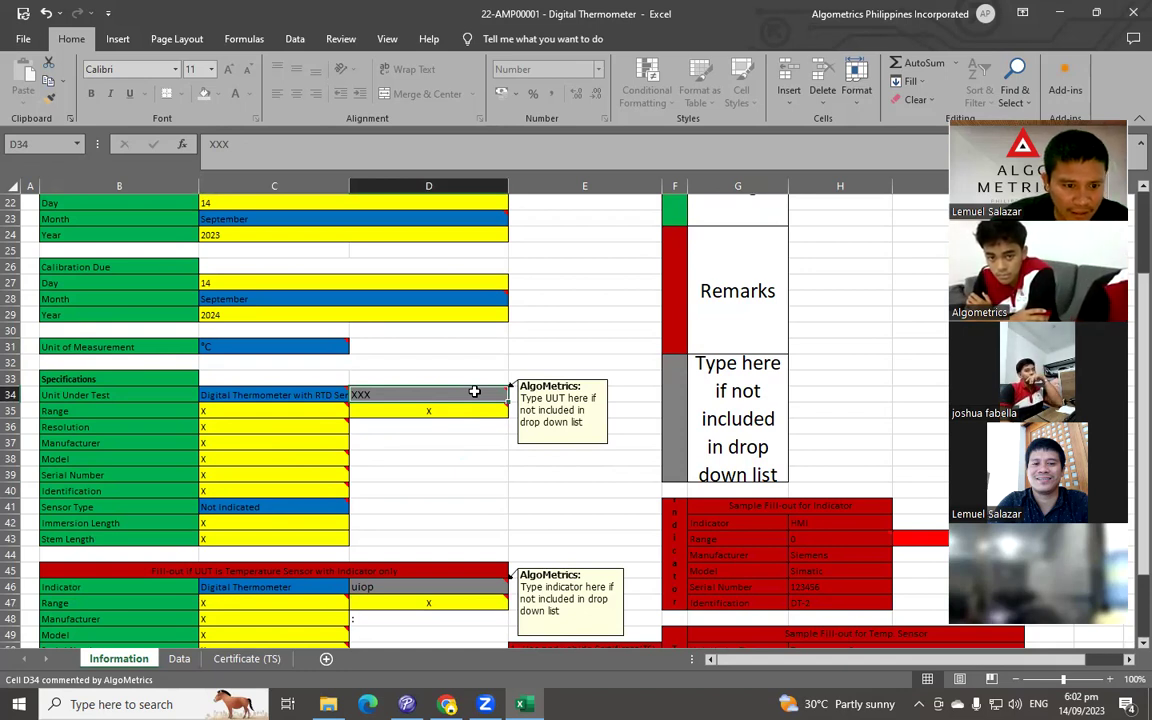
pyautogui.click(334, 394)
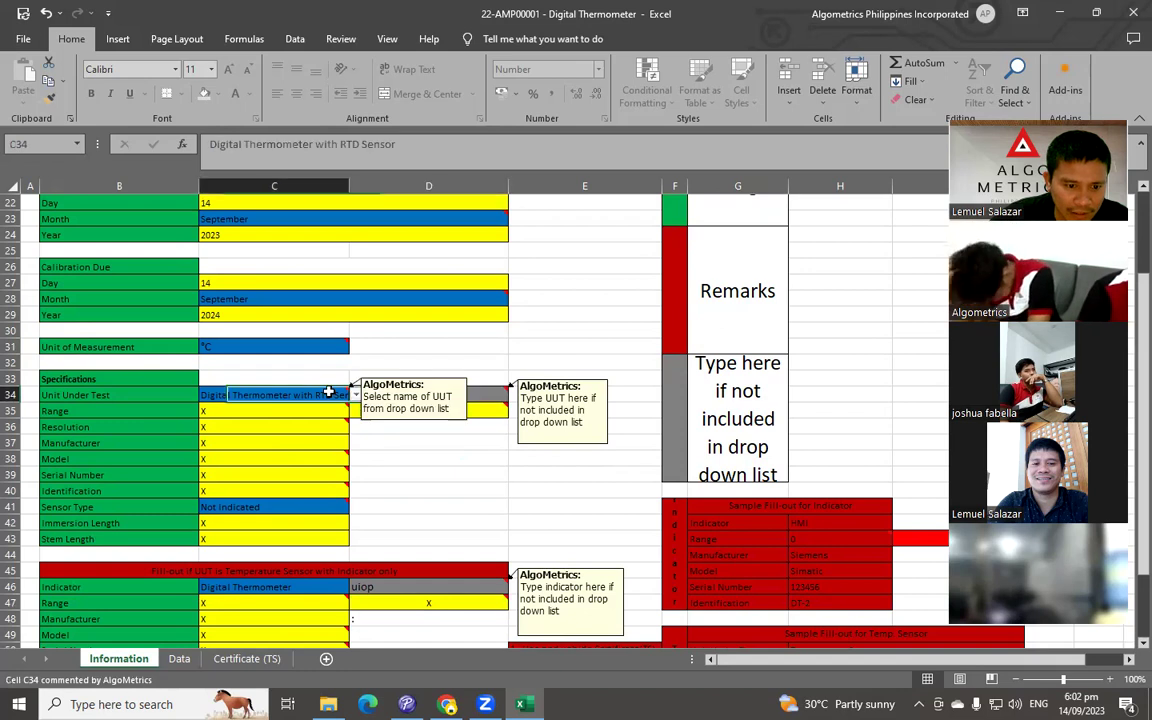
pyautogui.click(355, 395)
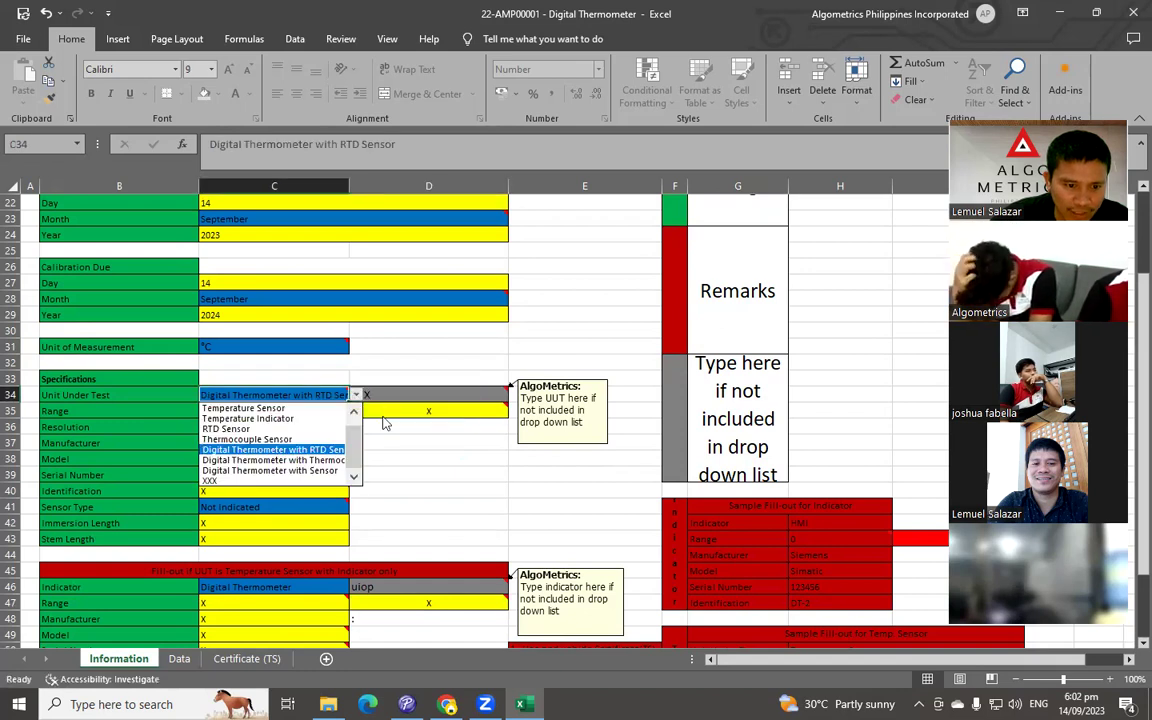
pyautogui.click(430, 393)
pyautogui.write('Thermometer with Thermistor')
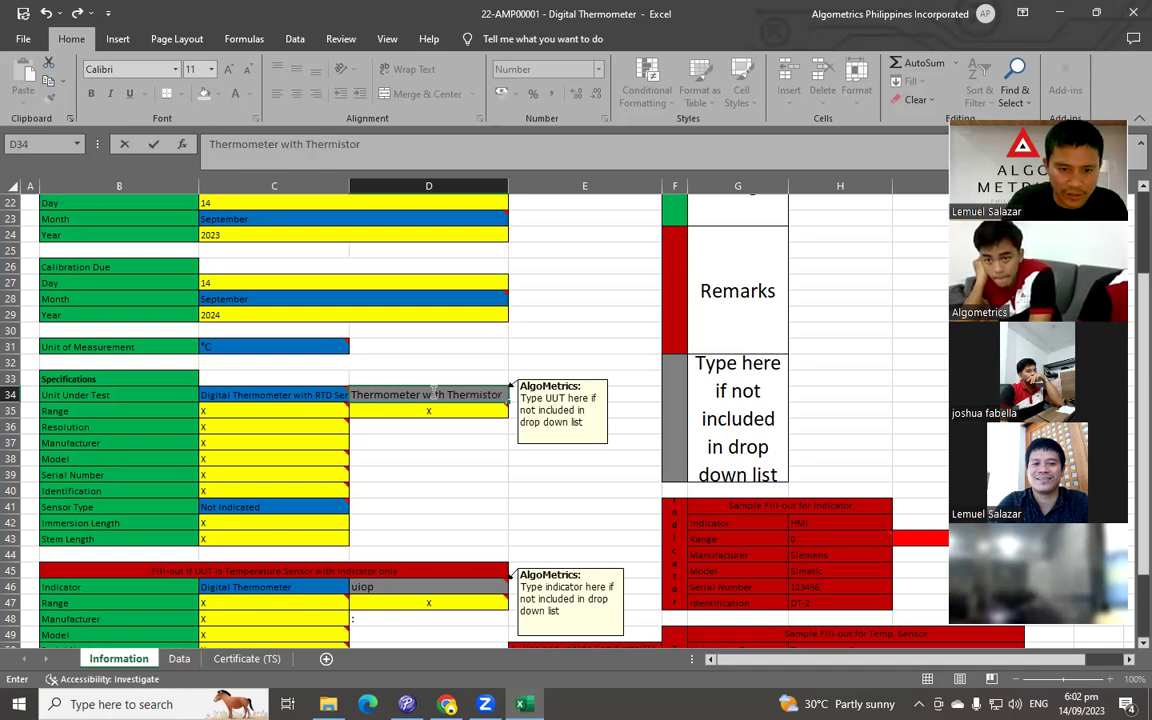
pyautogui.write('S4ensor')
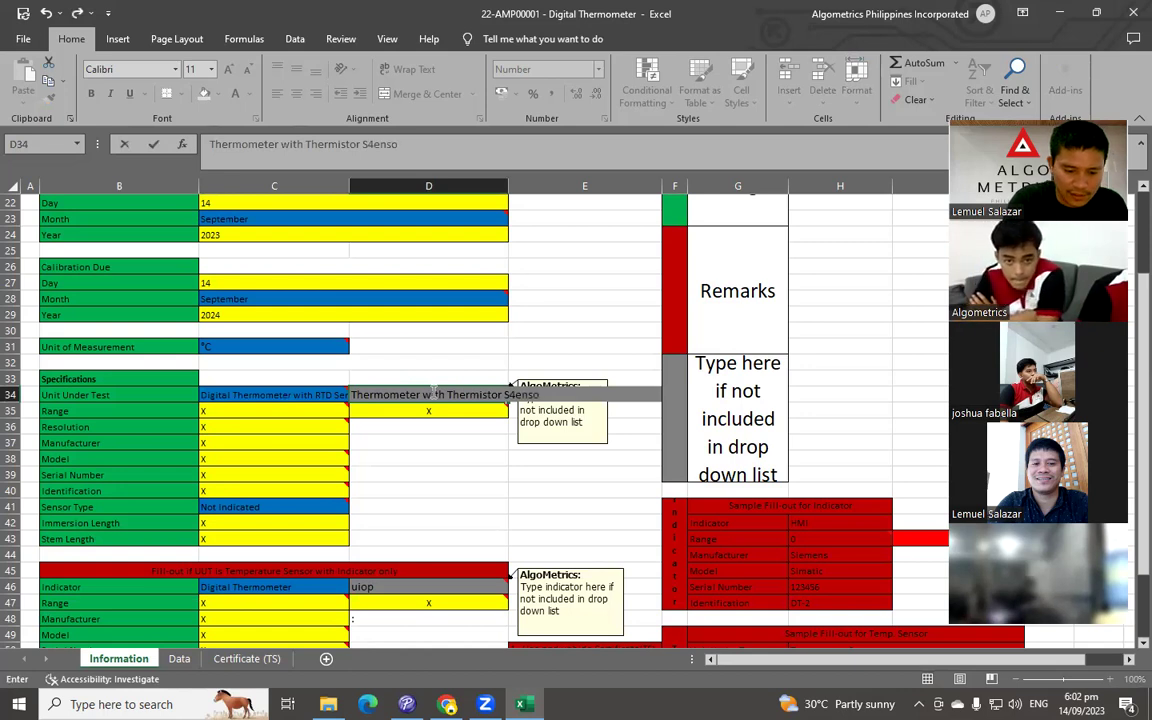
# Step: Choose the custom thermistor entry as the Unit Under Test in C34
pyautogui.click(302, 396)
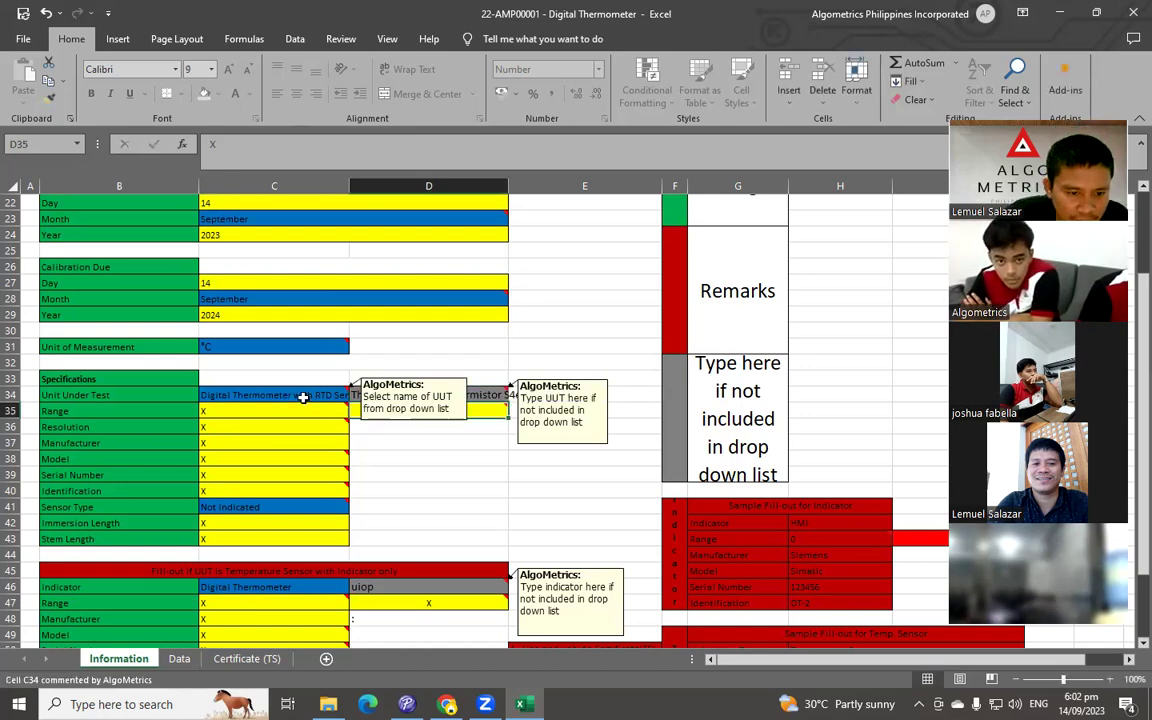
pyautogui.click(355, 396)
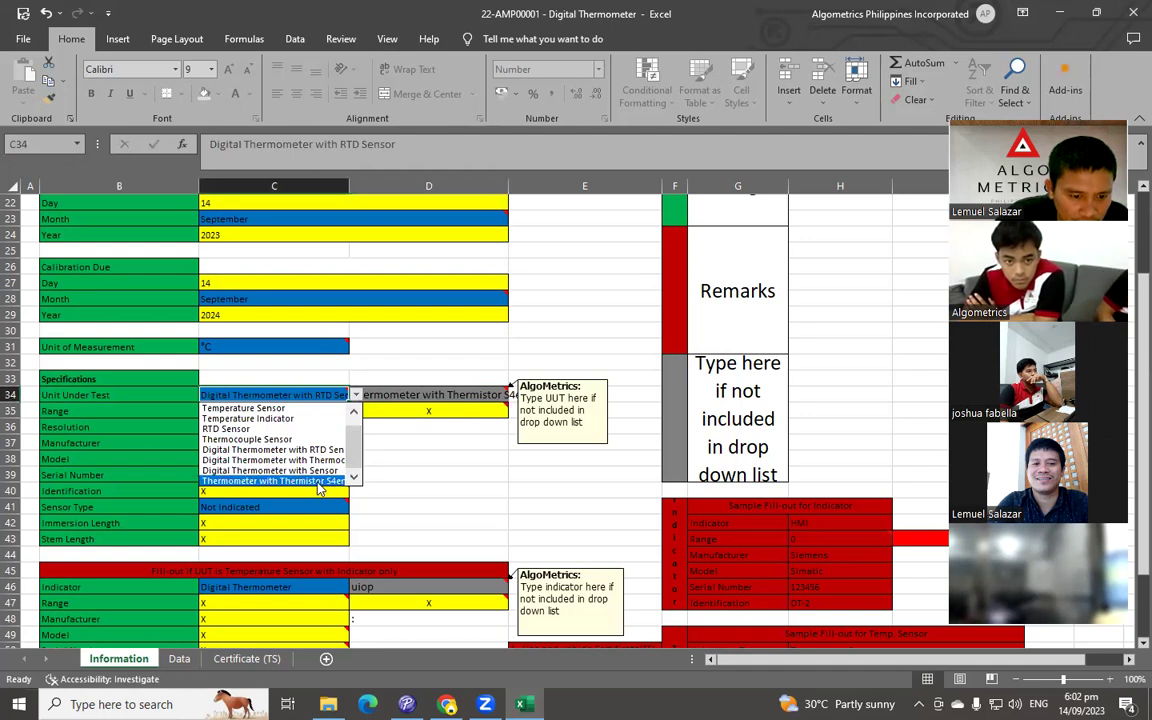
pyautogui.click(280, 481)
# Step: Correct the custom Unit Under Test name in D34 to "Thermometer with Thermistor Sensor"
pyautogui.click(396, 400)
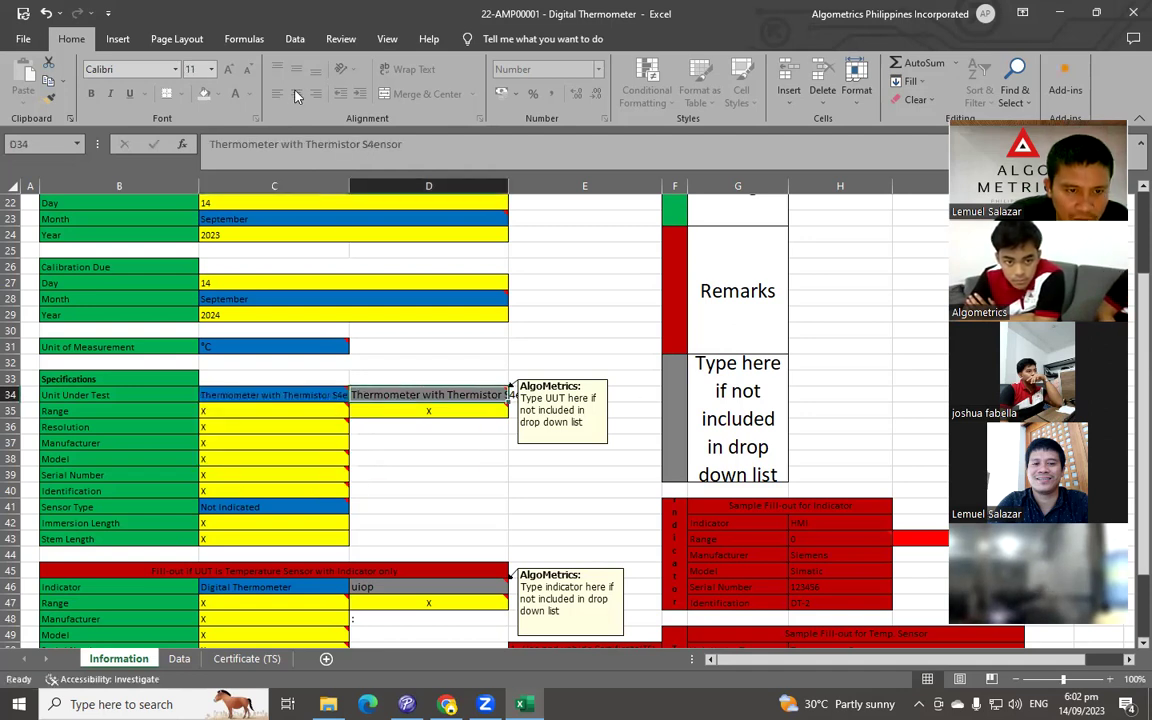
pyautogui.click(364, 144)
pyautogui.press('BackSpace')
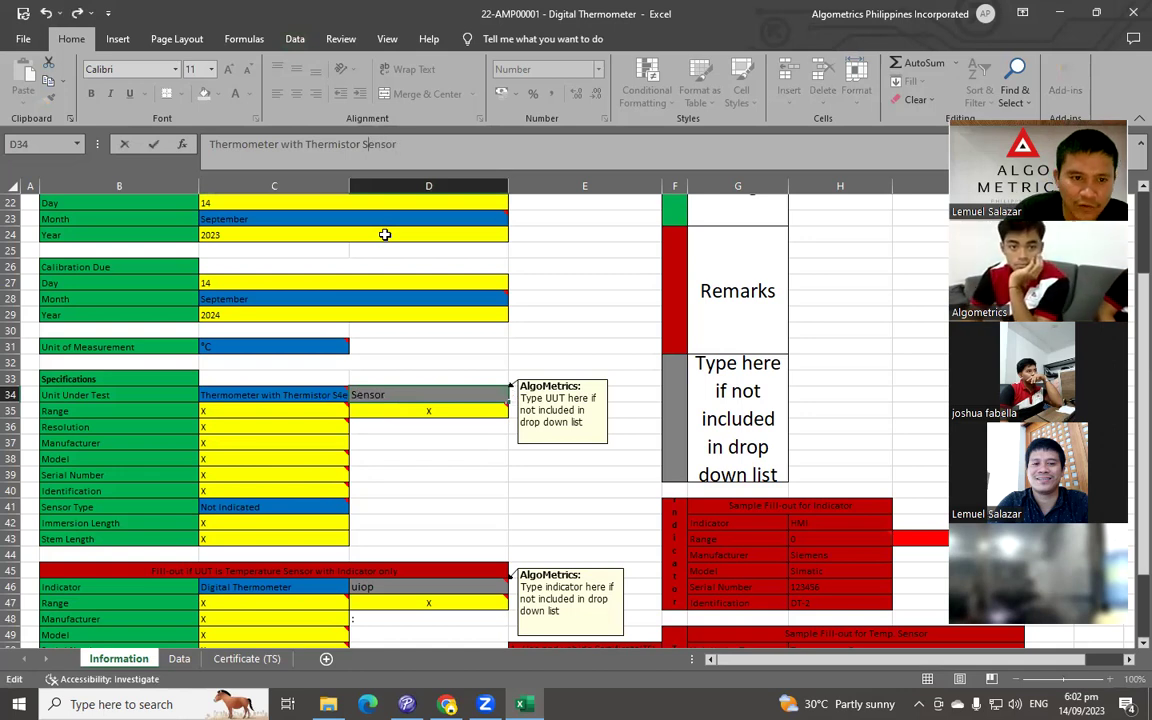
pyautogui.press('Return')
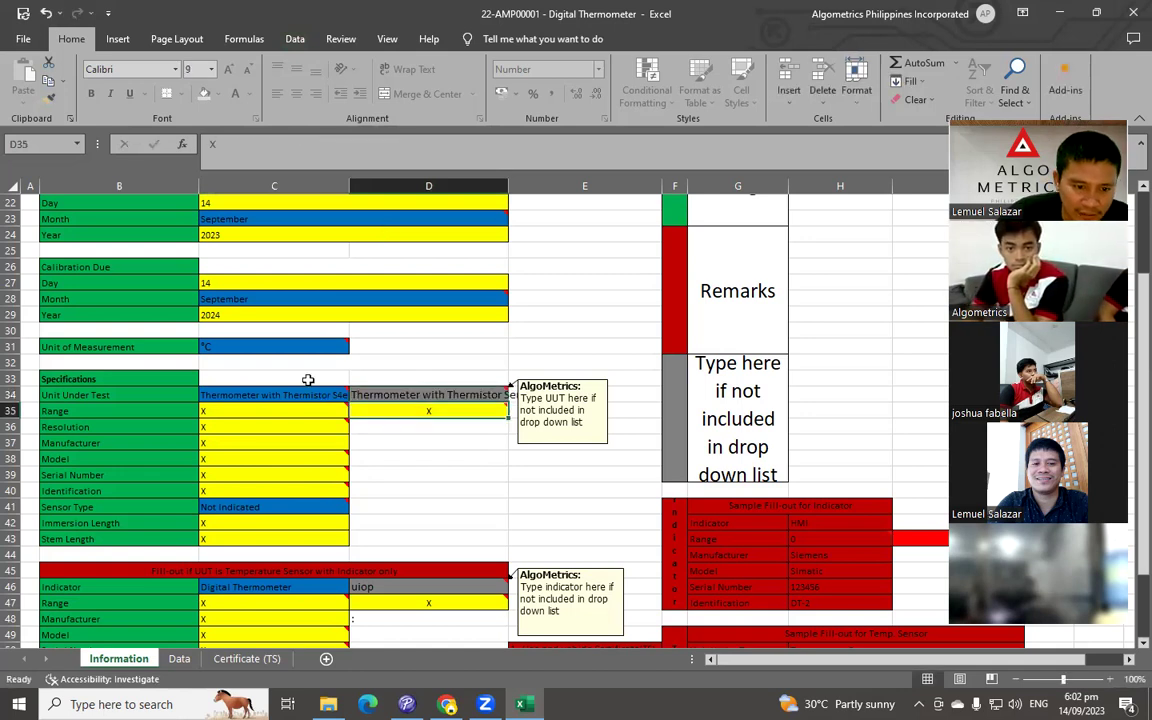
# Step: Set the Unit Under Test in C34 to the corrected Thermometer with Thermistor Sensor entry
pyautogui.click(296, 394)
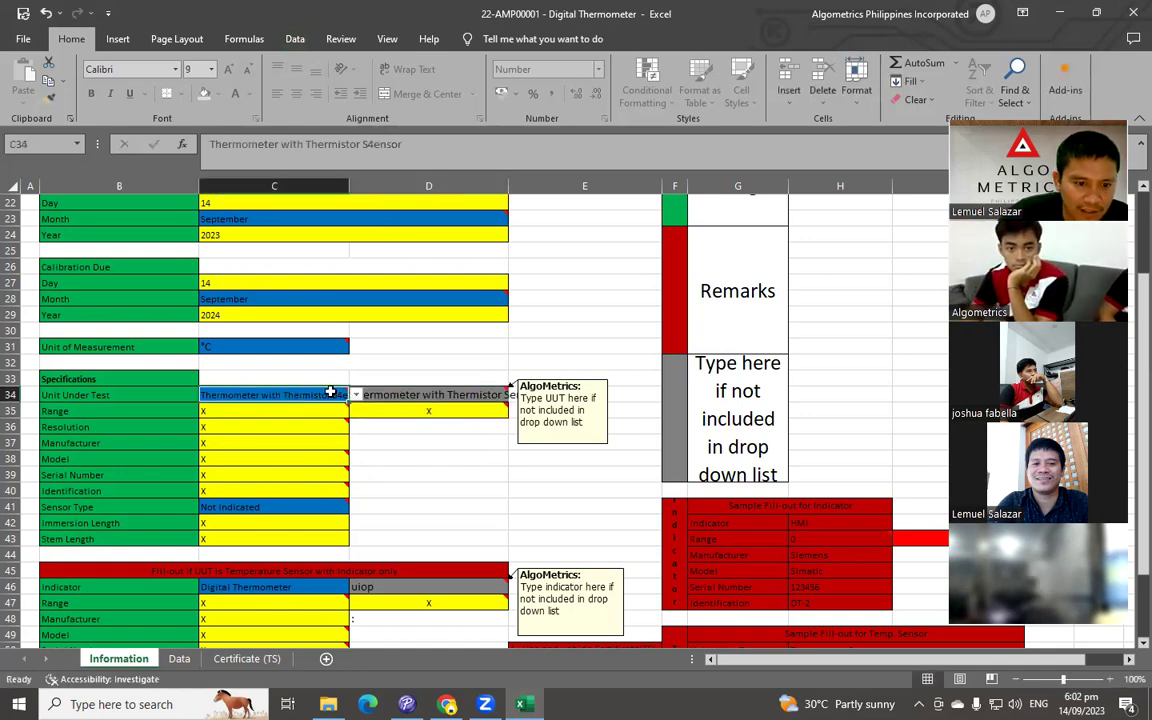
pyautogui.click(355, 394)
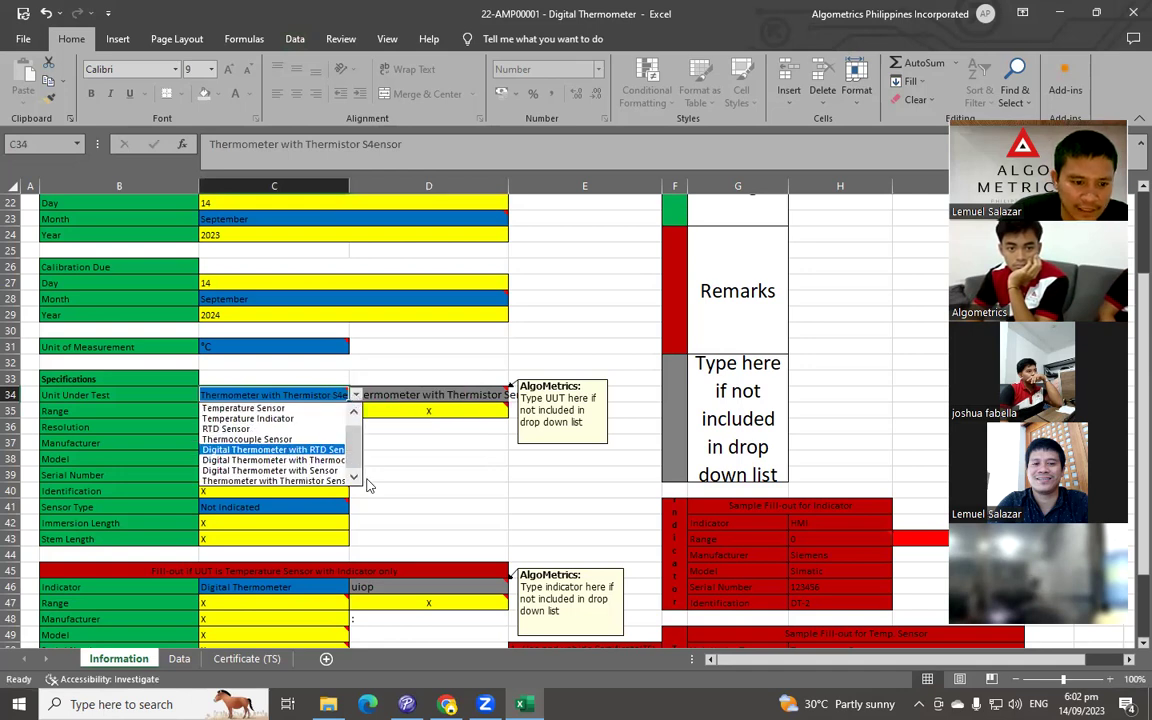
pyautogui.click(272, 481)
pyautogui.click(480, 490)
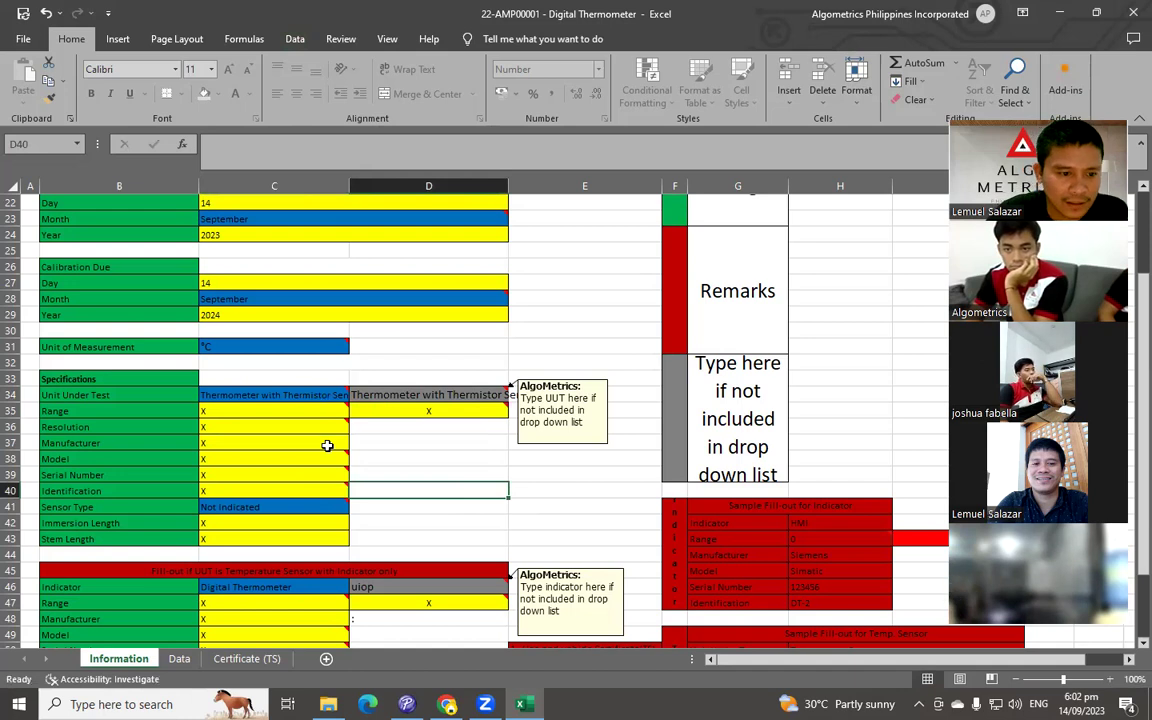
# Step: Set the unit under test's Range to a minimum of 0 and a maximum of 150
pyautogui.click(430, 442)
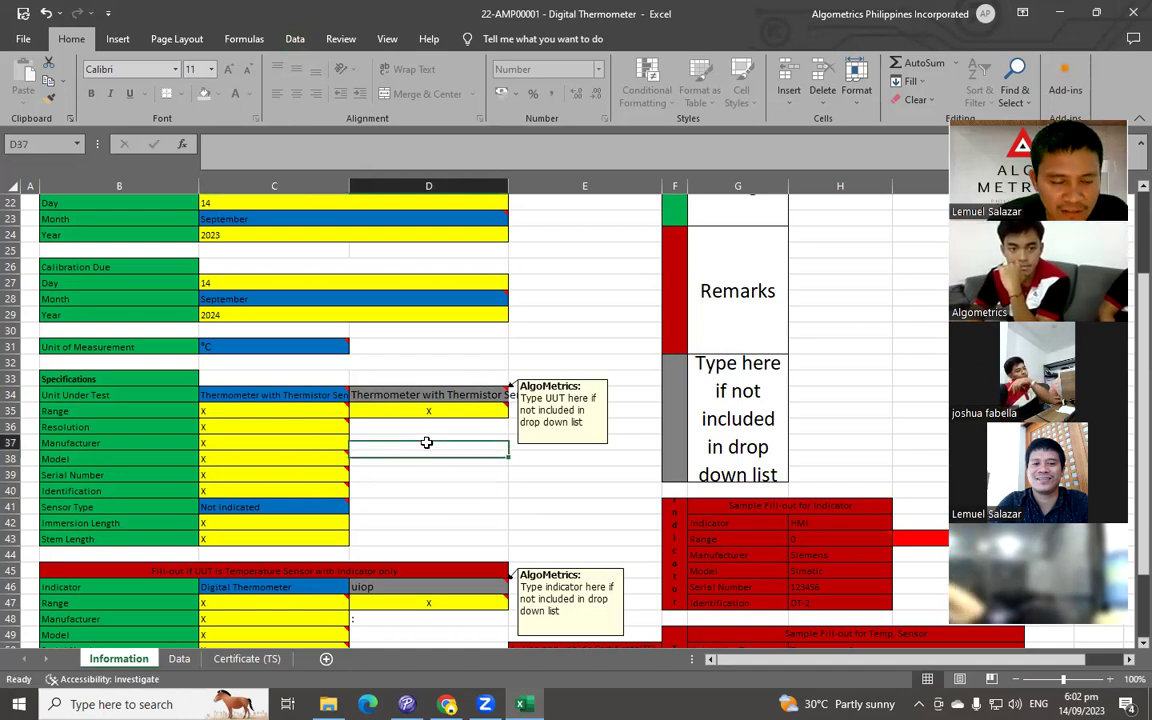
pyautogui.click(267, 399)
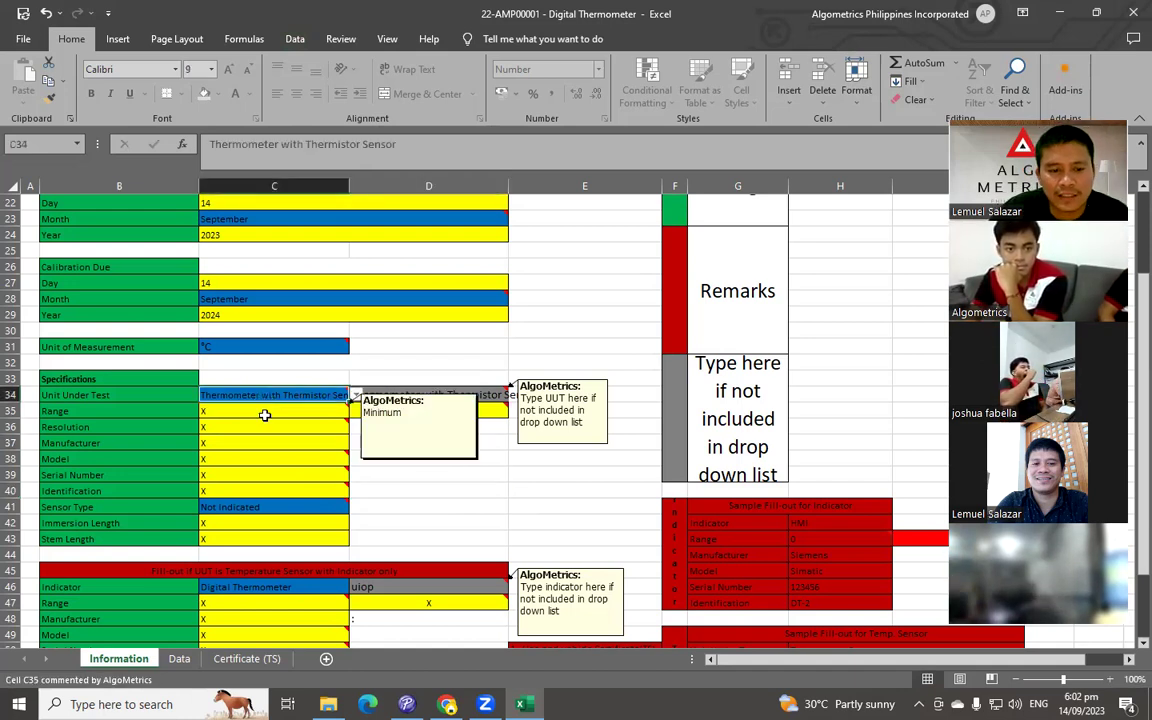
pyautogui.click(265, 414)
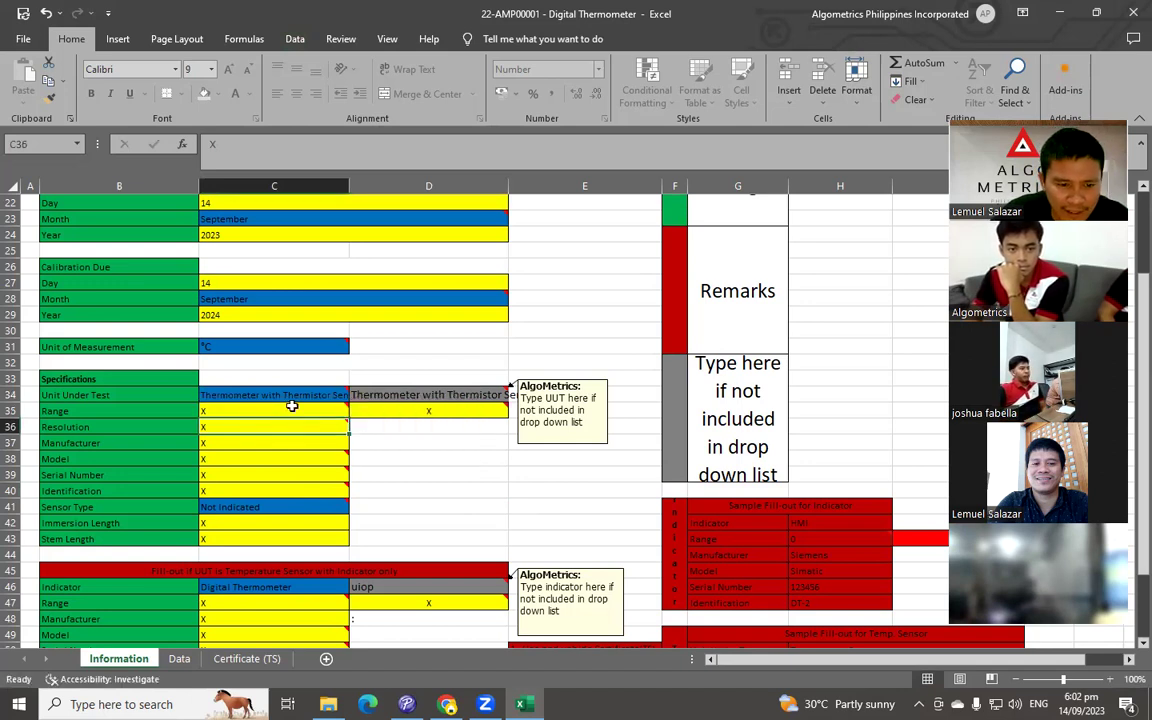
pyautogui.write('0')
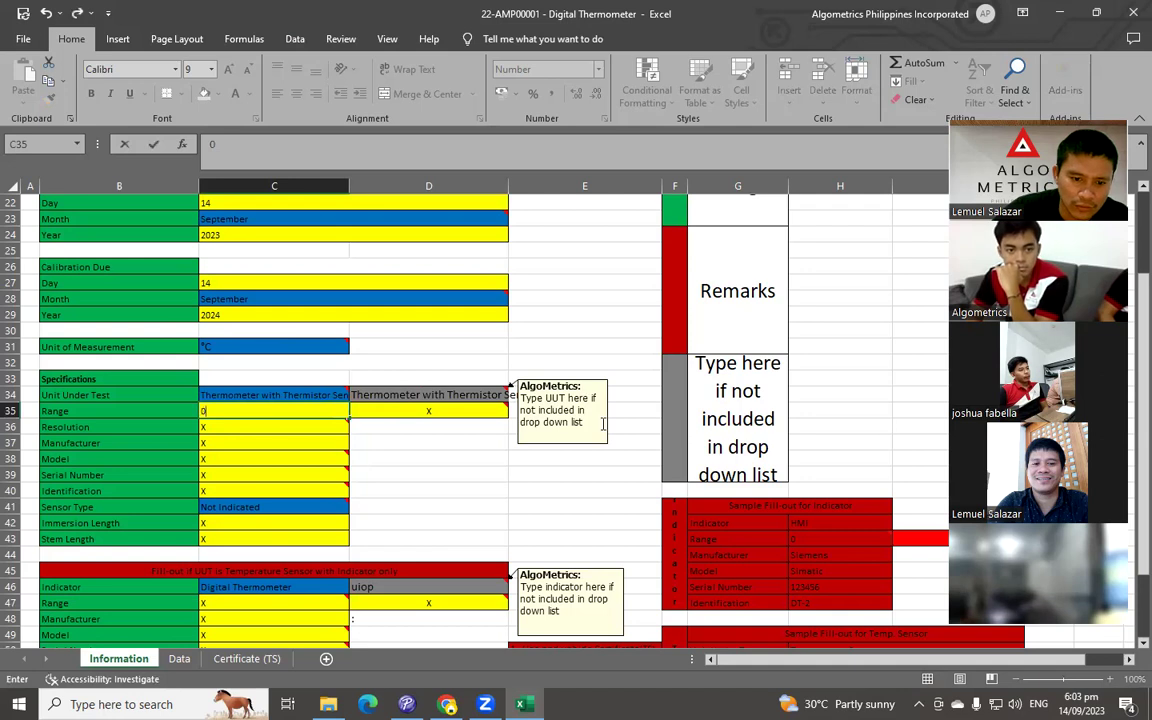
pyautogui.click(471, 408)
pyautogui.write('15')
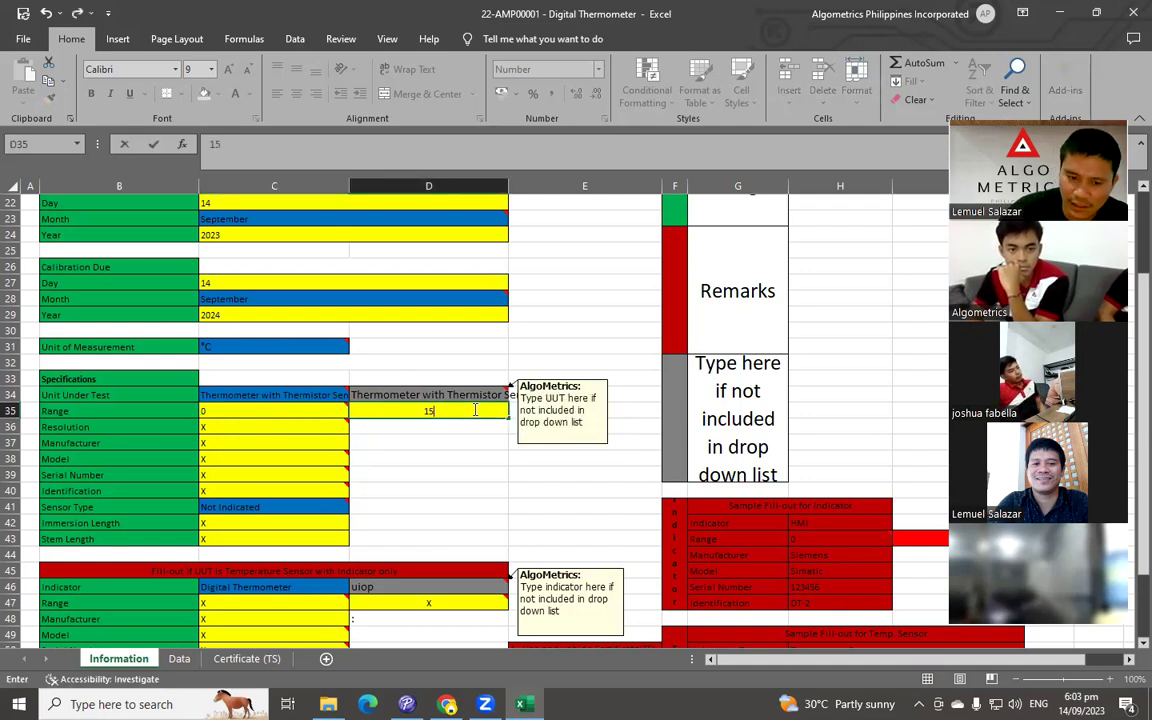
pyautogui.write('0')
pyautogui.press('Return')
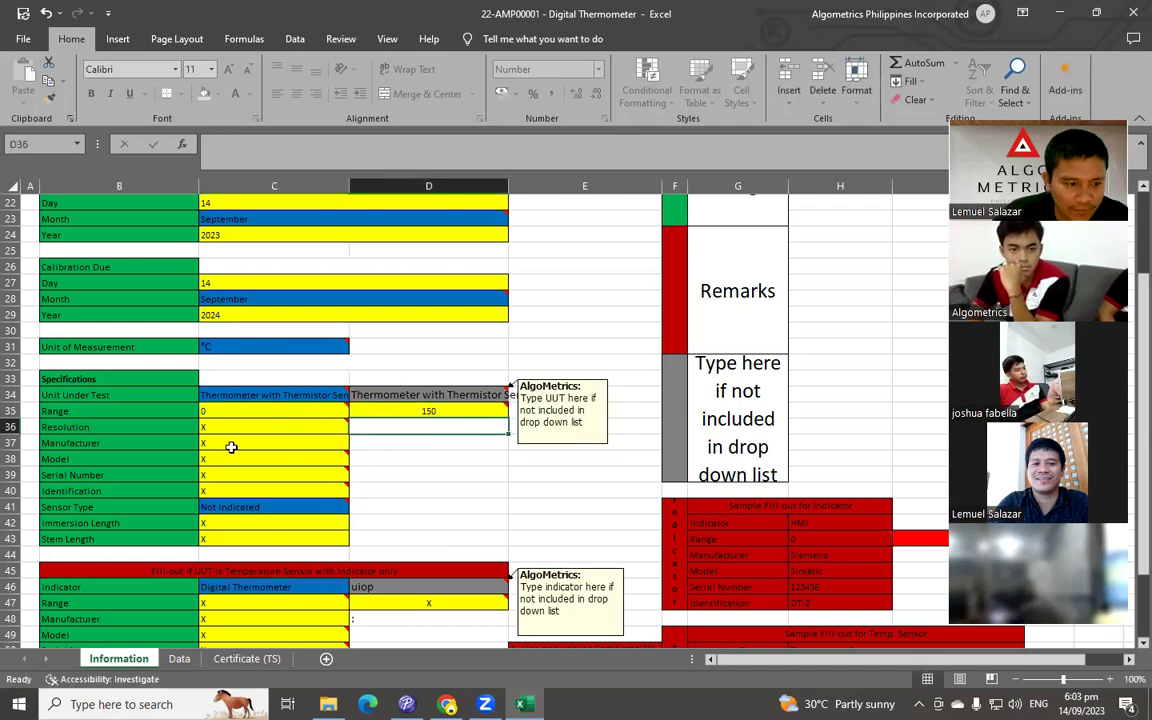
# Step: Examine the Resolution, Model and Serial Number fields in the Specifications section, reading the comments on Resolution and Model
pyautogui.click(308, 426)
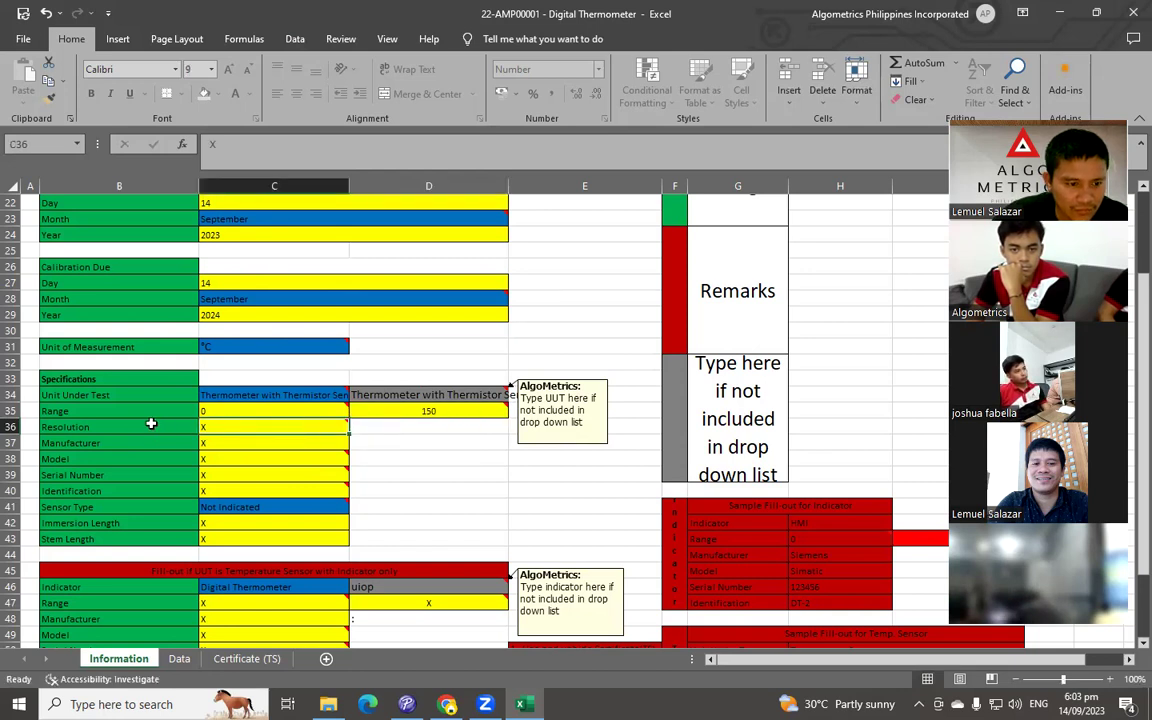
pyautogui.moveTo(239, 427)
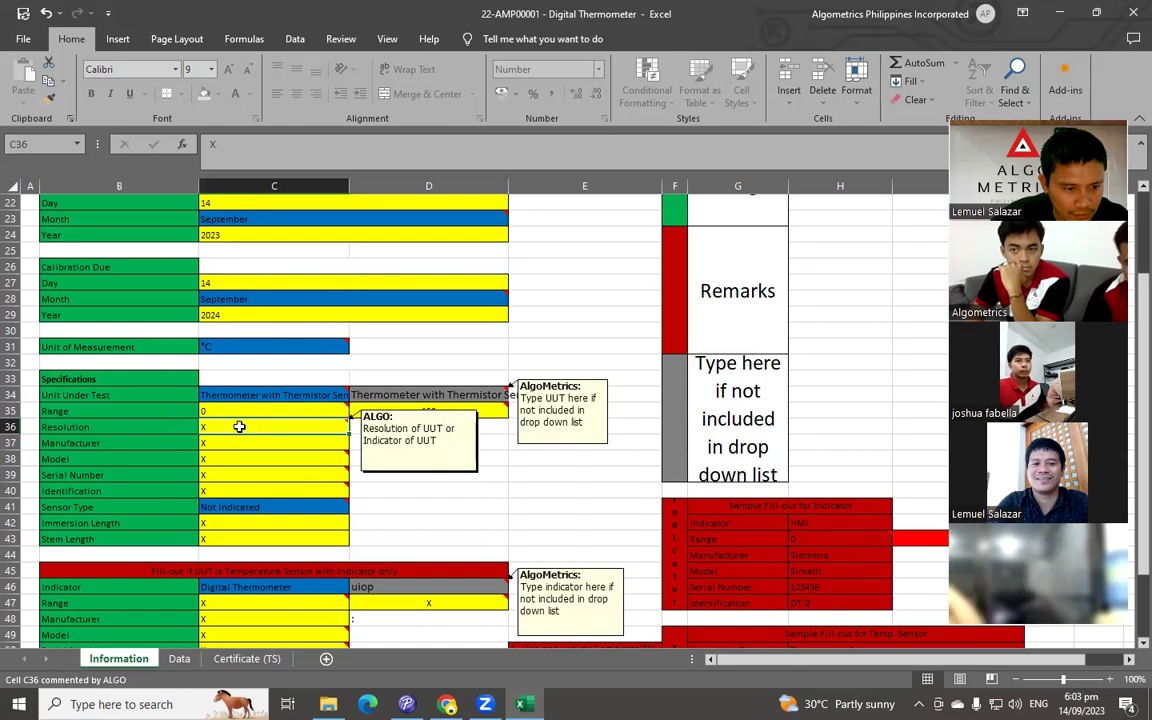
pyautogui.click(255, 456)
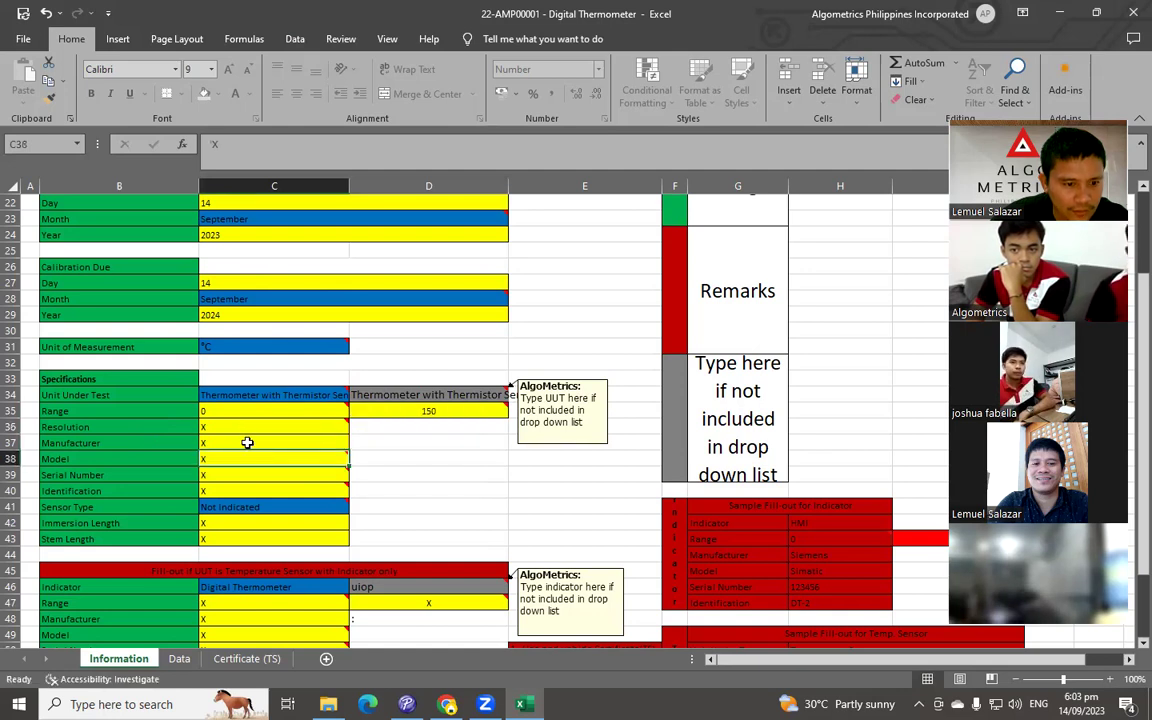
pyautogui.click(249, 427)
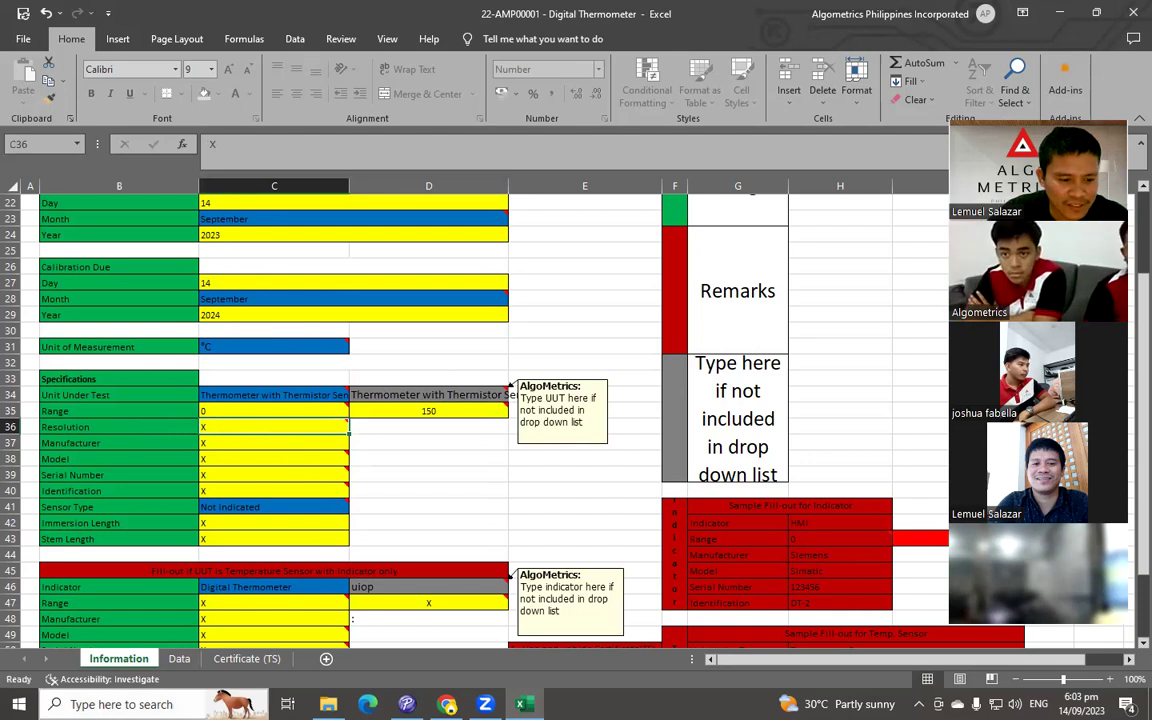
pyautogui.moveTo(252, 452)
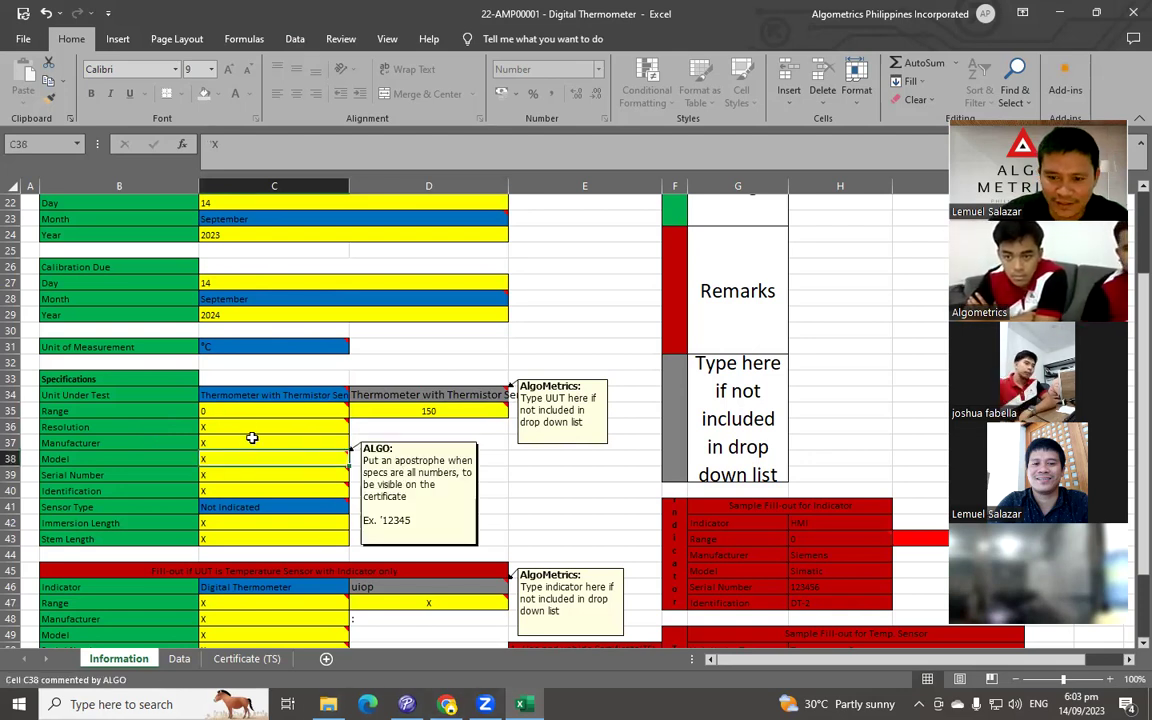
pyautogui.moveTo(242, 429)
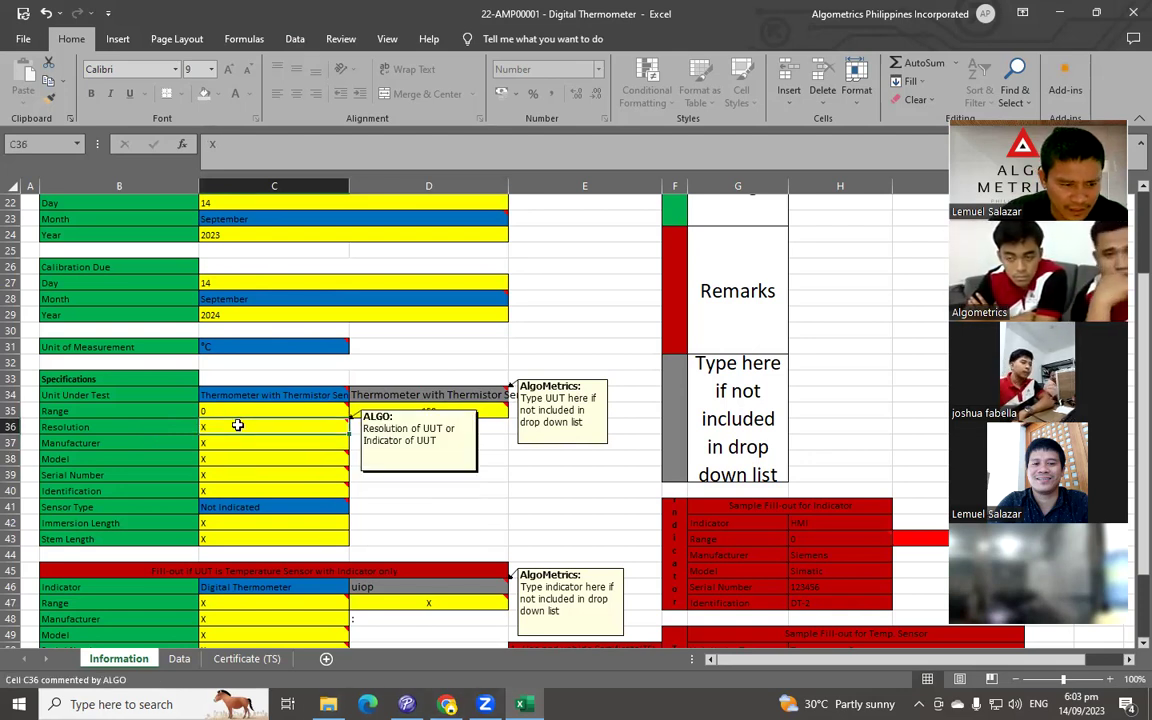
pyautogui.moveTo(228, 398)
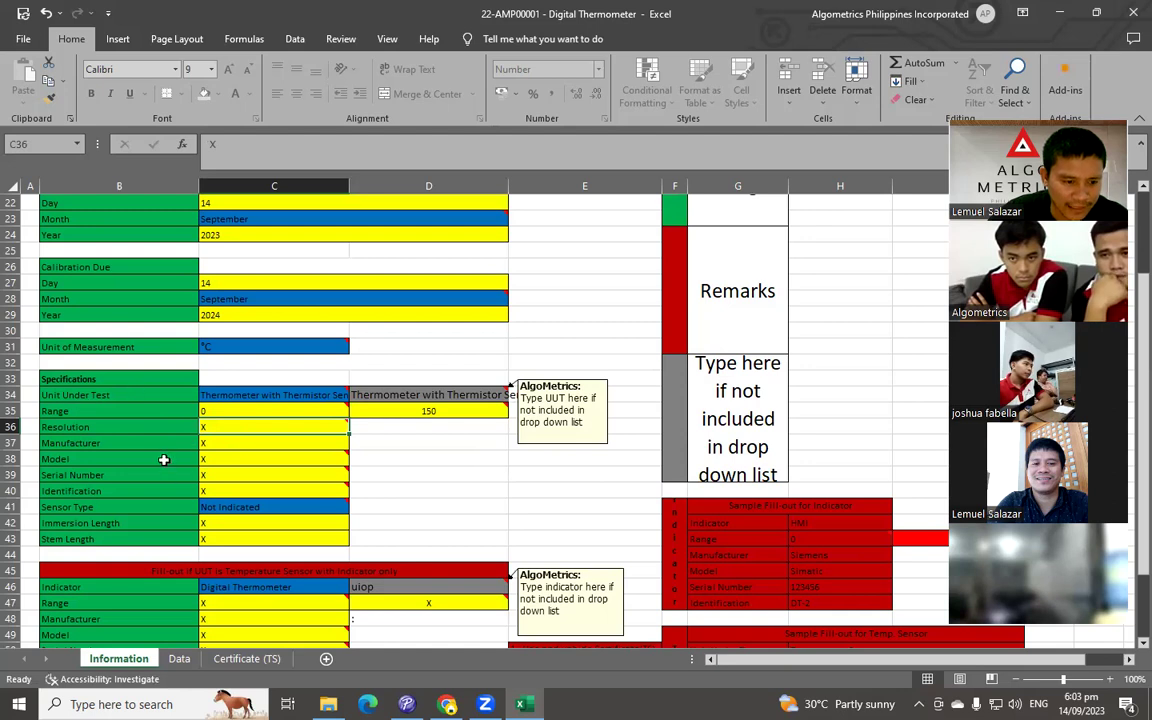
pyautogui.click(231, 476)
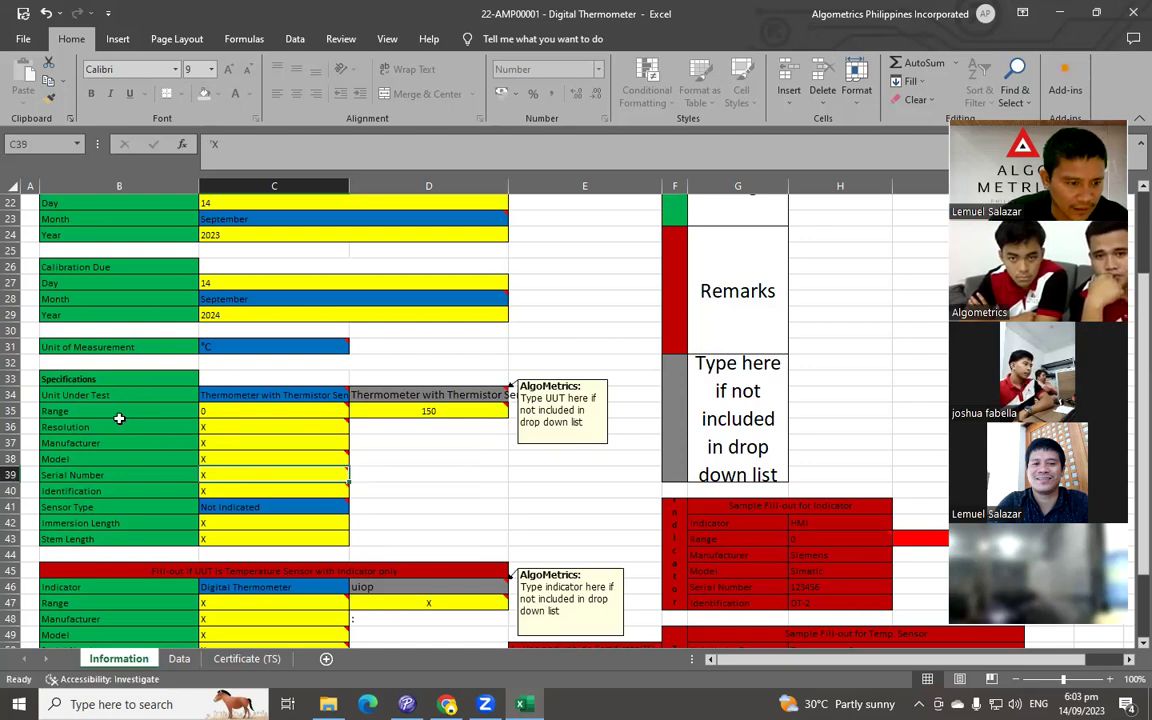
pyautogui.click(227, 425)
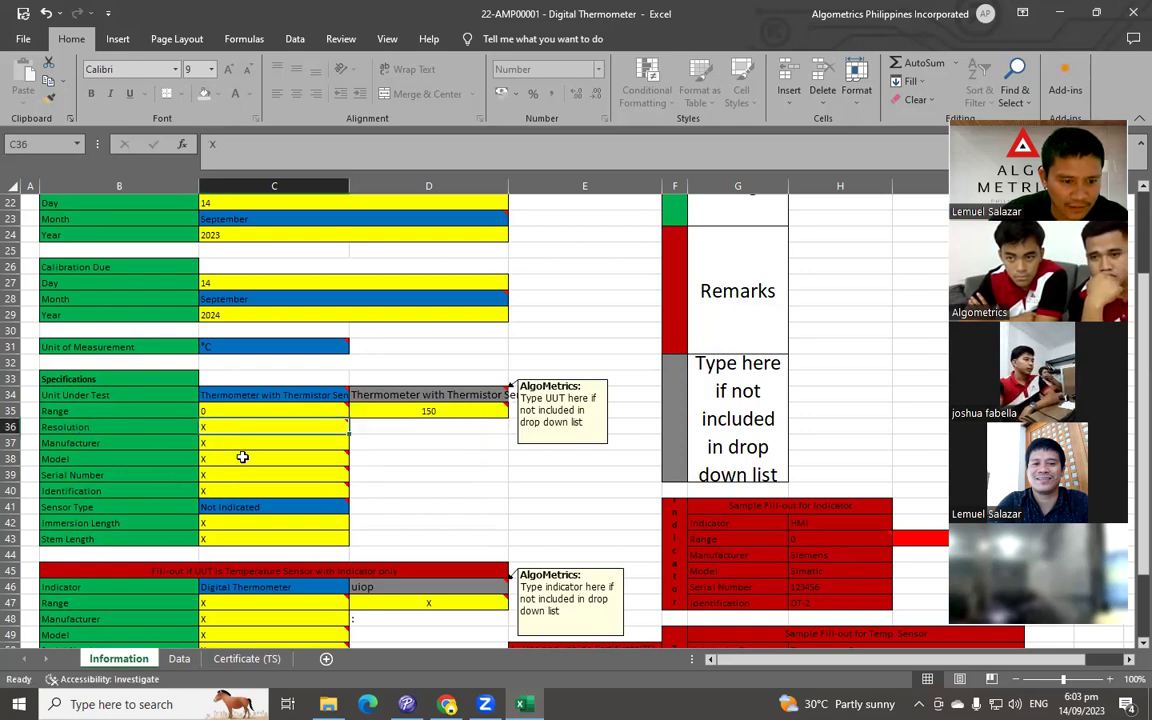
# Step: Read the comments on the Model and Serial Number fields and review the date entries above the Specifications section
pyautogui.click(244, 456)
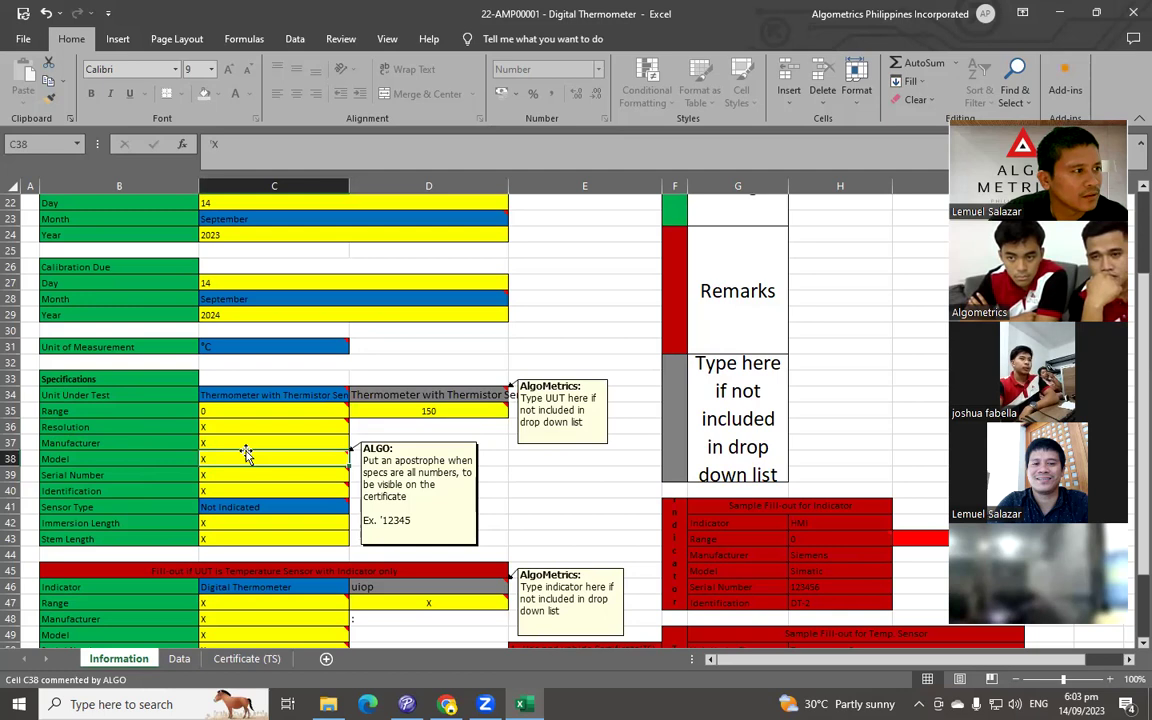
pyautogui.moveTo(257, 476)
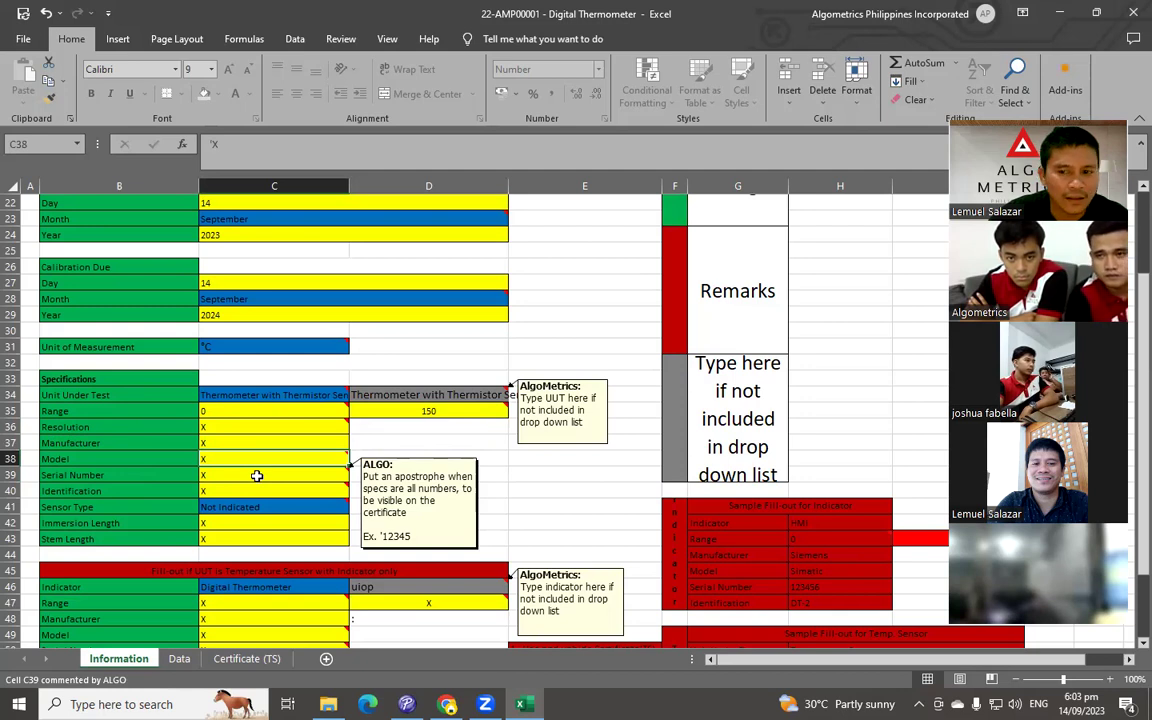
pyautogui.click(257, 476)
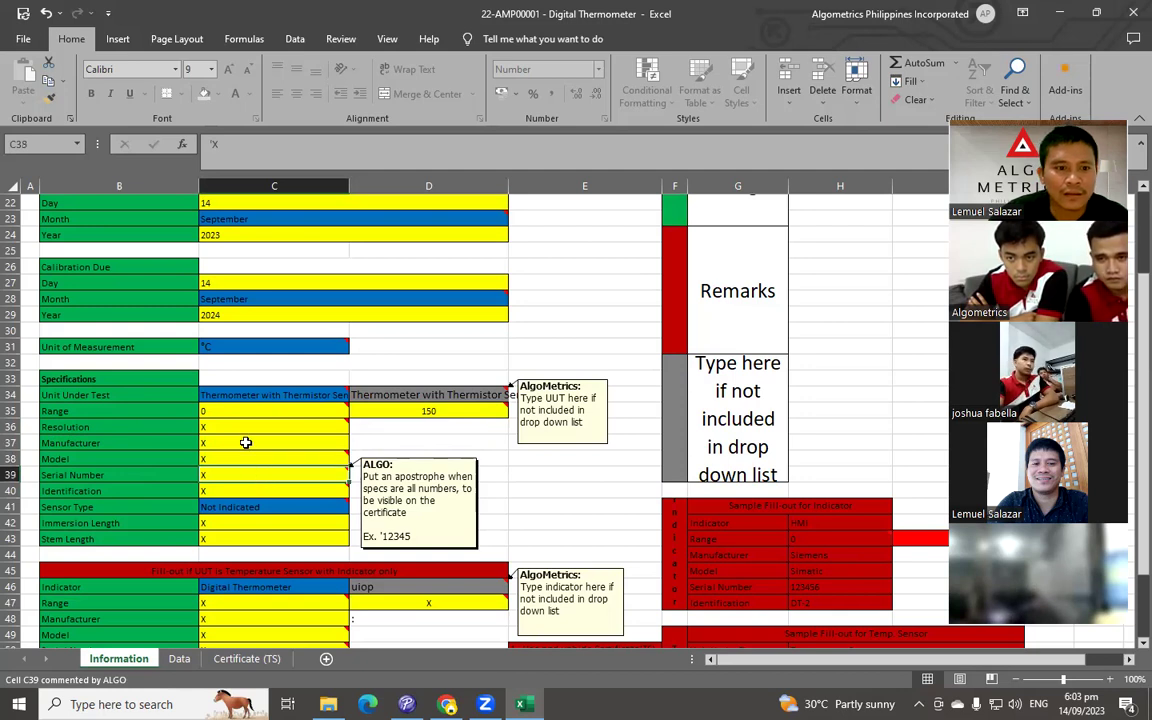
pyautogui.scroll(6, 247, 440)
pyautogui.scroll(1, 247, 438)
pyautogui.scroll(-6, 247, 438)
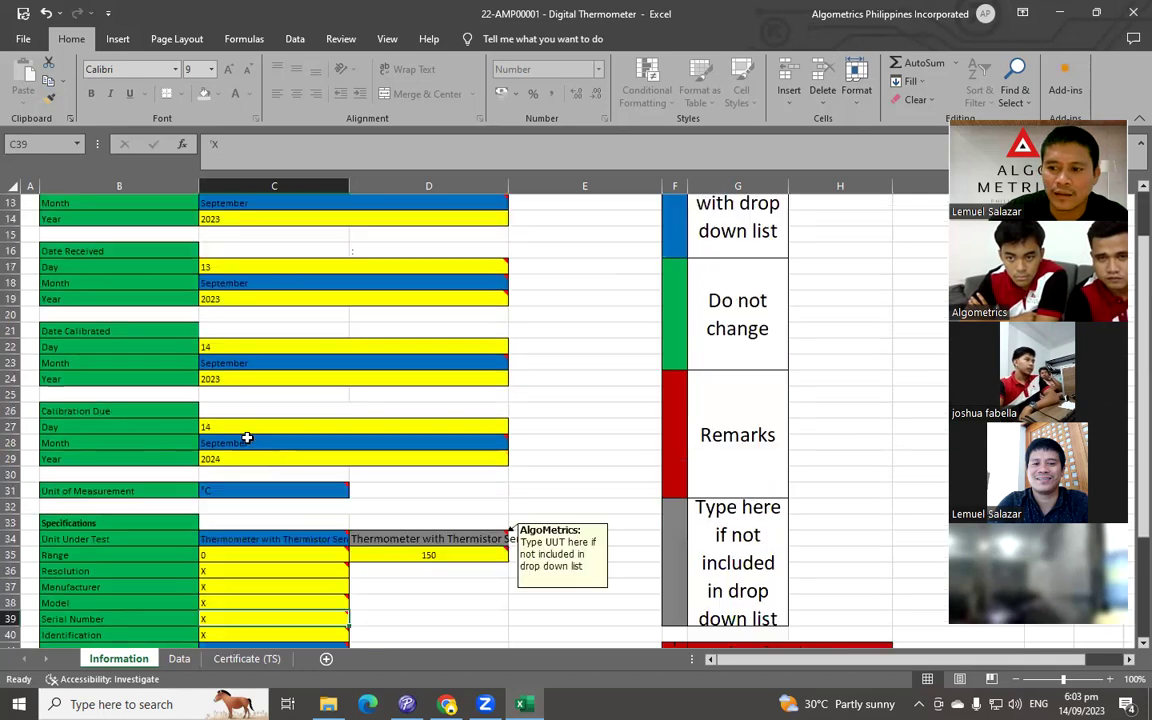
pyautogui.moveTo(247, 438)
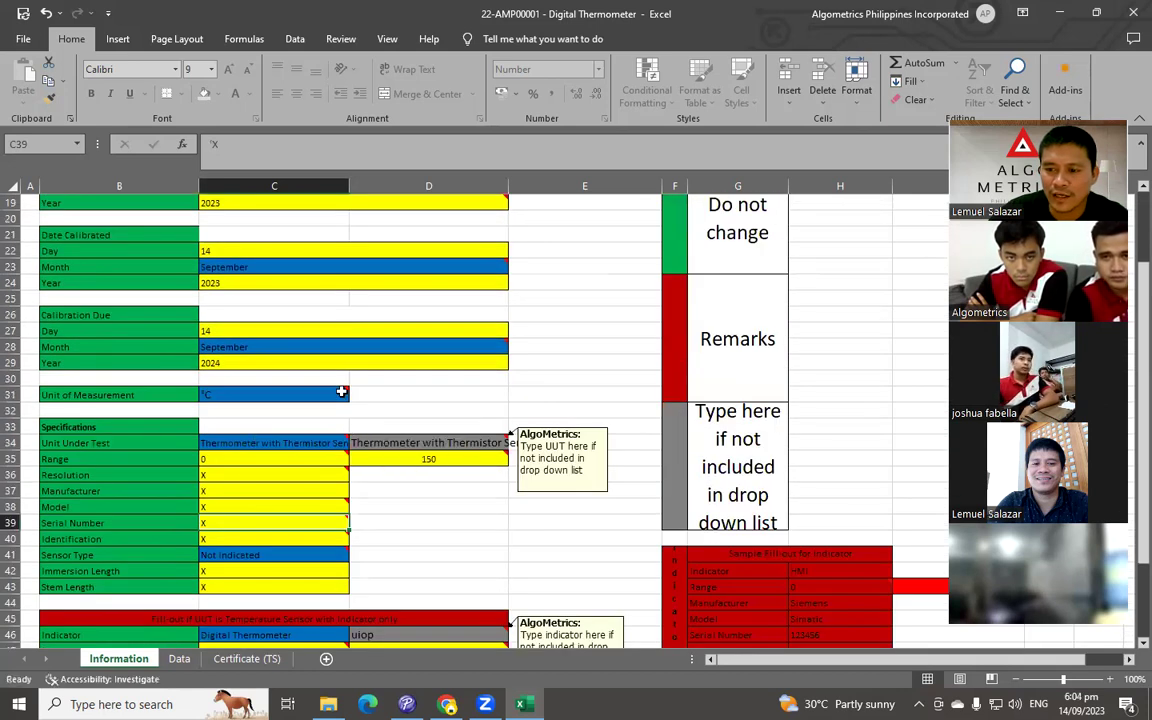
pyautogui.moveTo(268, 481)
pyautogui.scroll(-1, 268, 481)
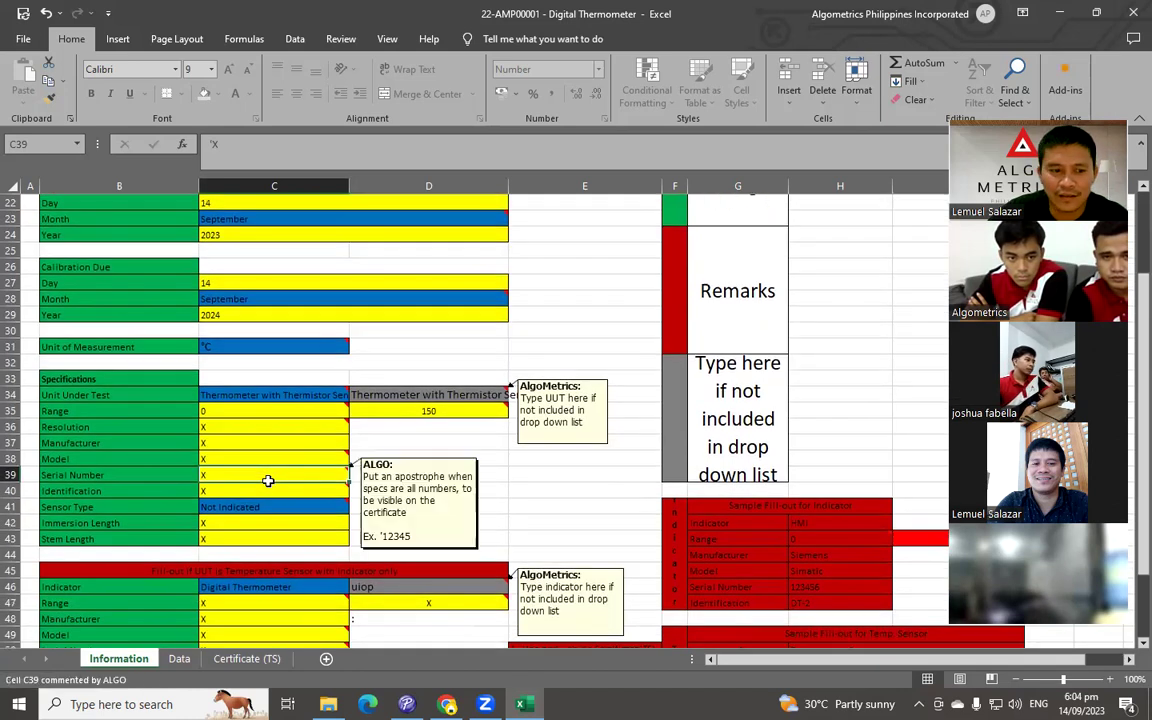
# Step: Examine the Range, Resolution, Manufacturer and Serial Number fields in Specifications, reading the comments on Resolution and the minimum Range
pyautogui.click(263, 454)
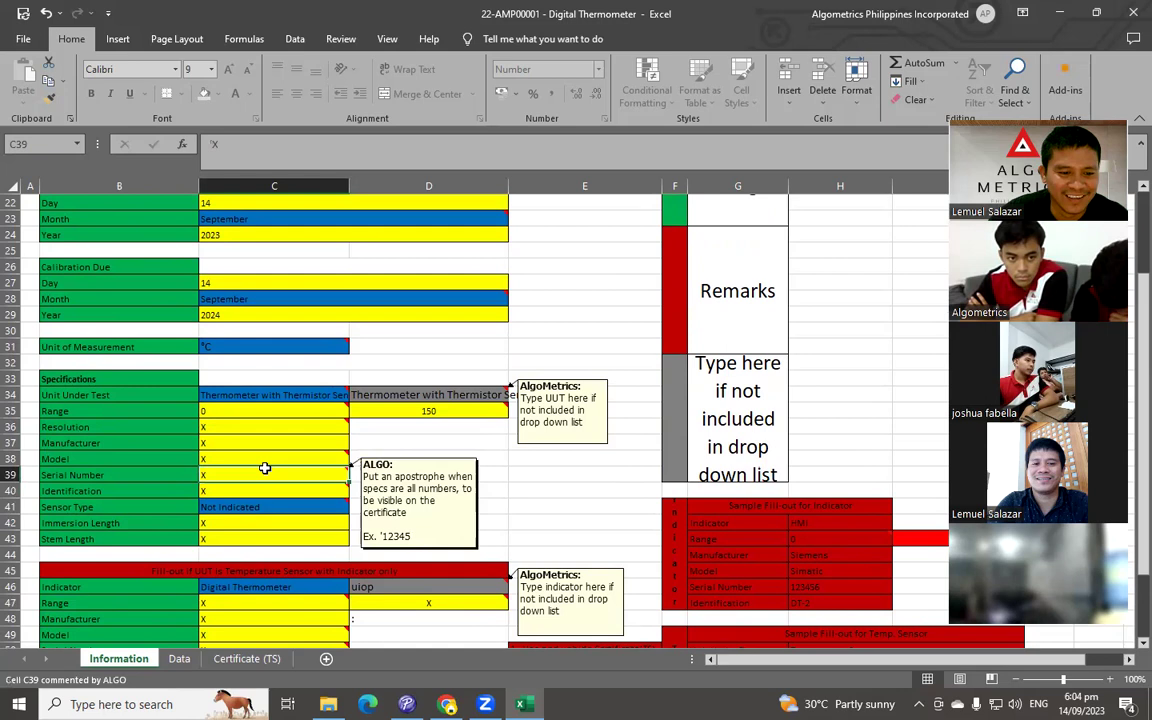
pyautogui.click(270, 442)
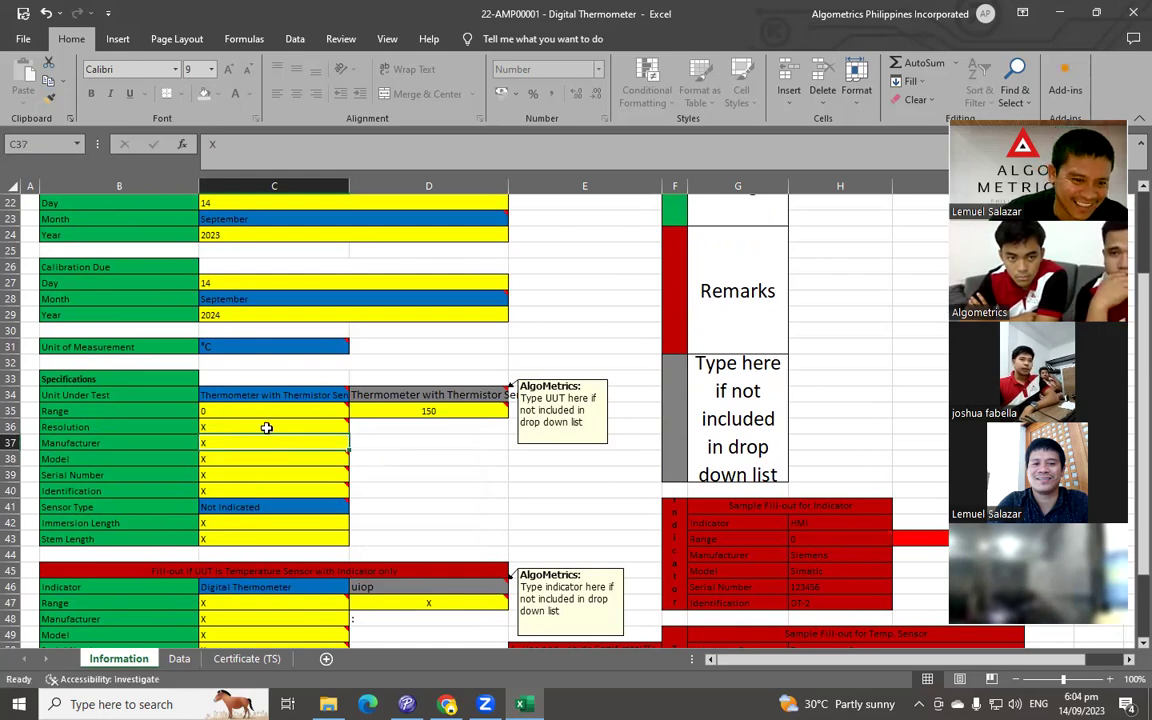
pyautogui.click(266, 427)
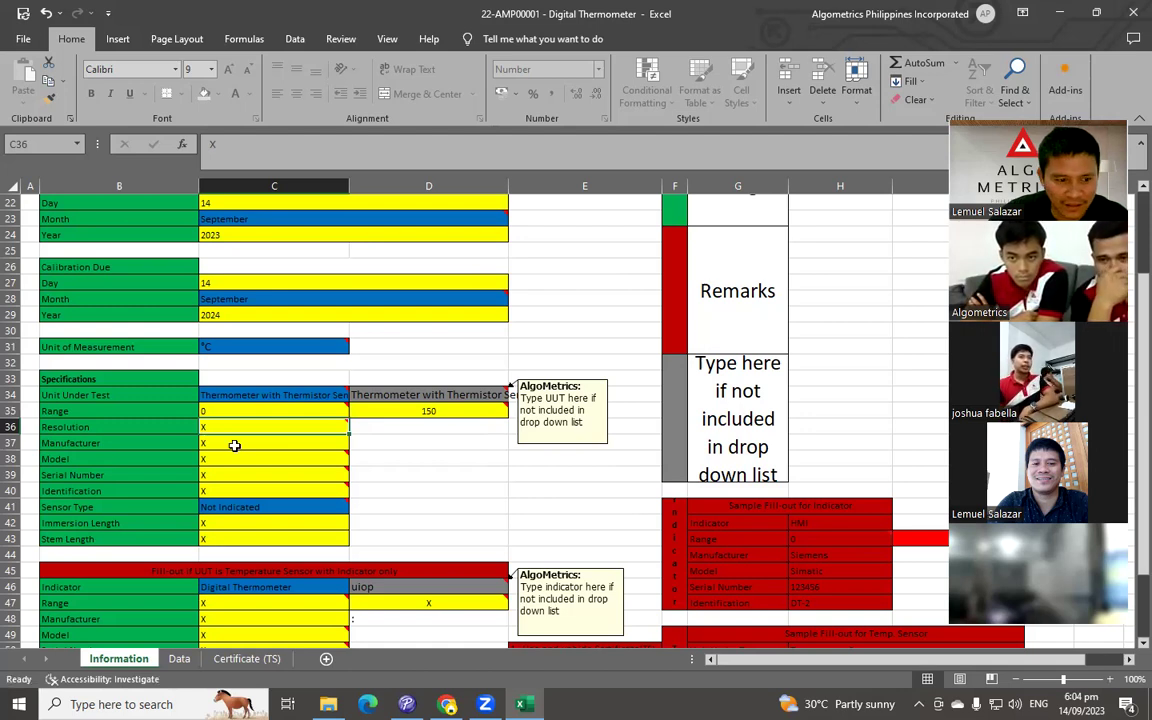
pyautogui.click(234, 444)
pyautogui.click(268, 481)
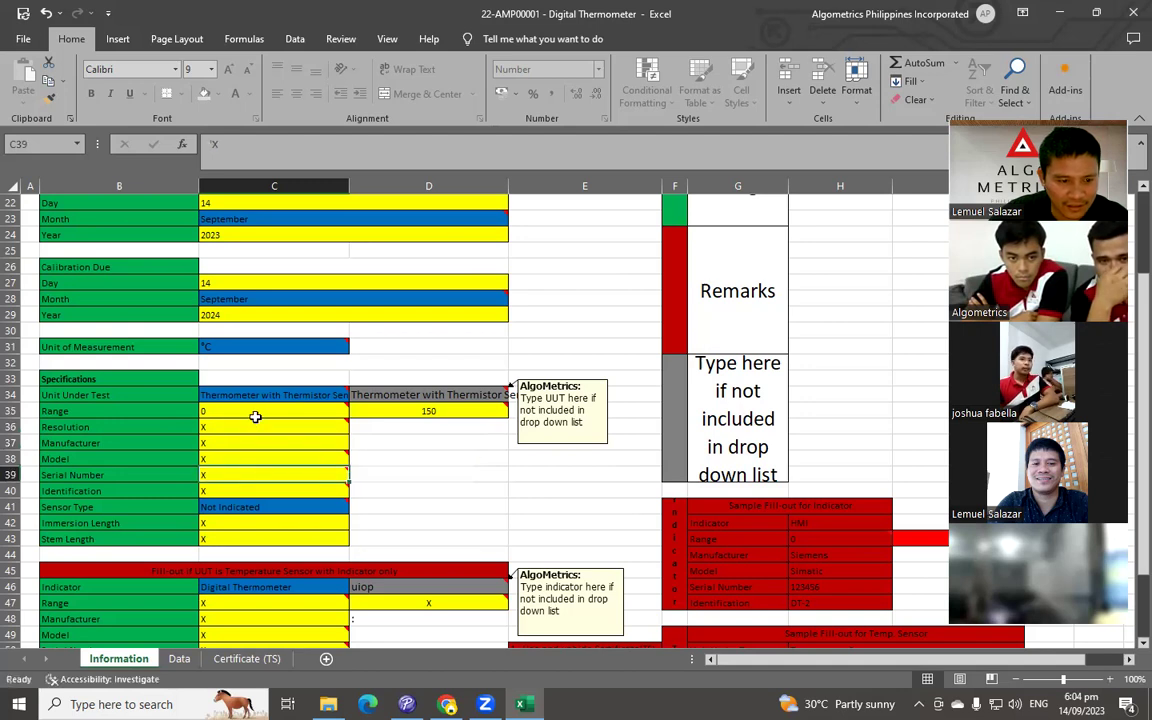
pyautogui.moveTo(258, 422)
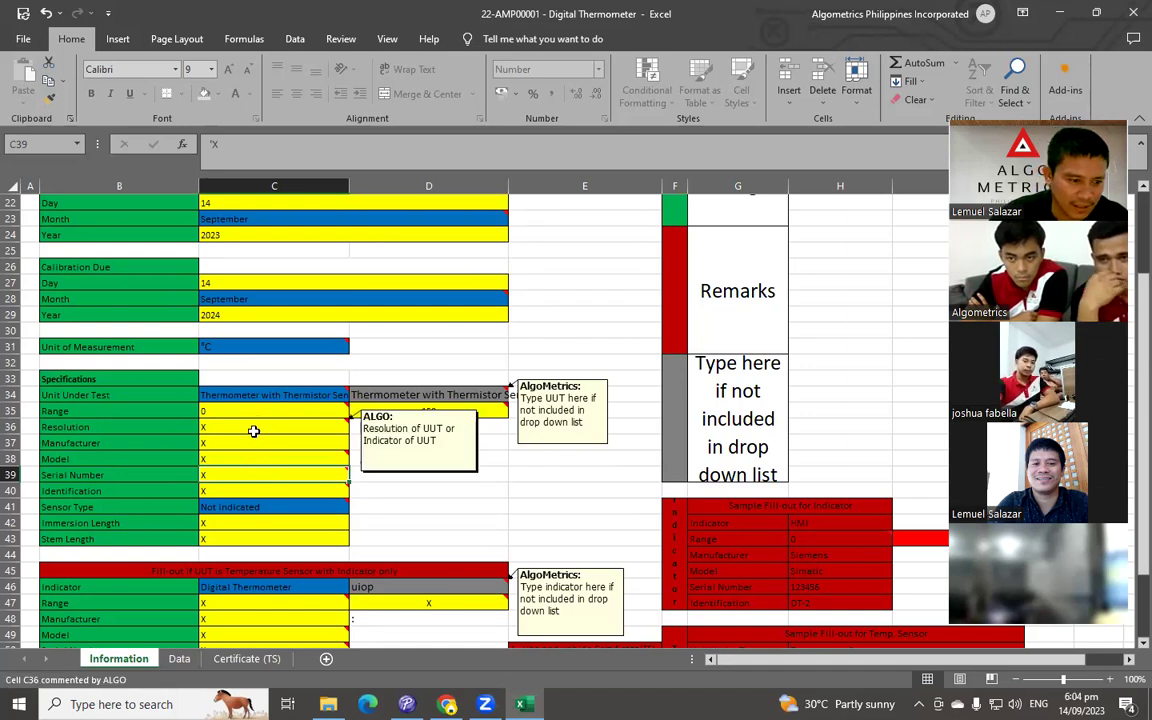
pyautogui.click(253, 431)
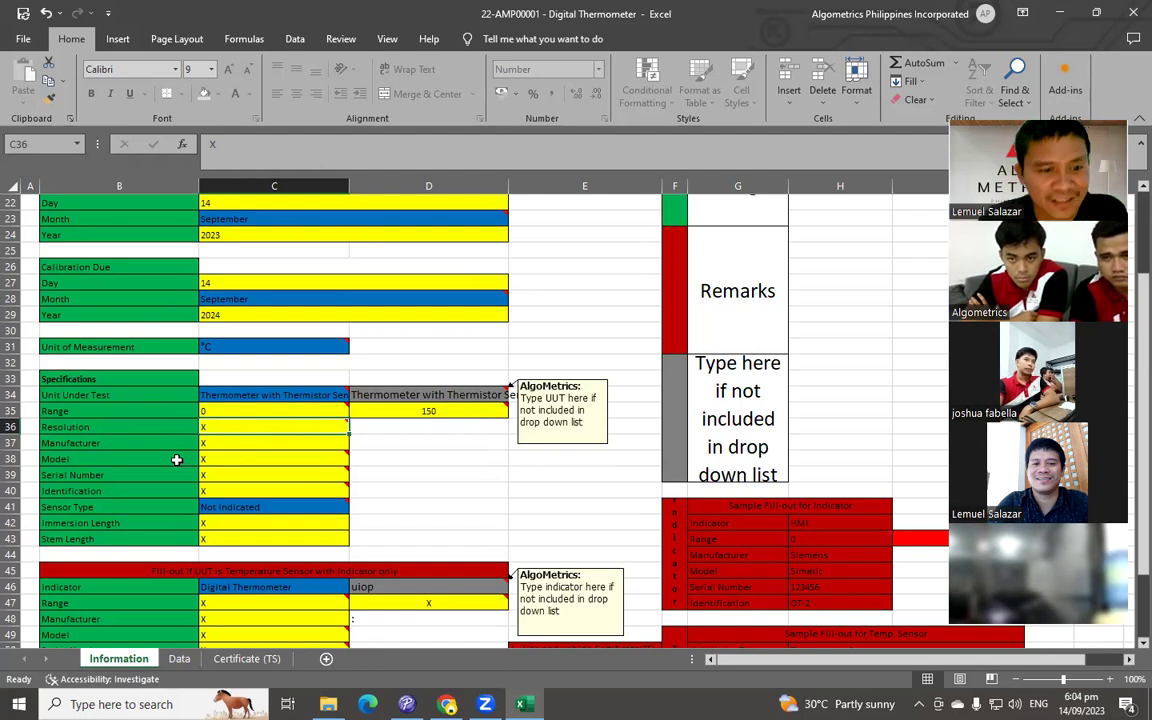
pyautogui.scroll(1, 293, 334)
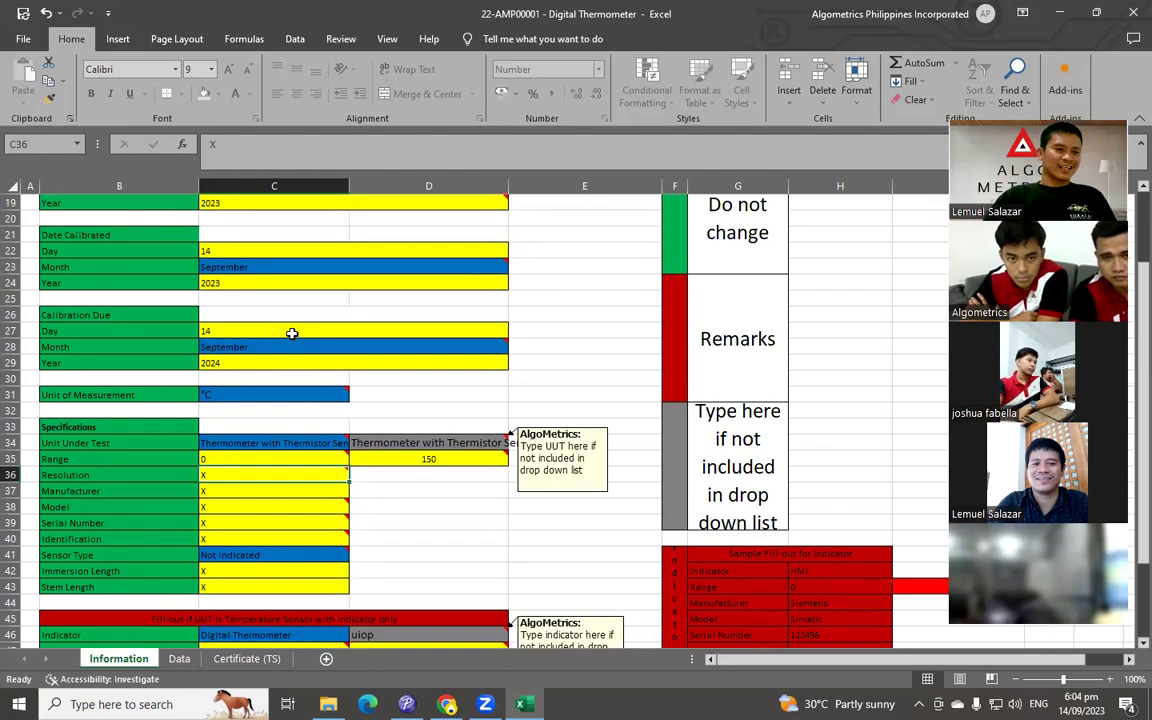
pyautogui.click(201, 456)
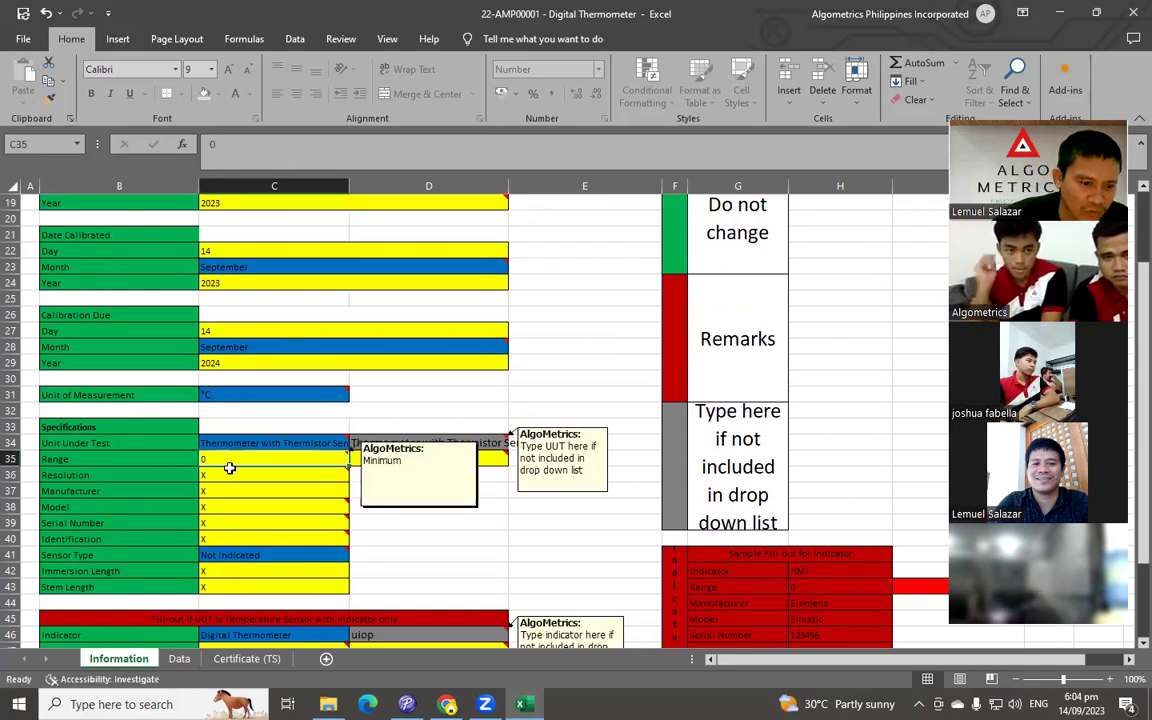
pyautogui.click(236, 475)
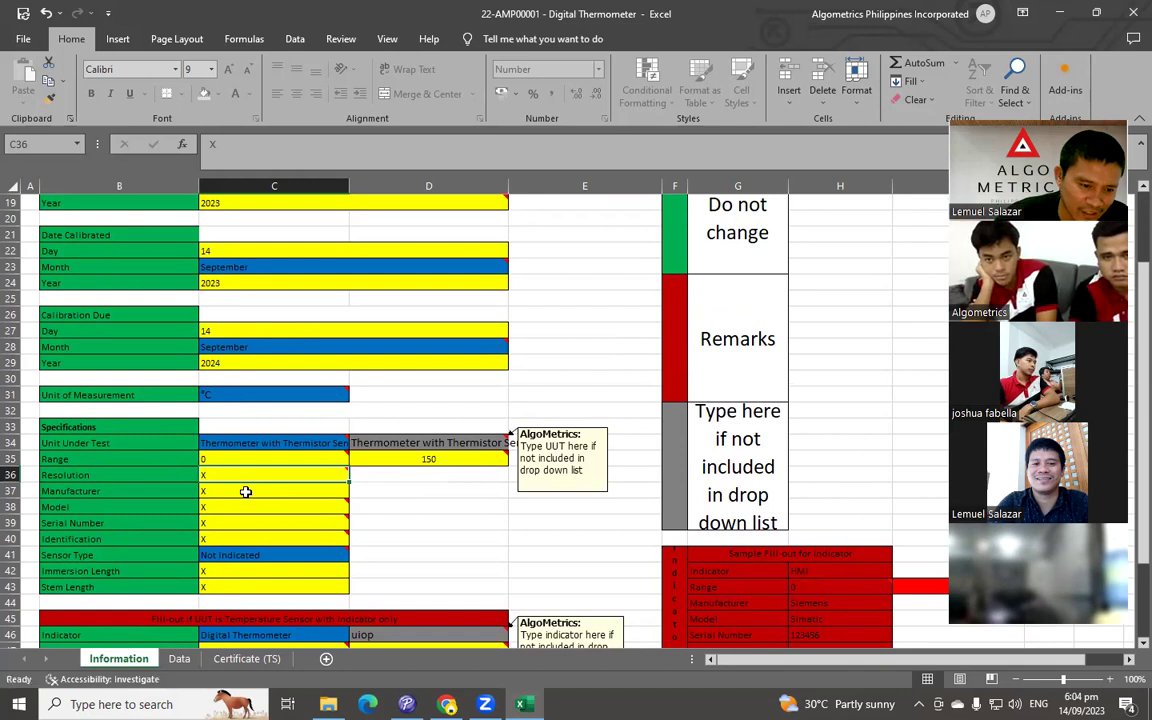
pyautogui.click(245, 491)
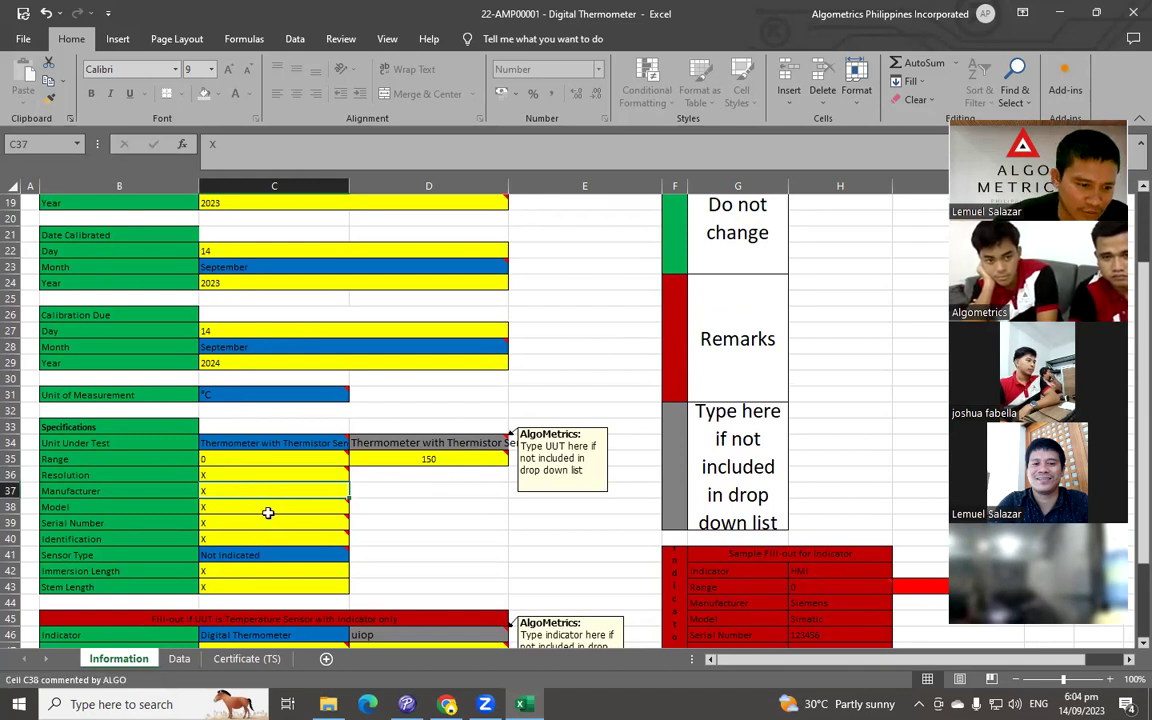
pyautogui.click(268, 520)
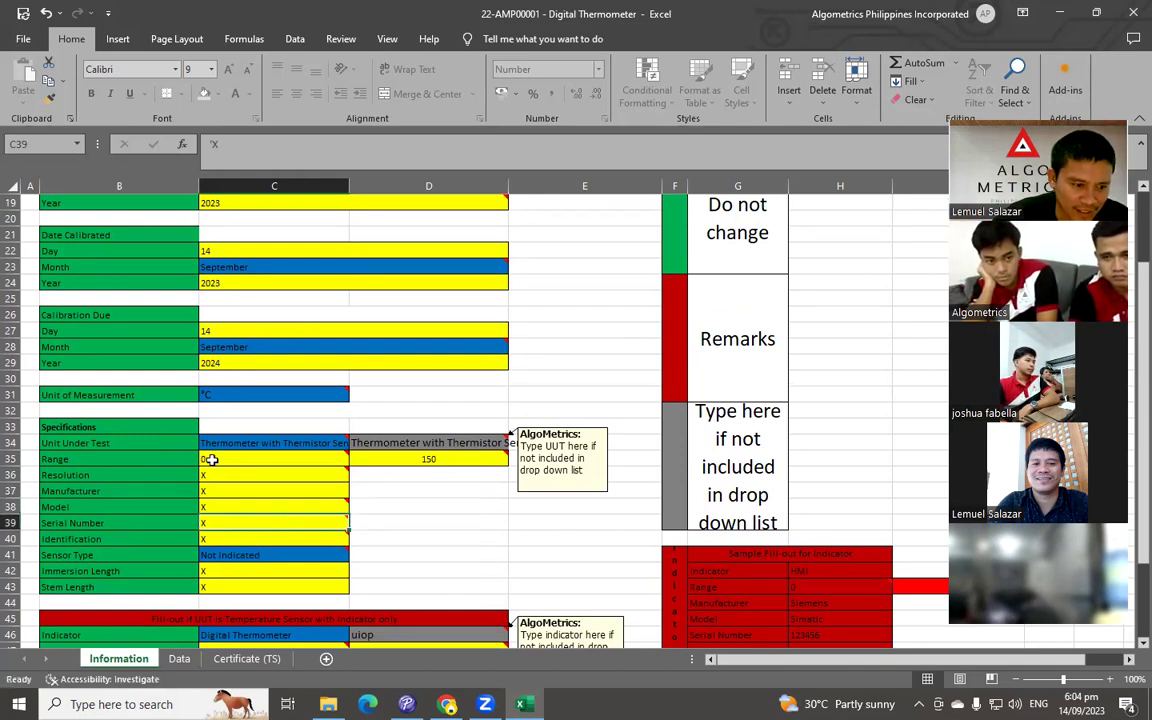
pyautogui.click(216, 488)
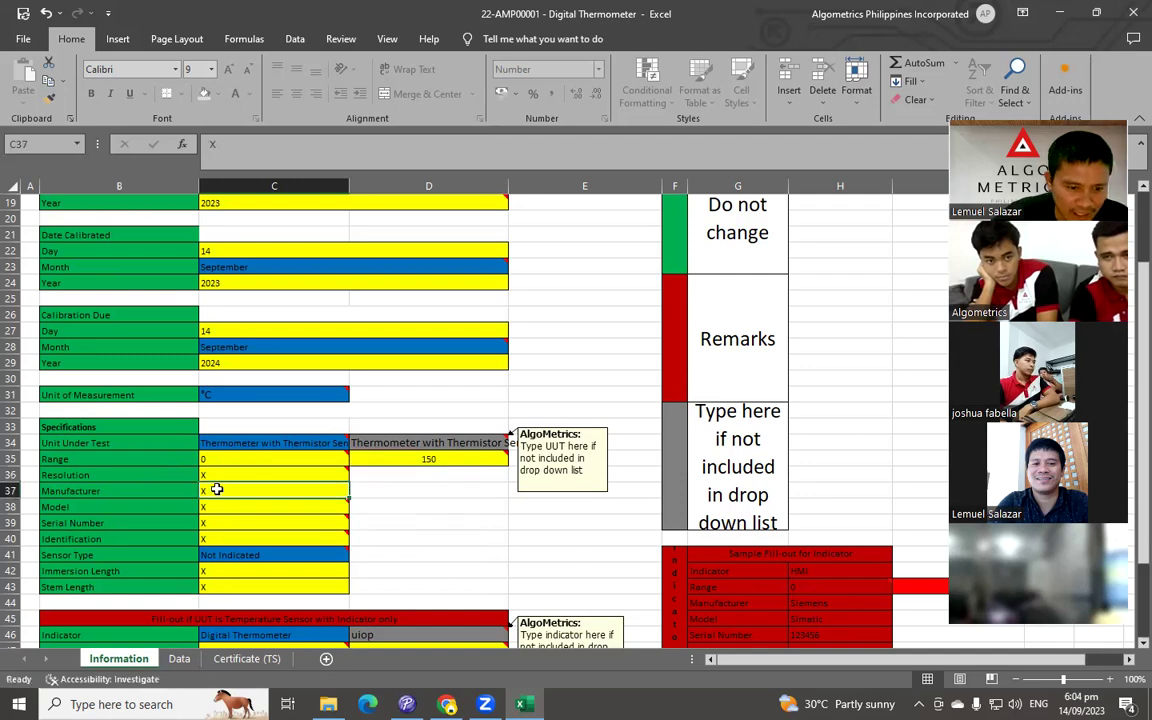
pyautogui.scroll(-1, 216, 486)
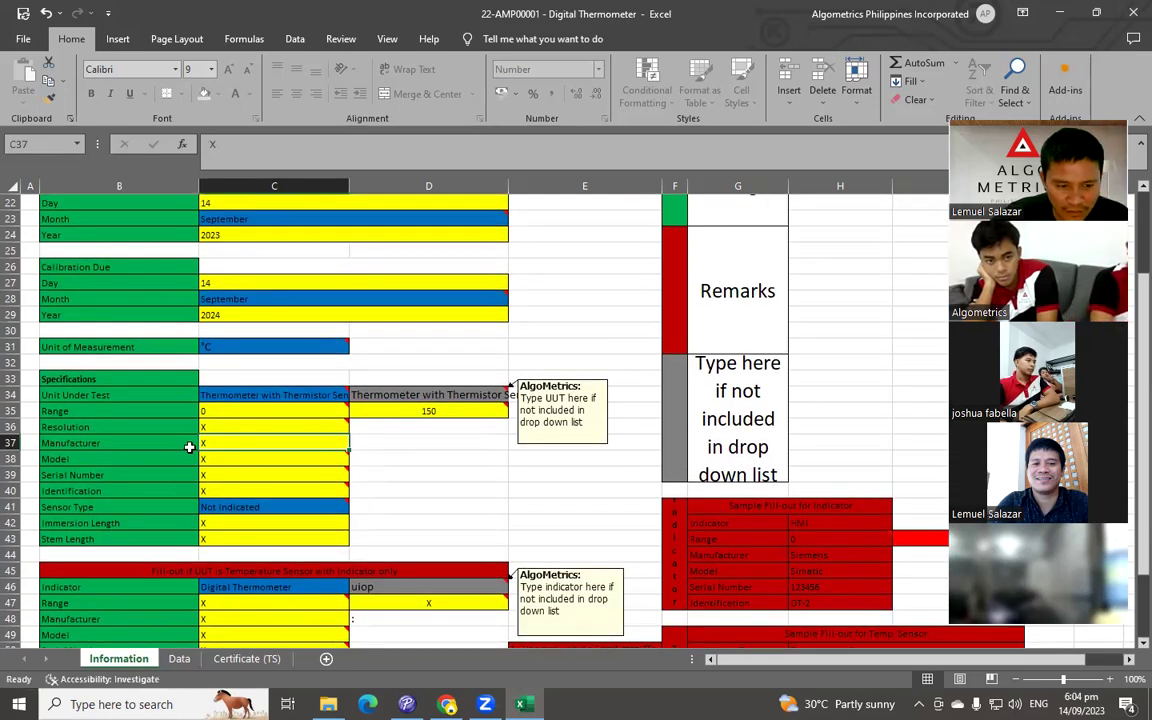
# Step: Set the unit under test's Resolution to 0.1 and its Manufacturer to Testo
pyautogui.click(237, 427)
pyautogui.write('0.')
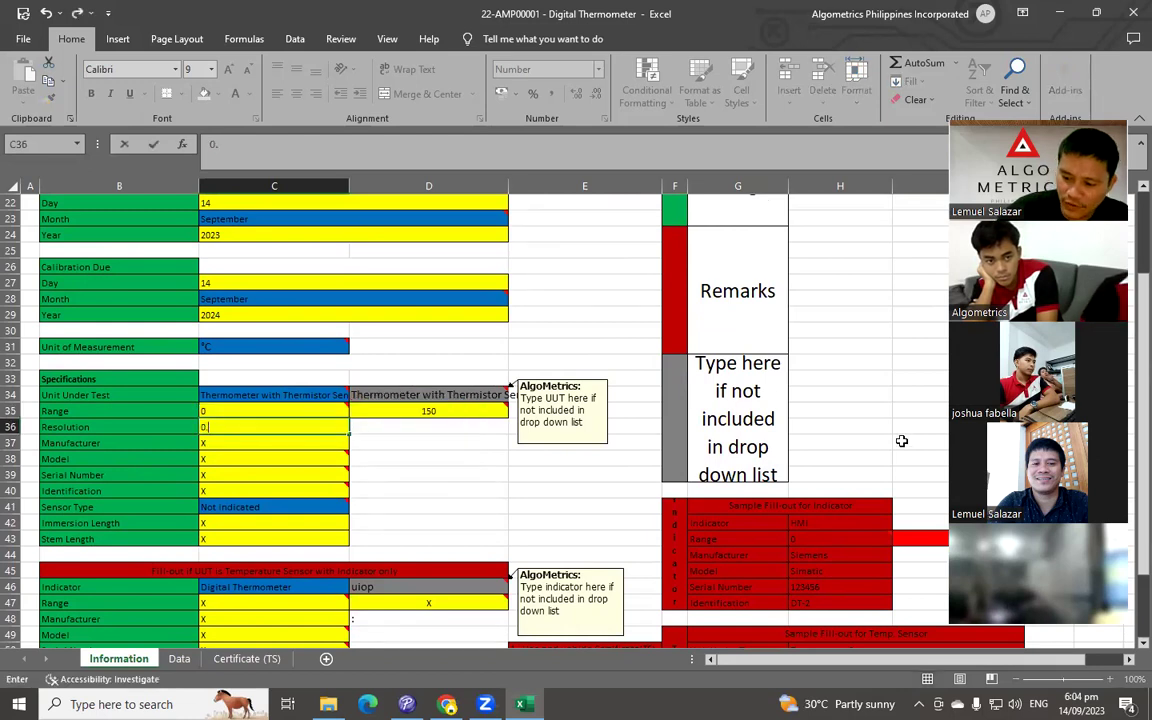
pyautogui.write('1')
pyautogui.press('Return')
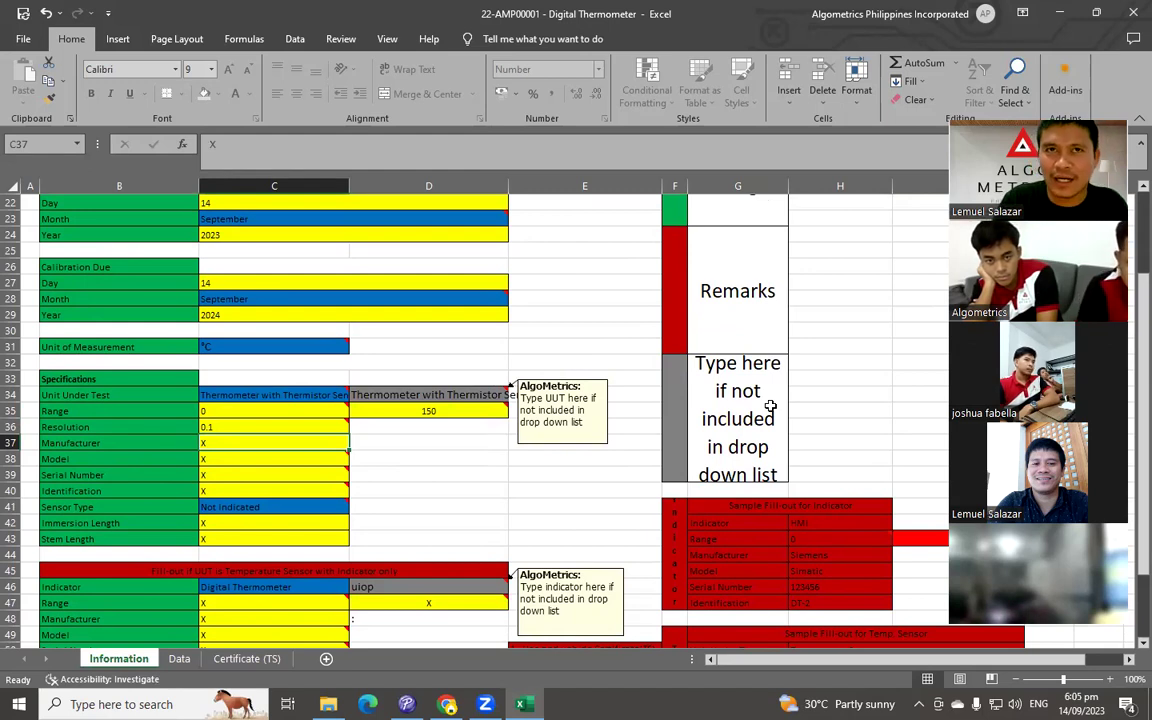
pyautogui.write('Testo')
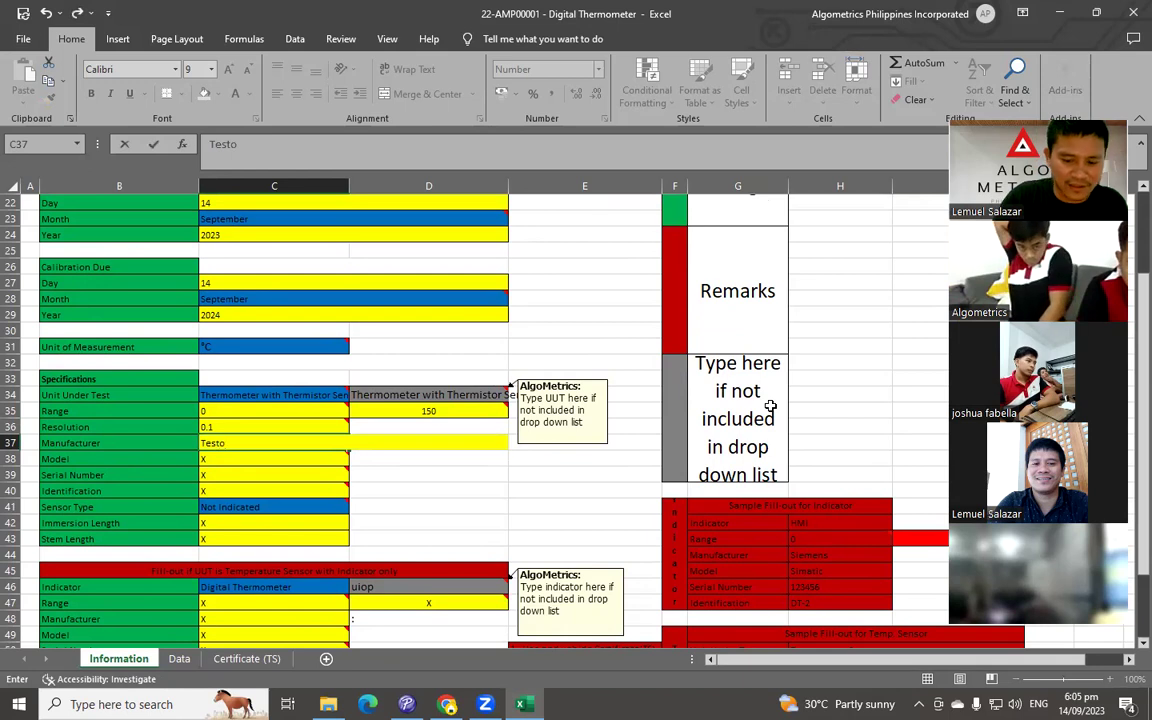
pyautogui.press('Return')
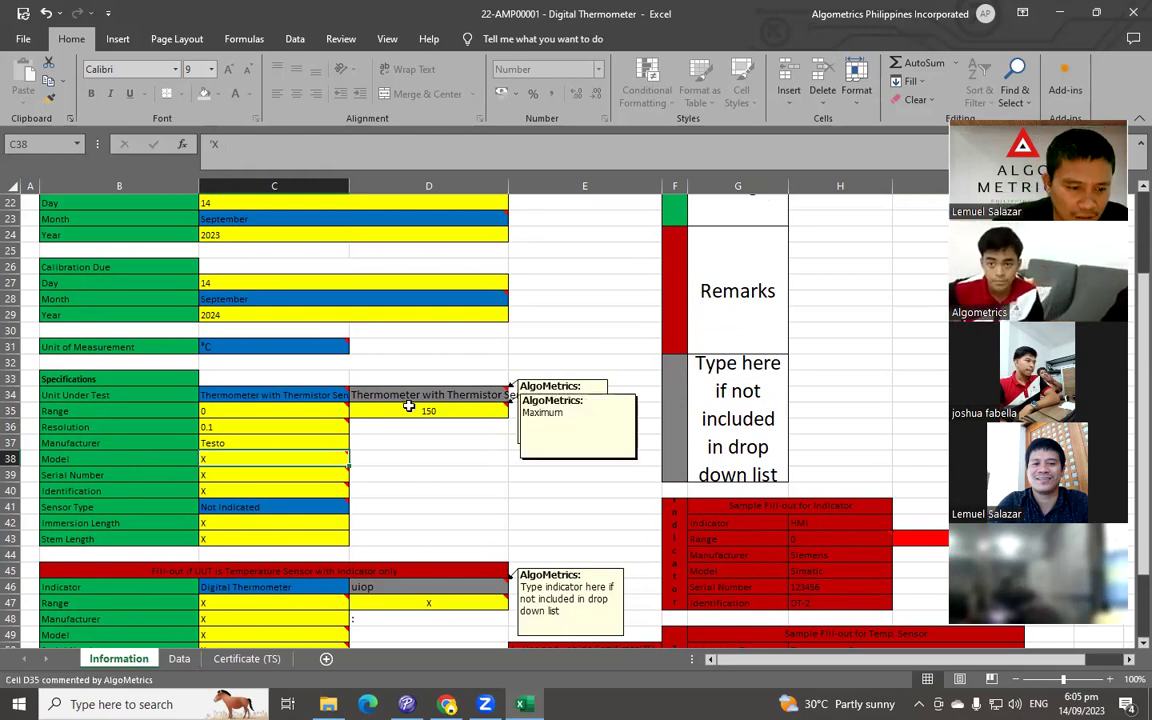
pyautogui.click(284, 442)
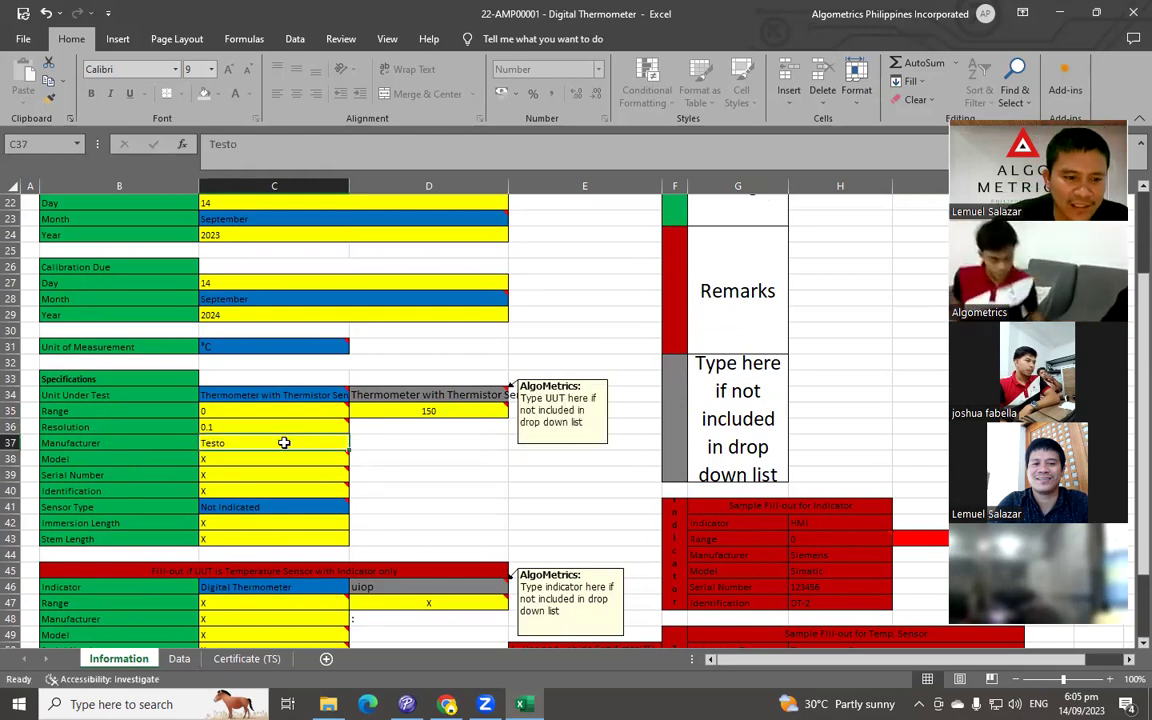
pyautogui.press('Return')
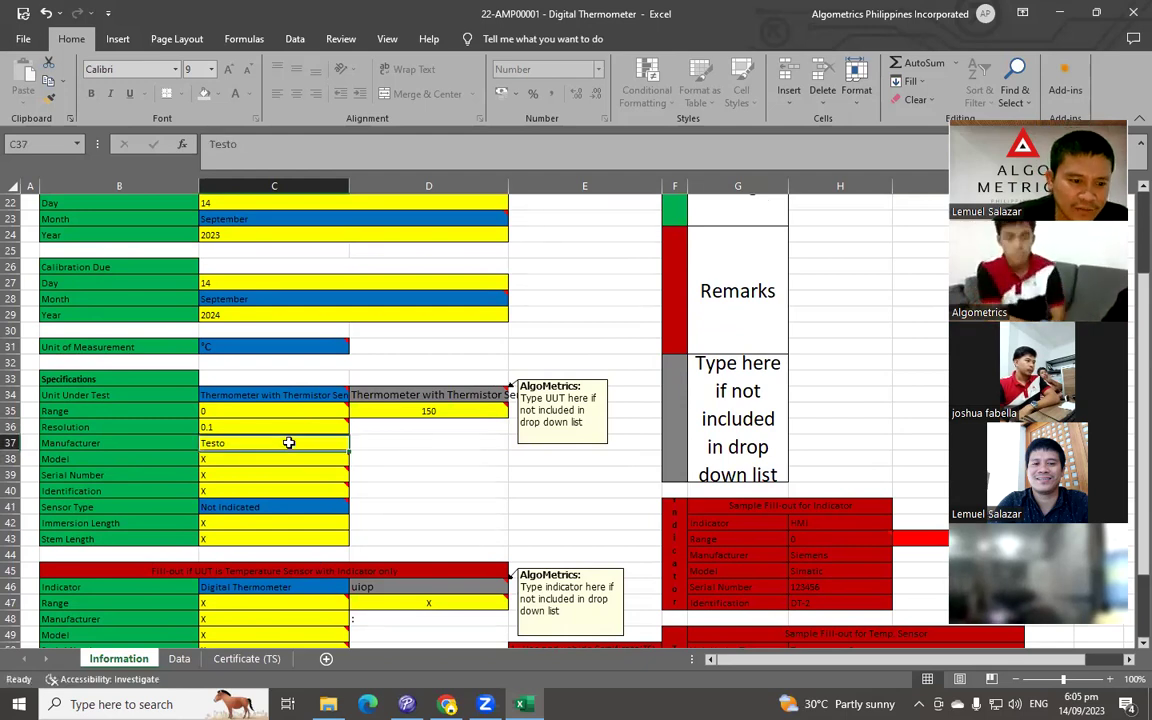
# Step: Read the comments on the unit under test's Serial Number and Identification fields
pyautogui.click(470, 475)
pyautogui.click(317, 459)
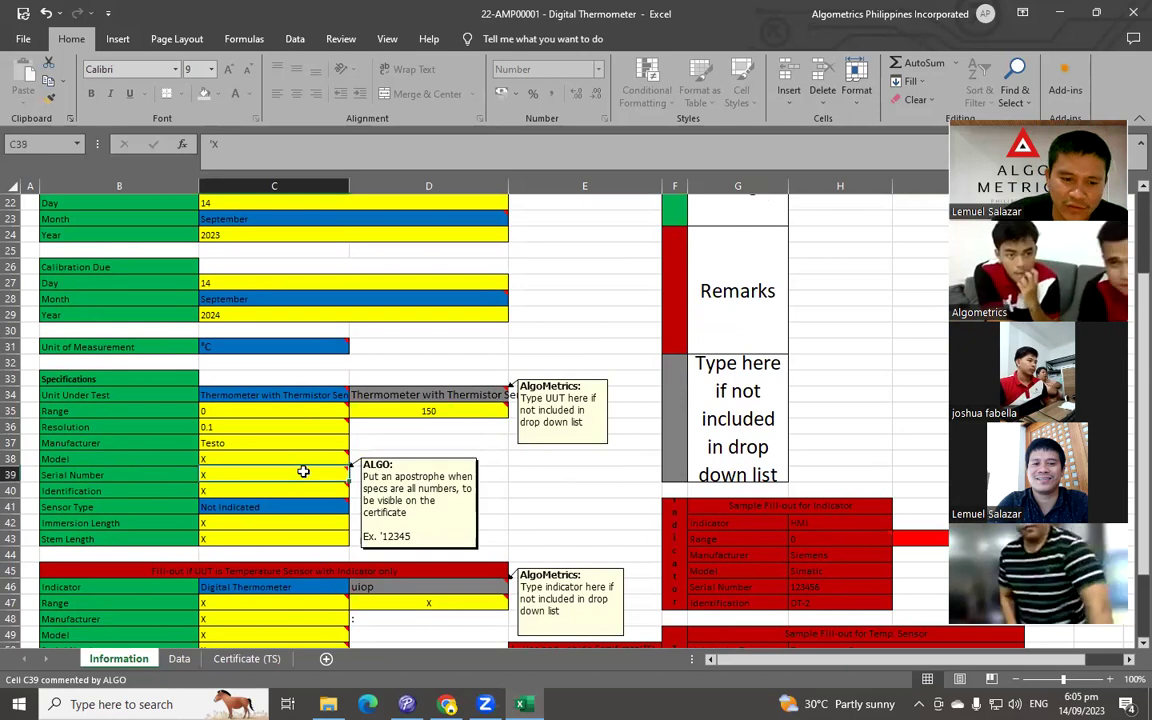
pyautogui.click(302, 488)
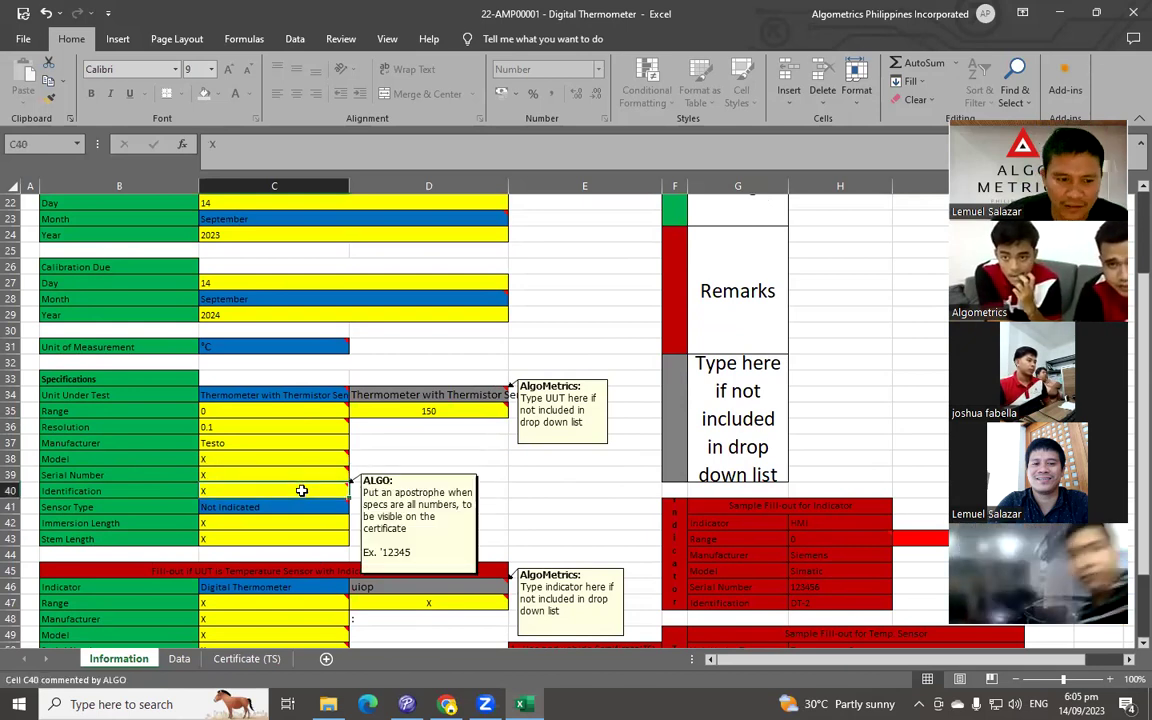
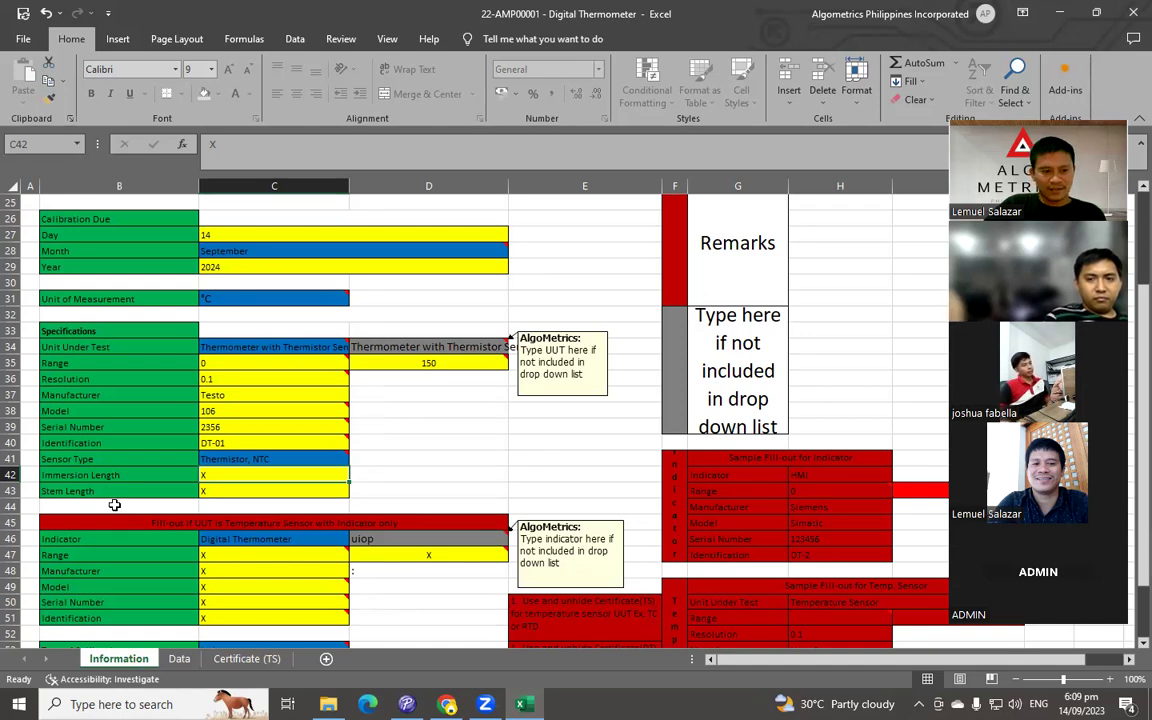
# Step: Examine the Immersion Length and Stem Length fields and the adjacent column D cells in the Specifications section
pyautogui.click(228, 492)
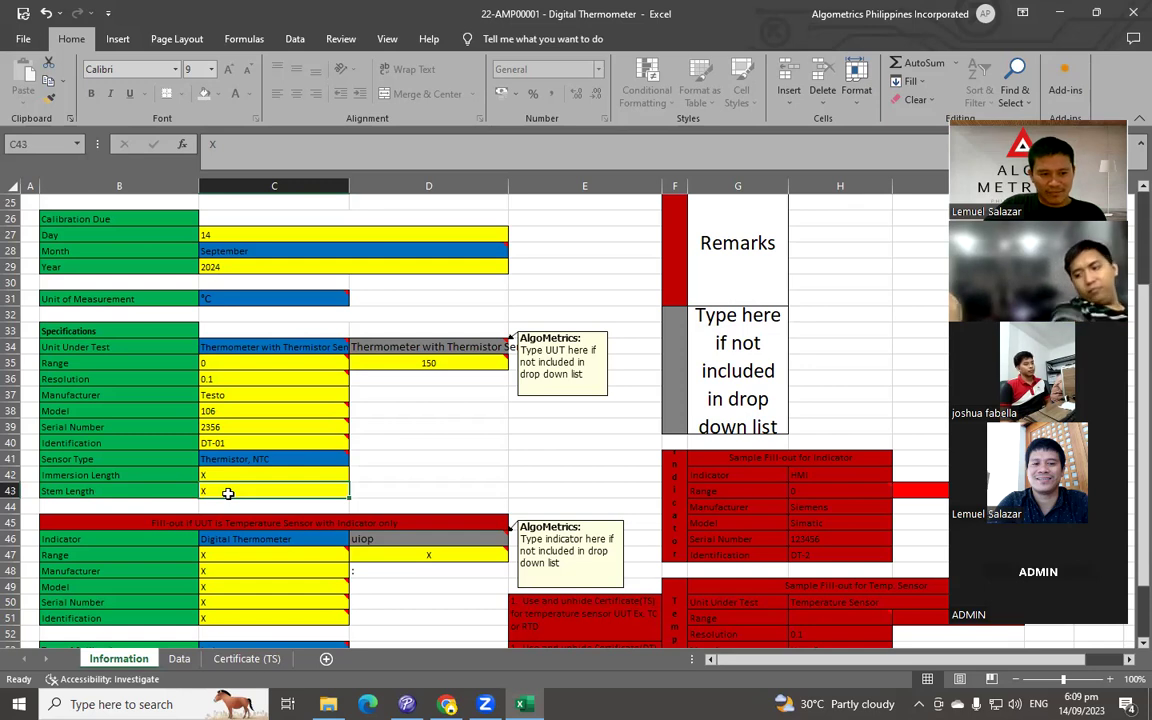
pyautogui.click(234, 475)
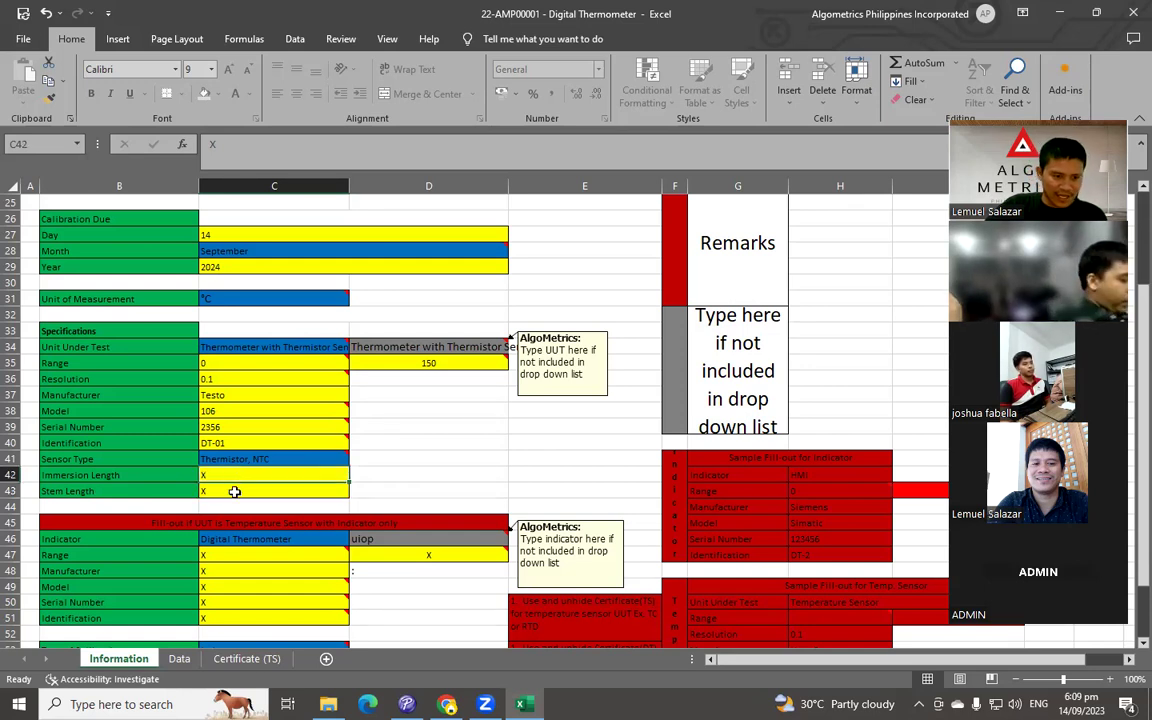
pyautogui.click(231, 489)
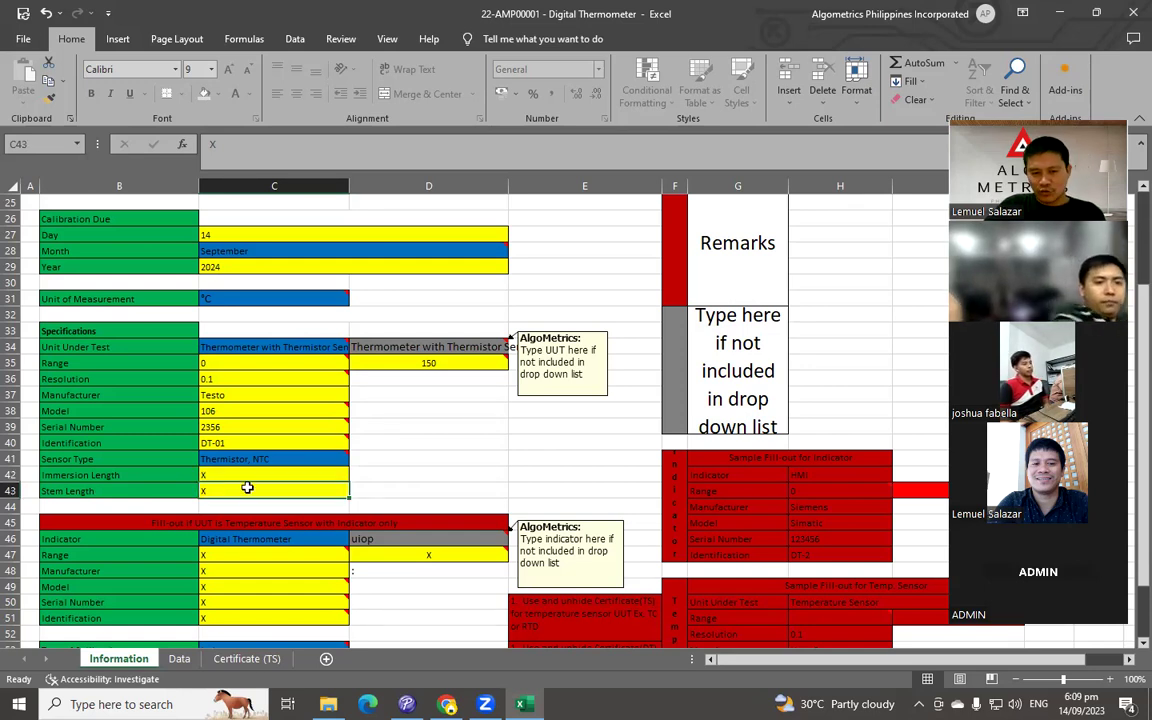
pyautogui.click(424, 488)
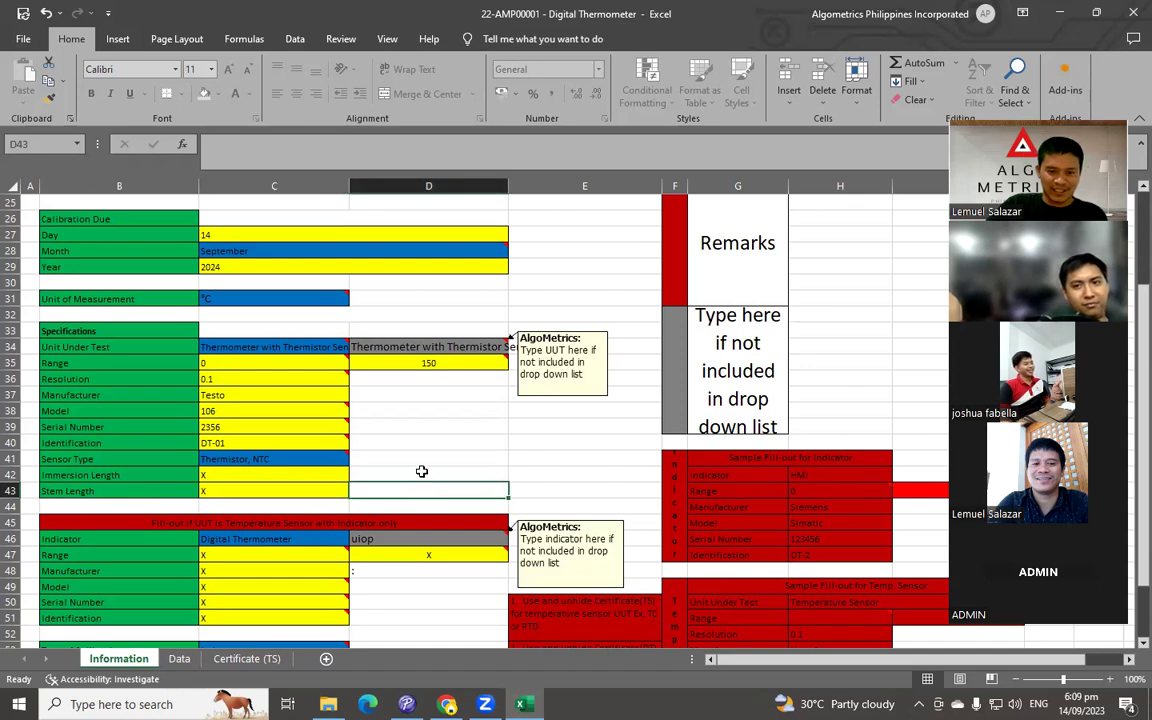
pyautogui.click(422, 472)
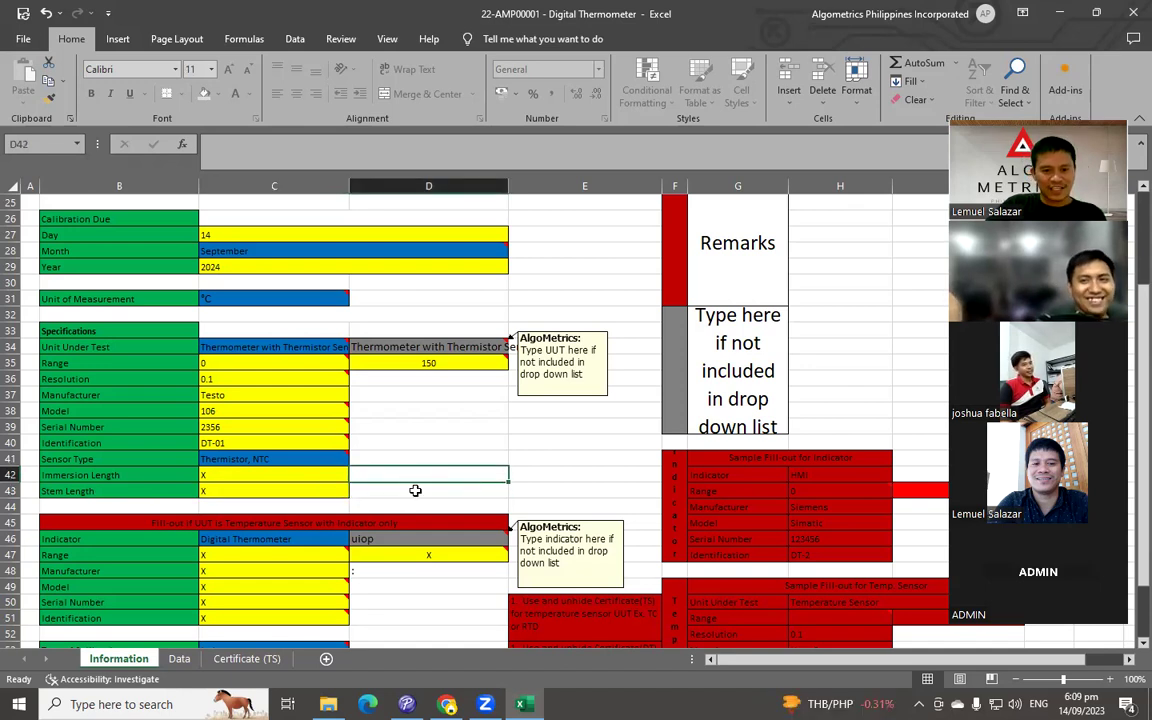
pyautogui.click(415, 490)
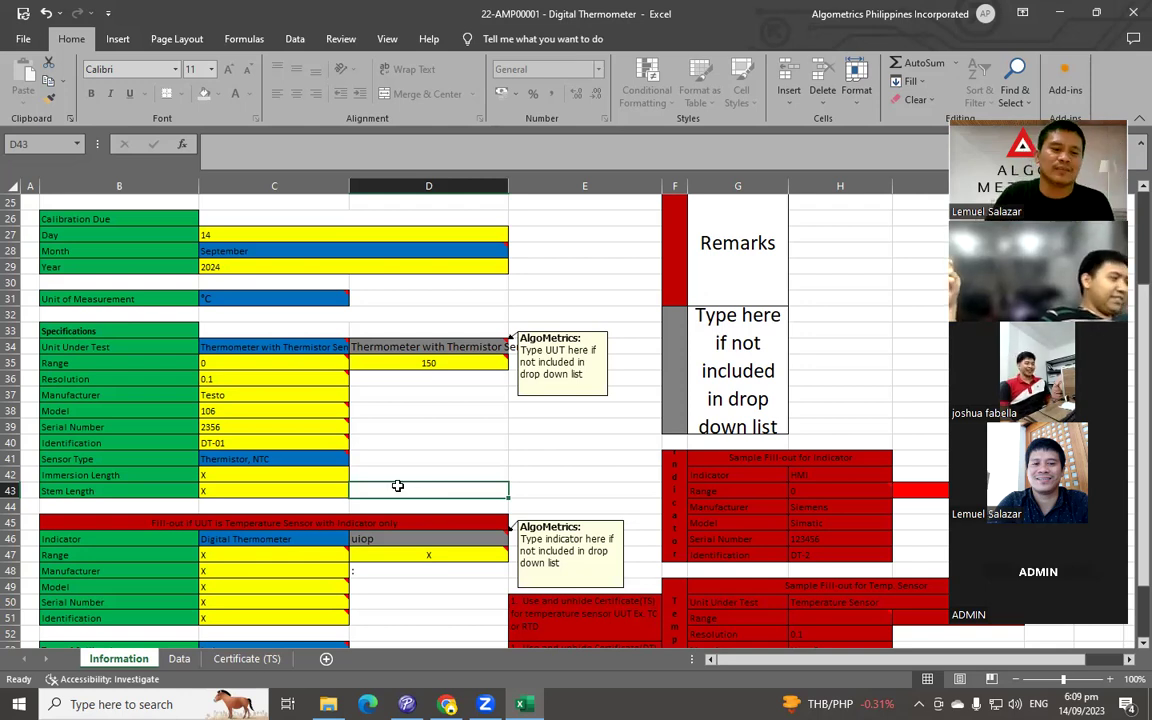
pyautogui.click(302, 476)
pyautogui.click(308, 489)
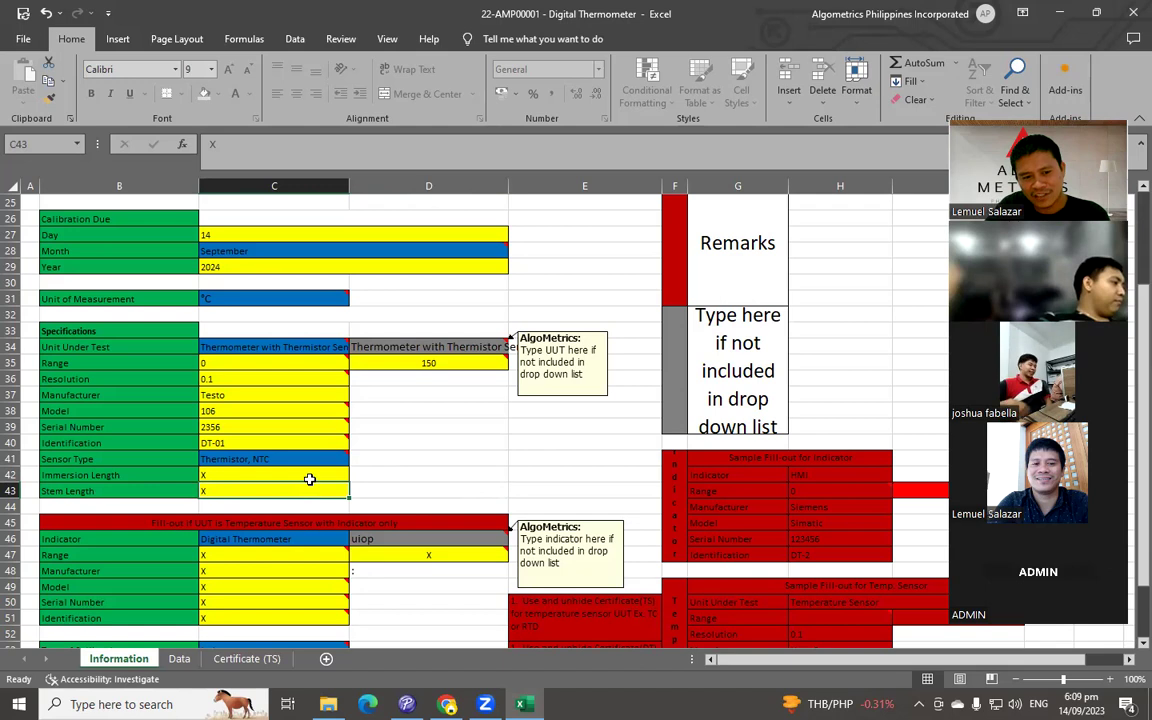
# Step: Set the unit under test's Immersion Length to 75 mm in the Specifications section
pyautogui.click(310, 474)
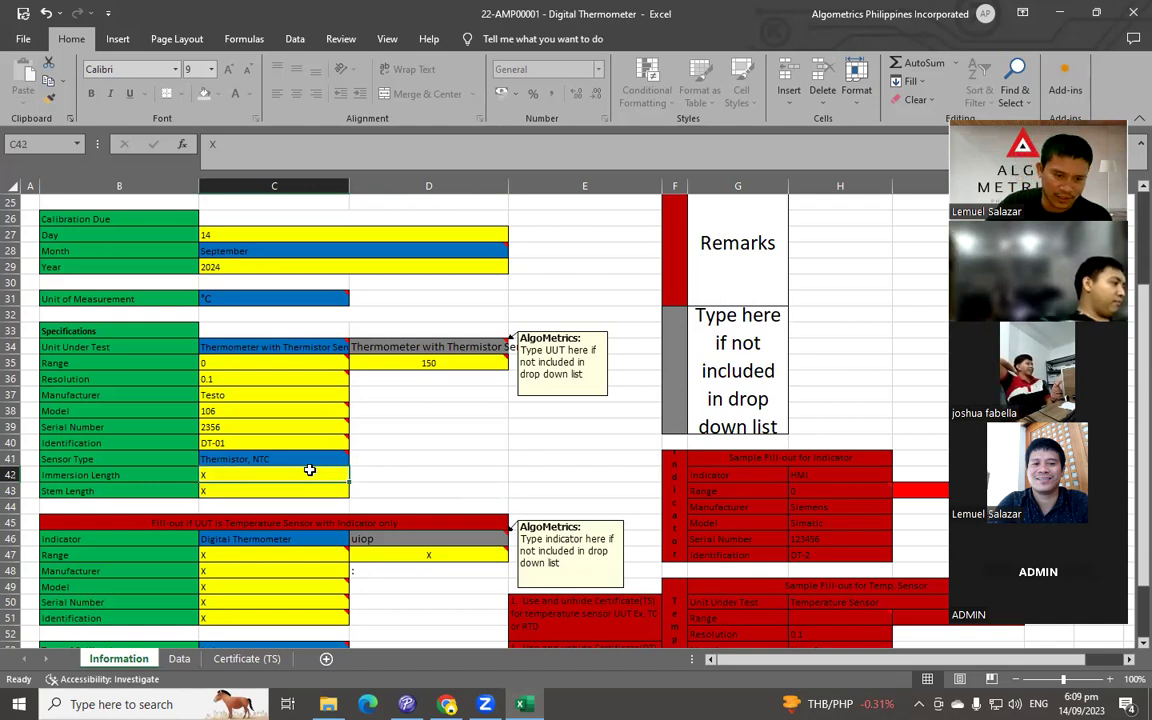
pyautogui.click(301, 490)
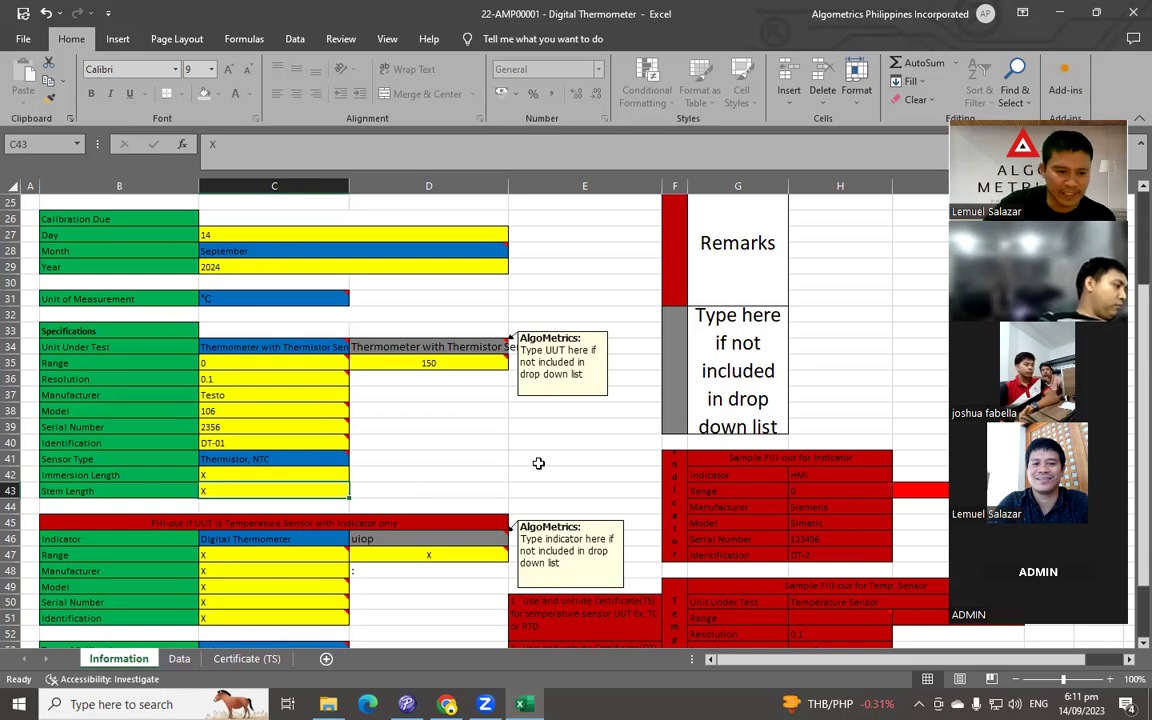
pyautogui.click(463, 452)
pyautogui.press('Down')
pyautogui.scroll(-1, 460, 453)
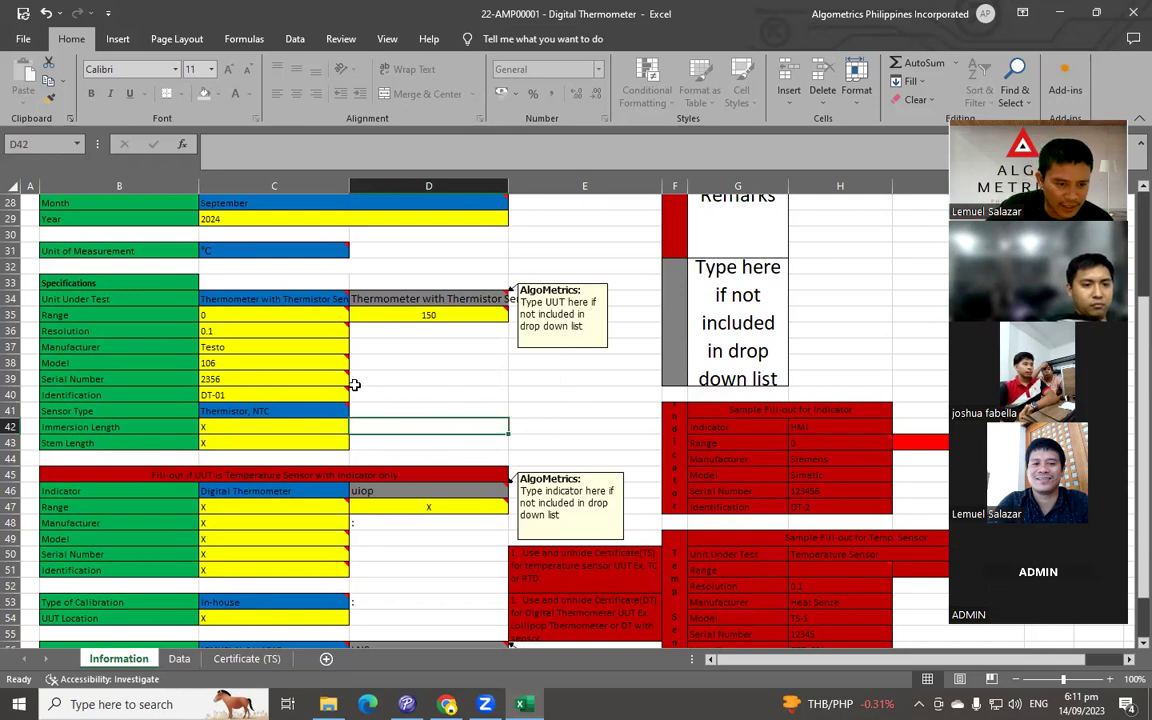
pyautogui.click(248, 427)
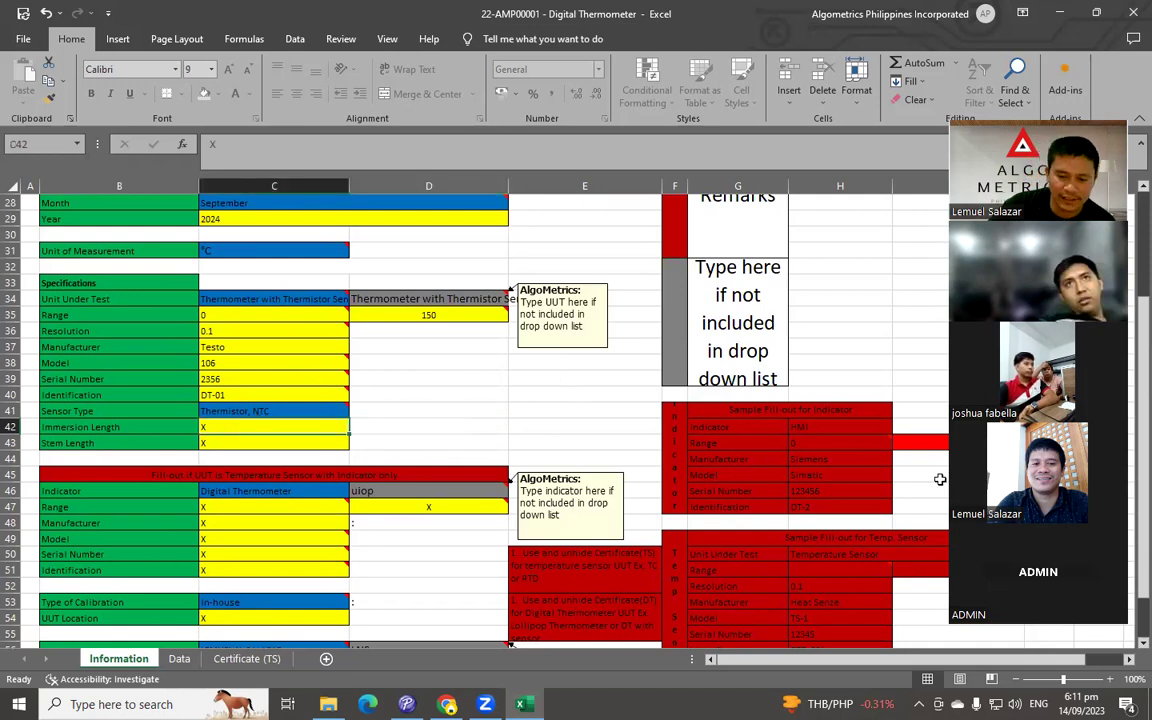
pyautogui.write('75')
pyautogui.press('Return')
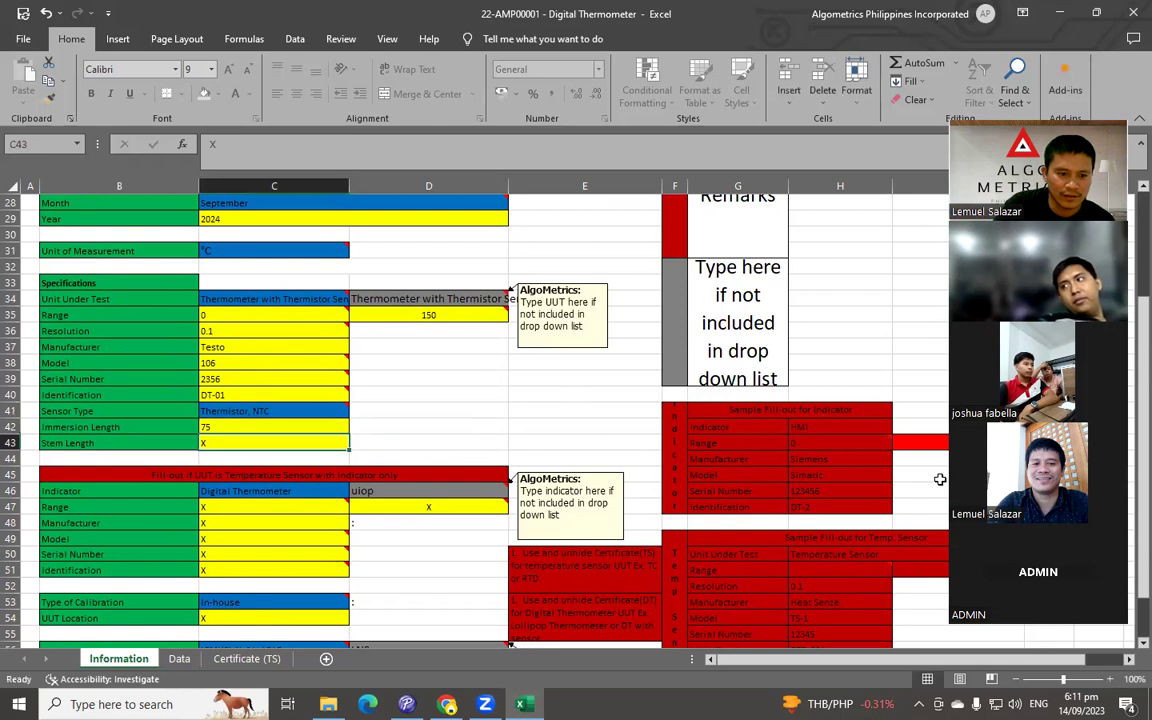
pyautogui.press('Up')
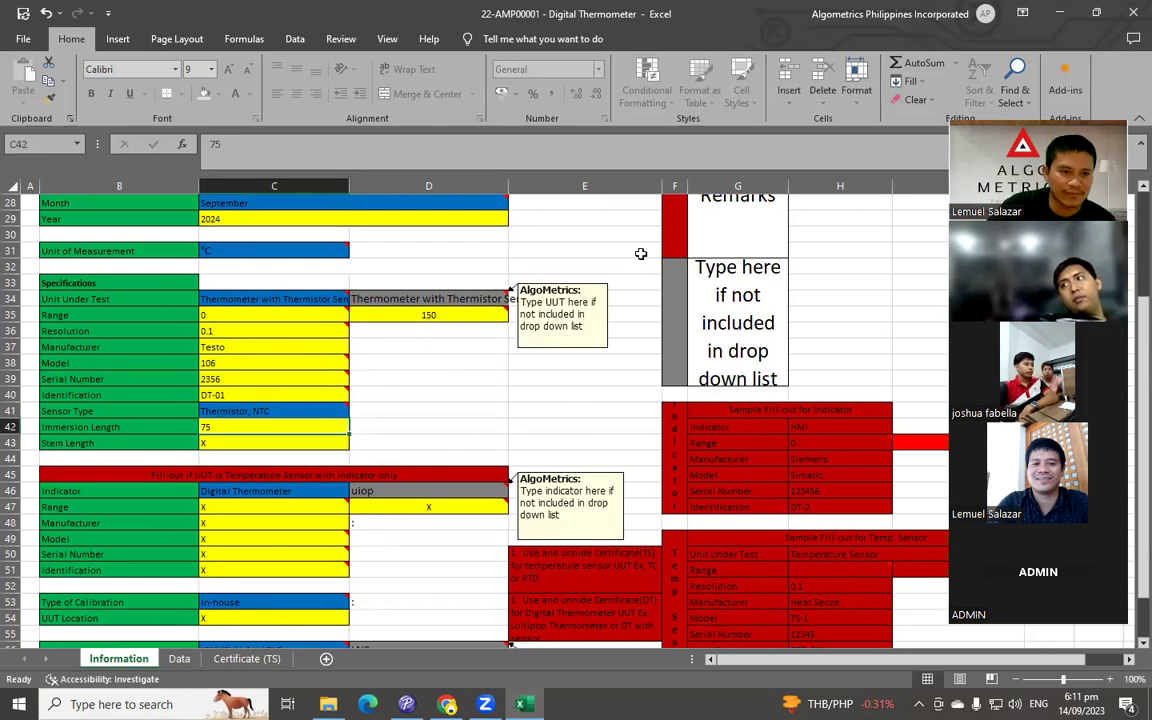
pyautogui.click(240, 146)
pyautogui.write('mm')
pyautogui.press('Return')
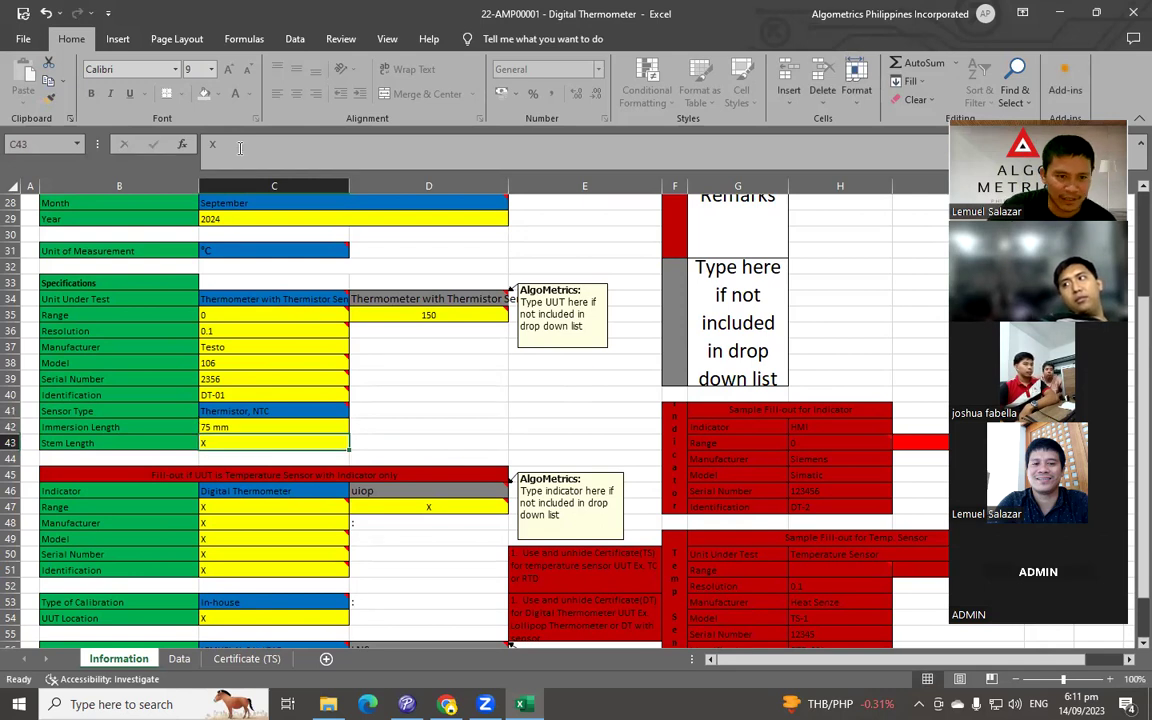
# Step: Set the unit under test's Stem Length to 75 mm
pyautogui.click(240, 147)
pyautogui.press('BackSpace')
pyautogui.write('75 mm')
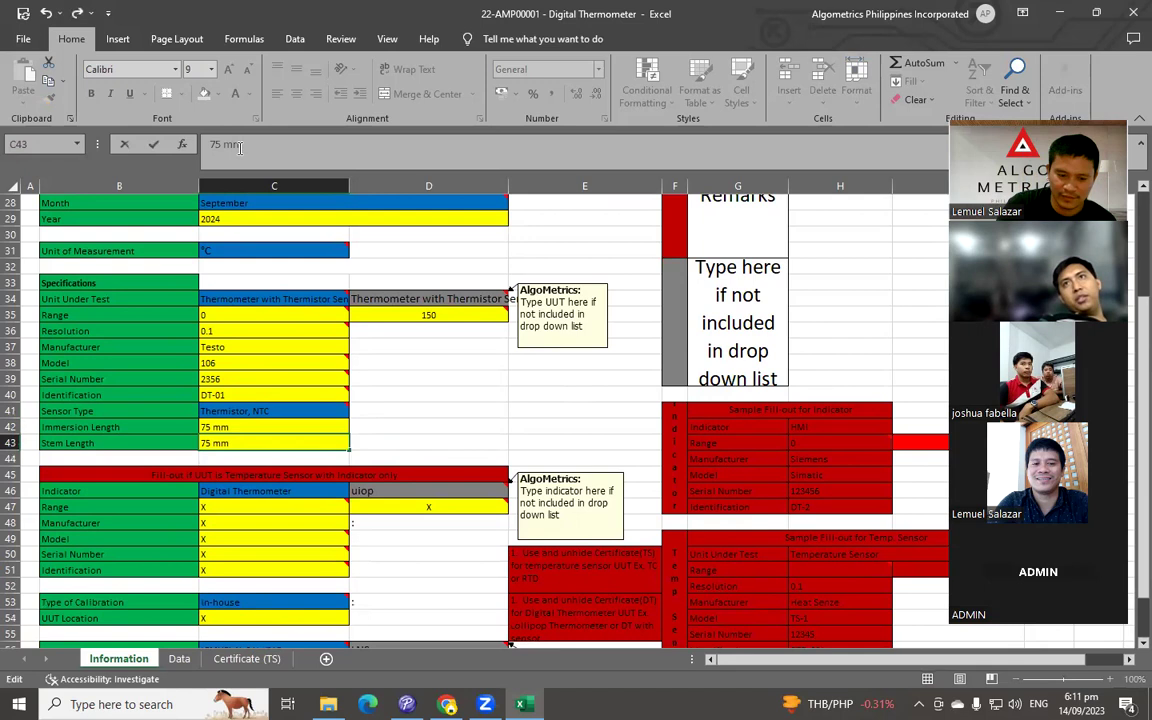
pyautogui.press('Return')
pyautogui.click(430, 425)
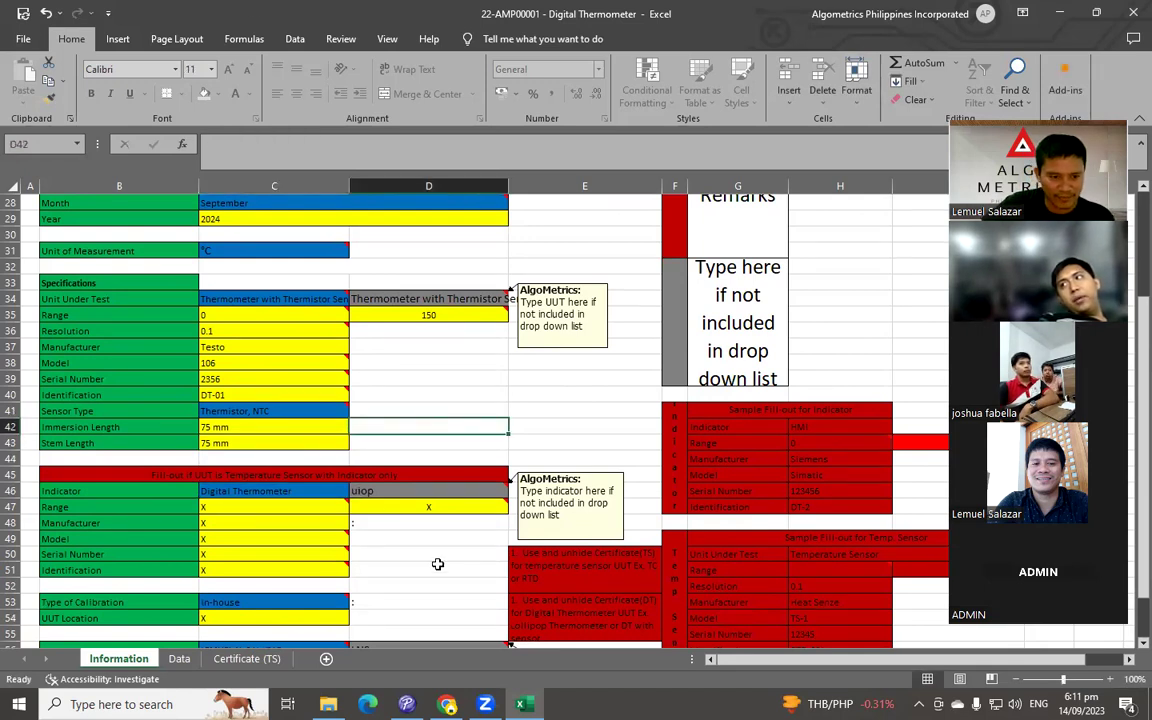
# Step: Review the specification block on the Certificate (TS) sheet and return to the Information sheet
pyautogui.scroll(-1, 329, 514)
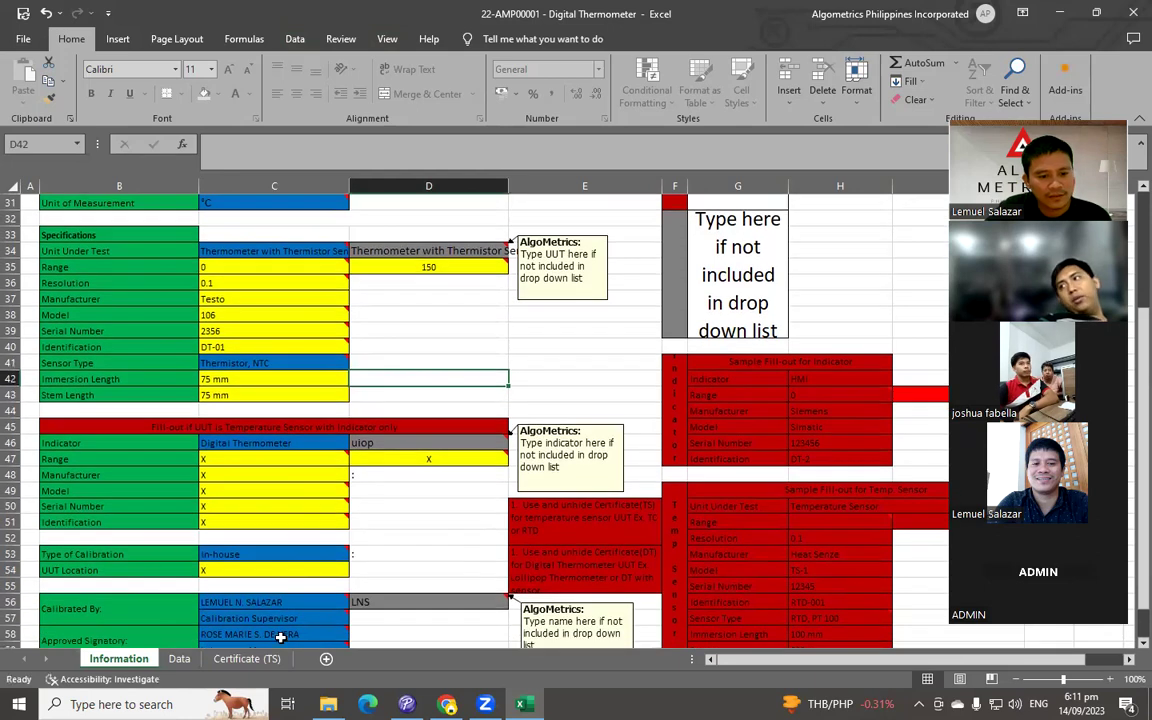
pyautogui.click(246, 659)
pyautogui.scroll(1, 278, 590)
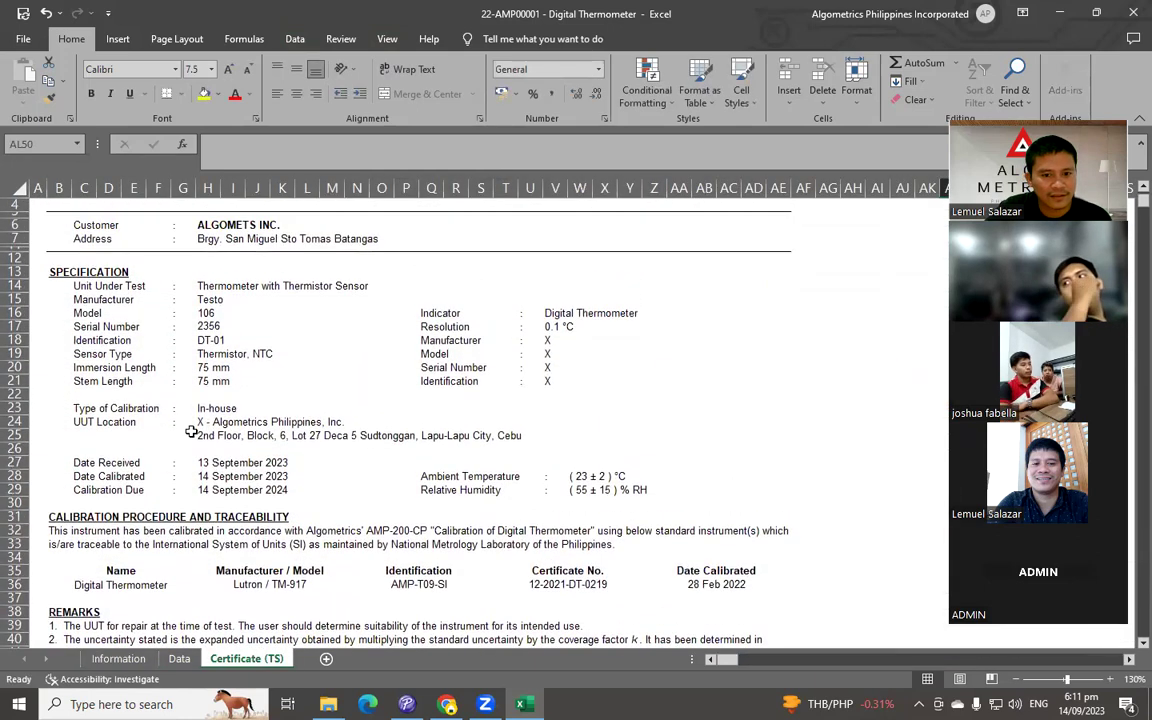
pyautogui.click(120, 658)
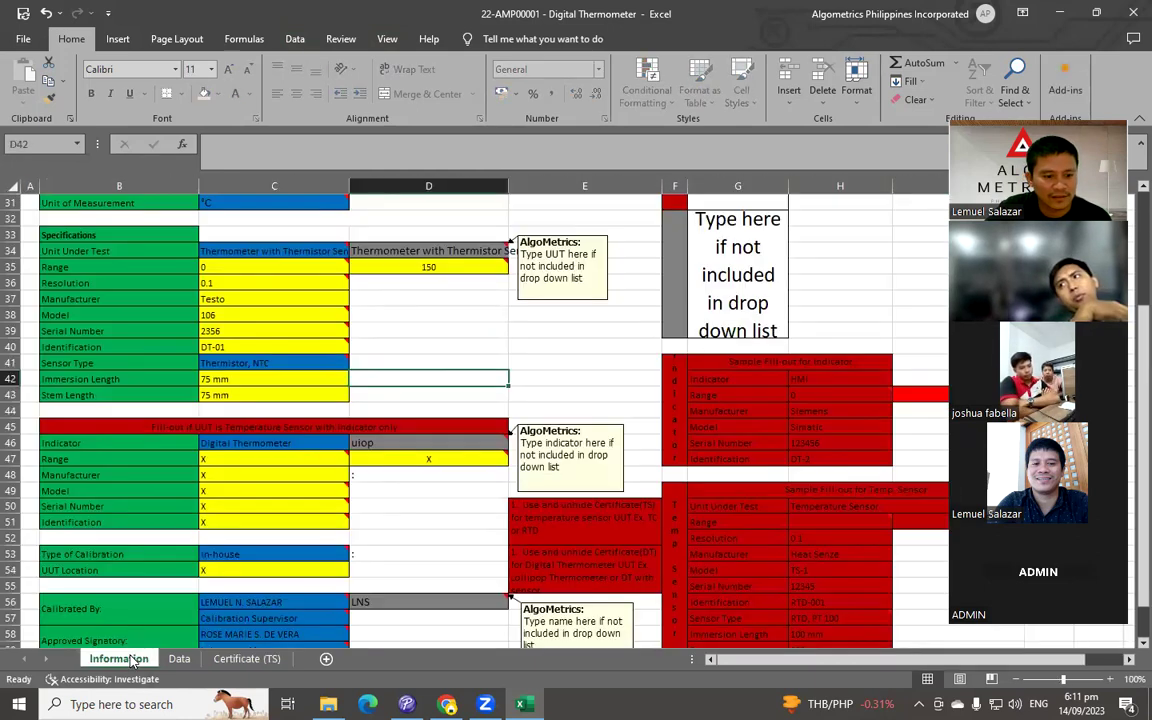
# Step: Examine the available choices for the Indicator and the Unit Under Test without changing either selection
pyautogui.moveTo(327, 475)
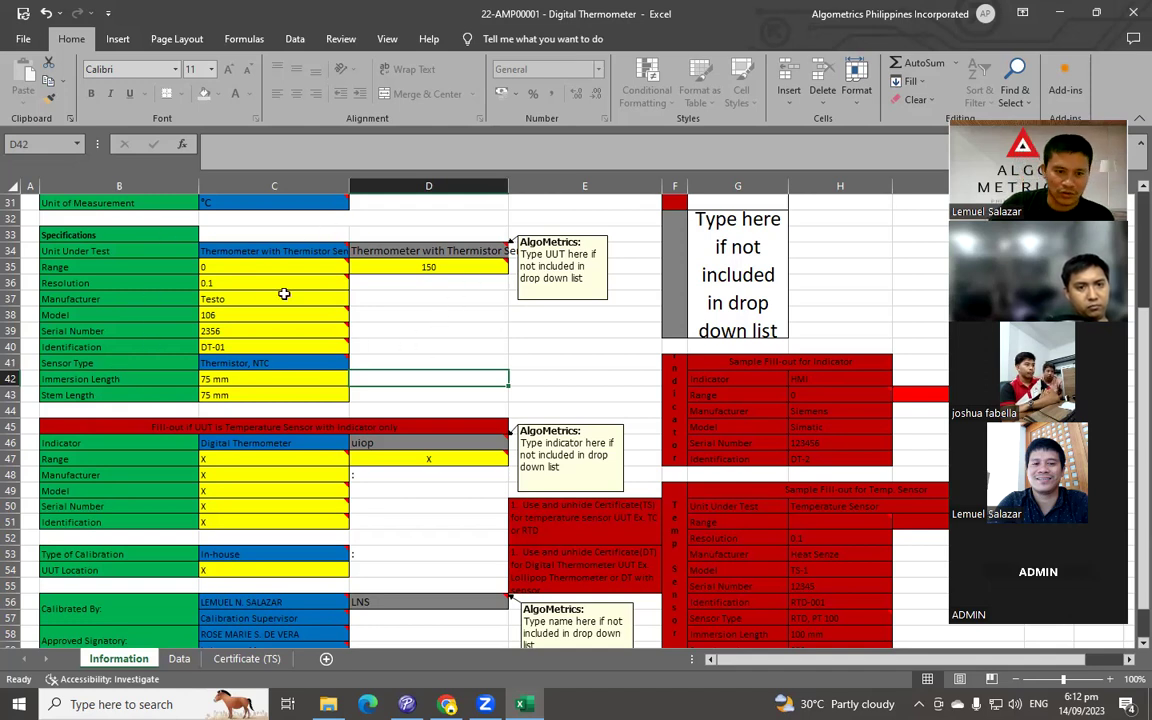
pyautogui.moveTo(301, 286)
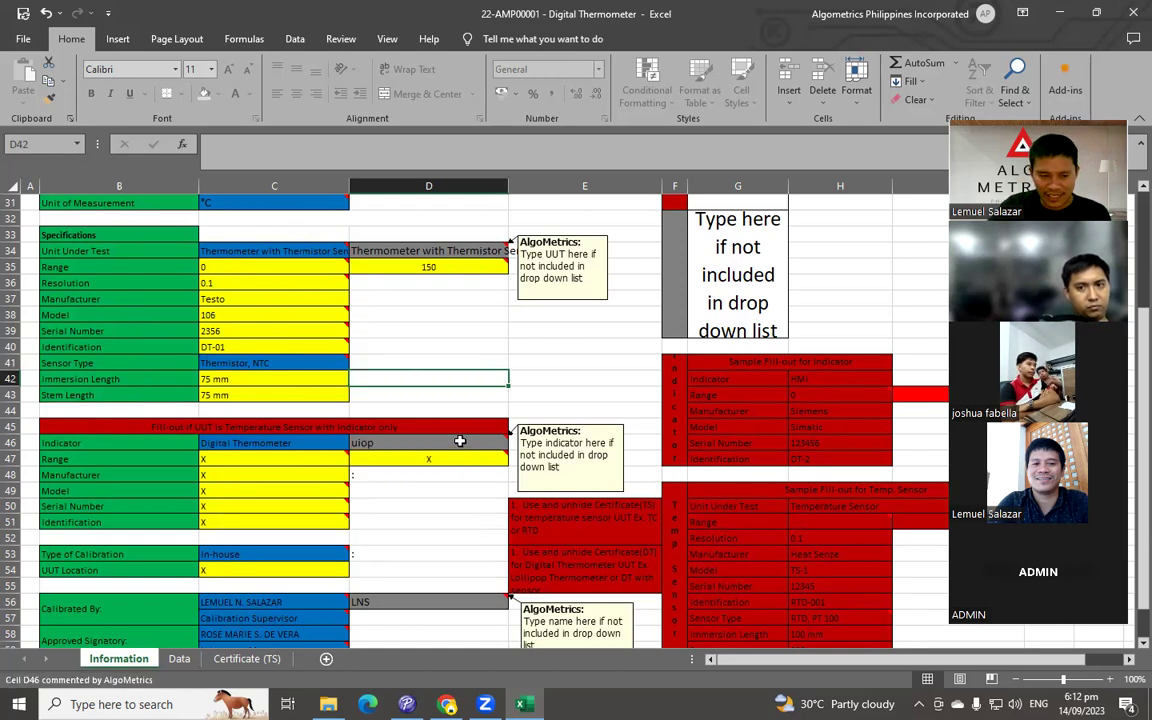
pyautogui.click(330, 437)
pyautogui.click(357, 443)
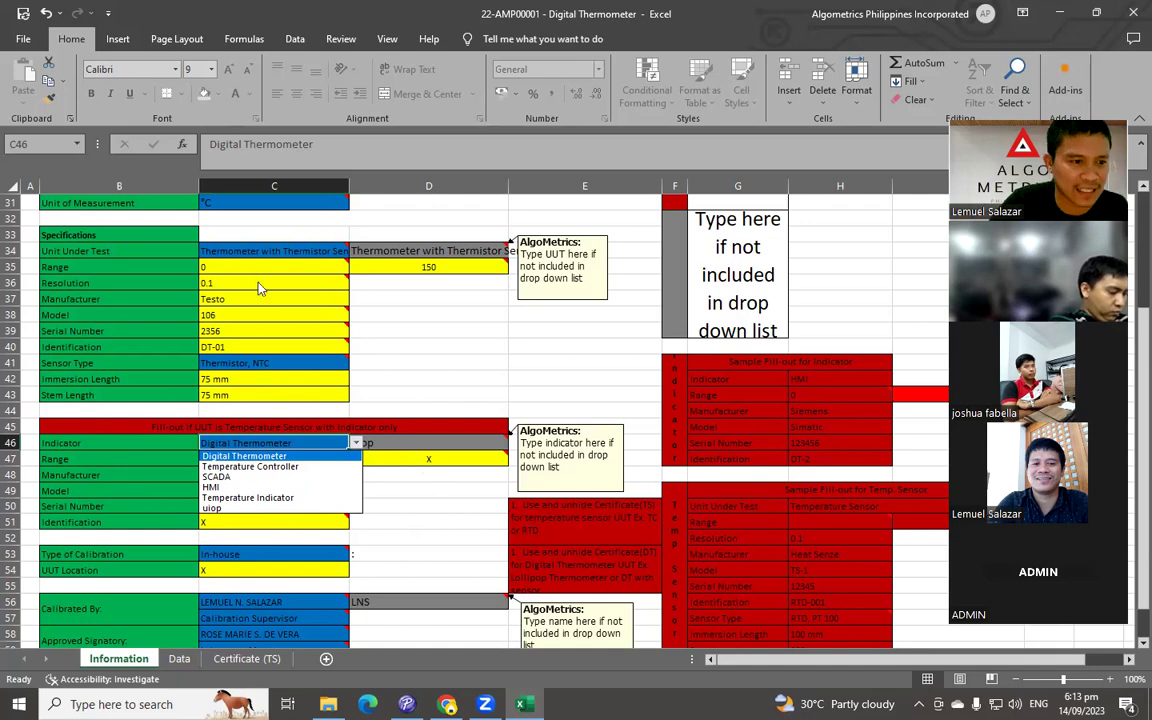
pyautogui.click(340, 251)
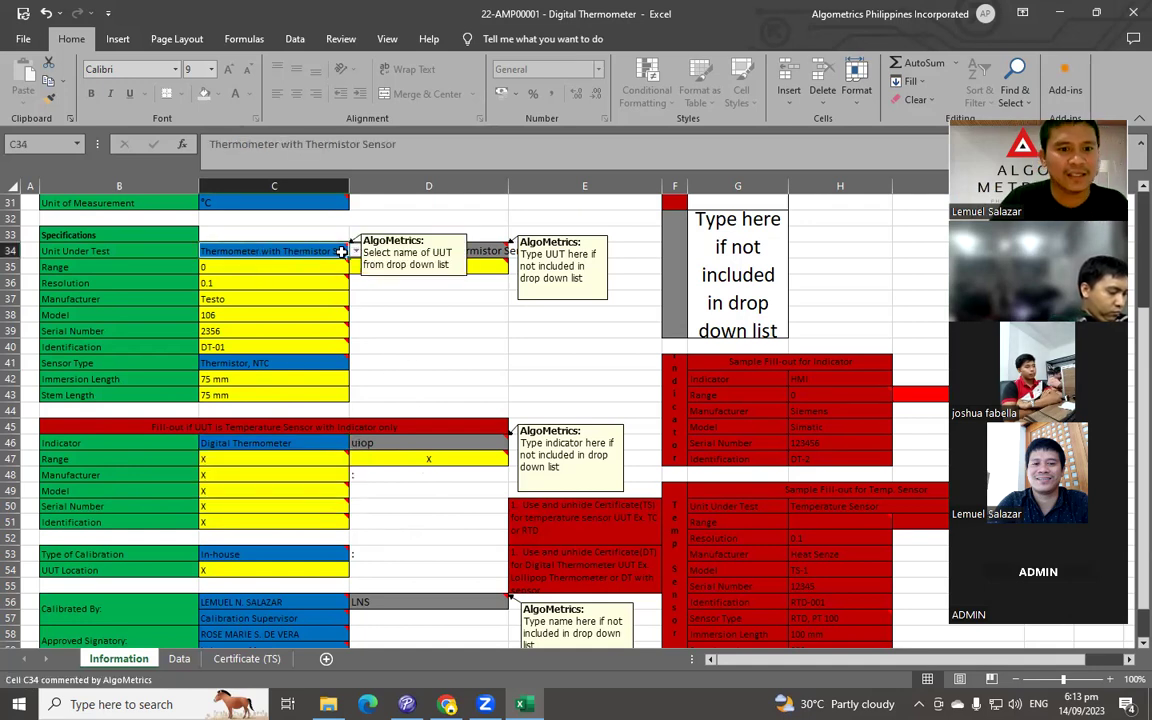
pyautogui.click(355, 251)
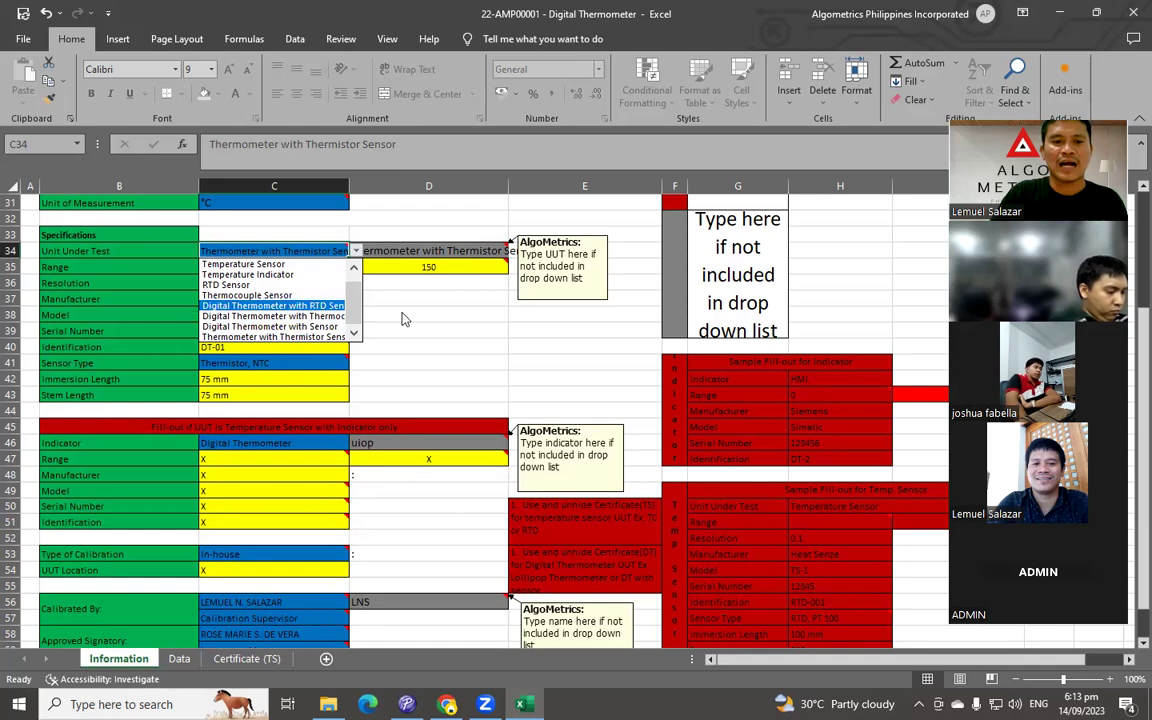
pyautogui.press('Escape')
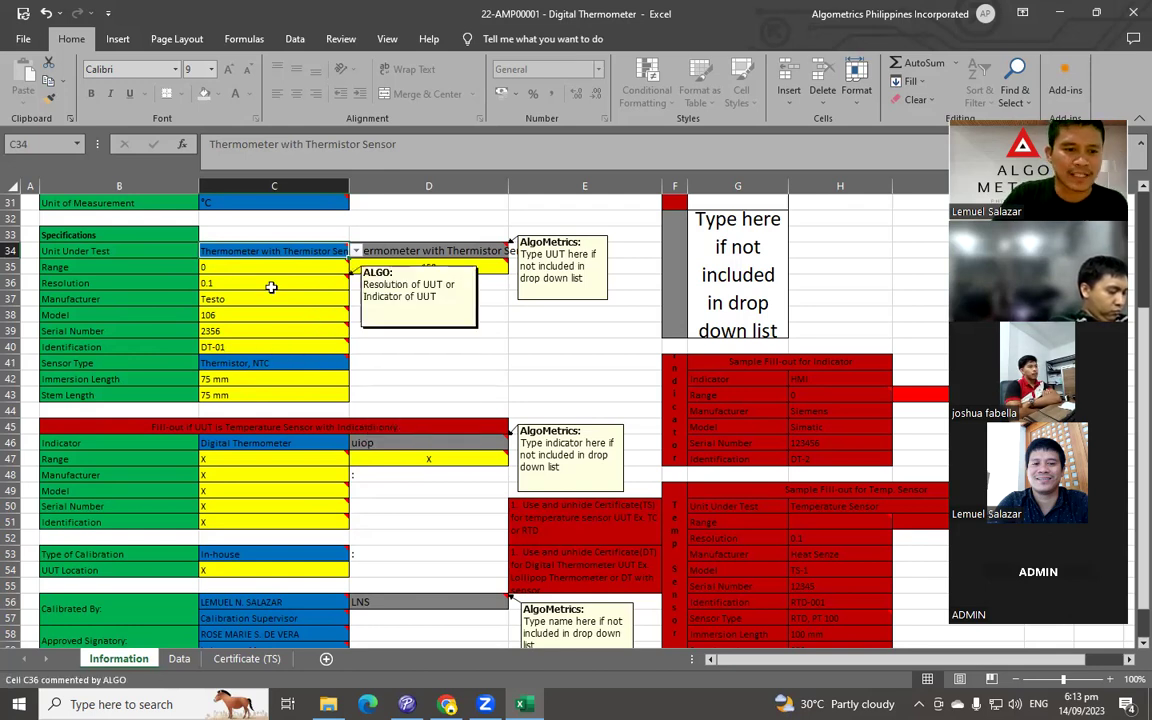
# Step: Examine the available Sensor Type choices and read the field's comment, keeping the current selection
pyautogui.scroll(-2, 250, 290)
pyautogui.click(224, 268)
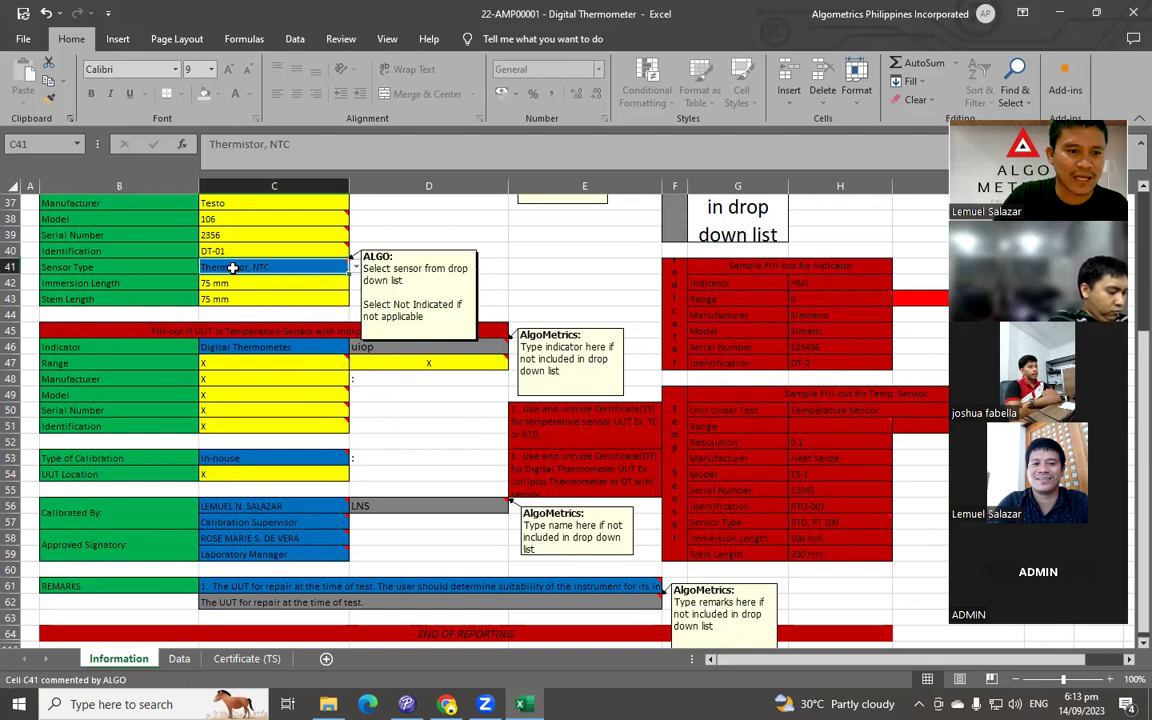
pyautogui.click(355, 266)
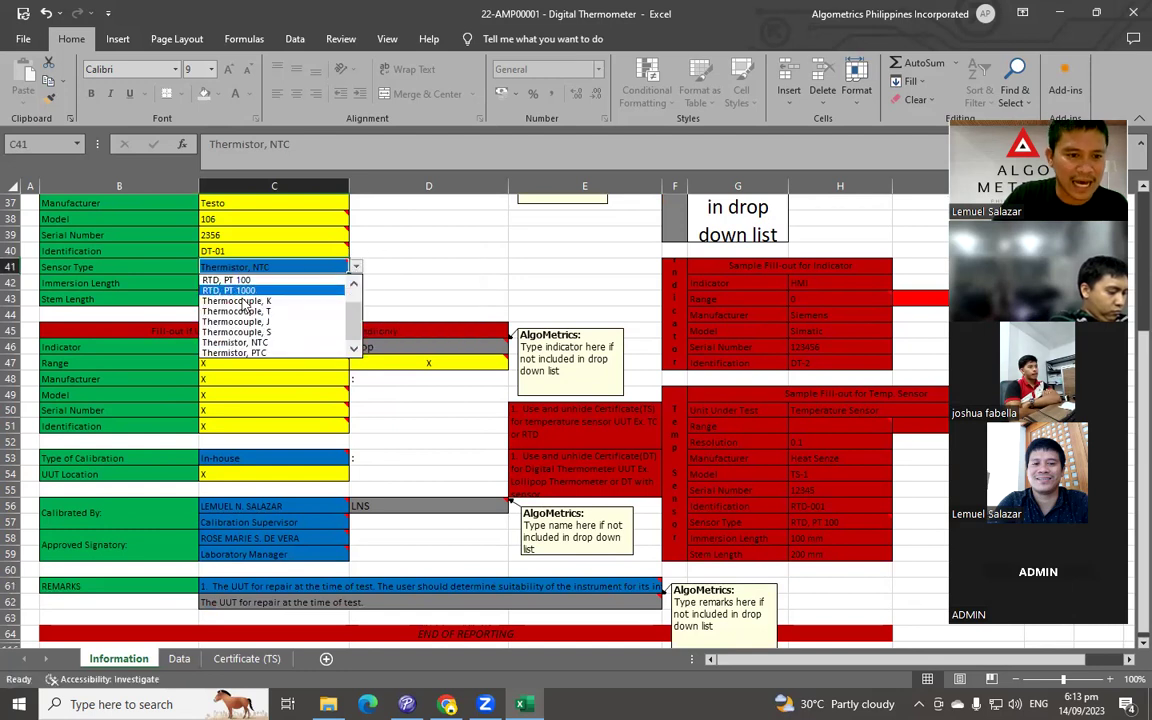
pyautogui.press('Escape')
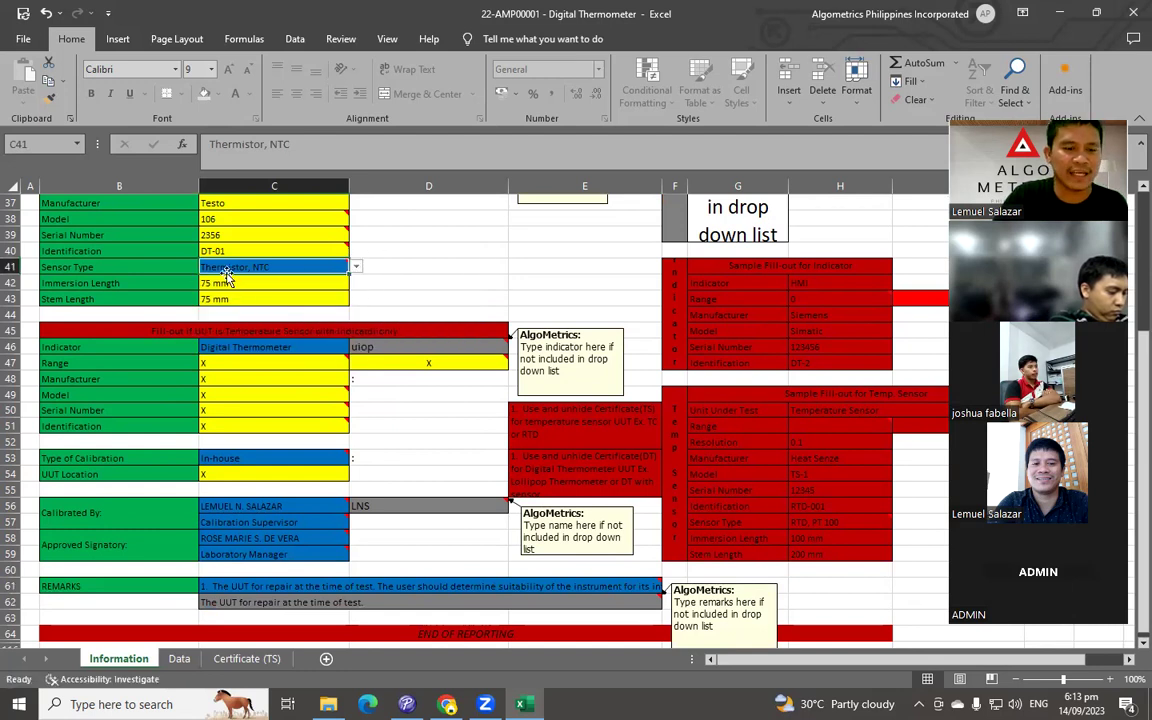
# Step: Examine the Indicator, Model and Identification fields in the section for temperature sensors with indicator
pyautogui.scroll(-1, 481, 300)
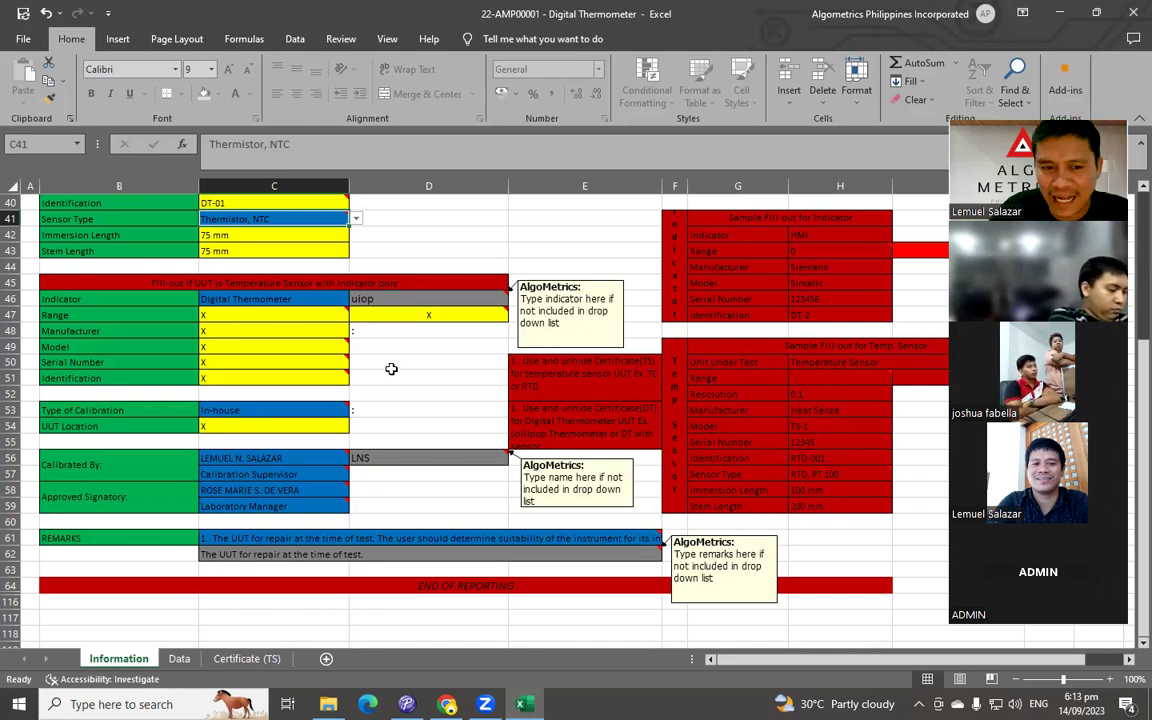
pyautogui.click(267, 298)
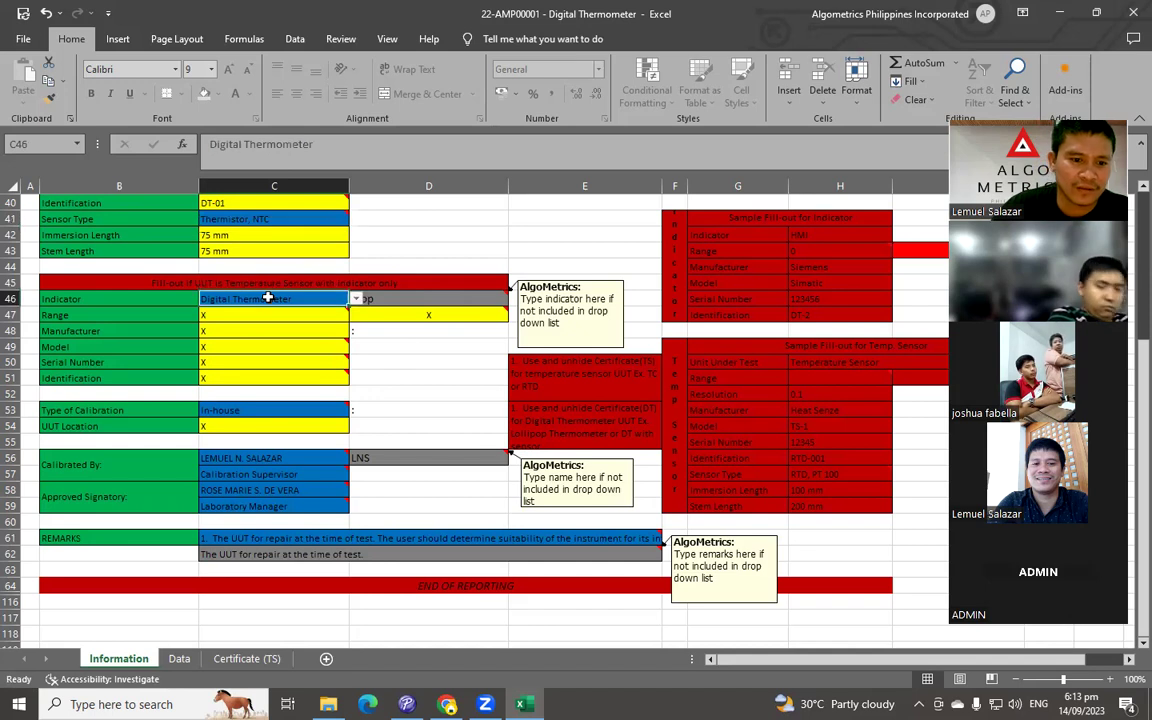
pyautogui.scroll(1, 381, 337)
pyautogui.scroll(1, 381, 337)
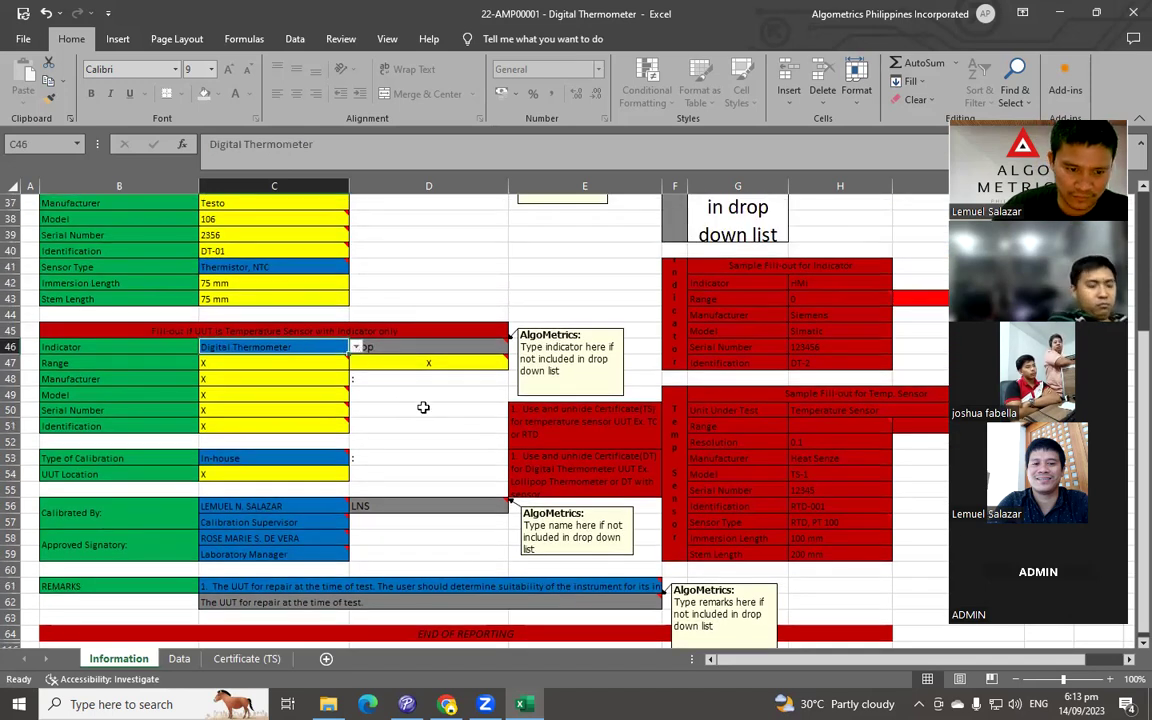
pyautogui.click(257, 401)
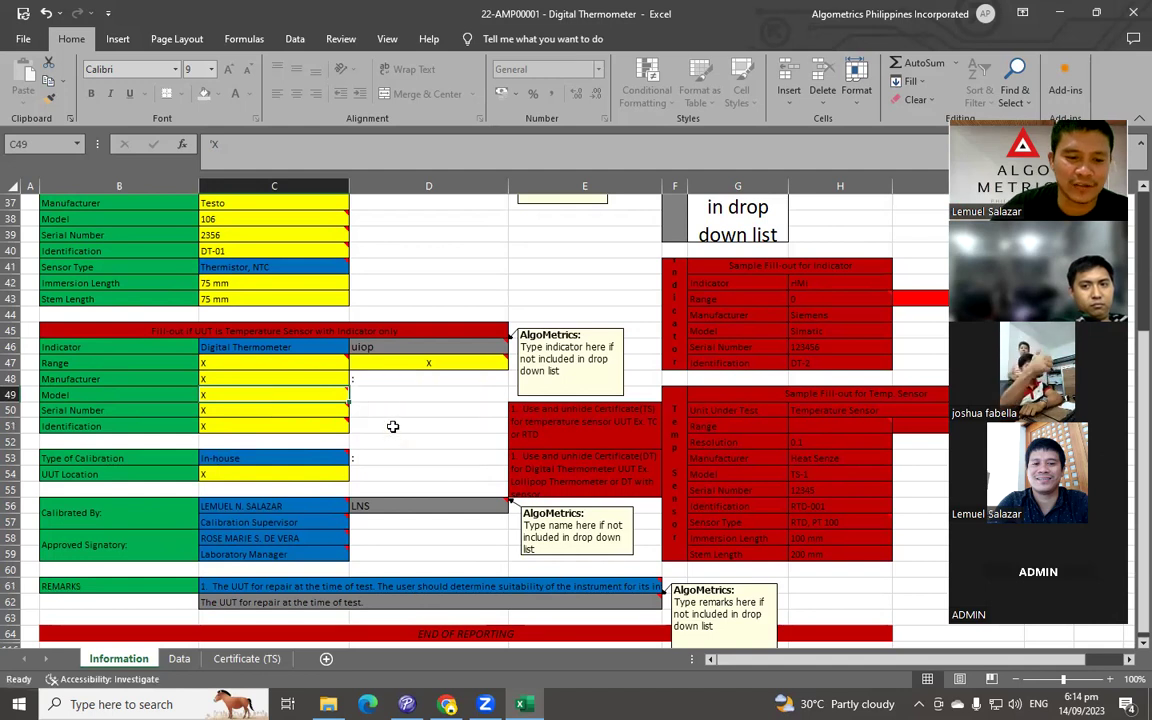
pyautogui.click(285, 422)
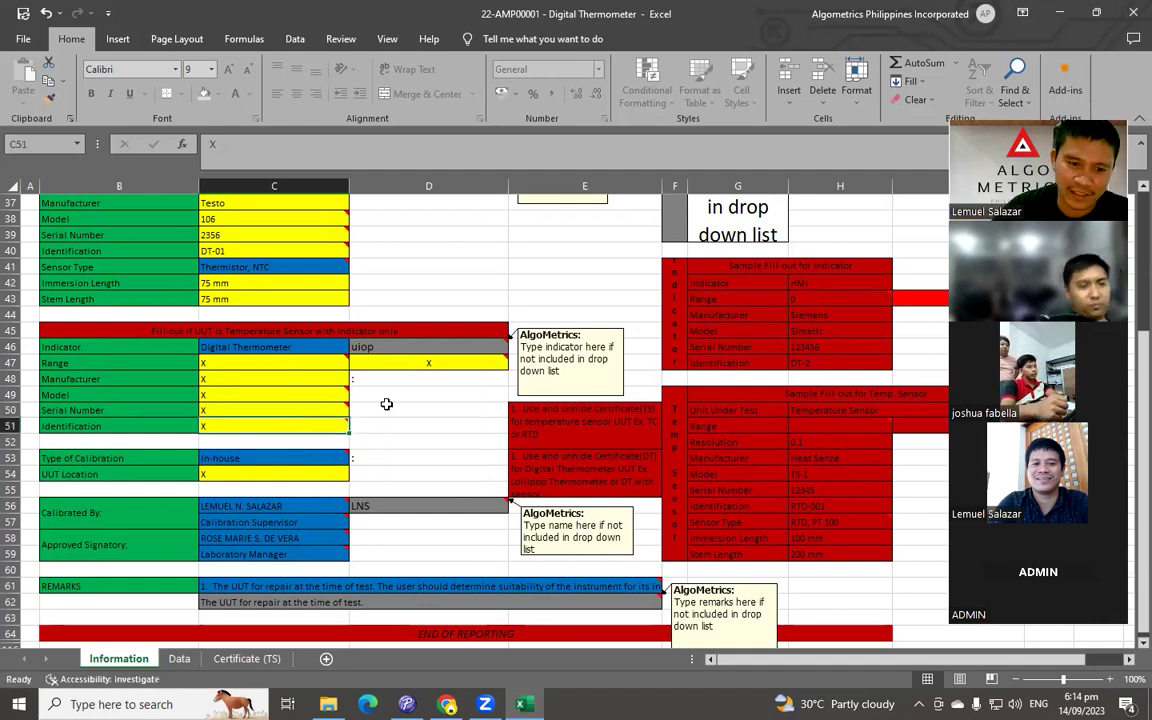
# Step: Review the Type of Calibration choices, pick In-house, and select the UUT Location value cell
pyautogui.scroll(-1, 381, 392)
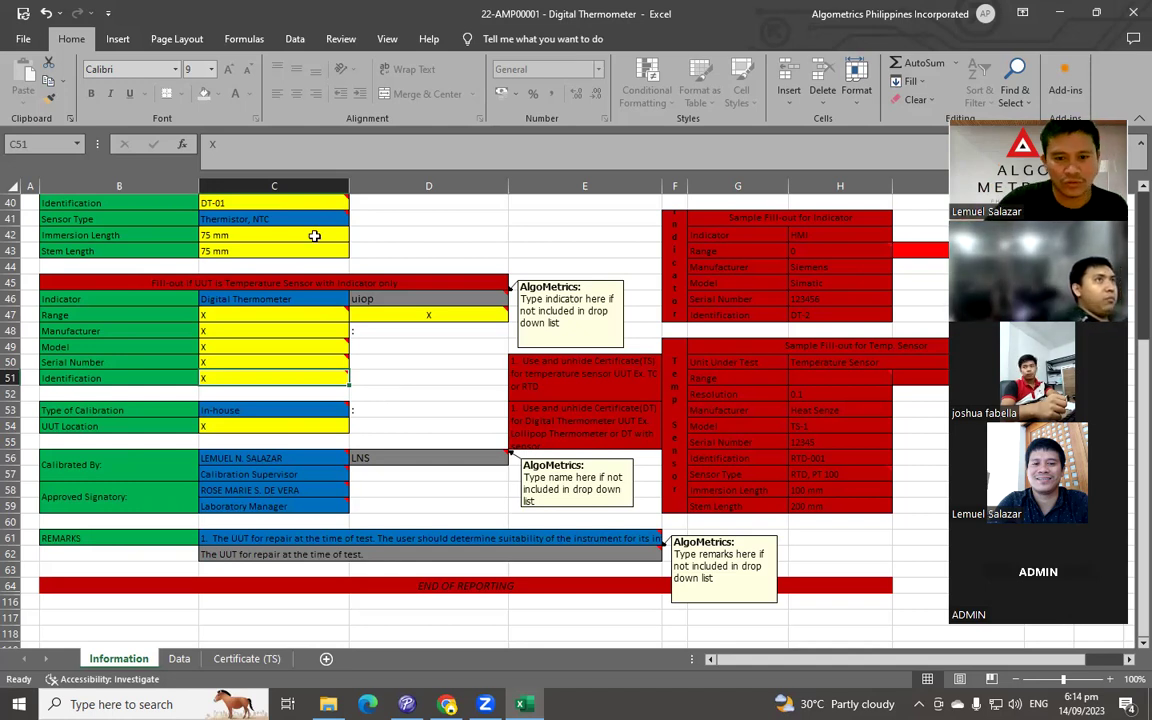
pyautogui.scroll(-1, 421, 373)
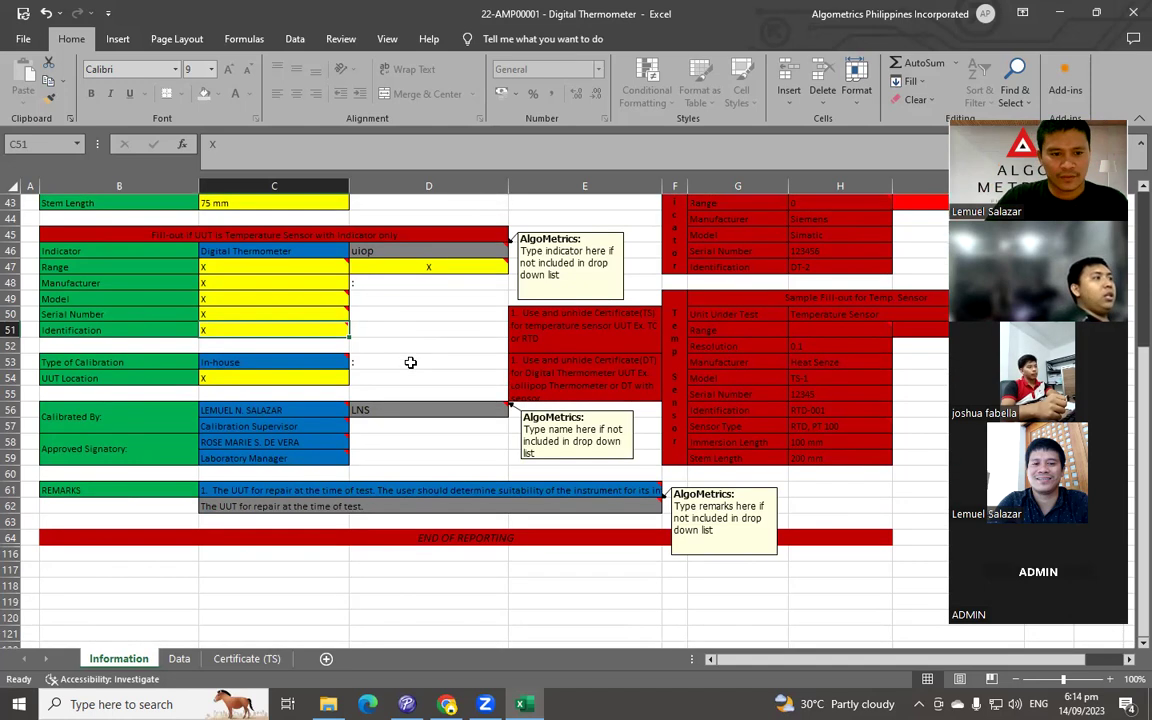
pyautogui.scroll(2, 410, 362)
pyautogui.scroll(-1, 410, 362)
pyautogui.click(316, 411)
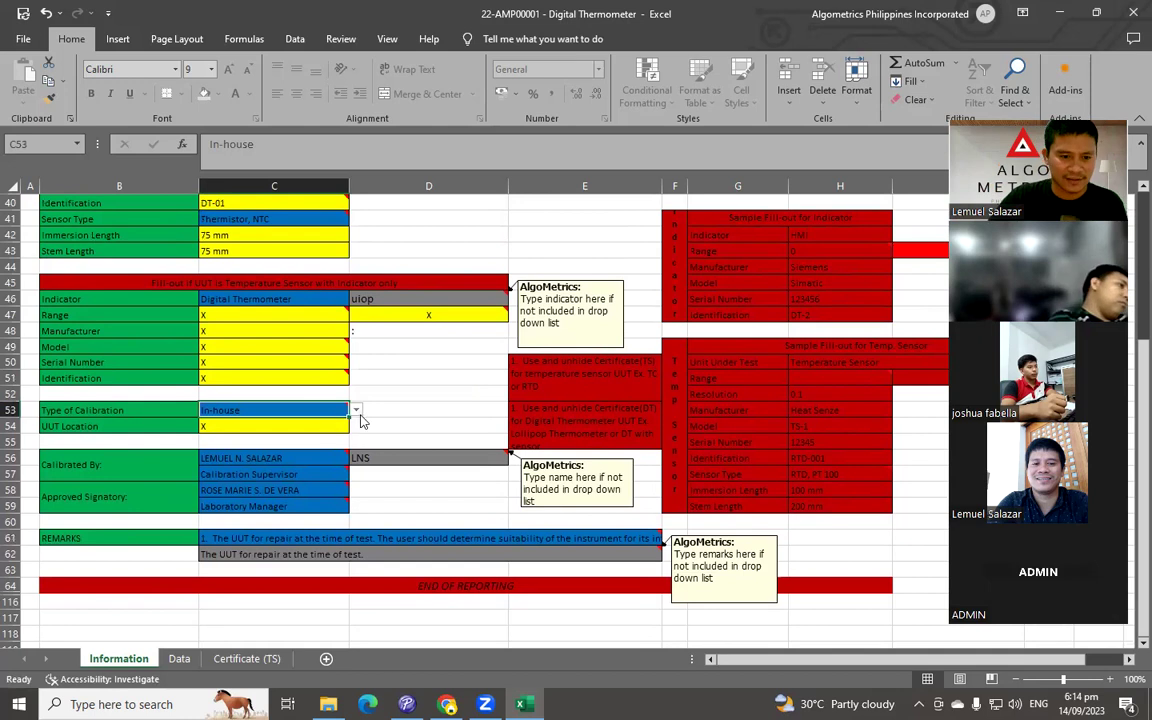
pyautogui.click(357, 413)
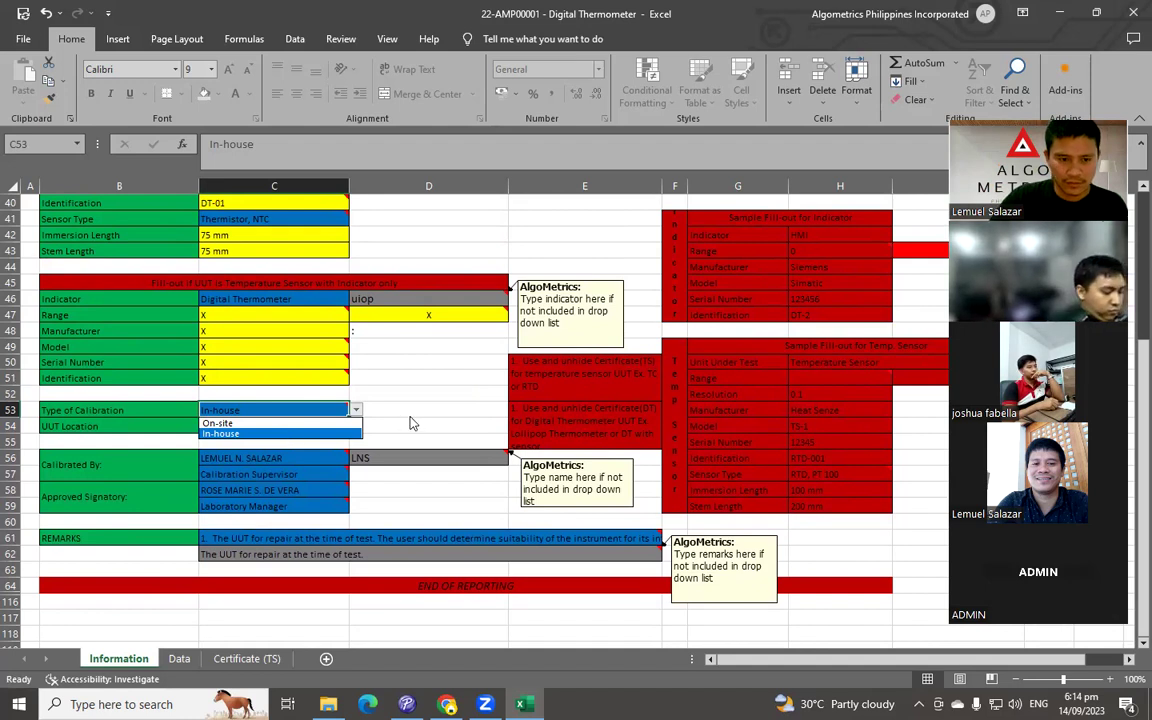
pyautogui.press('Escape')
pyautogui.click(356, 412)
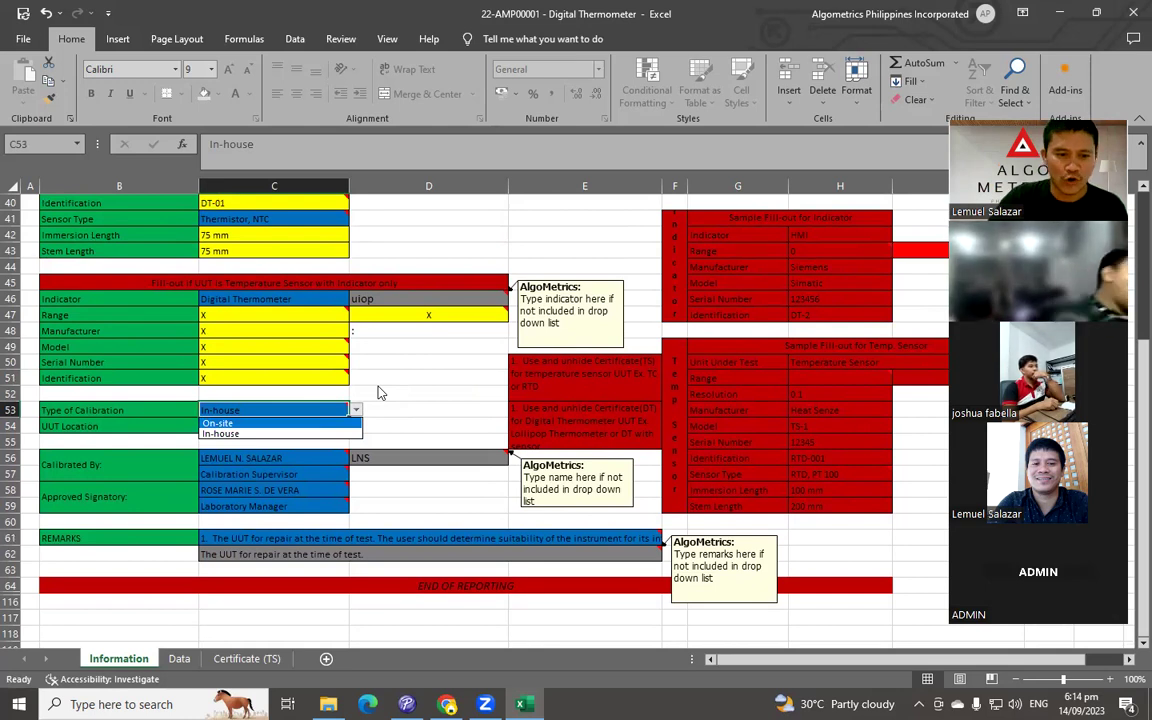
pyautogui.press('Escape')
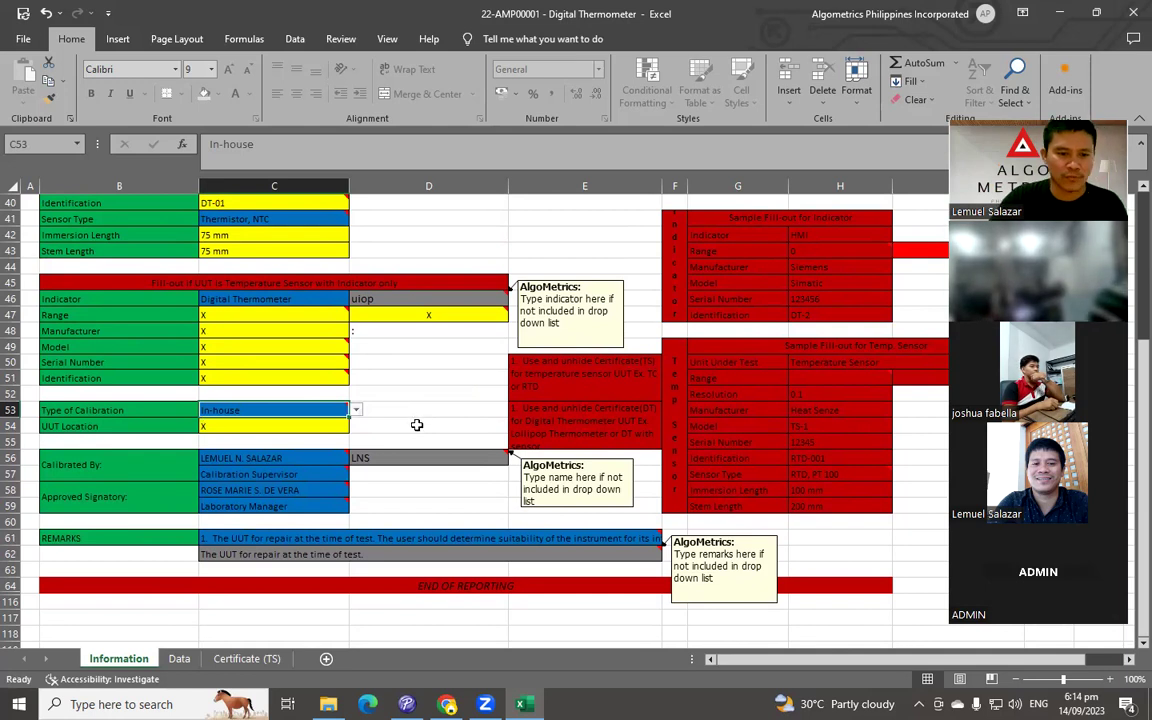
pyautogui.click(356, 412)
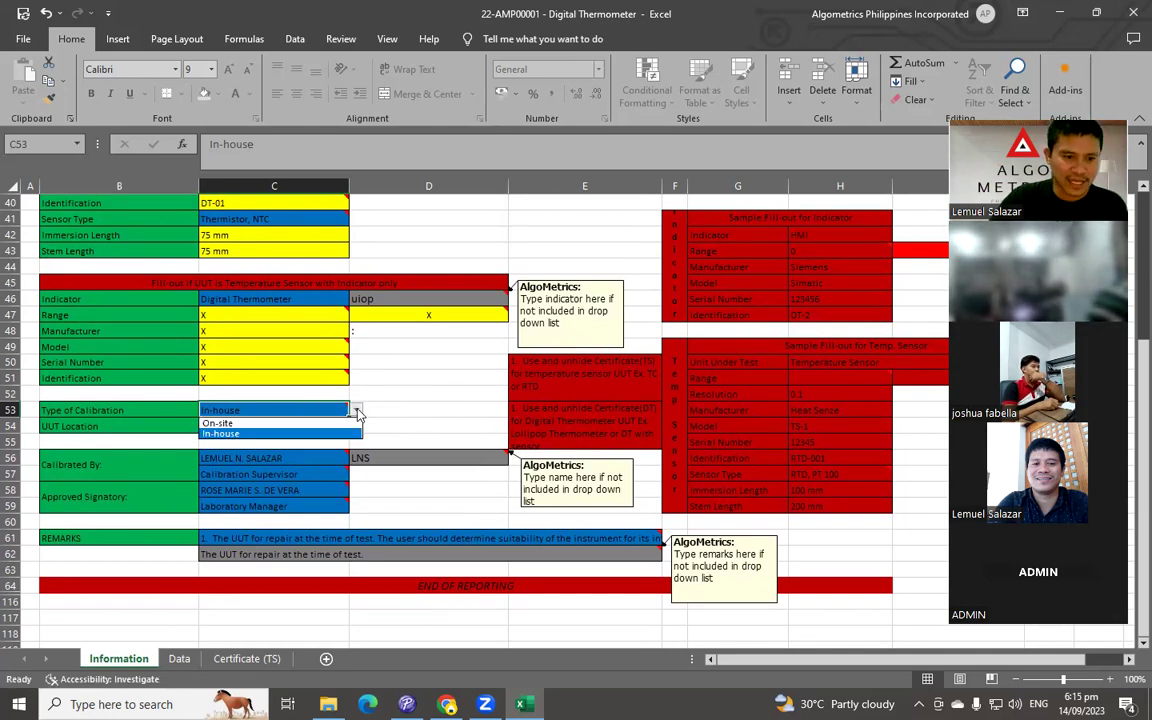
pyautogui.click(268, 433)
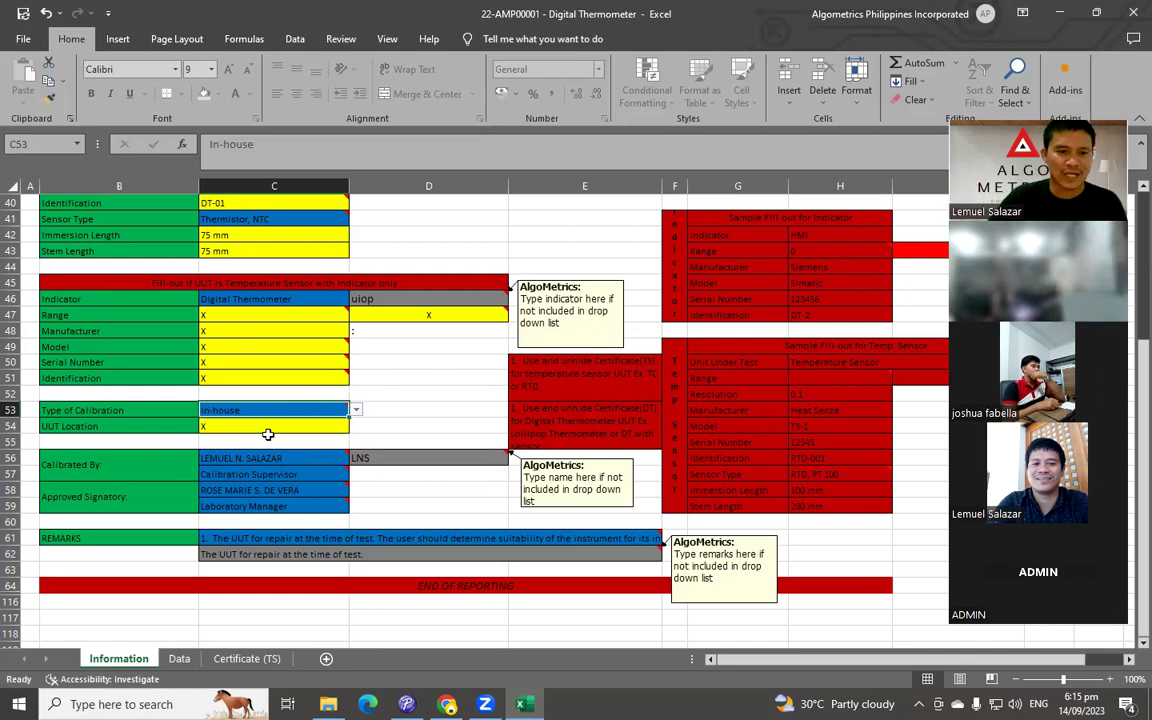
pyautogui.click(275, 423)
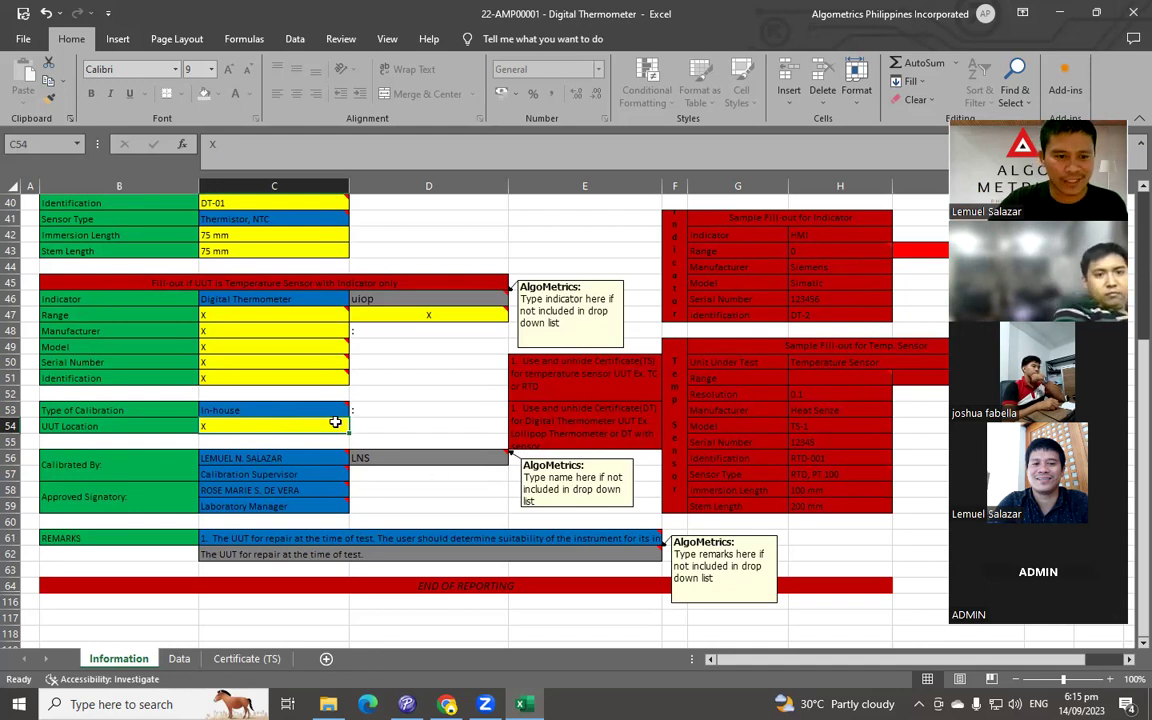
# Step: Enter Temperature Laboratory as the UUT Location on the Information sheet
pyautogui.moveTo(340, 413)
pyautogui.write('T')
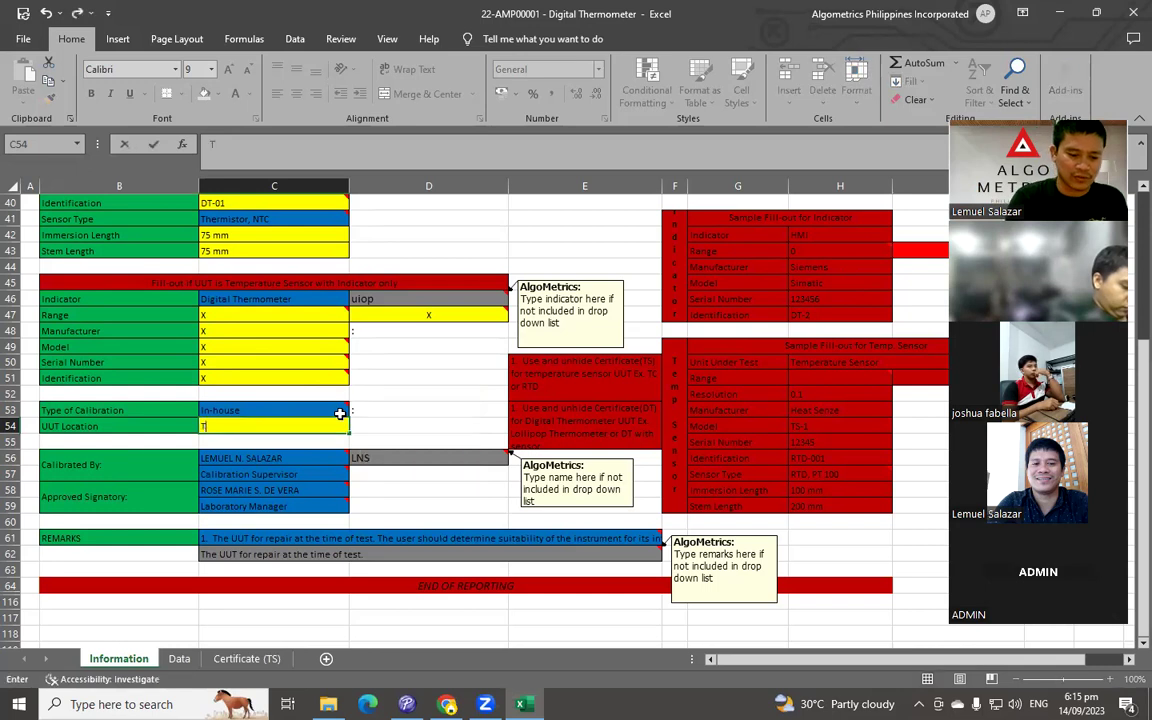
pyautogui.write('emperatu')
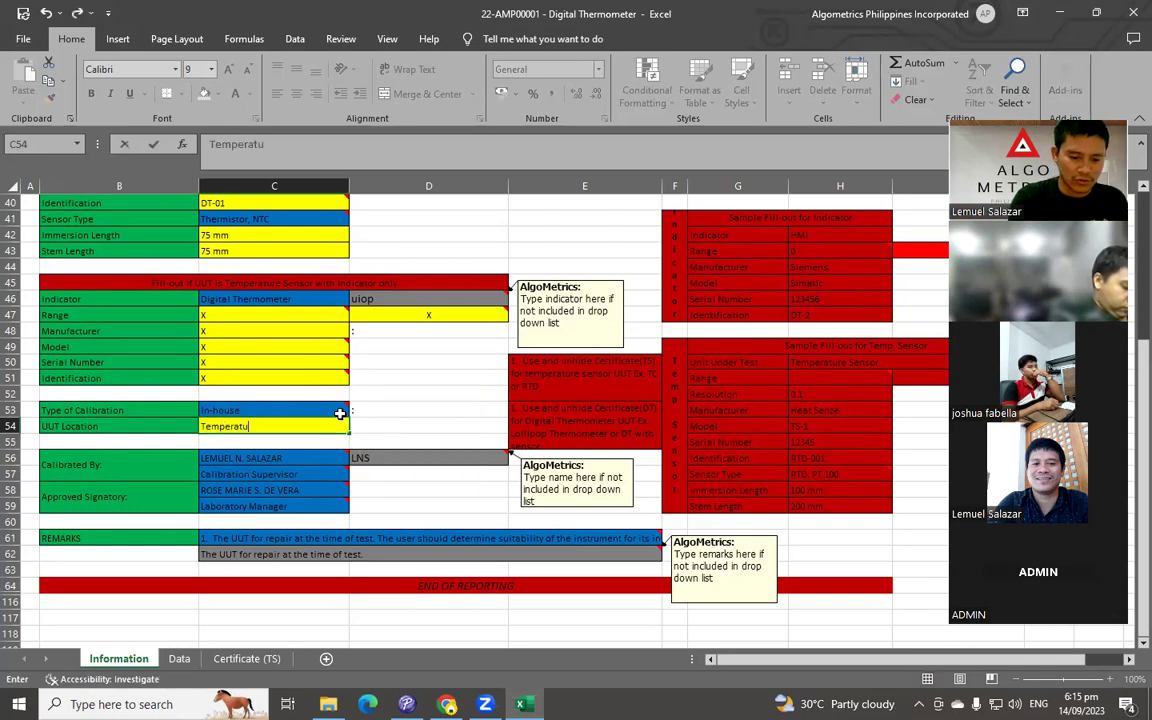
pyautogui.write('re Laborato')
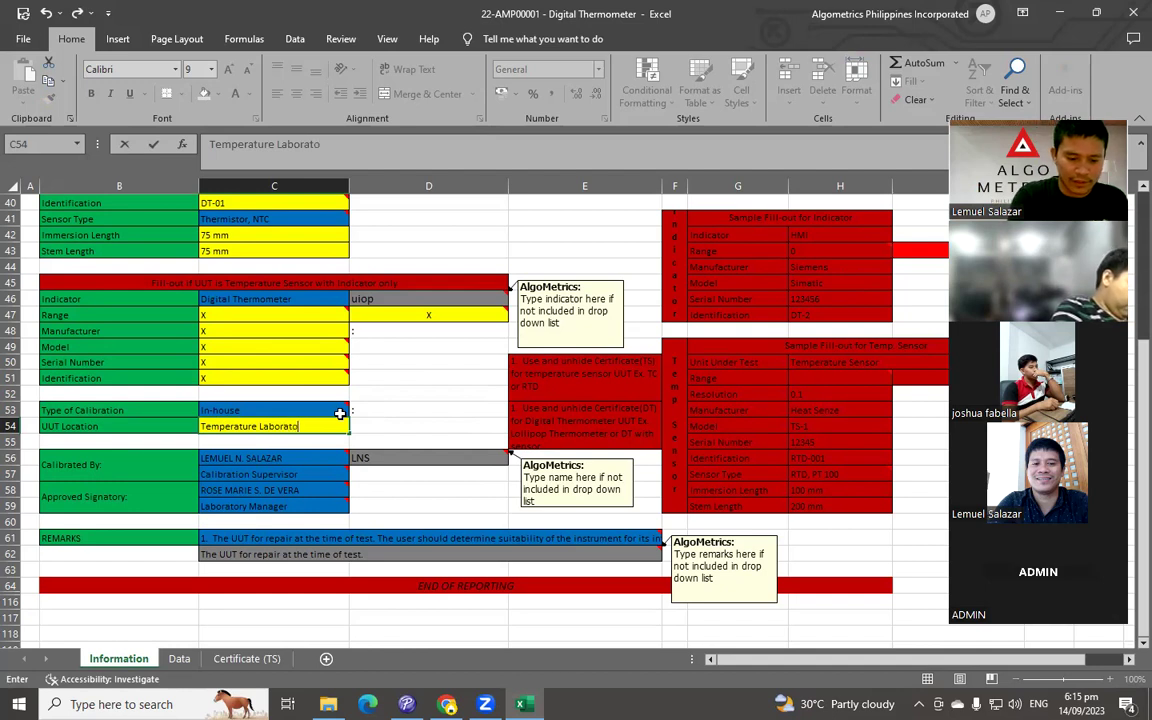
pyautogui.write('ry')
pyautogui.press('Return')
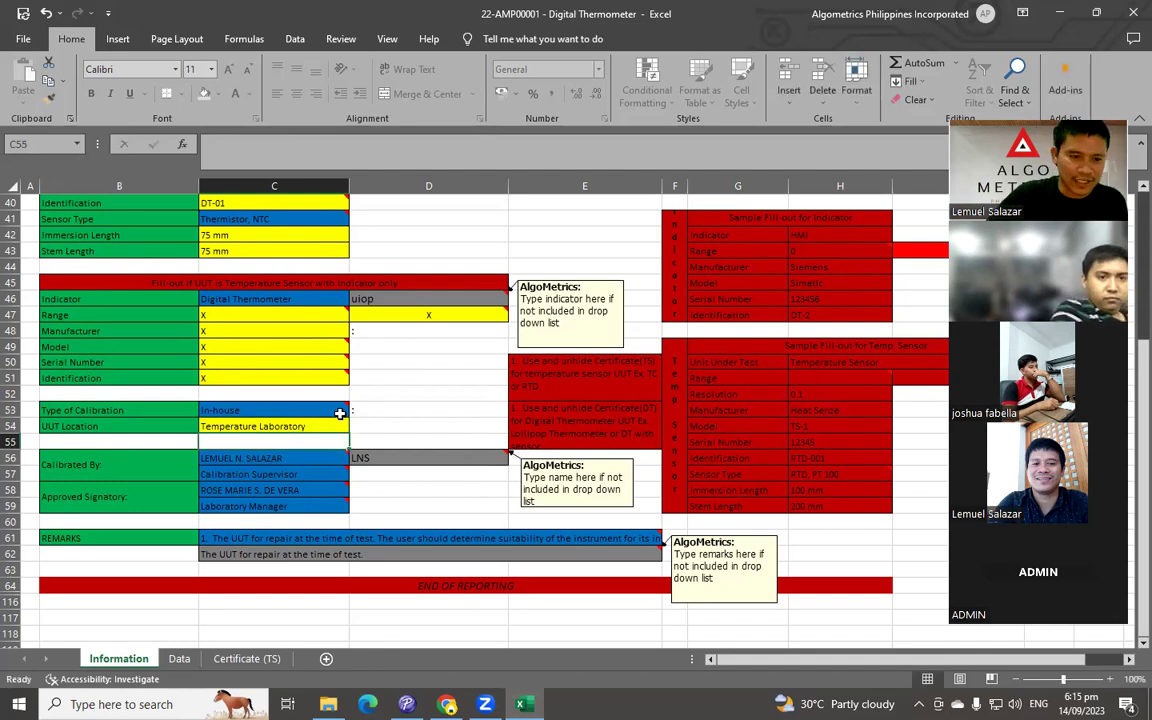
pyautogui.click(318, 426)
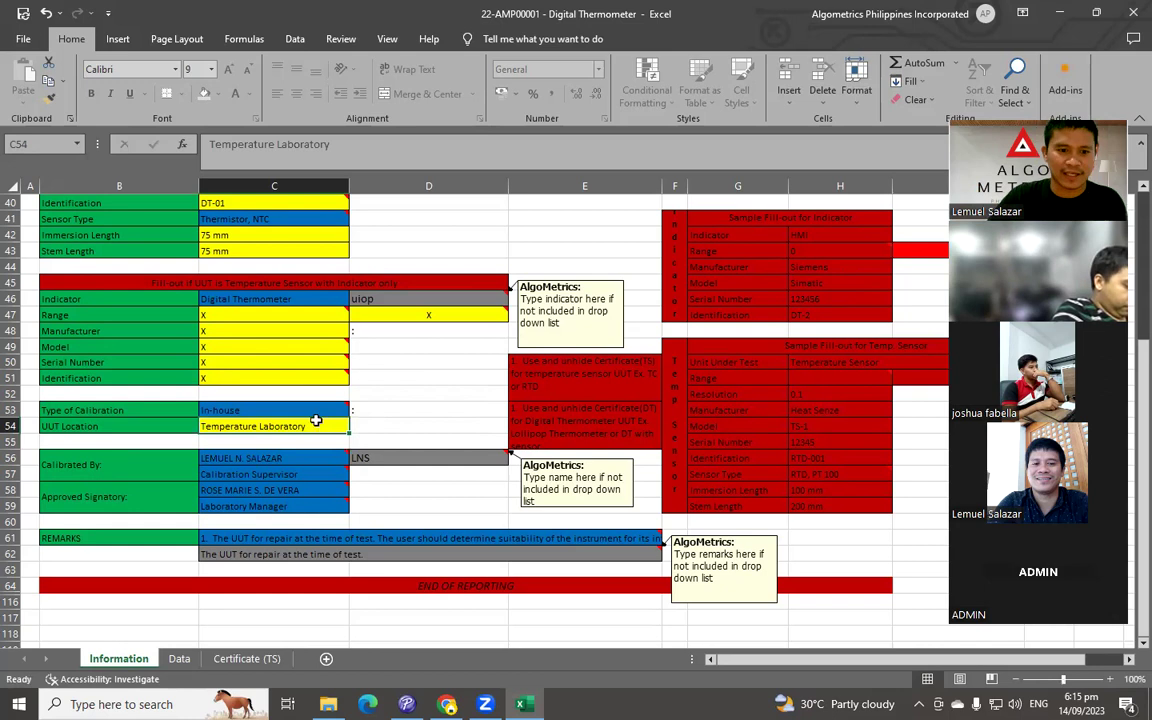
# Step: Check the UUT Location entry on the Certificate (TS) sheet, and return to the Information sheet
pyautogui.click(248, 659)
pyautogui.scroll(-1, 610, 434)
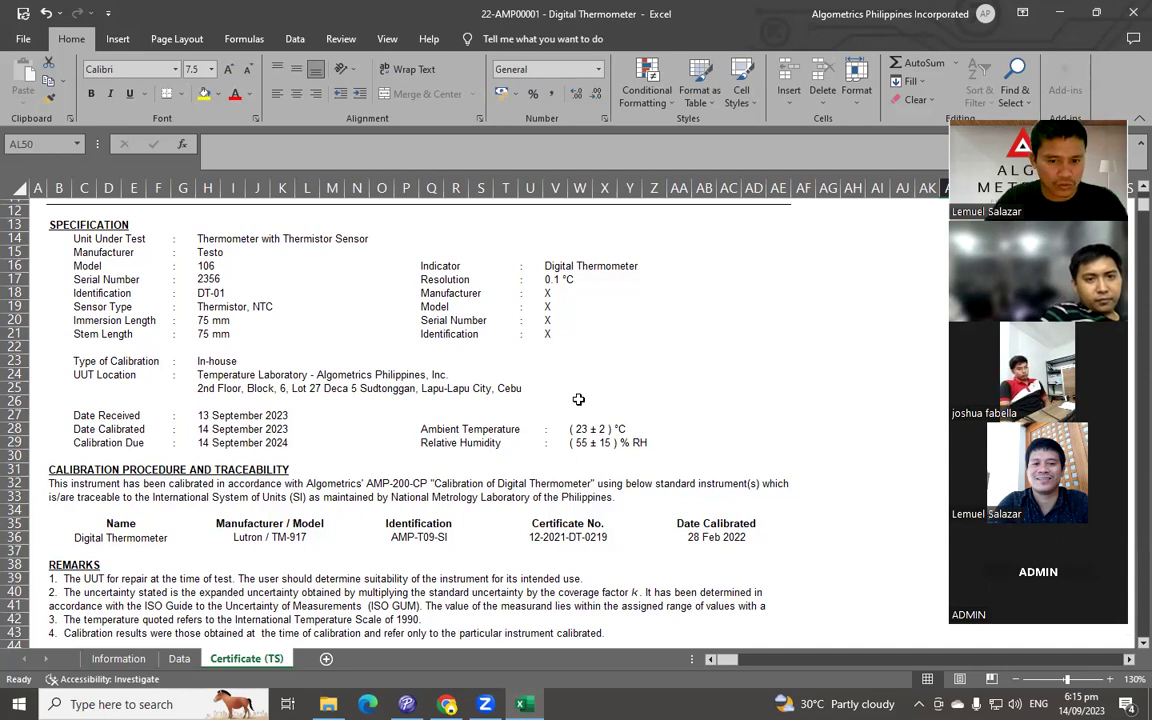
pyautogui.click(118, 658)
# Step: Examine the name and designation choices for Calibrated By and the cell for unlisted names, keeping the current selections
pyautogui.scroll(-1, 409, 482)
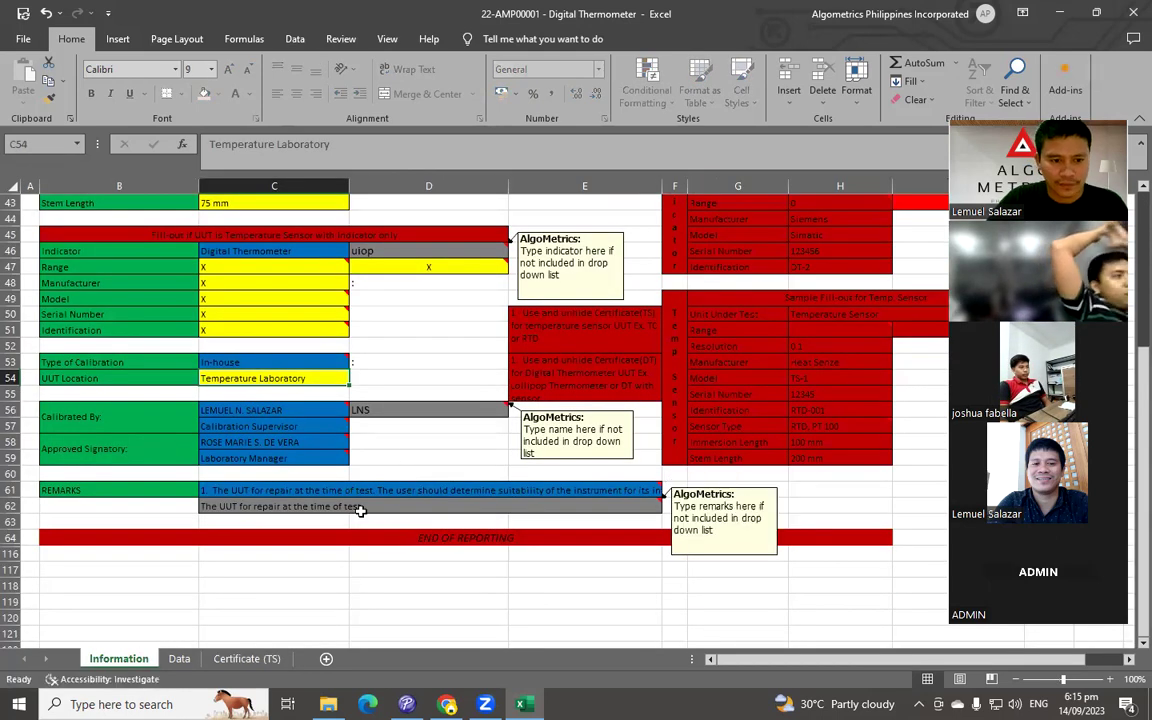
pyautogui.click(226, 410)
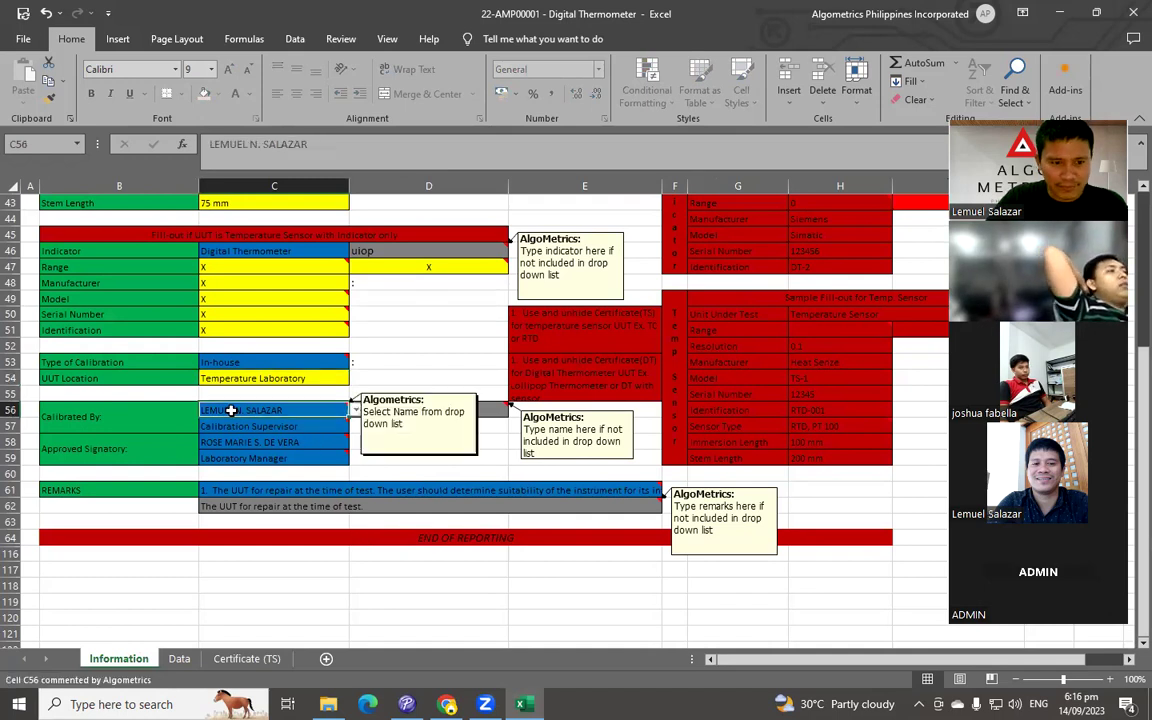
pyautogui.click(355, 410)
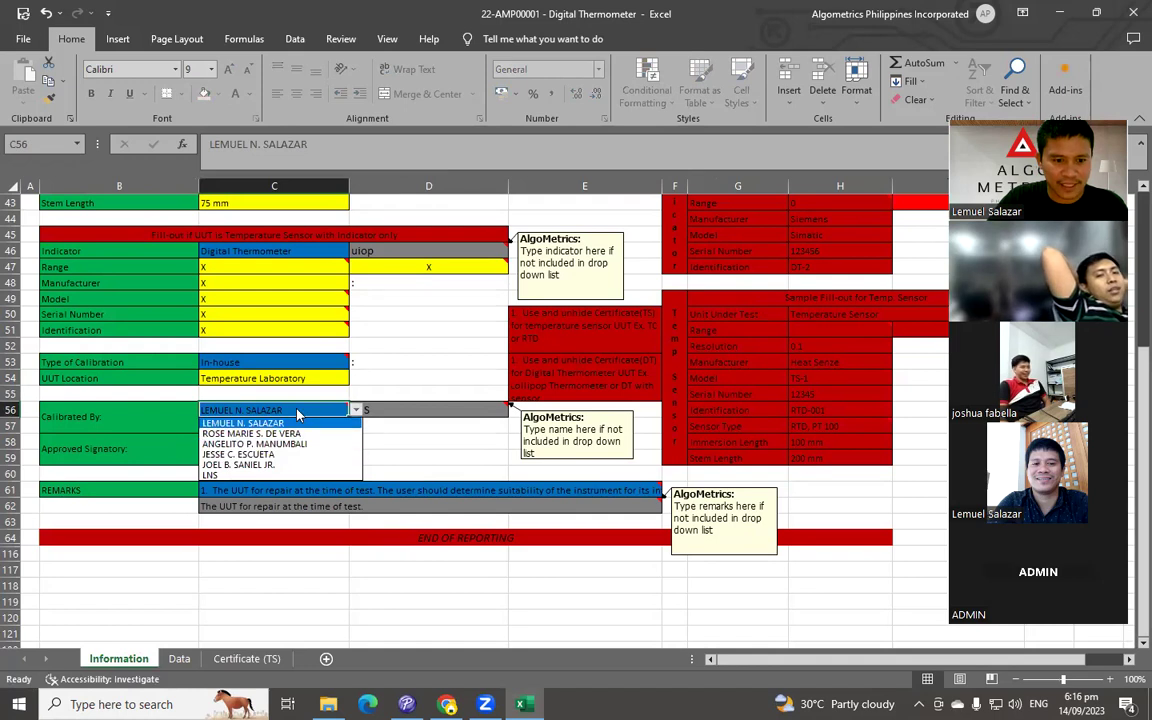
pyautogui.click(409, 410)
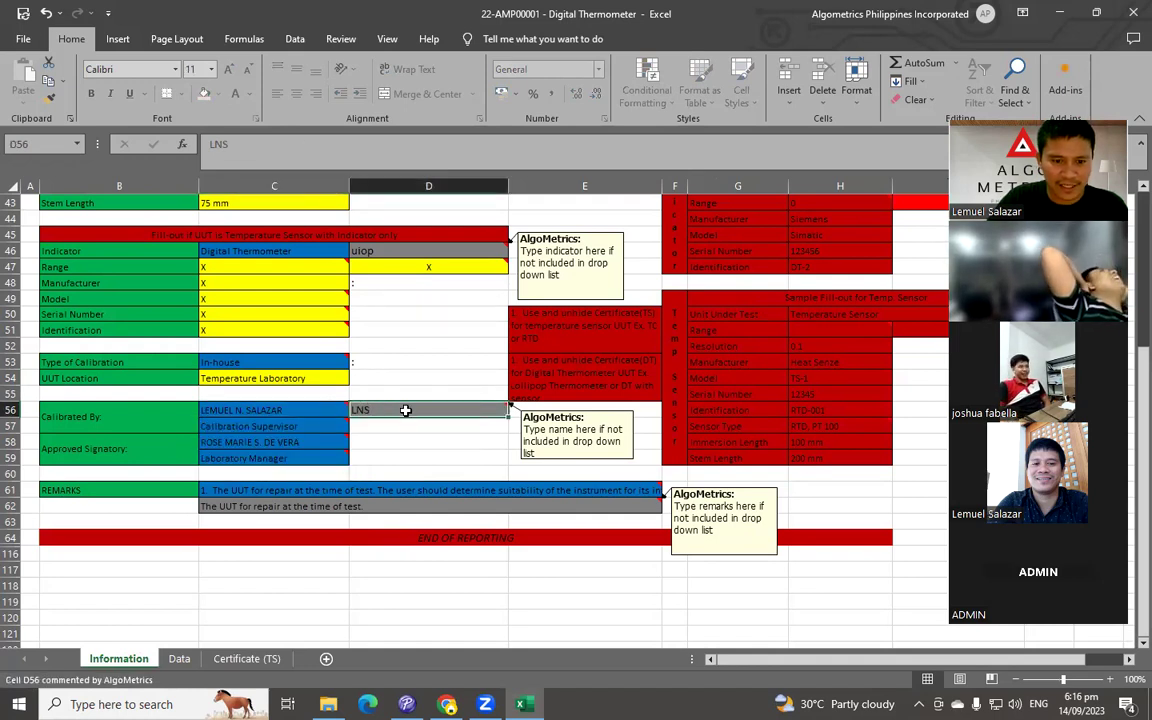
pyautogui.click(335, 410)
pyautogui.click(356, 410)
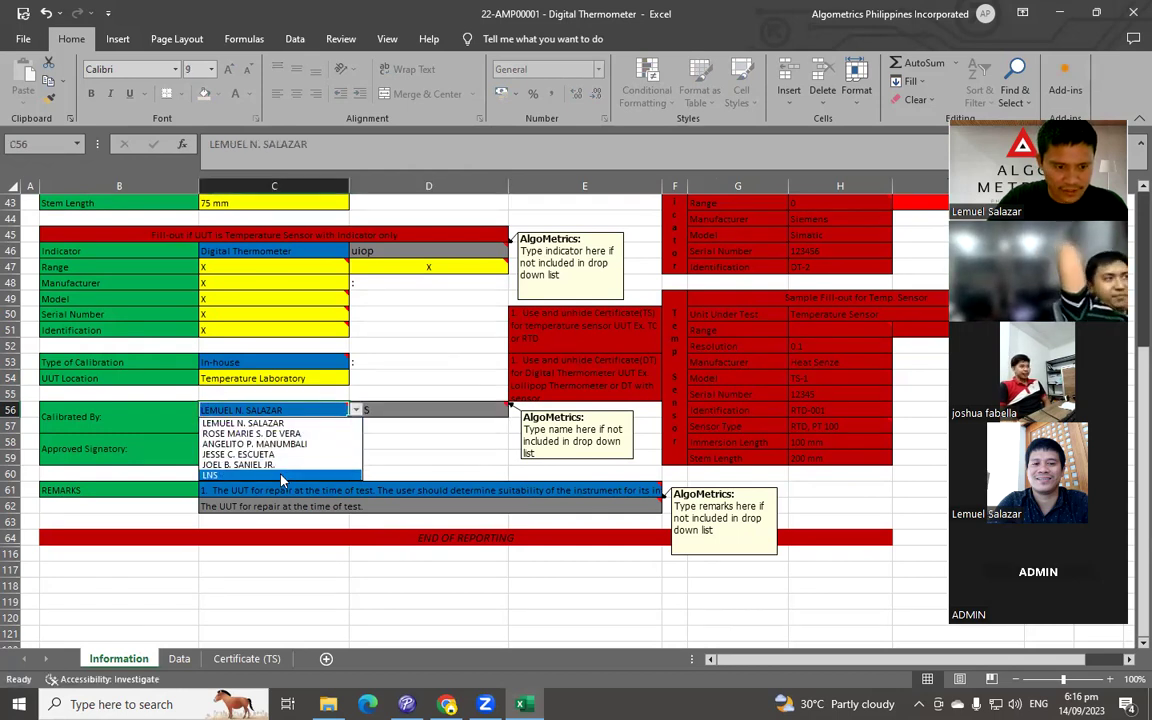
pyautogui.click(320, 427)
pyautogui.click(320, 429)
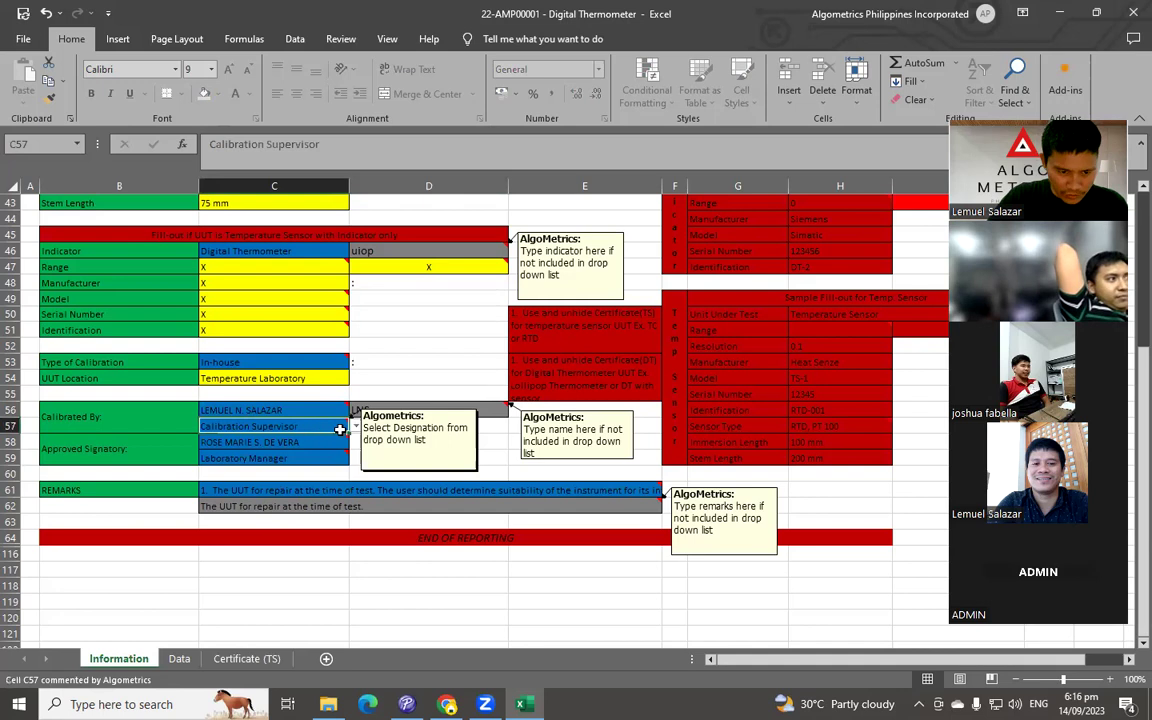
pyautogui.click(356, 427)
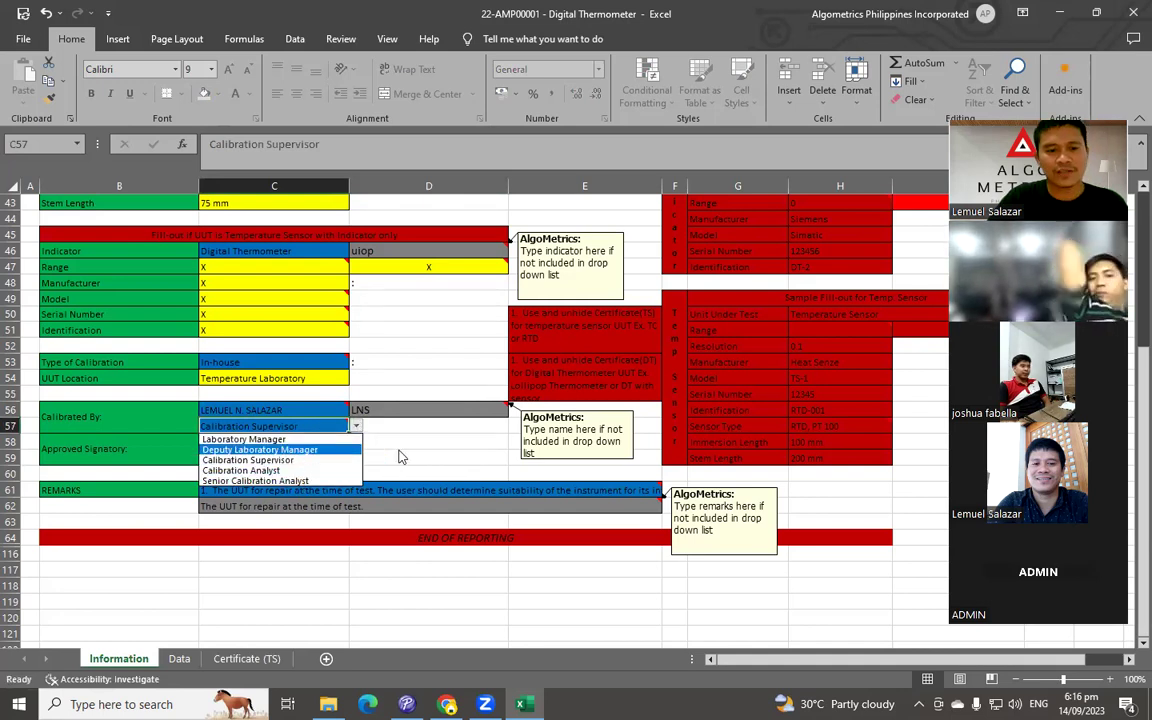
pyautogui.press('Escape')
# Step: Review the Approved Signatory name choices and pick the laboratory manager's name
pyautogui.scroll(-1, 231, 437)
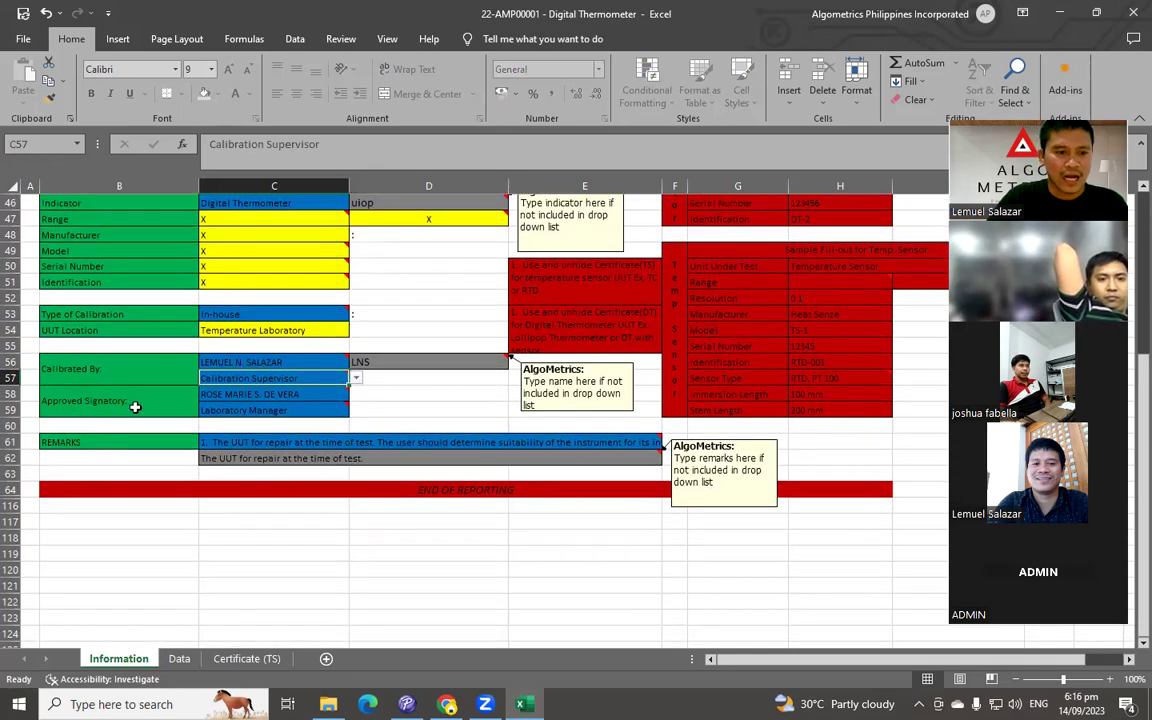
pyautogui.click(266, 397)
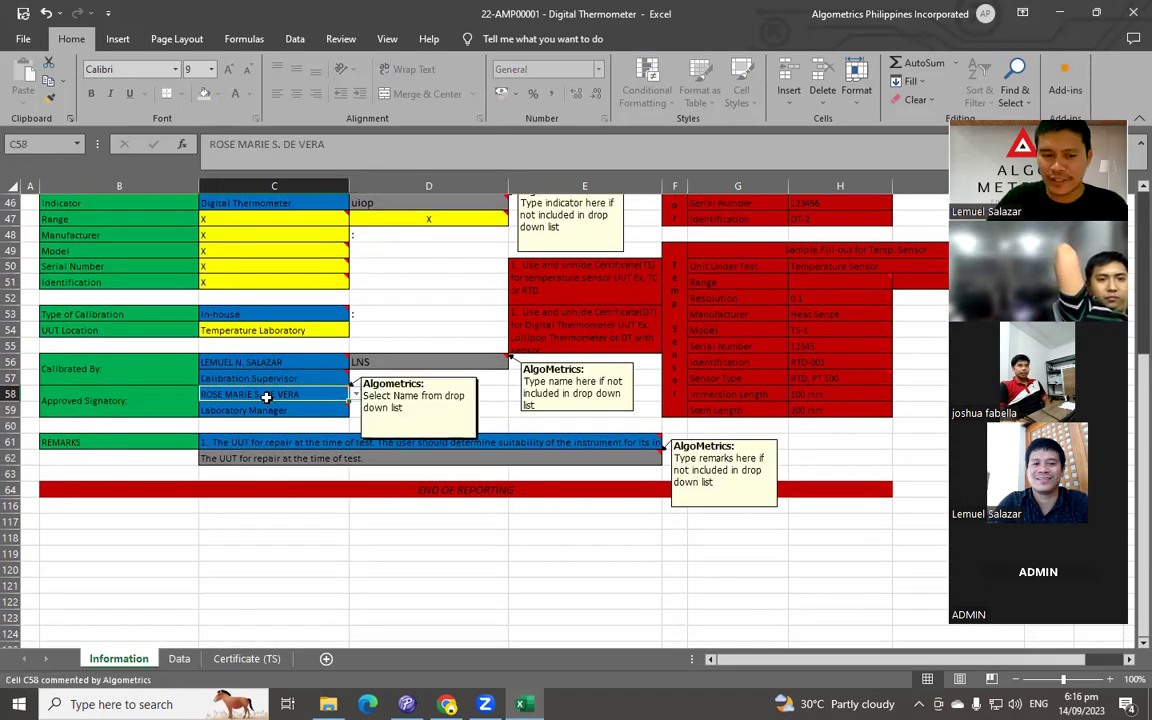
pyautogui.click(355, 396)
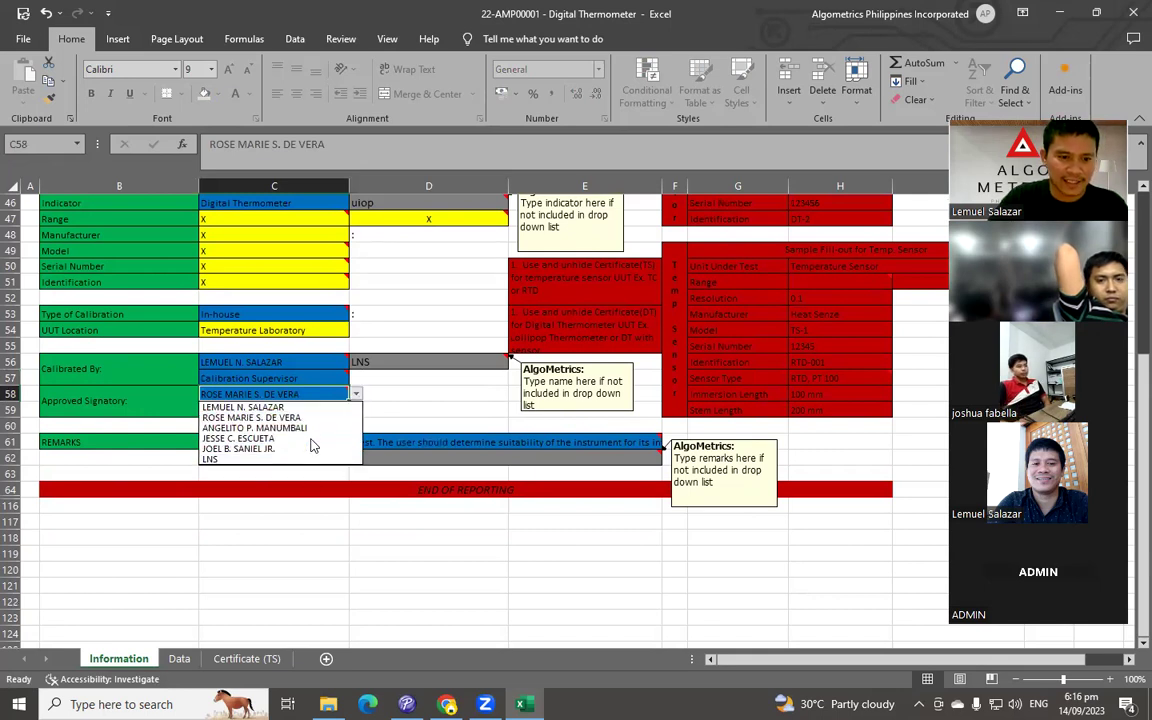
pyautogui.click(334, 400)
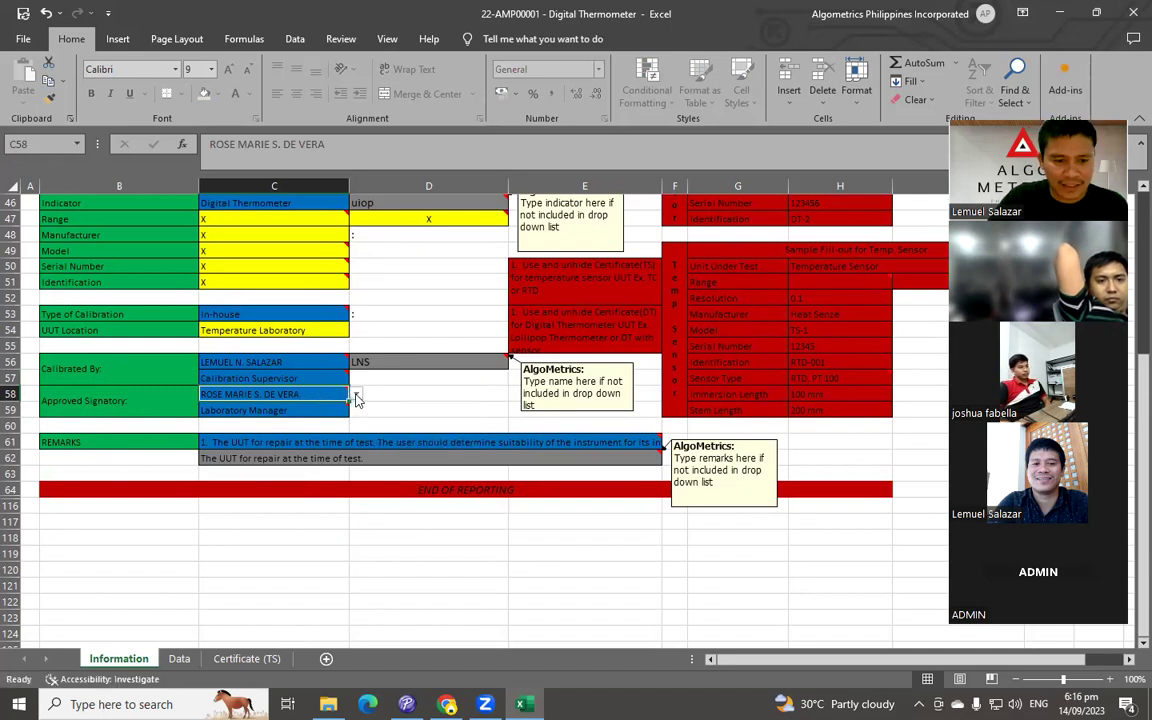
pyautogui.click(355, 397)
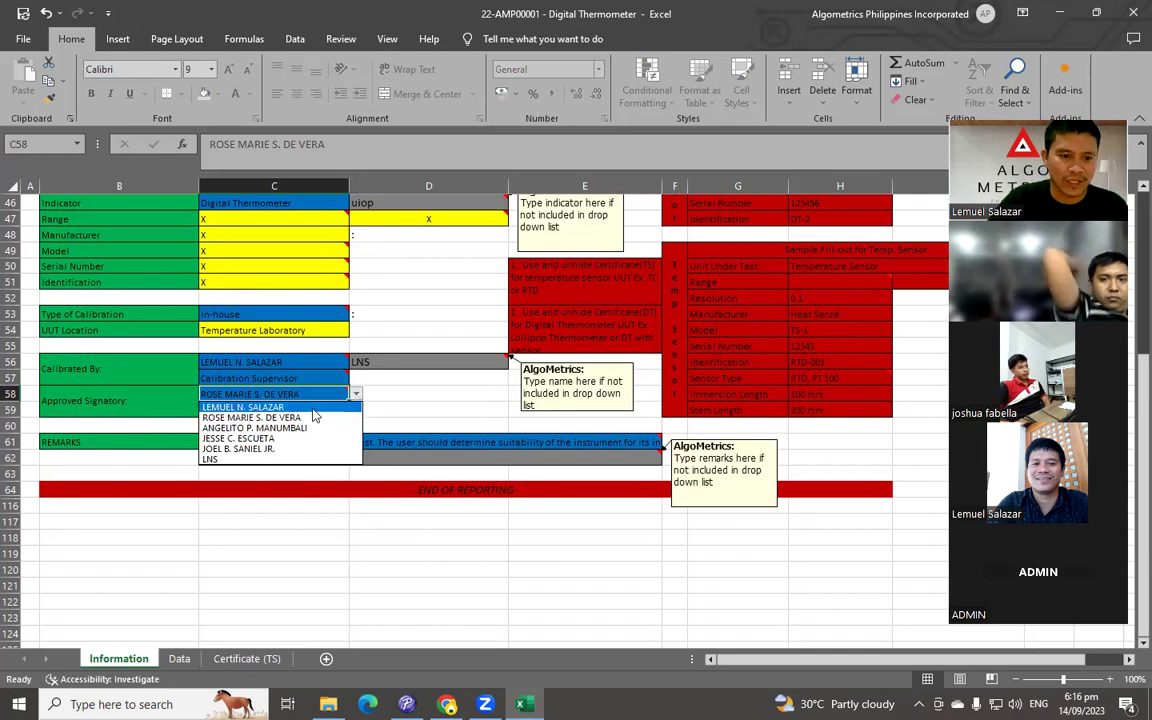
pyautogui.click(255, 417)
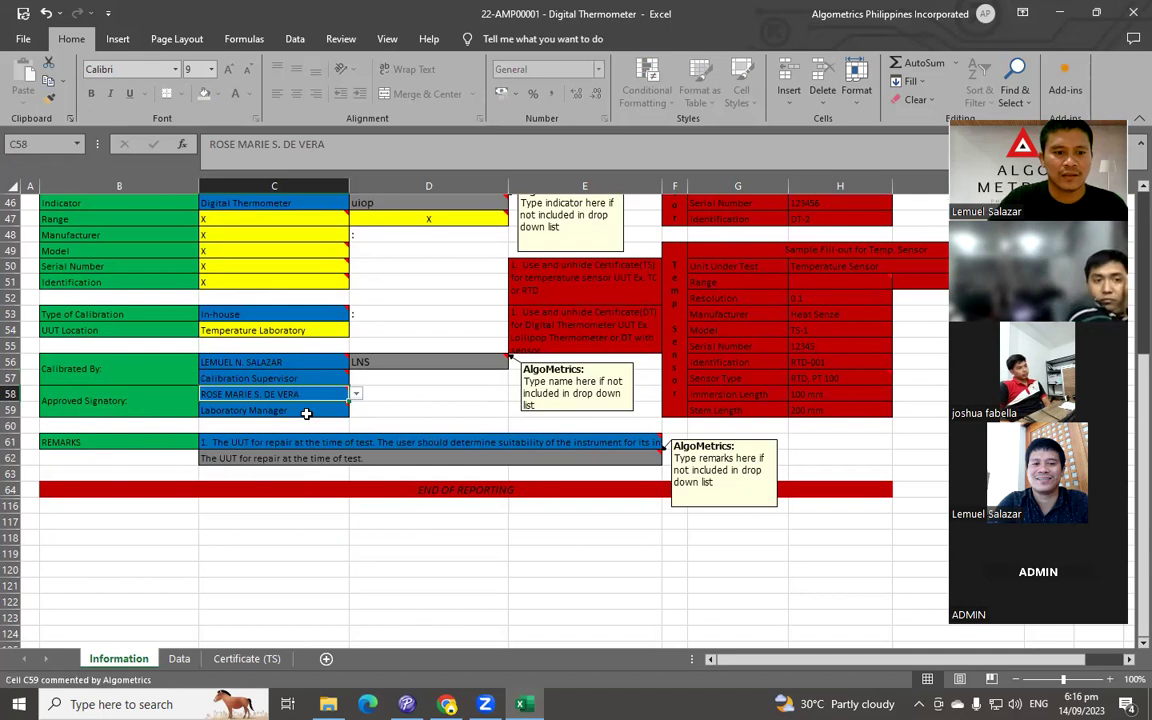
pyautogui.click(306, 413)
pyautogui.click(458, 409)
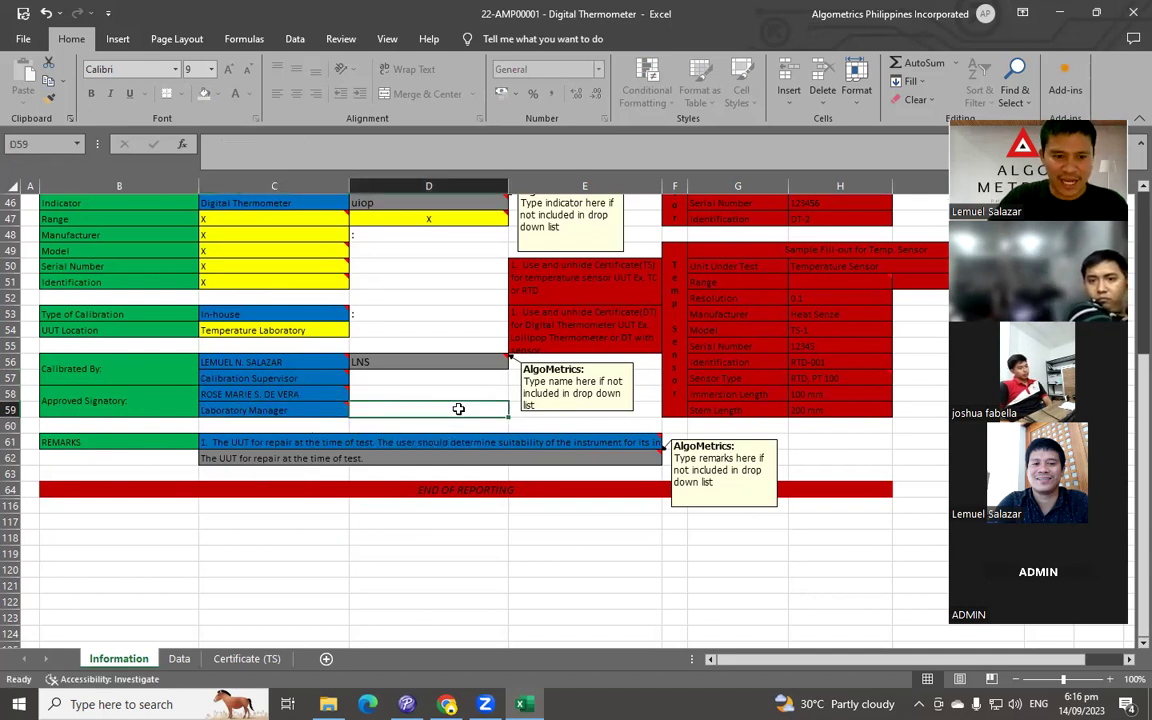
# Step: Try the REMARKS choices "Adjustments were performed on the UUT" and "UUT exhibited large deviation"
pyautogui.scroll(-1, 300, 392)
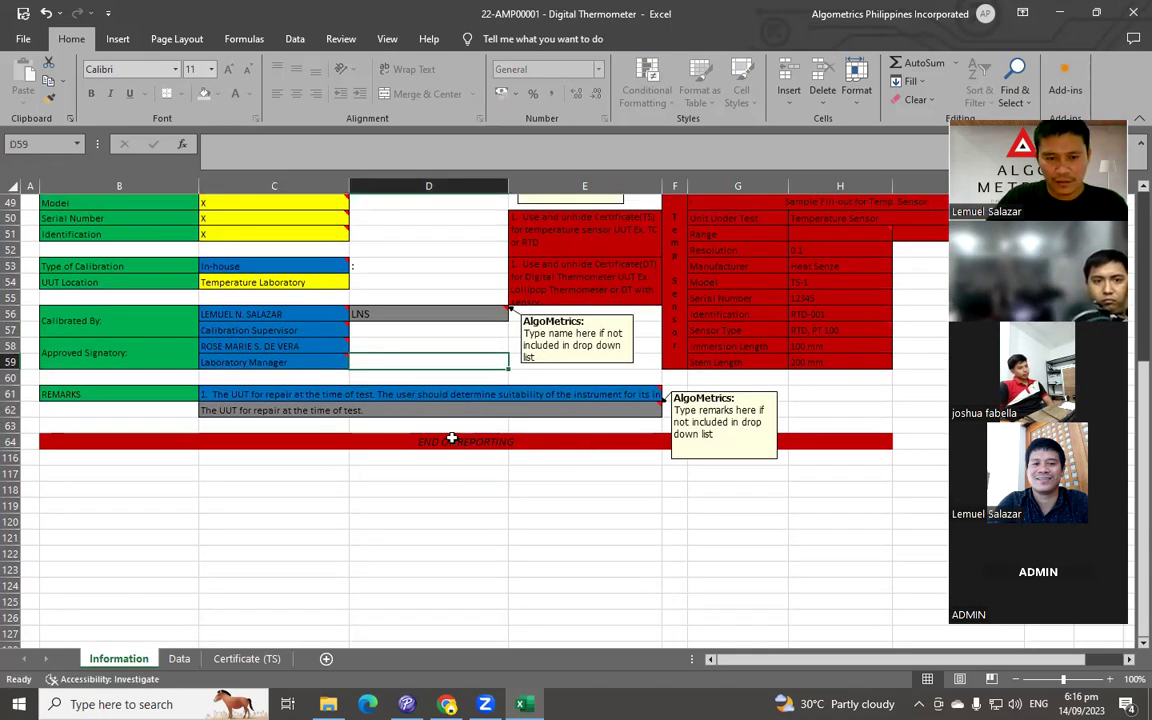
pyautogui.click(293, 395)
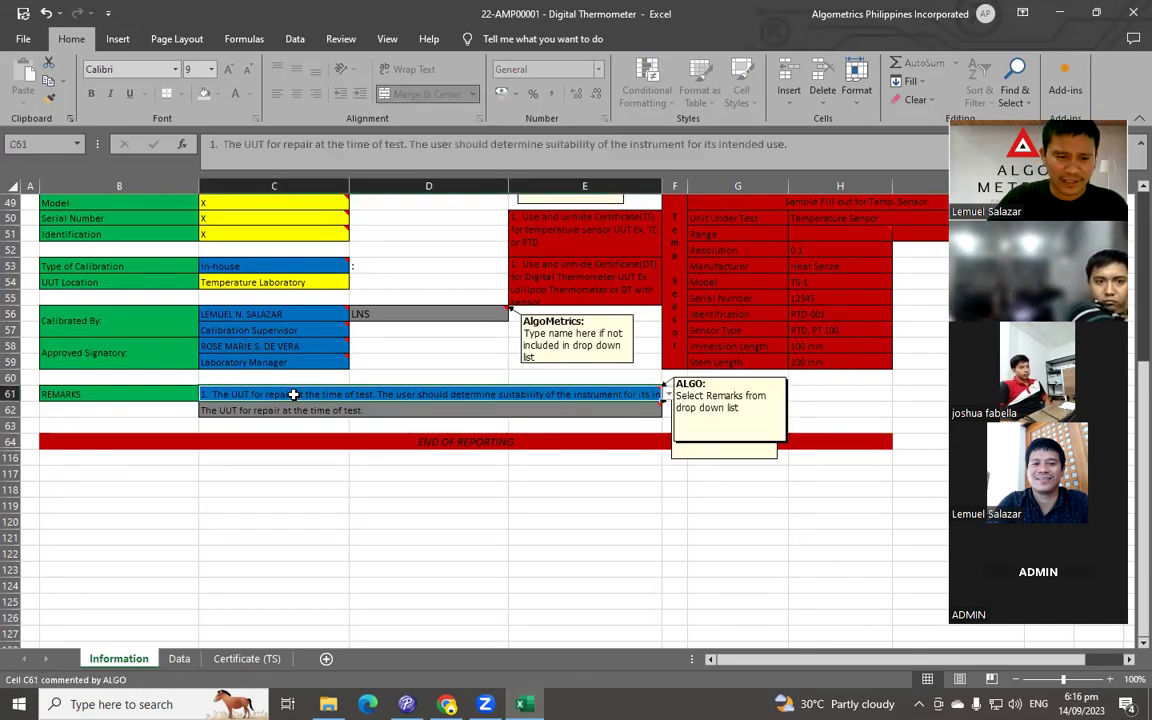
pyautogui.click(668, 395)
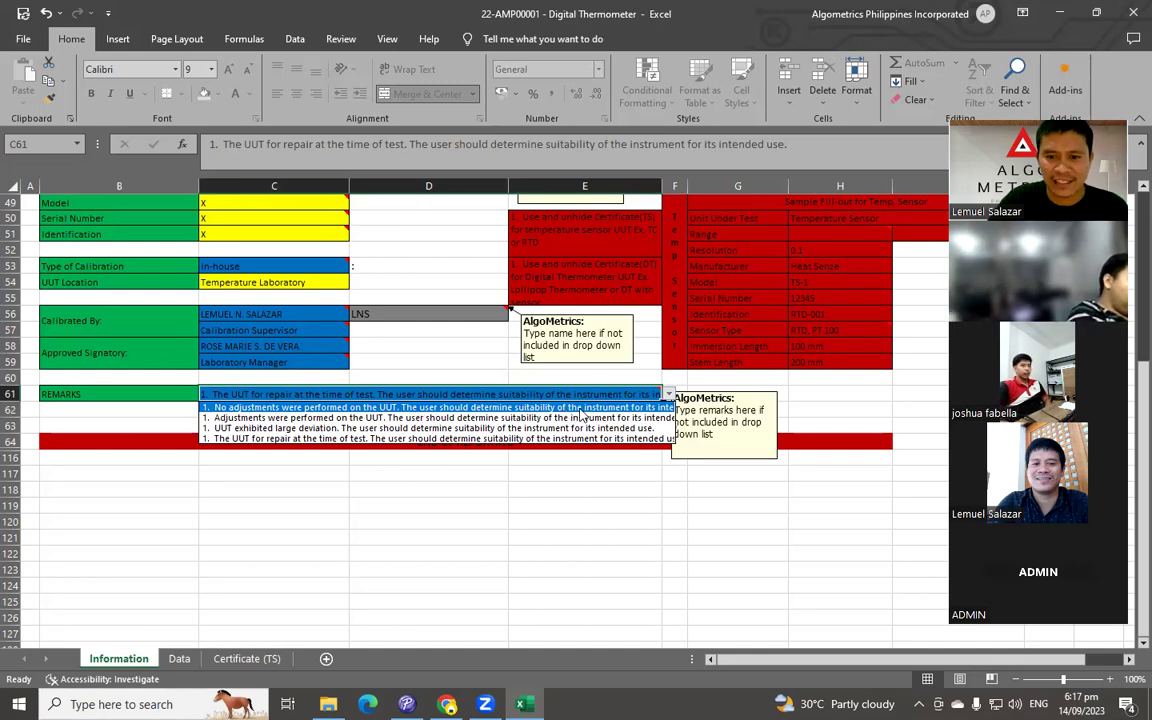
pyautogui.click(257, 418)
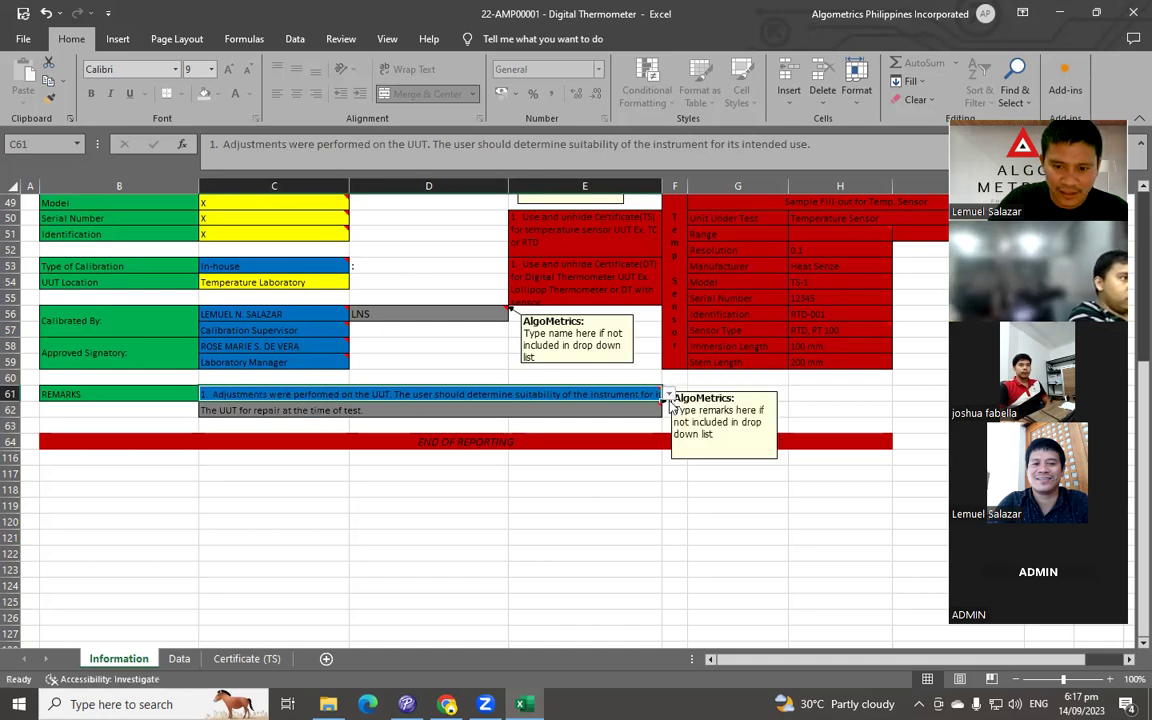
pyautogui.click(668, 394)
pyautogui.click(290, 417)
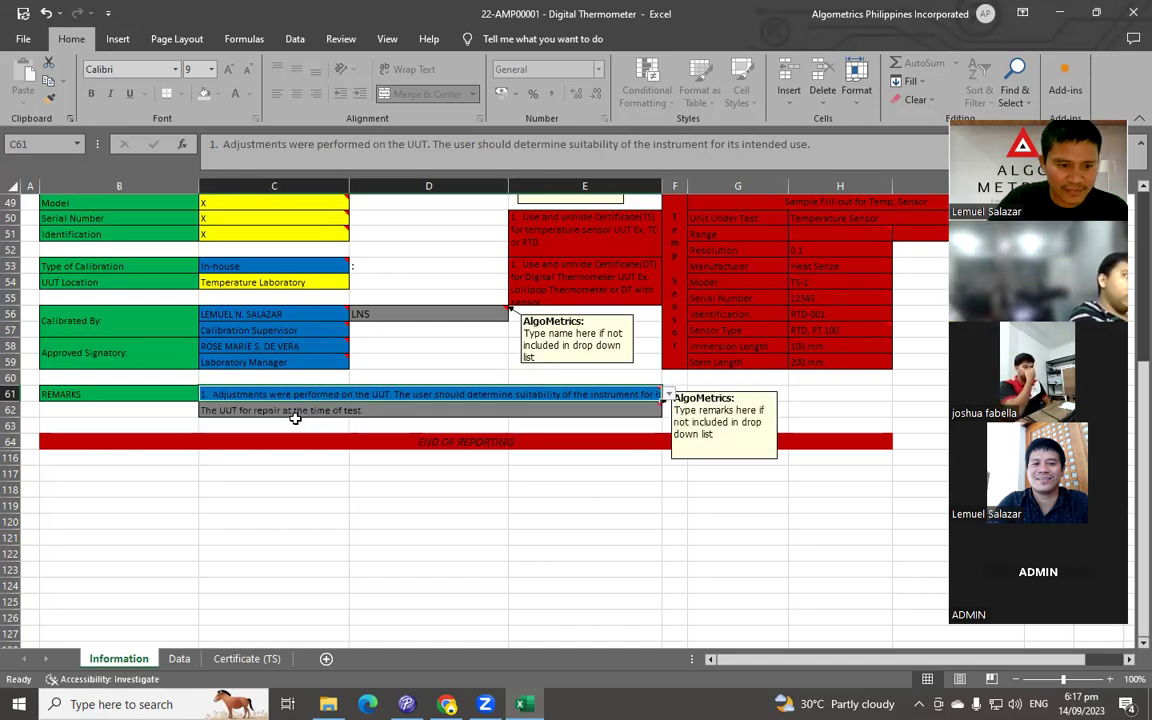
pyautogui.click(668, 394)
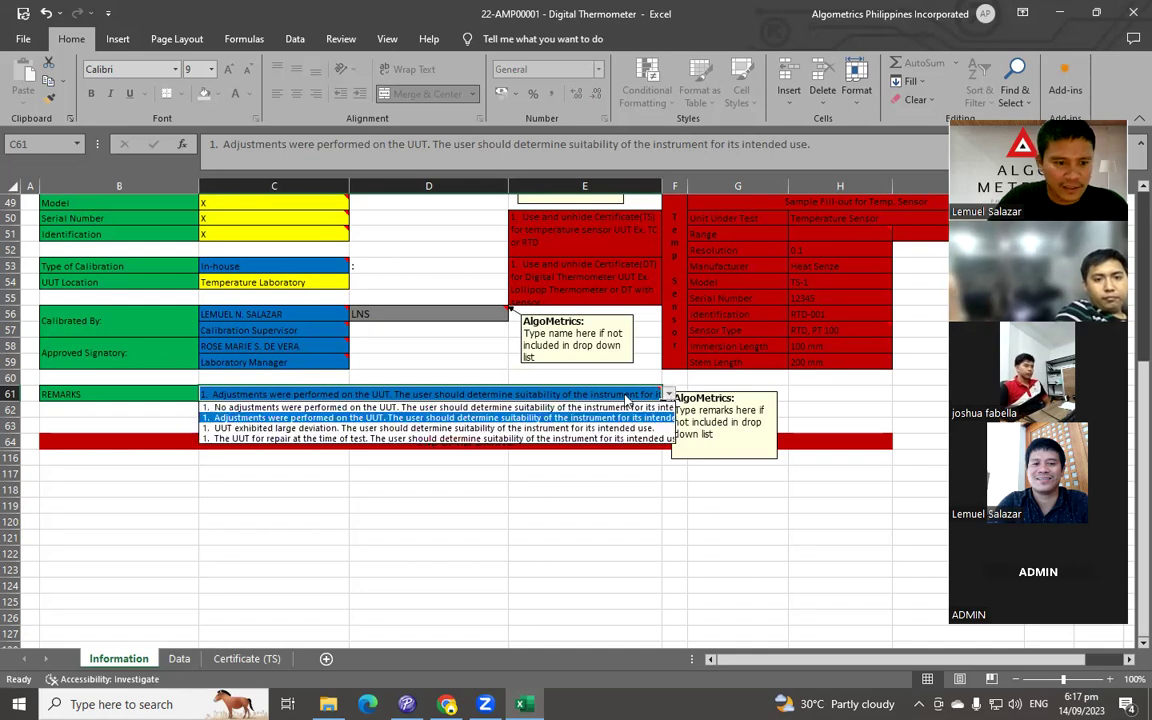
pyautogui.click(420, 428)
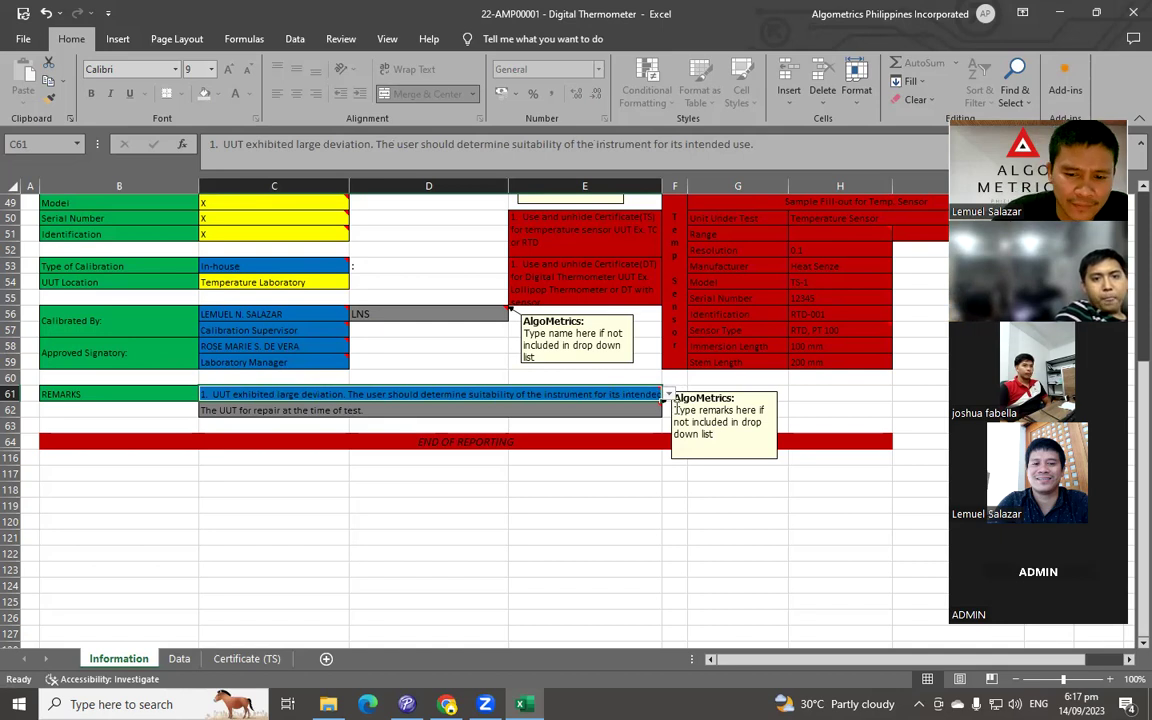
# Step: Set the REMARKS entry to "The UUT for repair at the time of test"
pyautogui.click(668, 395)
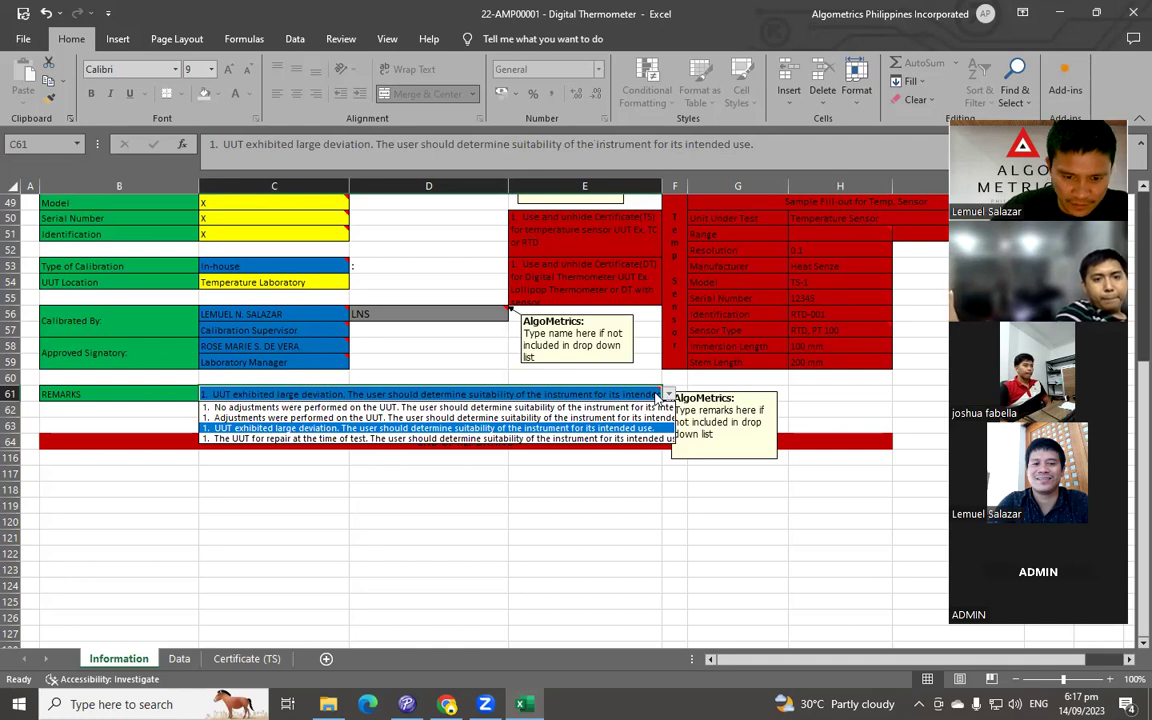
pyautogui.click(627, 441)
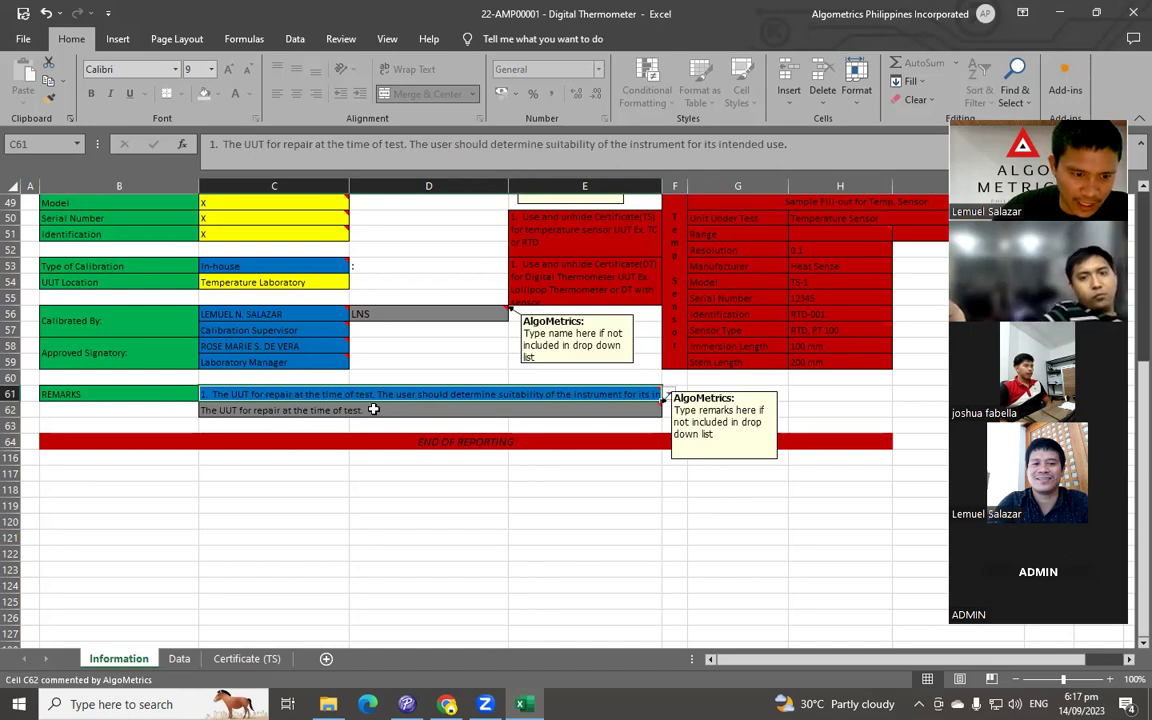
pyautogui.click(668, 395)
pyautogui.click(380, 437)
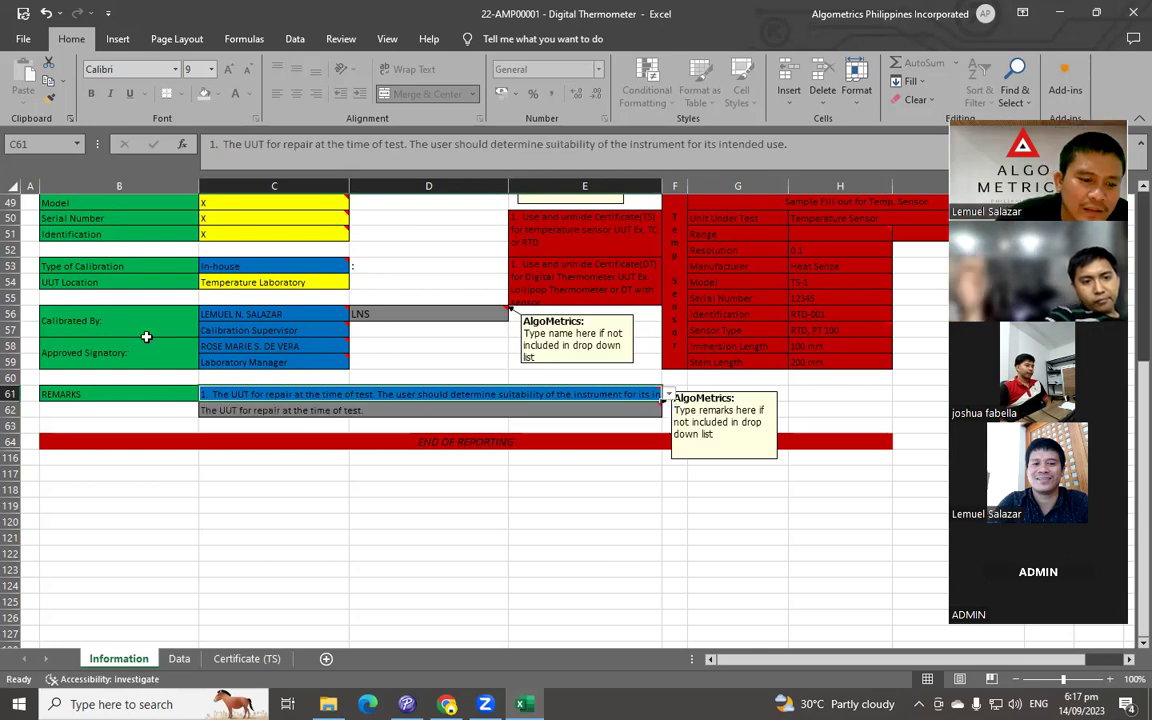
# Step: Examine the custom remark cell and compare it with the listed REMARKS choices, keeping the current selection
pyautogui.click(267, 410)
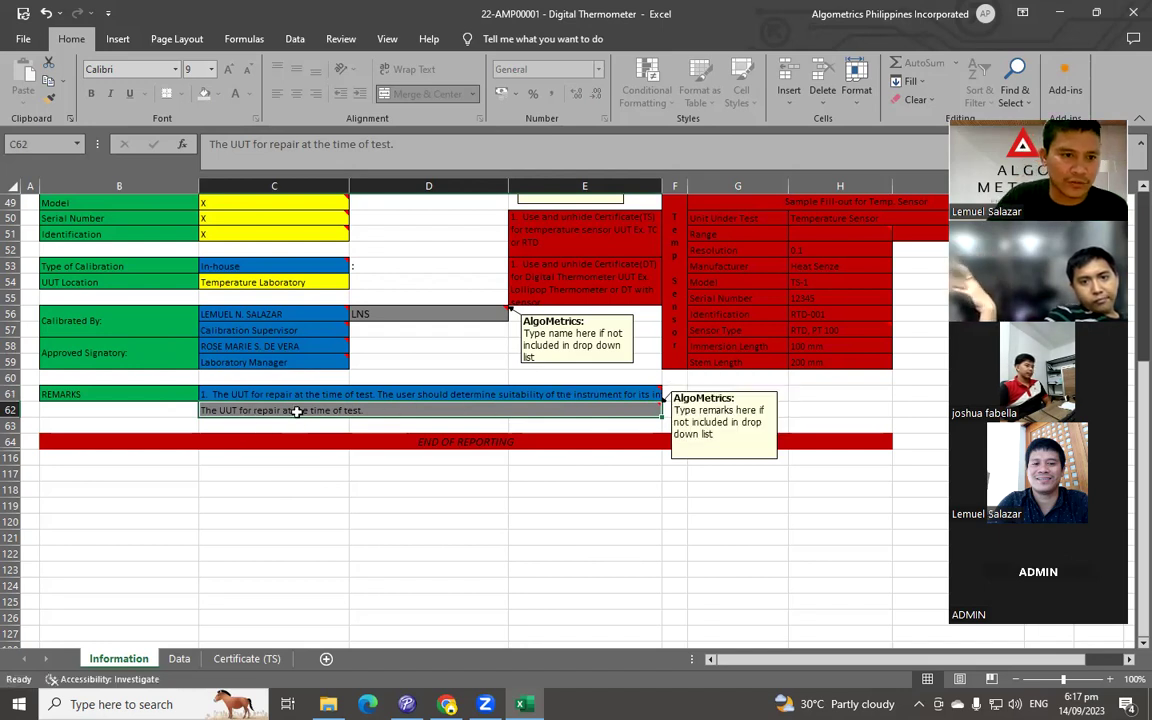
pyautogui.click(647, 392)
pyautogui.click(667, 396)
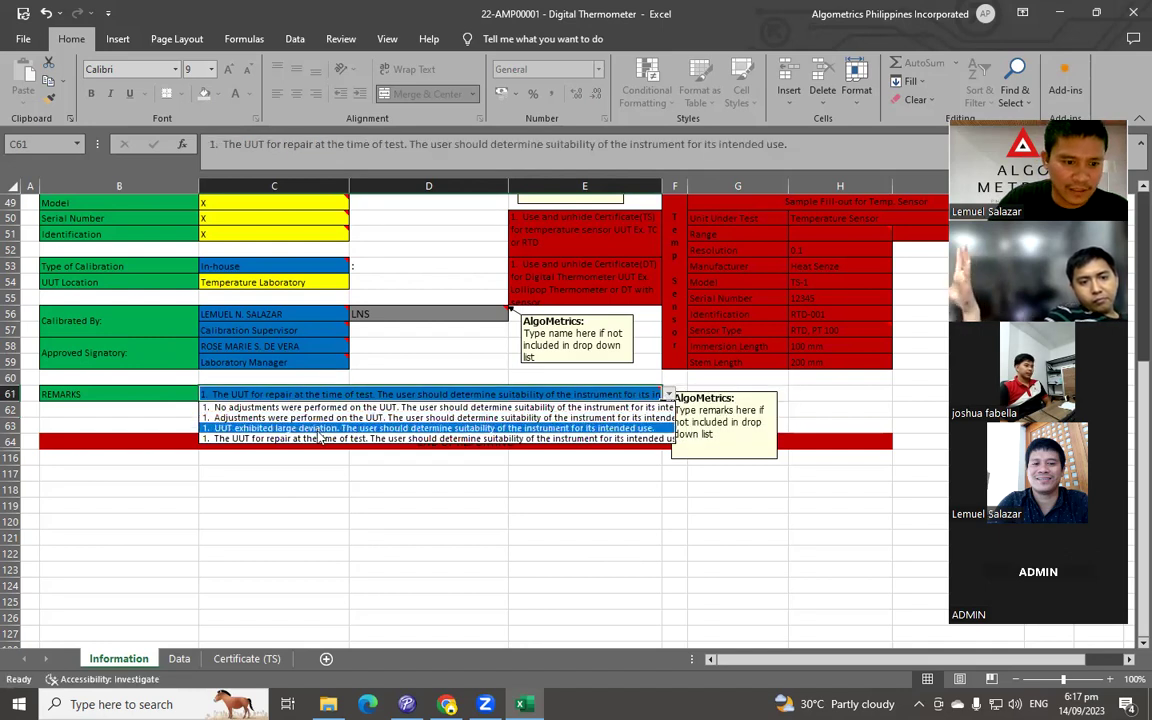
pyautogui.click(290, 400)
# Step: Check the REMARKS section on the Certificate (TS) sheet, and return to the Information sheet
pyautogui.click(244, 658)
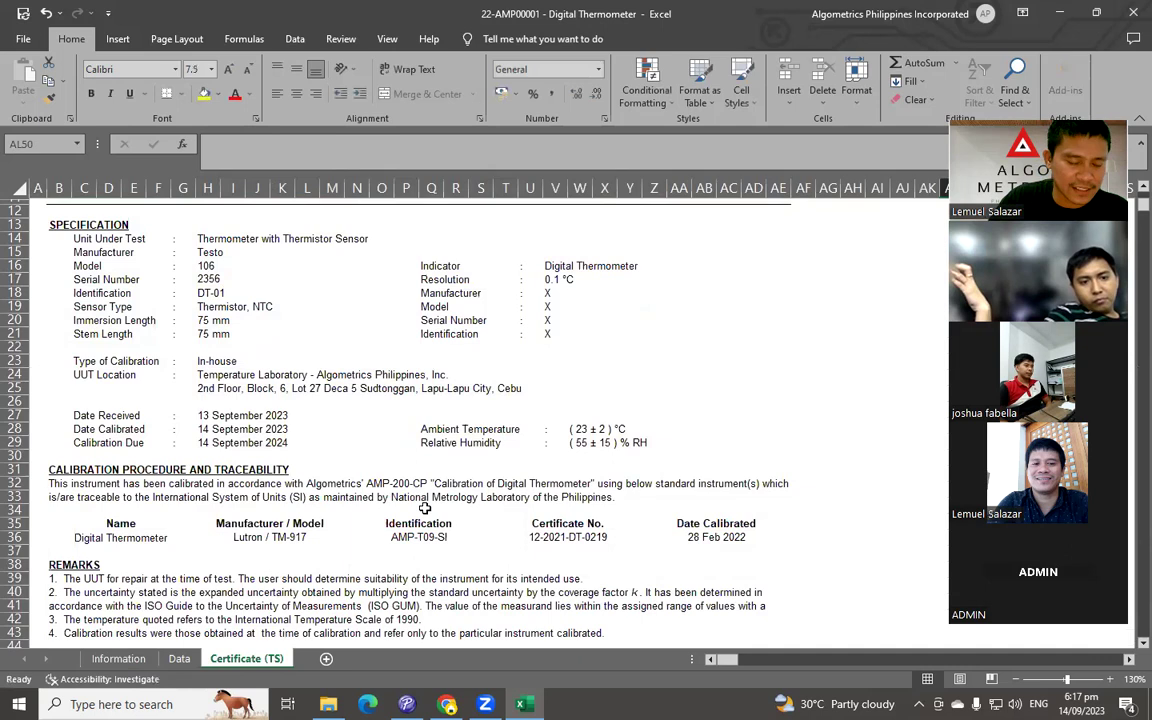
pyautogui.scroll(-8, 420, 495)
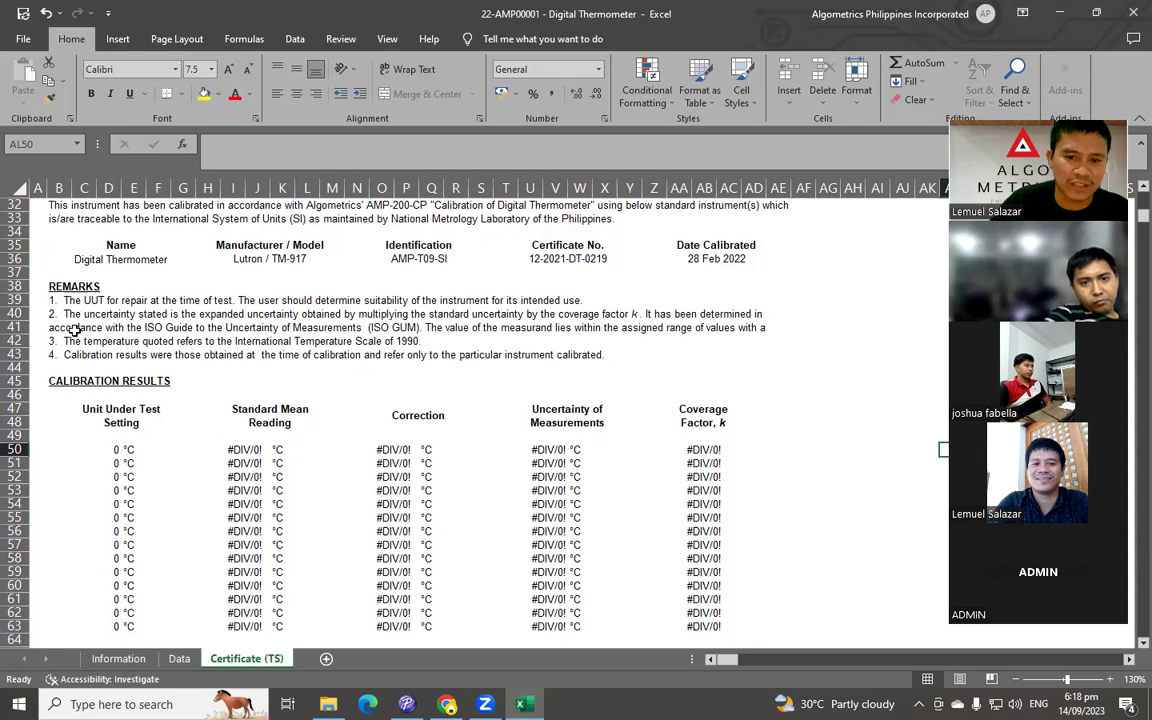
pyautogui.click(120, 659)
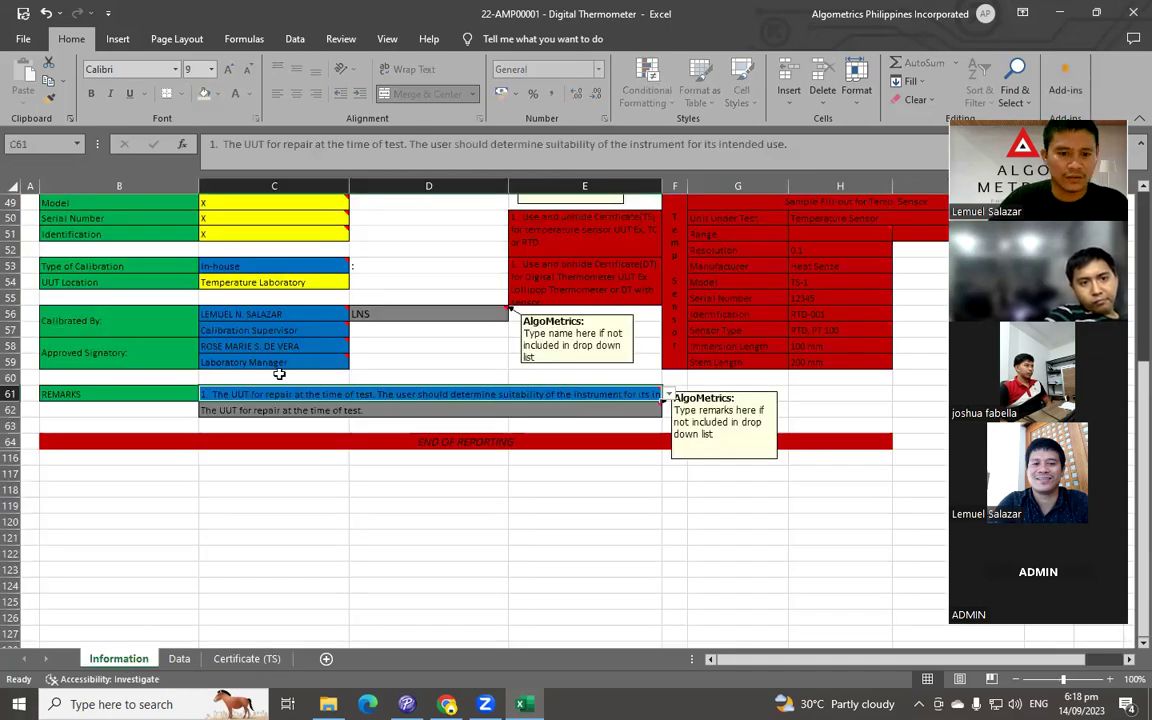
# Step: Review the custom remark cell and the notes on which certificate sheet to use for each type of unit
pyautogui.click(352, 410)
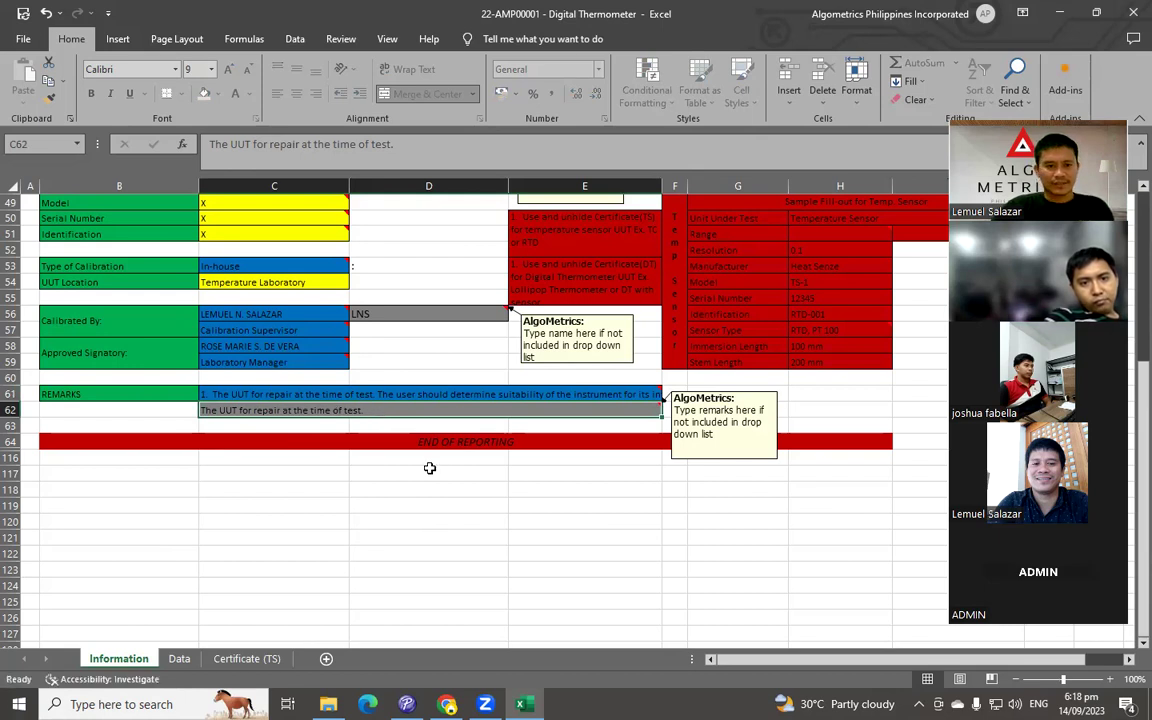
pyautogui.scroll(2, 459, 516)
pyautogui.scroll(3, 459, 516)
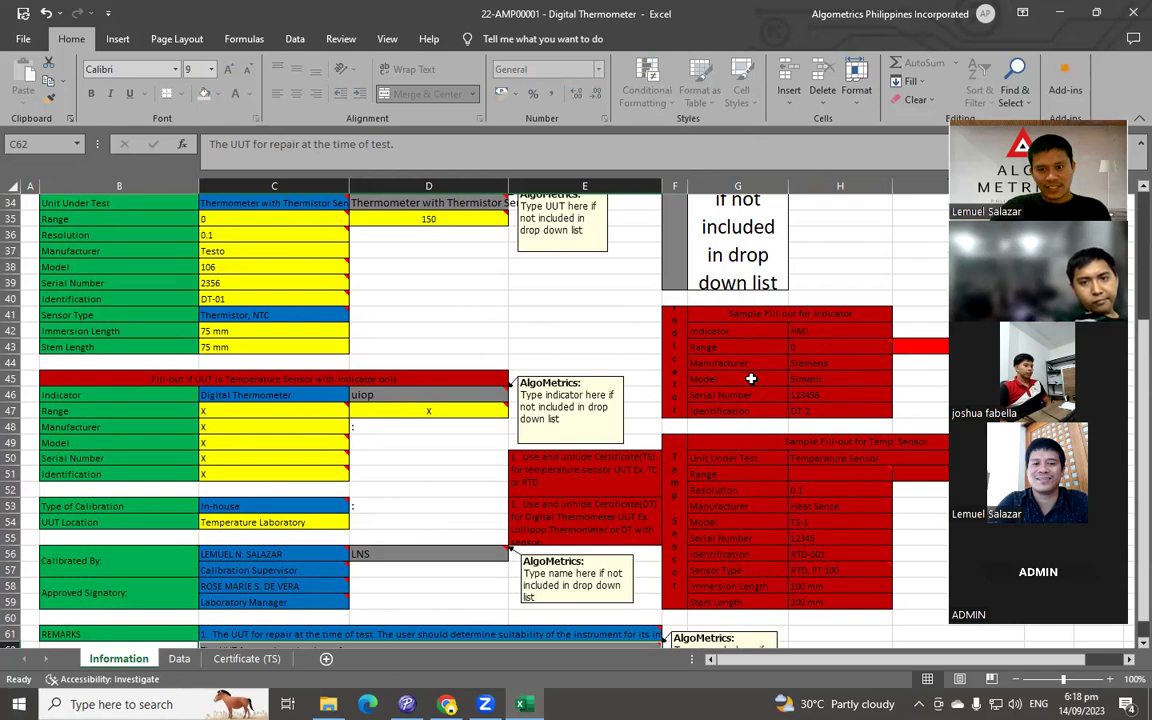
pyautogui.scroll(-1, 751, 378)
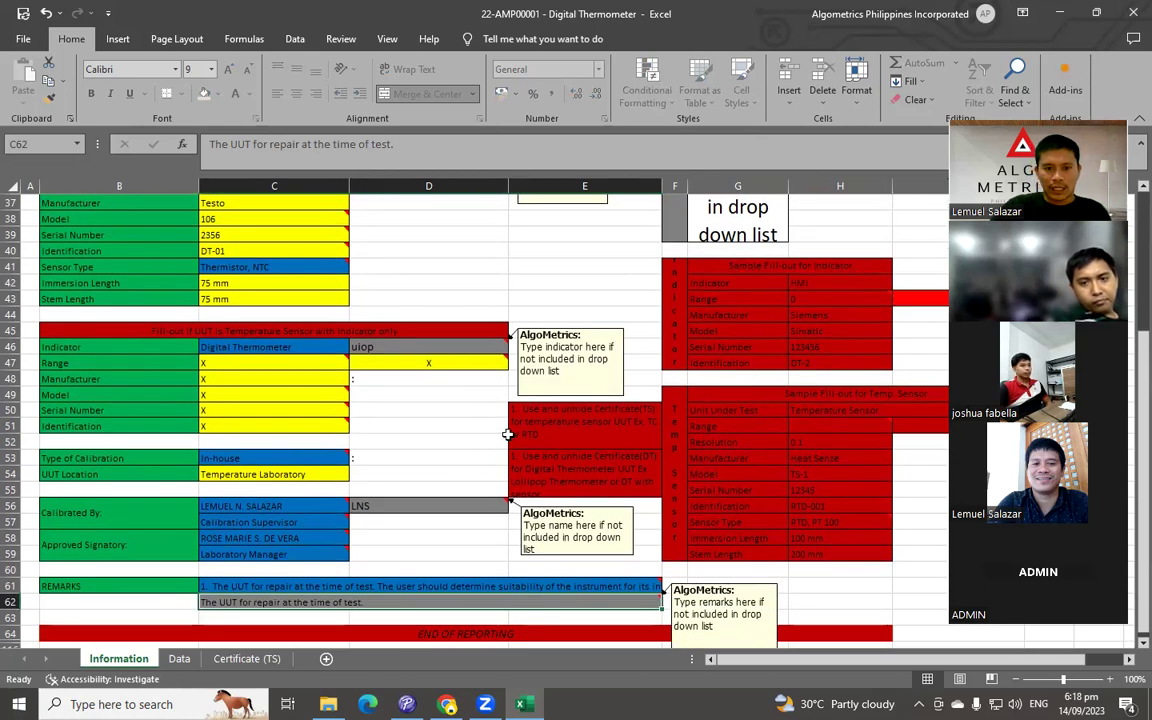
pyautogui.scroll(-1, 508, 434)
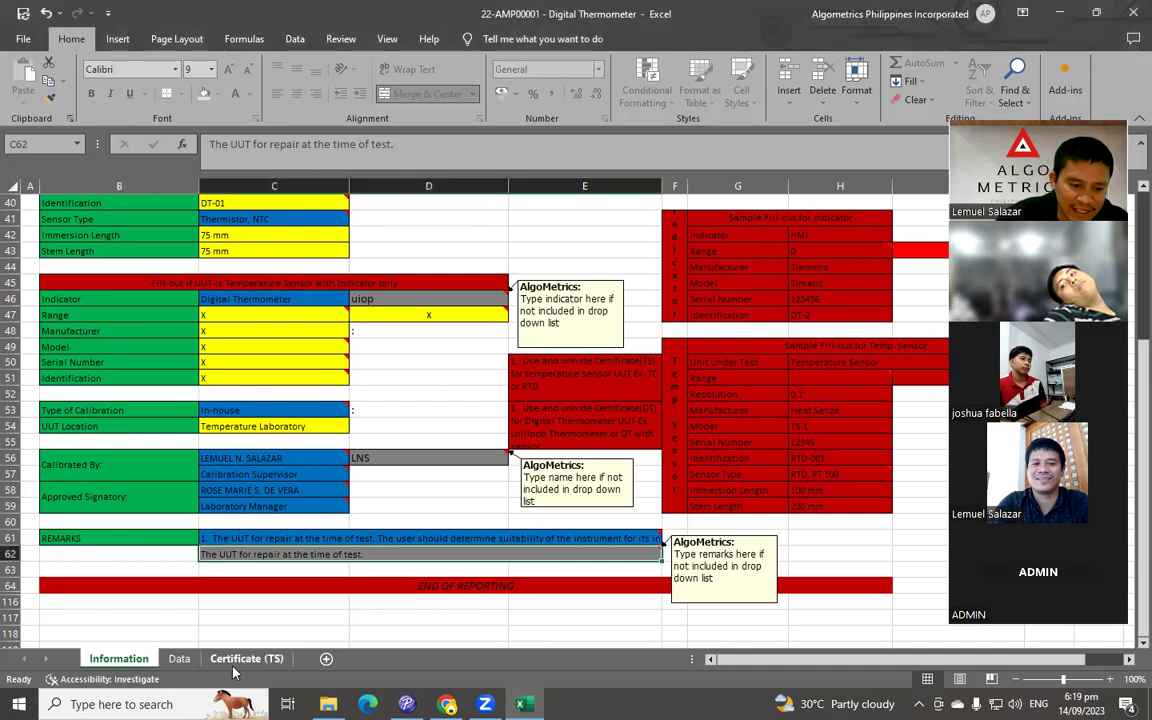
# Step: Unhide the Certificate (DT) sheet
pyautogui.rightClick(240, 660)
pyautogui.click(281, 635)
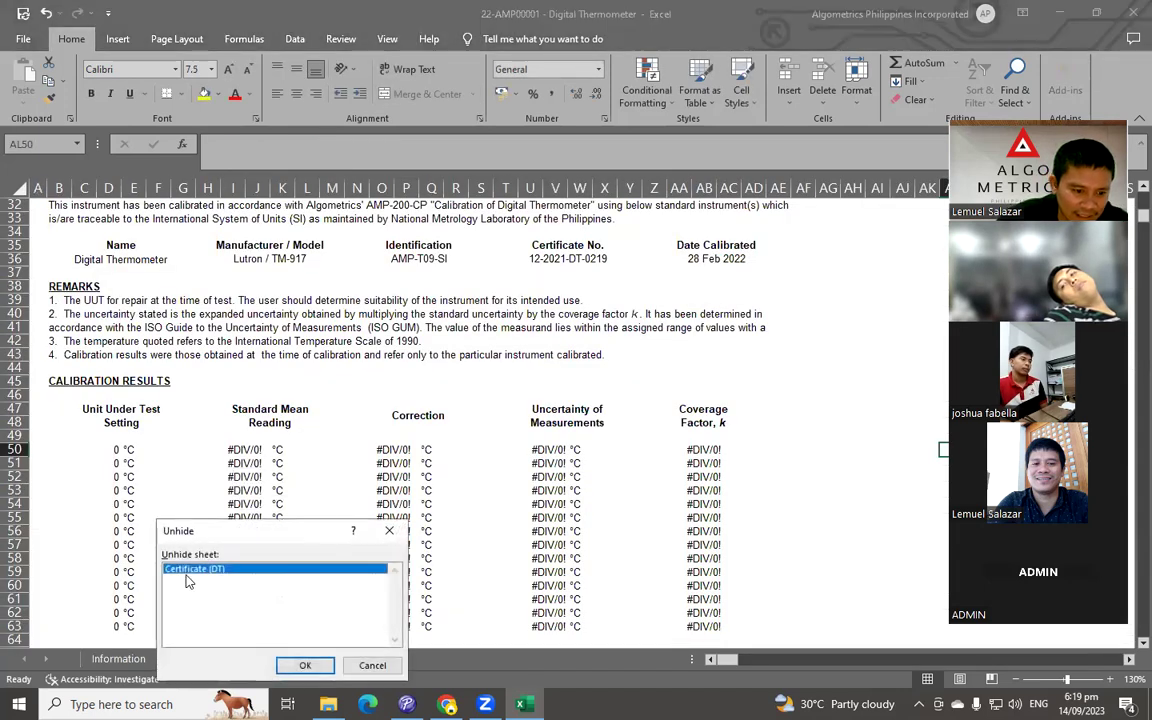
pyautogui.click(305, 665)
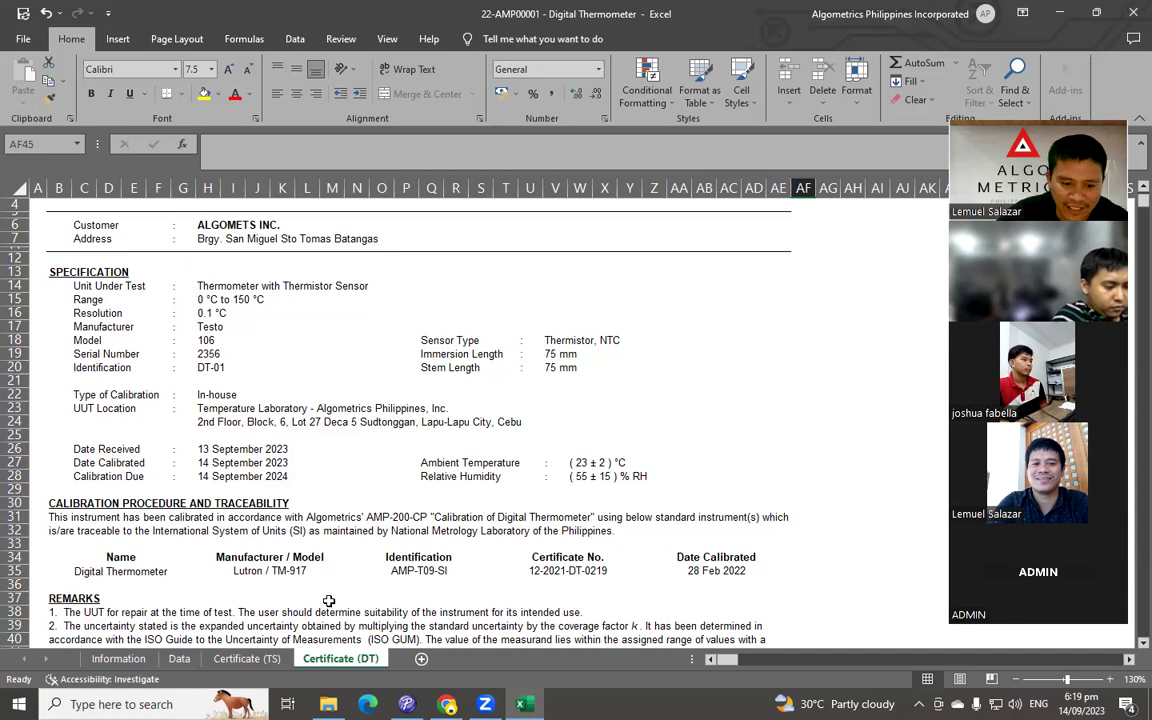
# Step: Examine the header and SPECIFICATION section of the Certificate (TS) sheet for comparison with Certificate (DT)
pyautogui.click(253, 658)
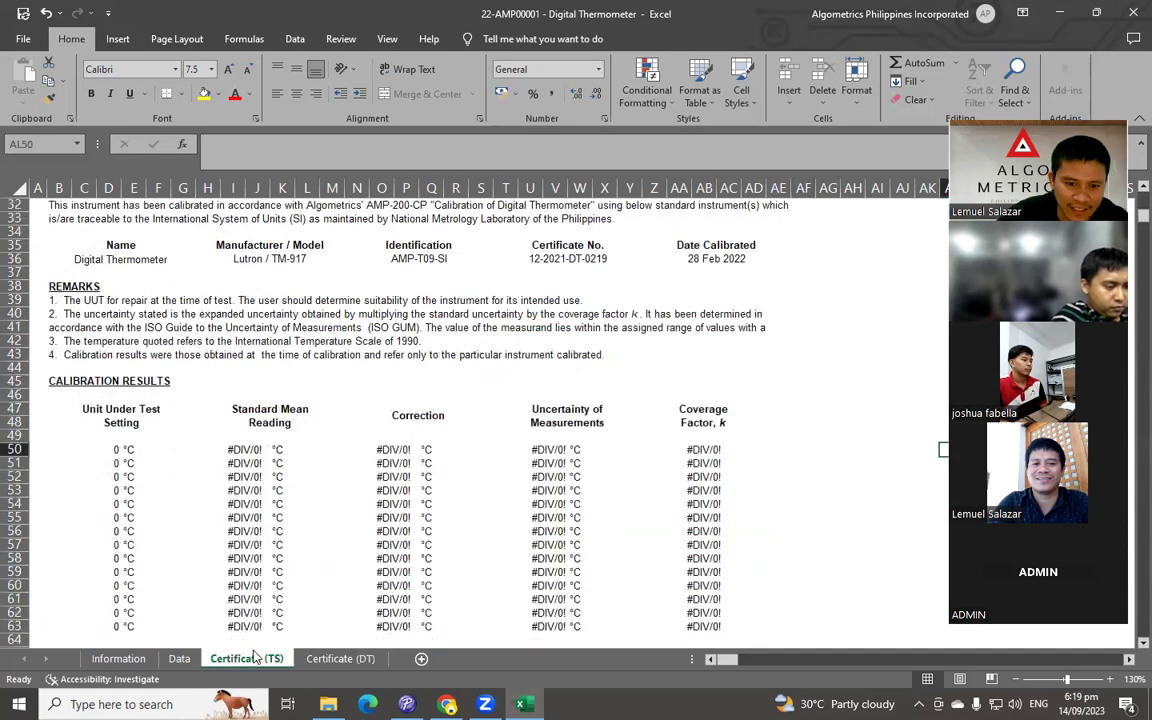
pyautogui.scroll(8, 527, 415)
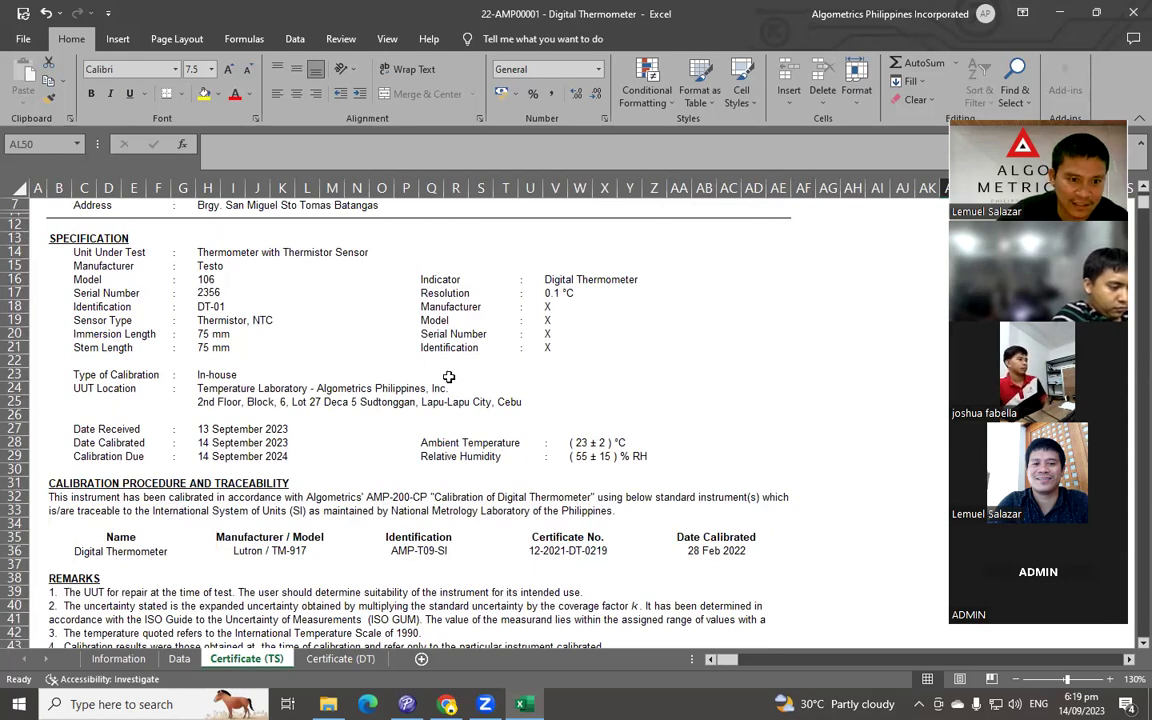
pyautogui.scroll(1, 447, 376)
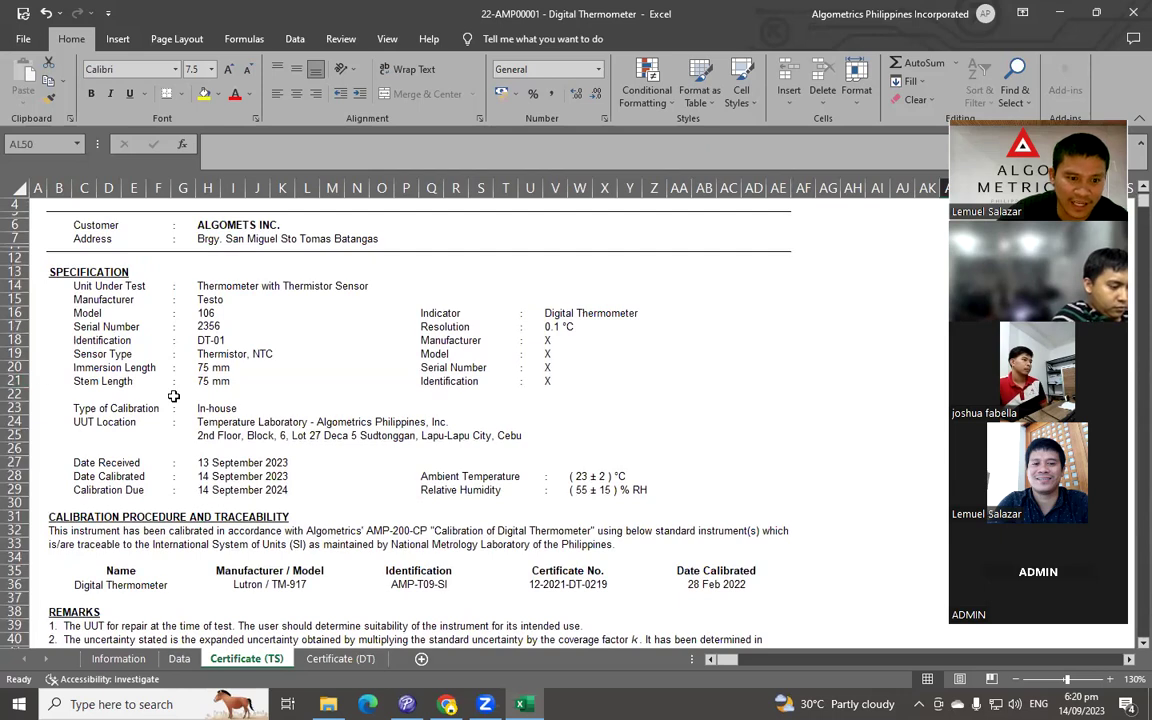
pyautogui.scroll(1, 370, 378)
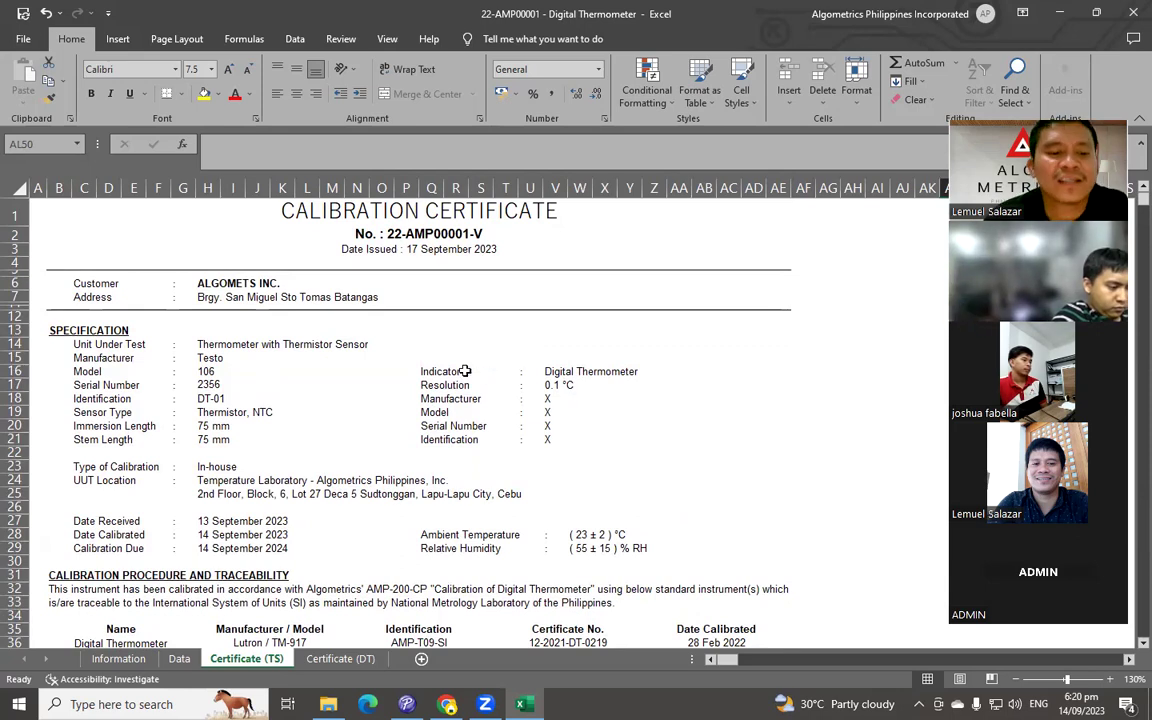
# Step: Examine the sample fill-out tables for the indicator and the temperature sensor on the Information sheet
pyautogui.click(118, 658)
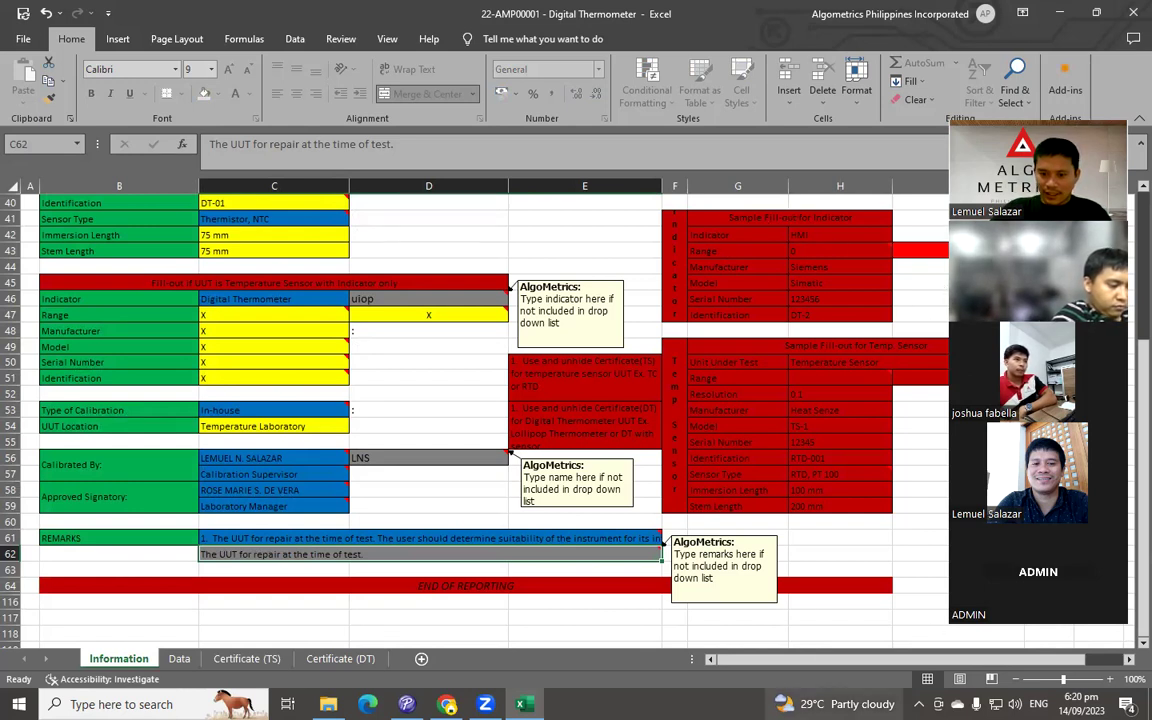
pyautogui.hscroll(1, 814, 593)
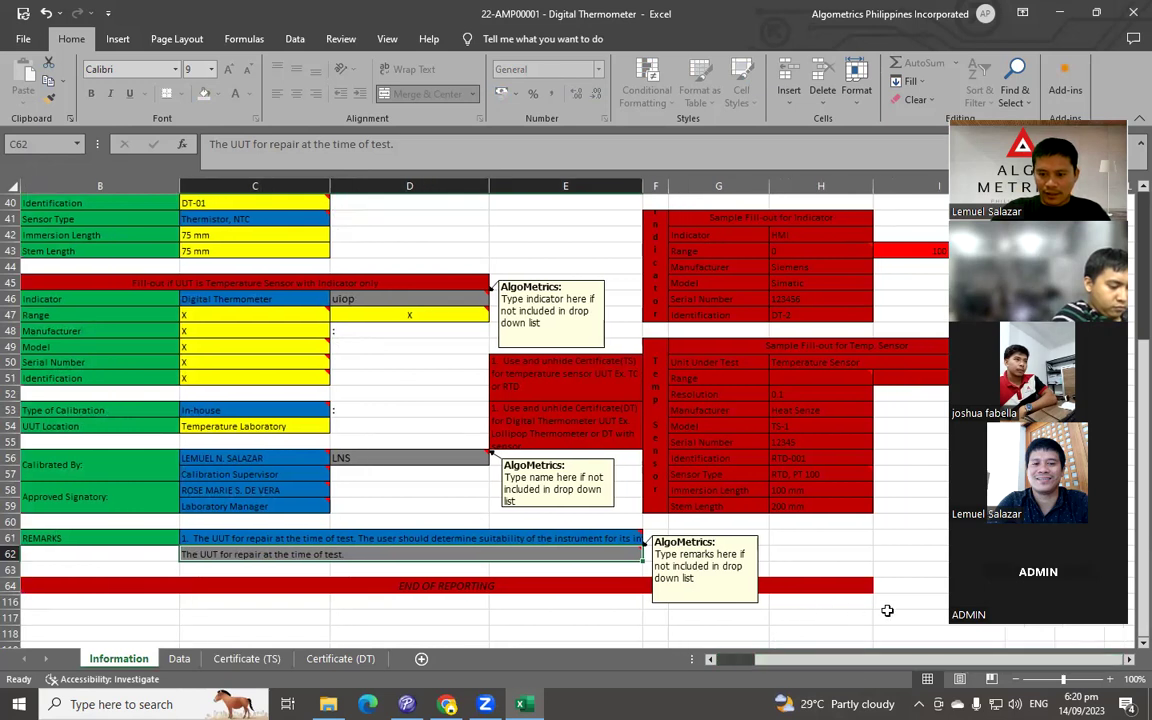
pyautogui.hotkey('ctrl', 'Up')
pyautogui.hotkey('ctrl', 'Up')
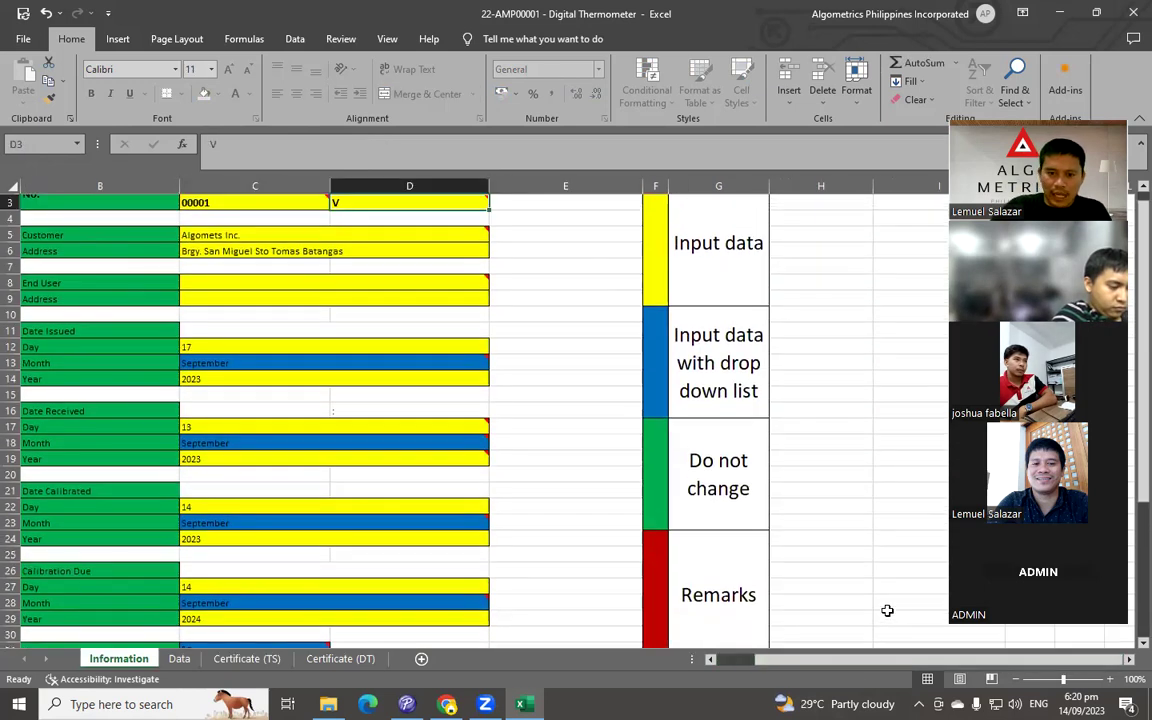
pyautogui.scroll(-16, 880, 575)
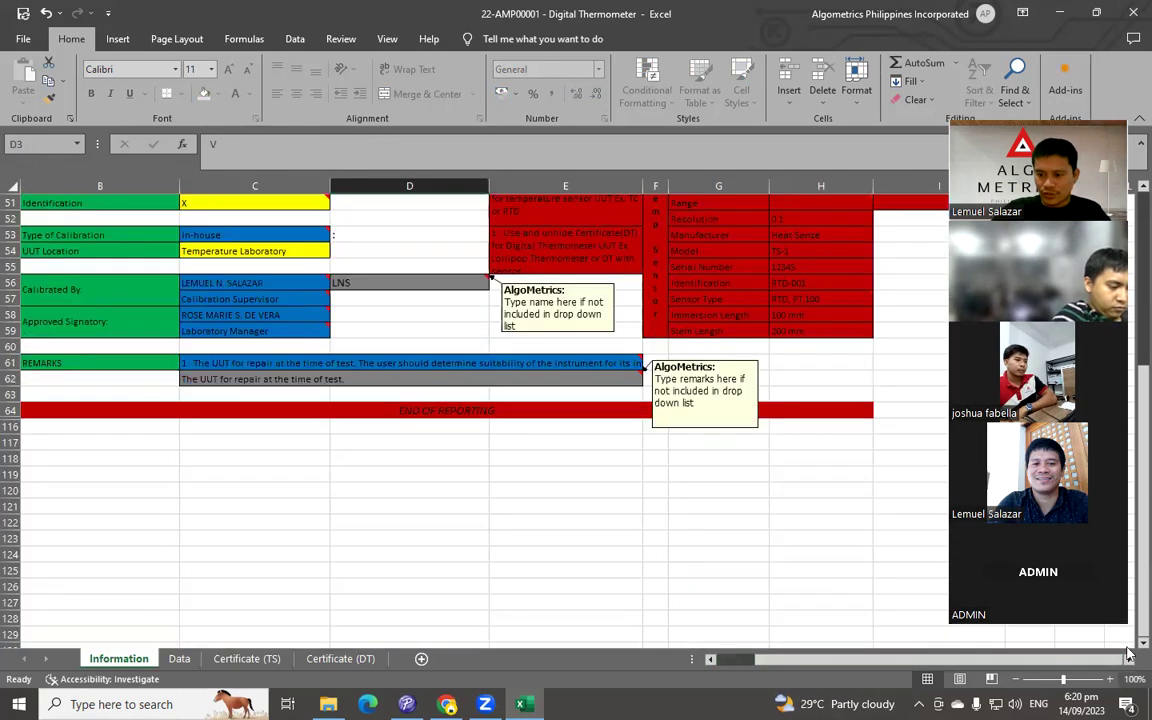
pyautogui.scroll(5, 637, 512)
pyautogui.hscroll(4, 637, 512)
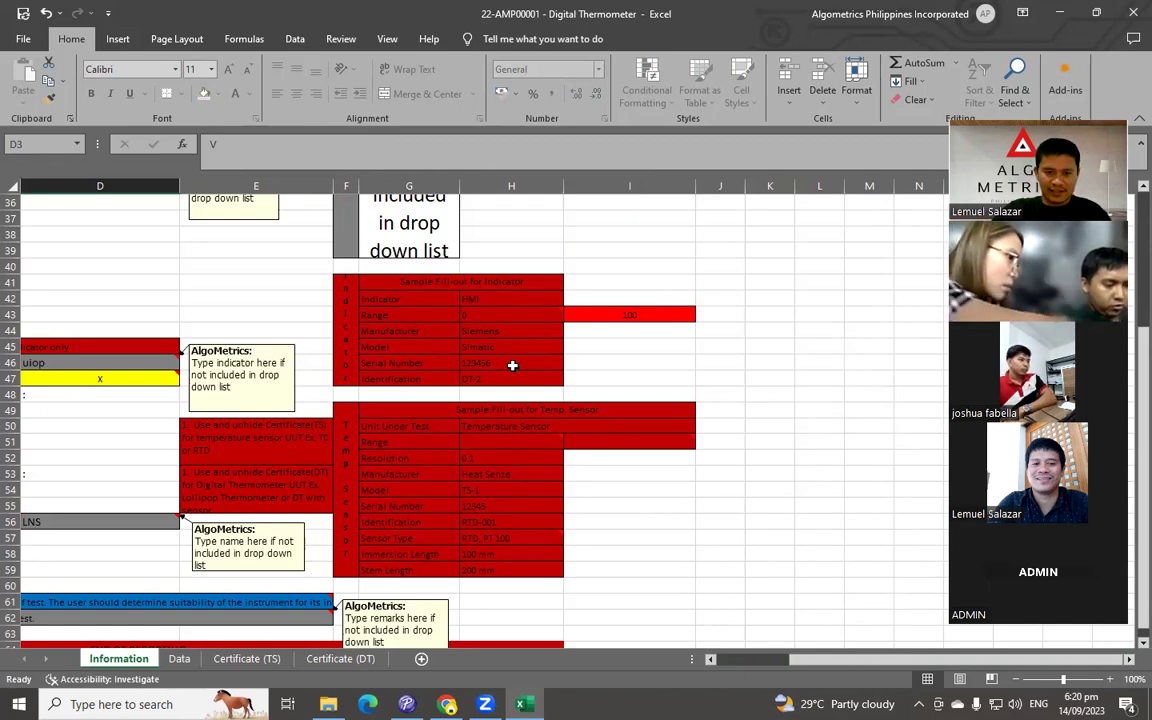
pyautogui.scroll(-1, 512, 365)
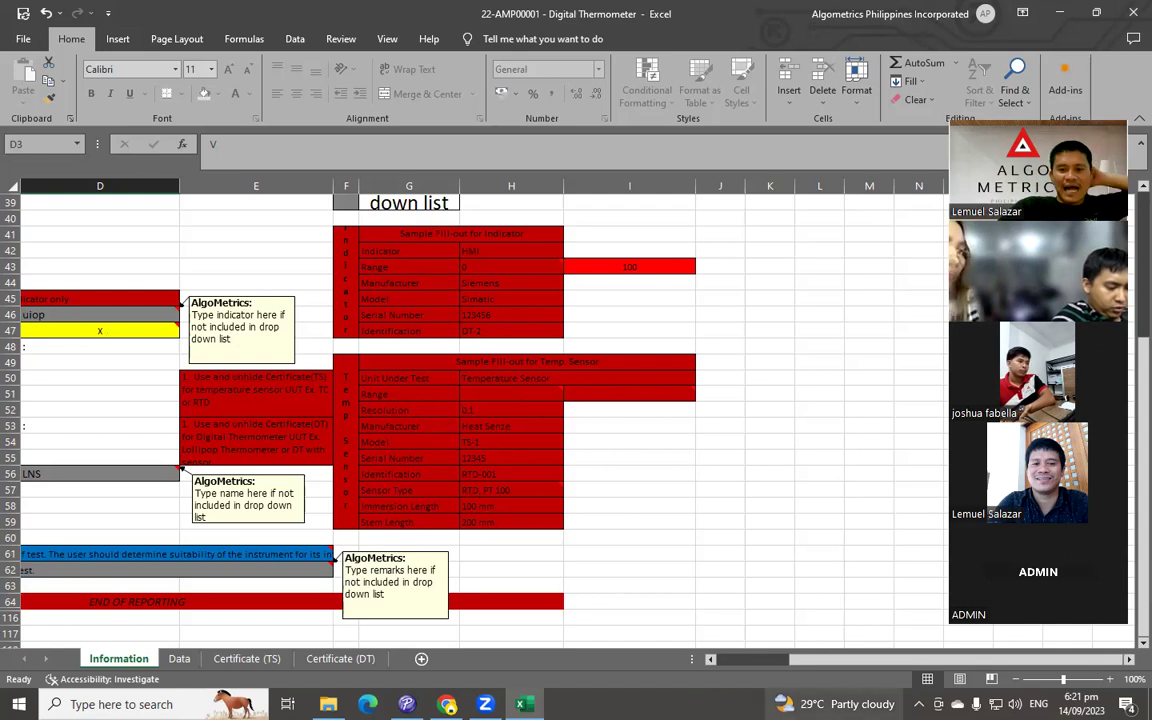
pyautogui.moveTo(851, 662); pyautogui.dragTo(765, 662)
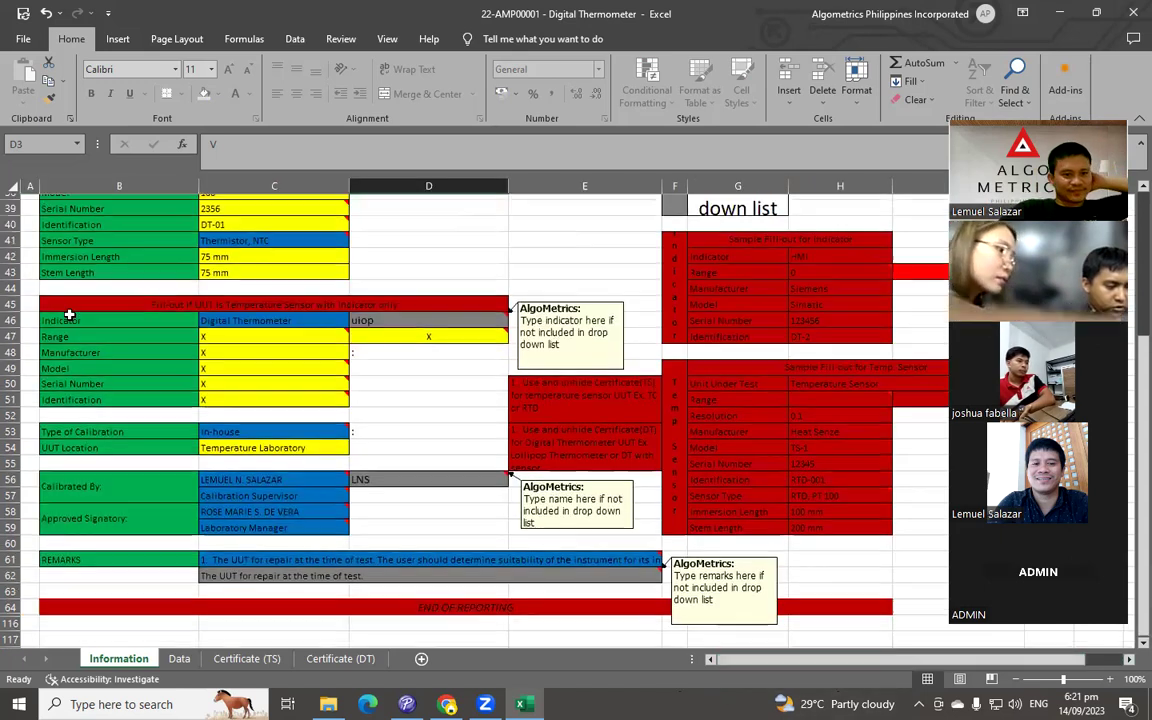
# Step: Check the unit's Resolution entry and its cell note on the Information sheet against the Certificate (TS) specification
pyautogui.scroll(1, 272, 405)
pyautogui.scroll(1, 325, 425)
pyautogui.scroll(1, 325, 425)
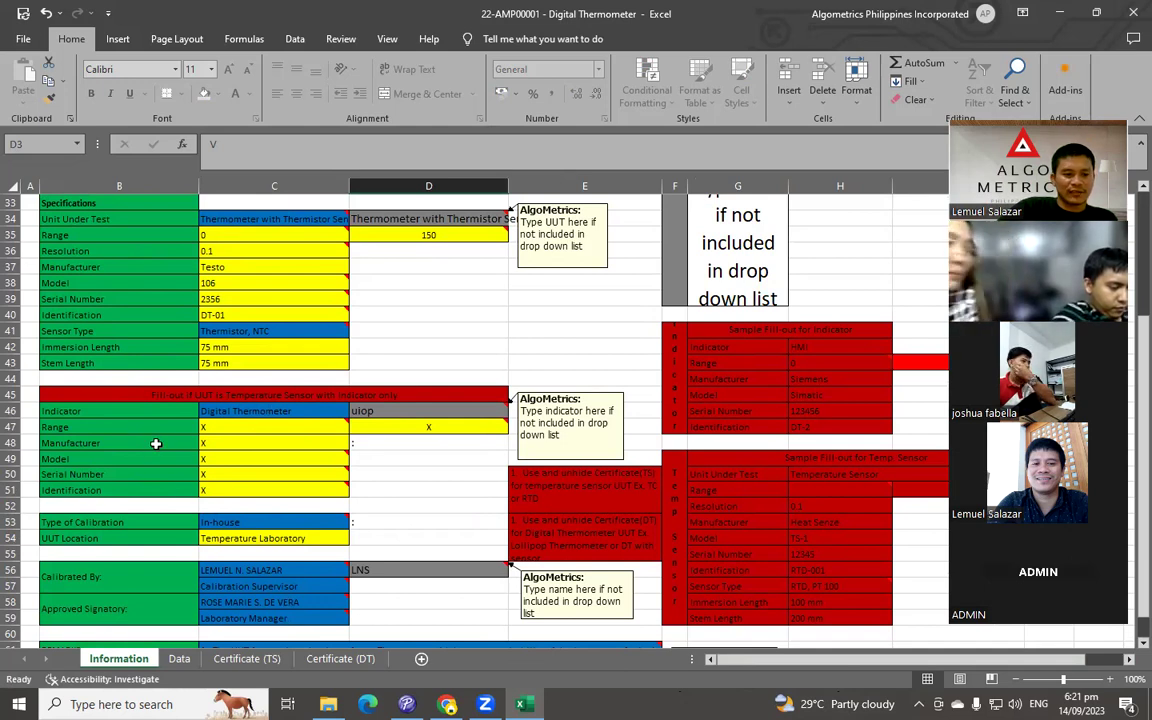
pyautogui.click(221, 251)
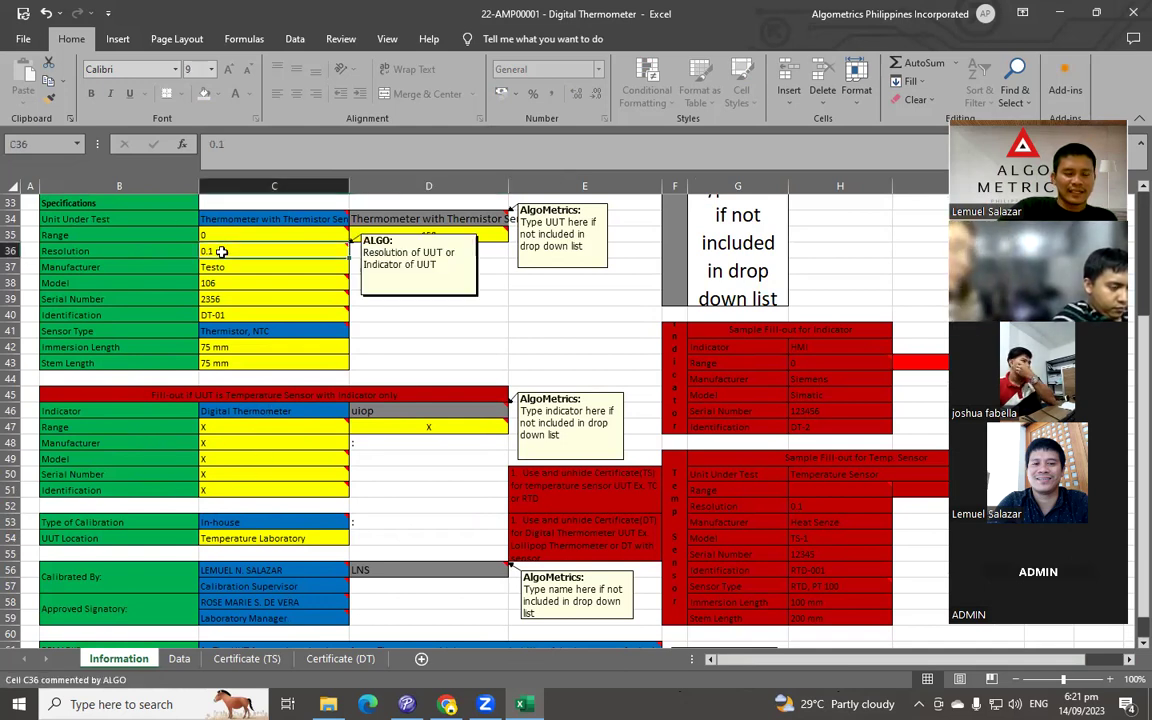
pyautogui.scroll(1, 221, 251)
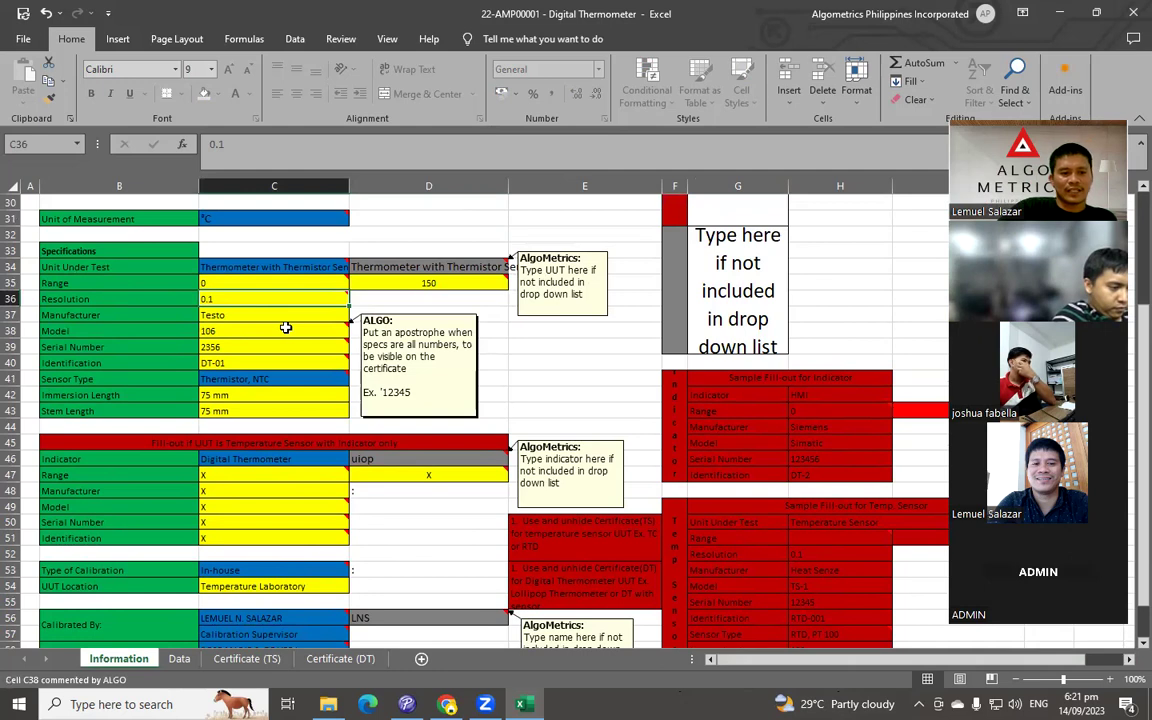
pyautogui.moveTo(213, 299)
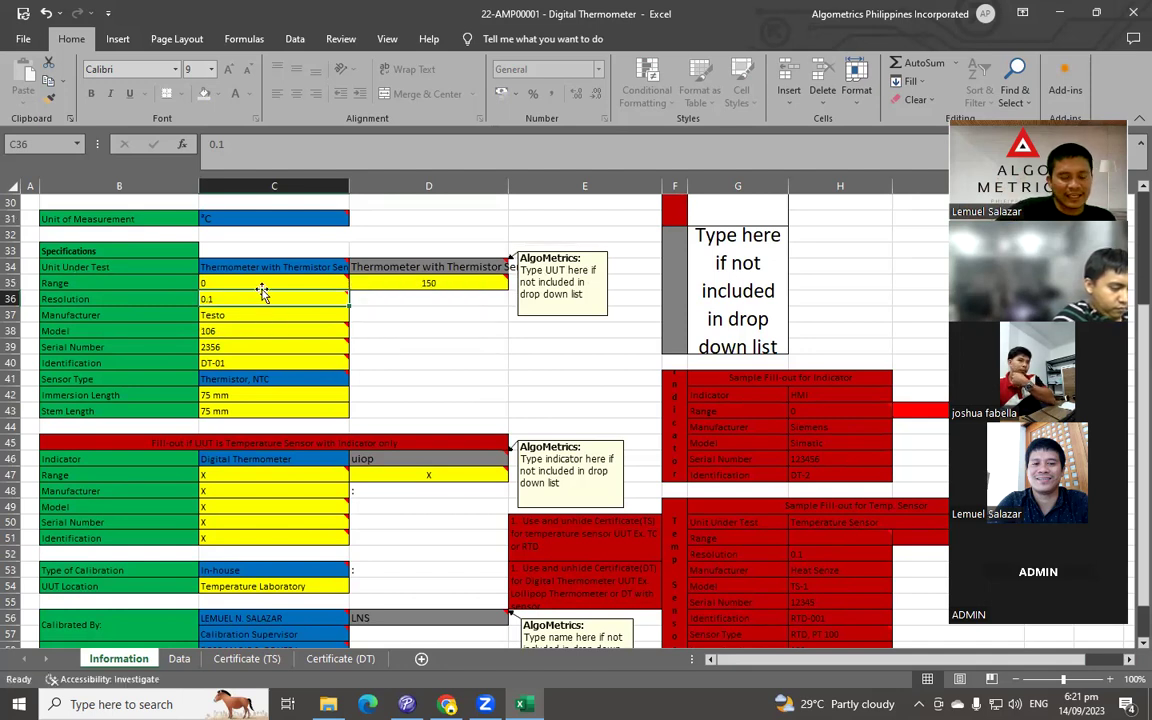
pyautogui.click(240, 658)
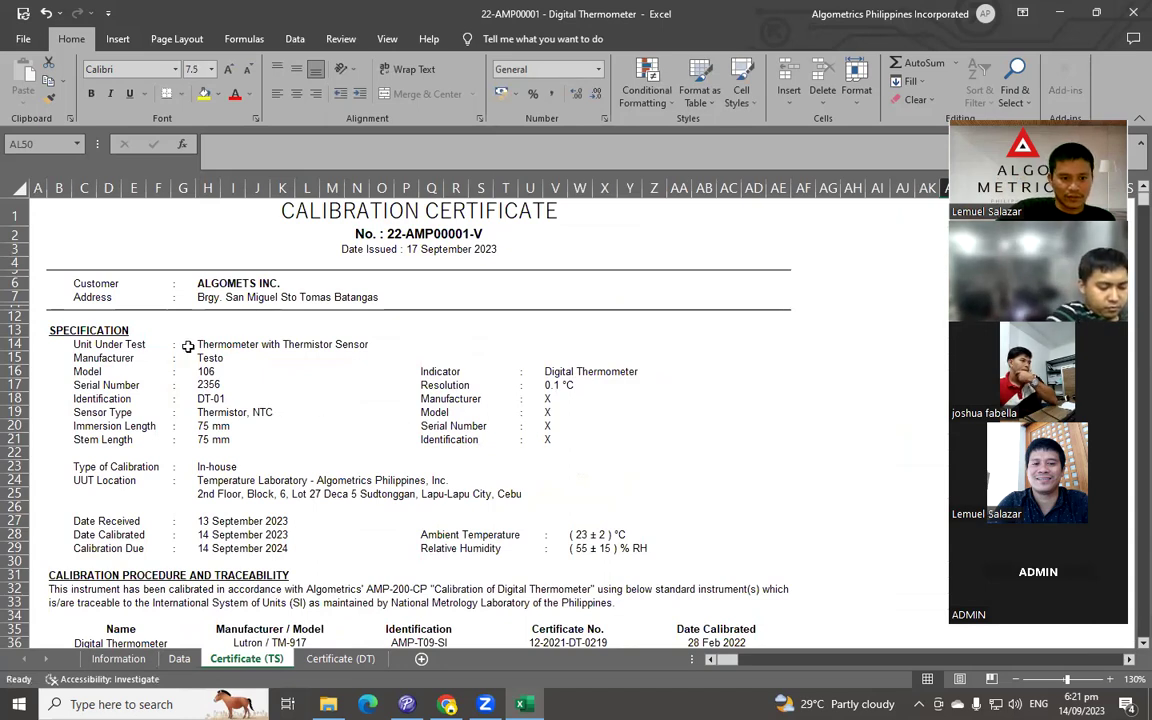
pyautogui.click(118, 658)
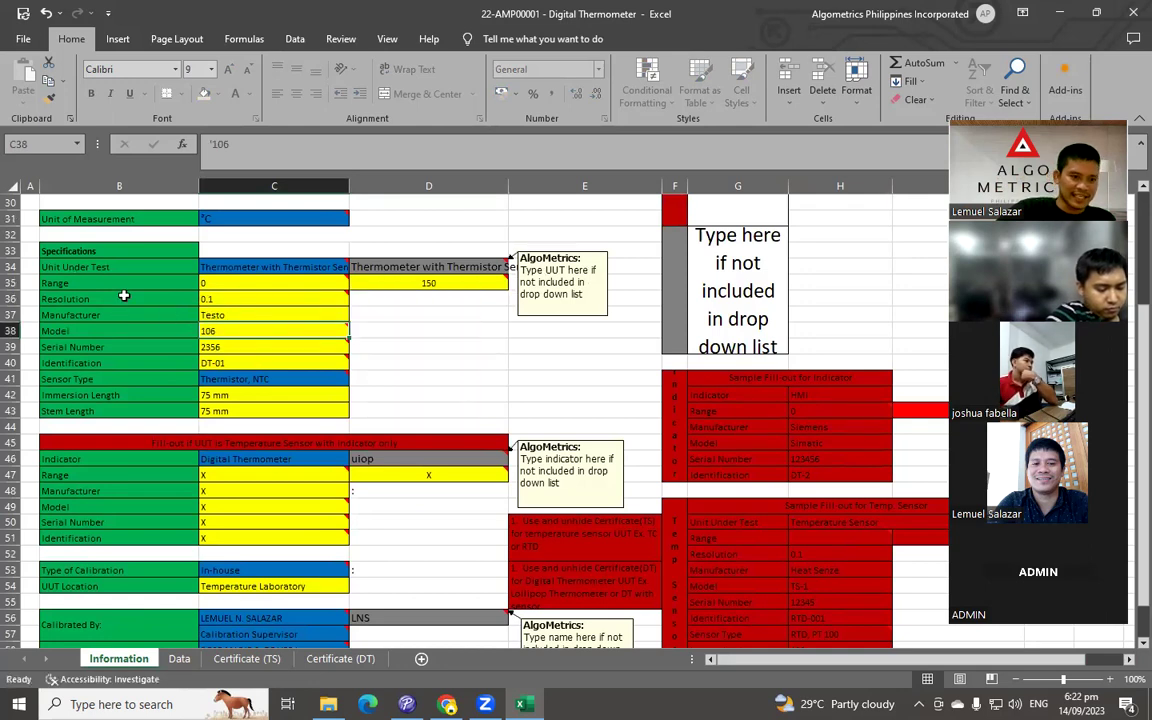
pyautogui.moveTo(268, 298)
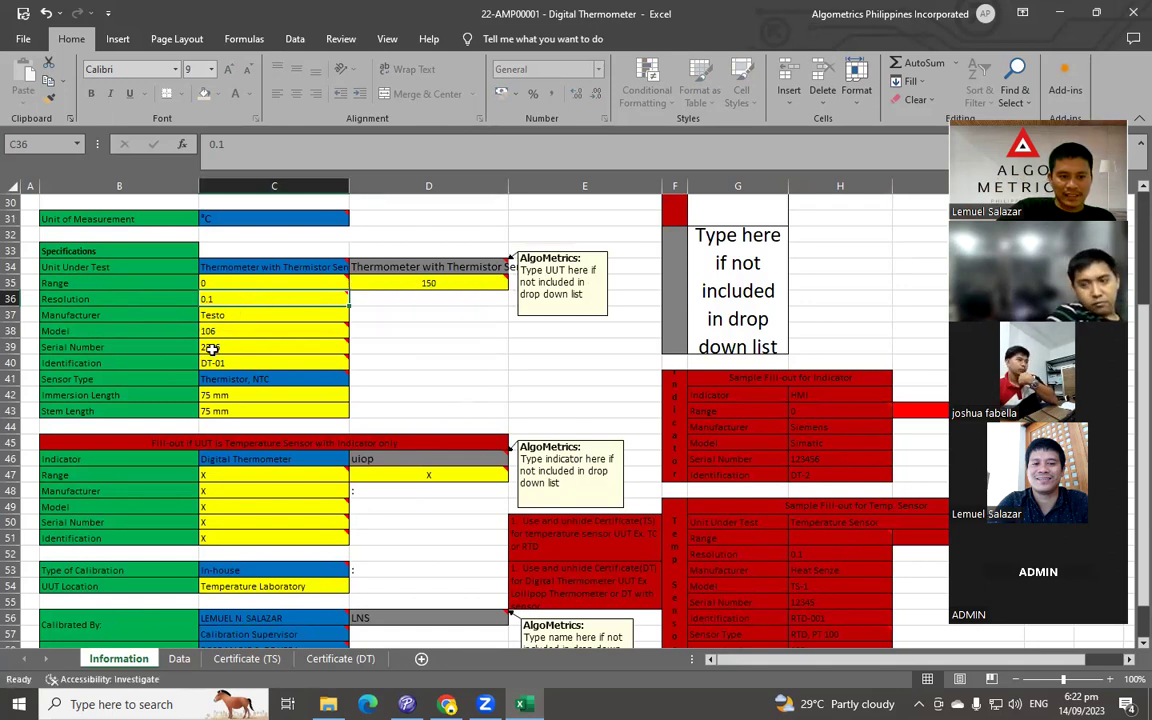
pyautogui.click(238, 658)
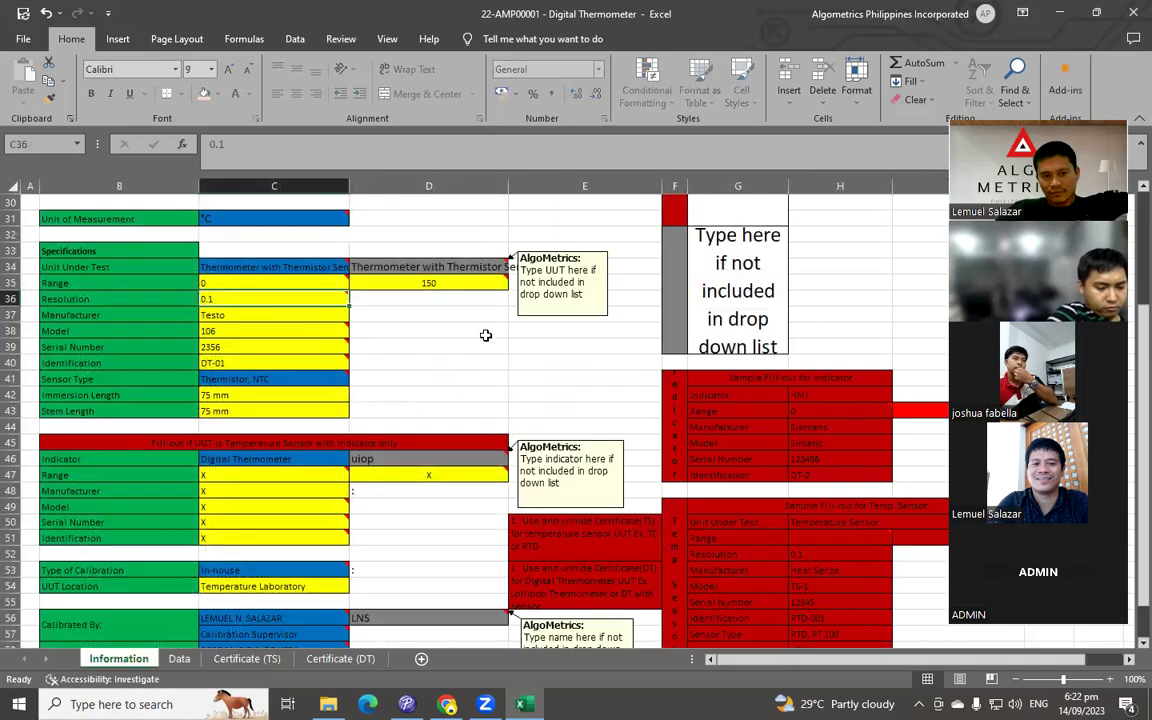
# Step: Review the indicator fields for temperature sensors with an indicator, including the indicator's Serial Number cell
pyautogui.scroll(-1, 551, 306)
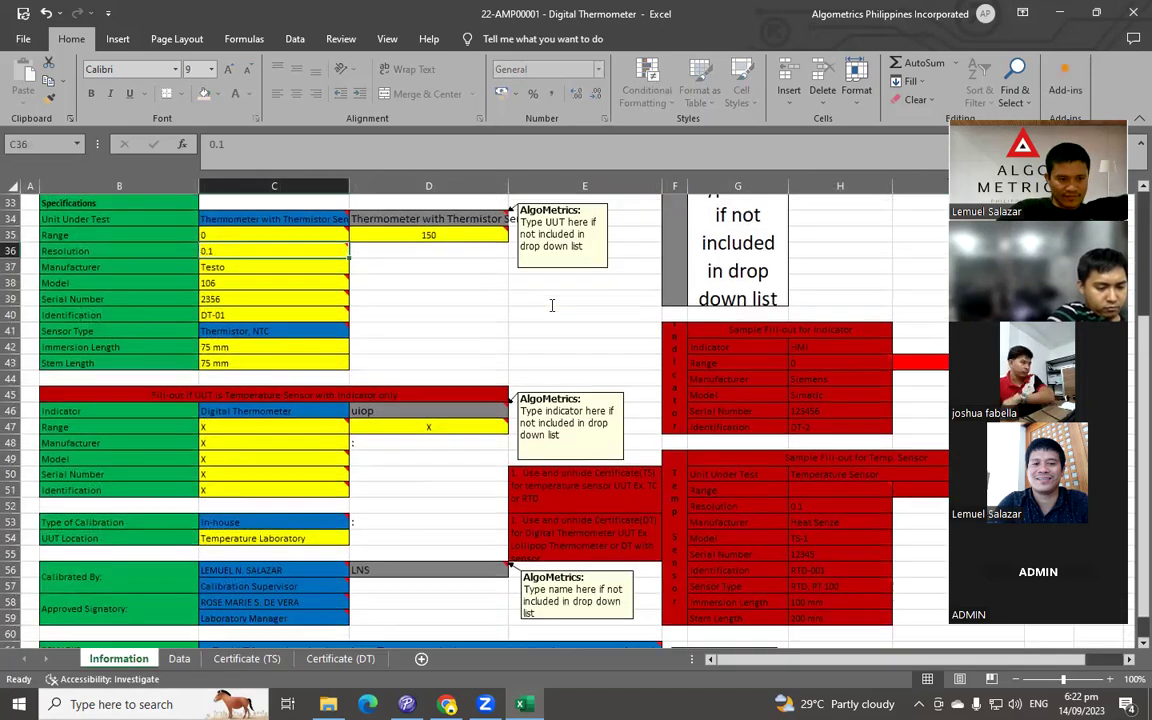
pyautogui.scroll(-3, 551, 306)
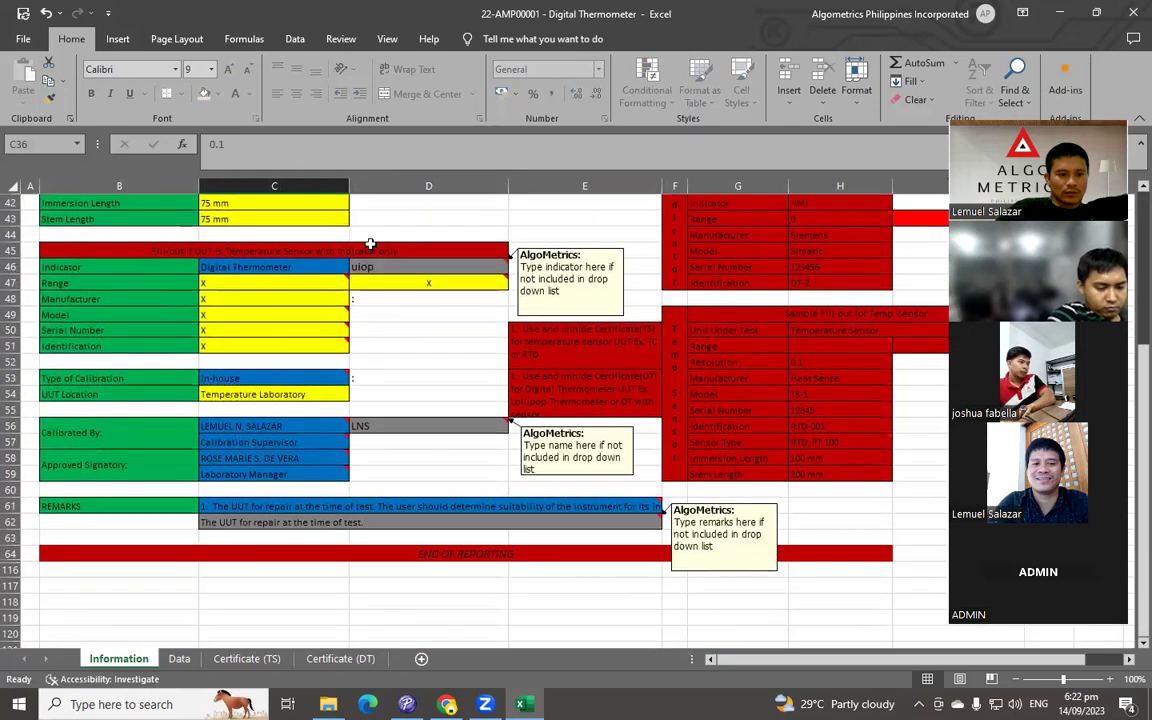
pyautogui.scroll(3, 311, 335)
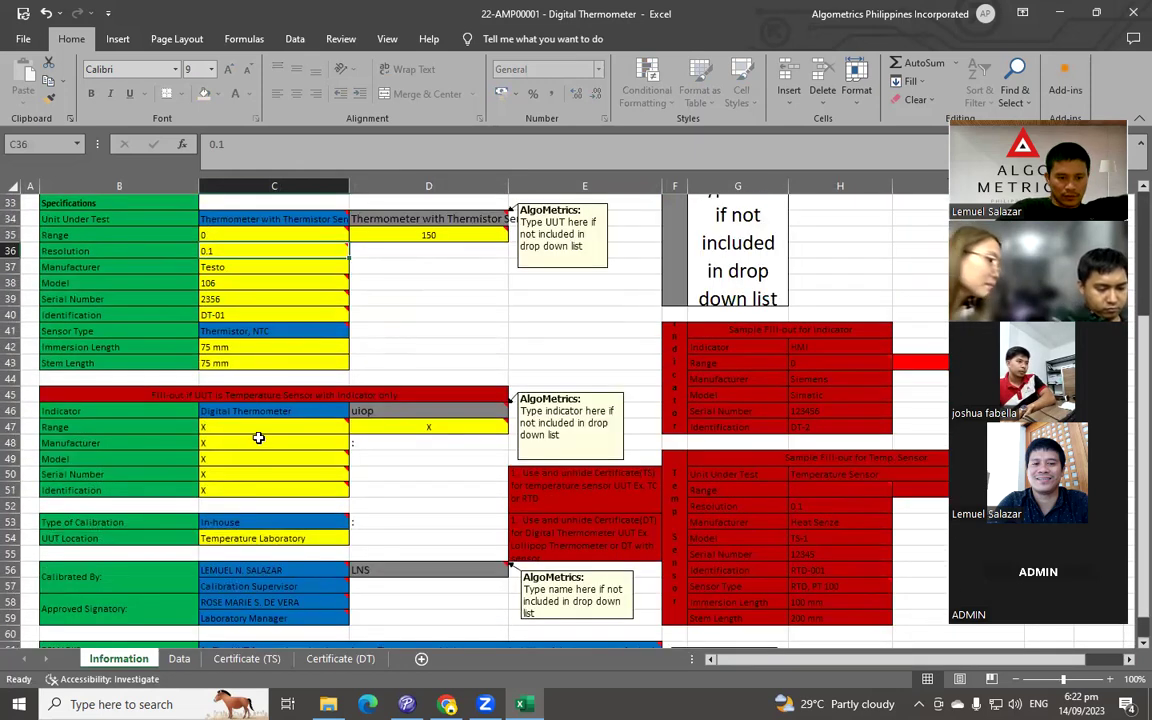
pyautogui.click(278, 467)
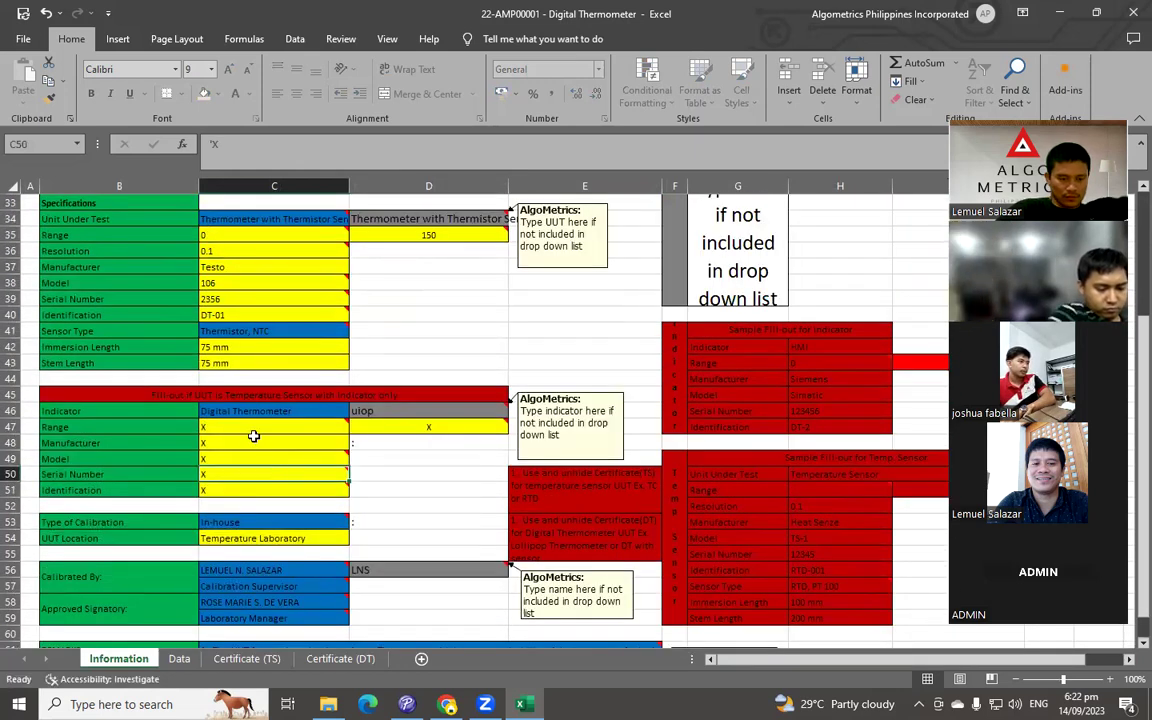
pyautogui.scroll(-2, 254, 436)
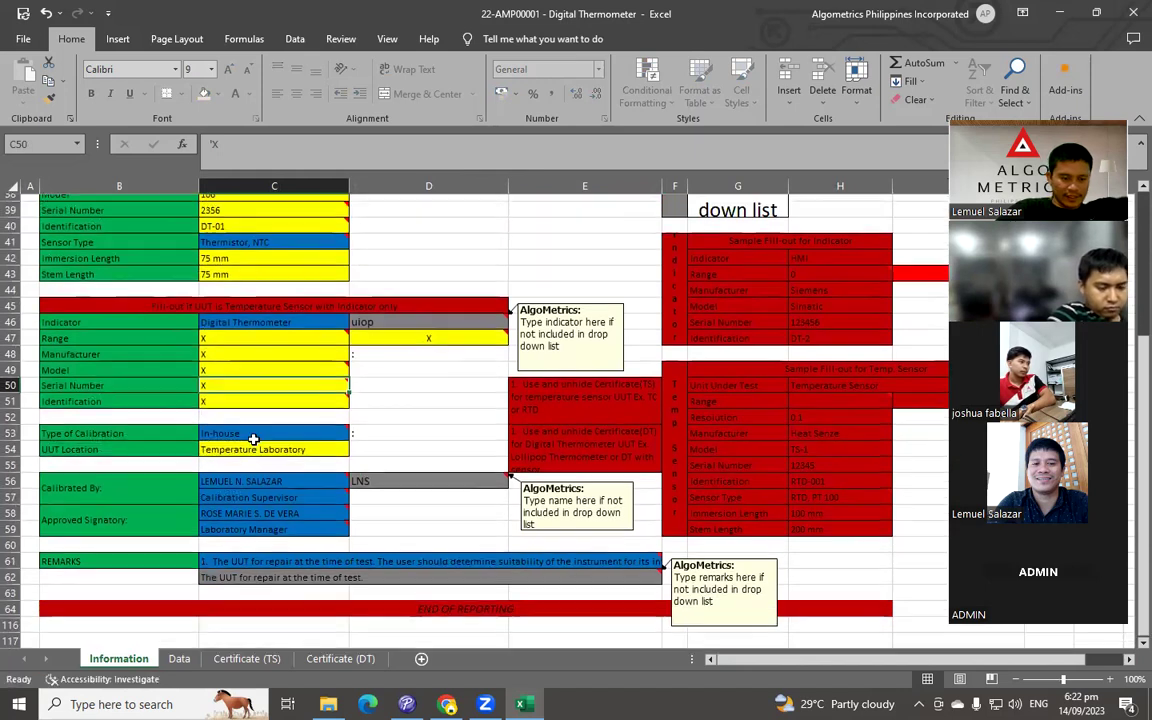
pyautogui.scroll(1, 254, 437)
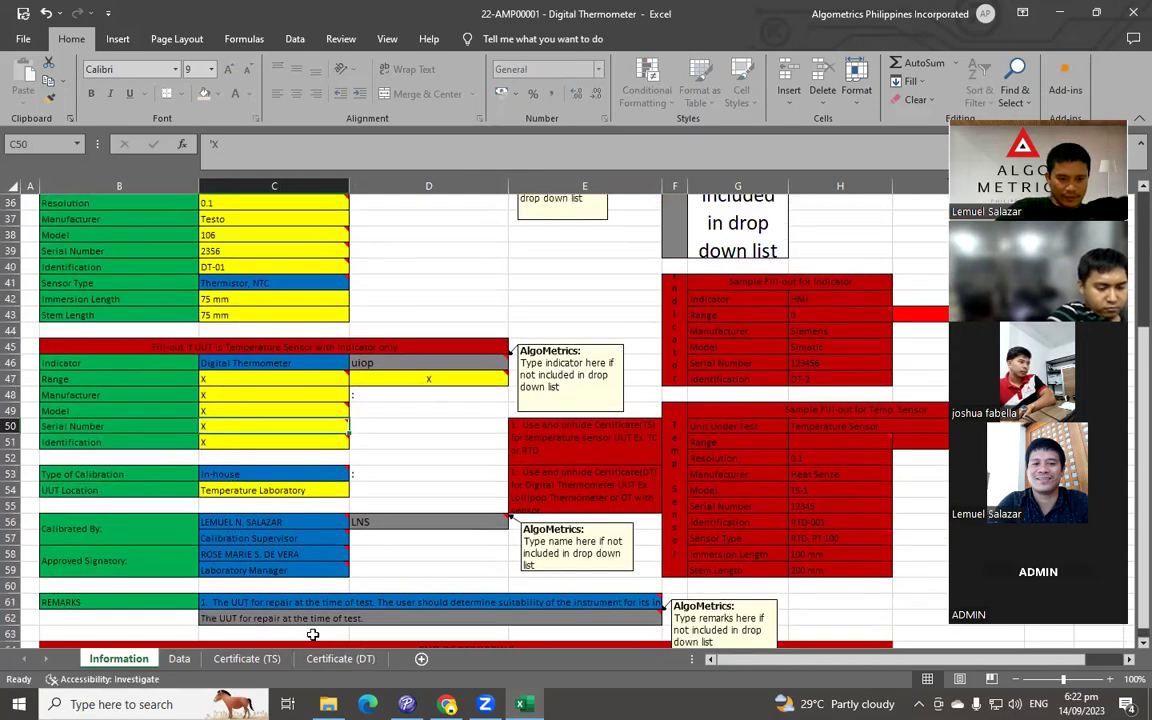
# Step: Hide the Certificate (TS) sheet and review the customer and specification details on Certificate (DT)
pyautogui.click(247, 658)
pyautogui.rightClick(268, 658)
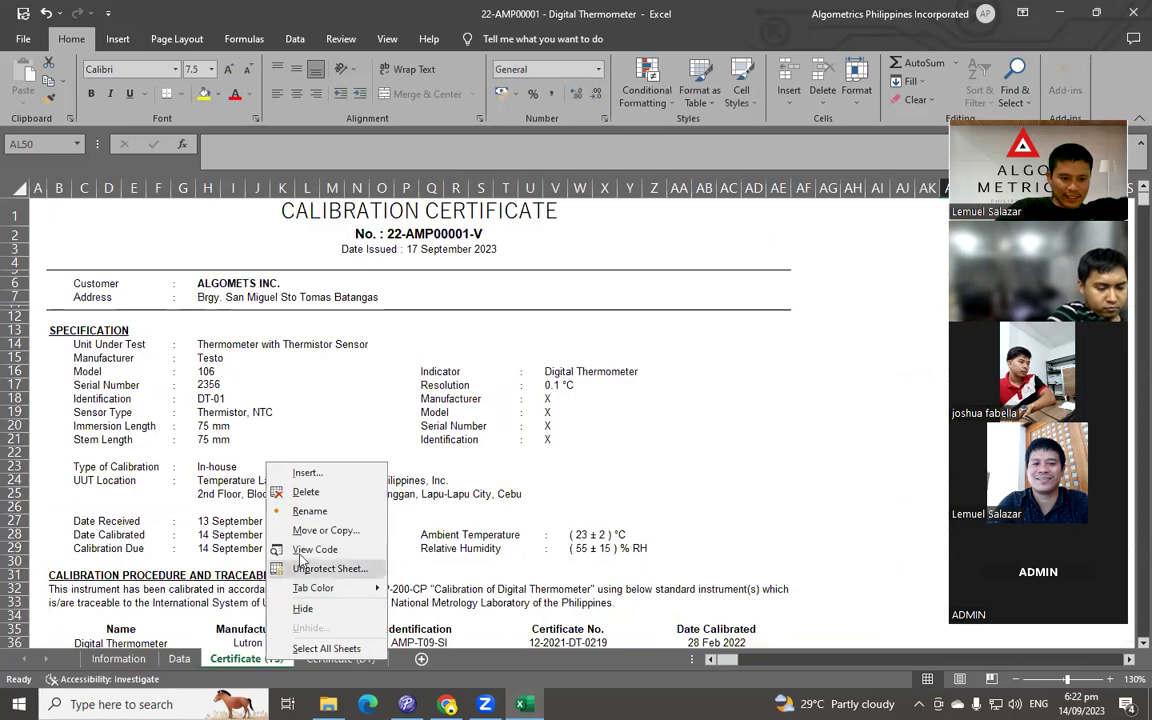
pyautogui.click(303, 608)
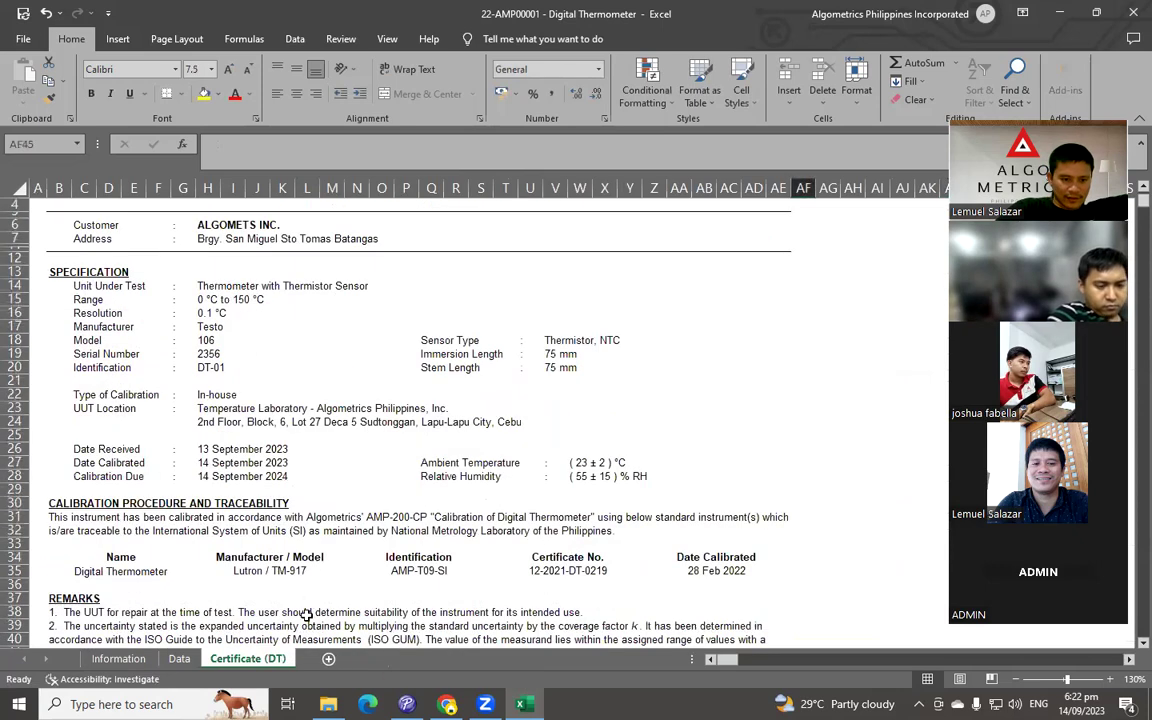
pyautogui.scroll(1, 506, 431)
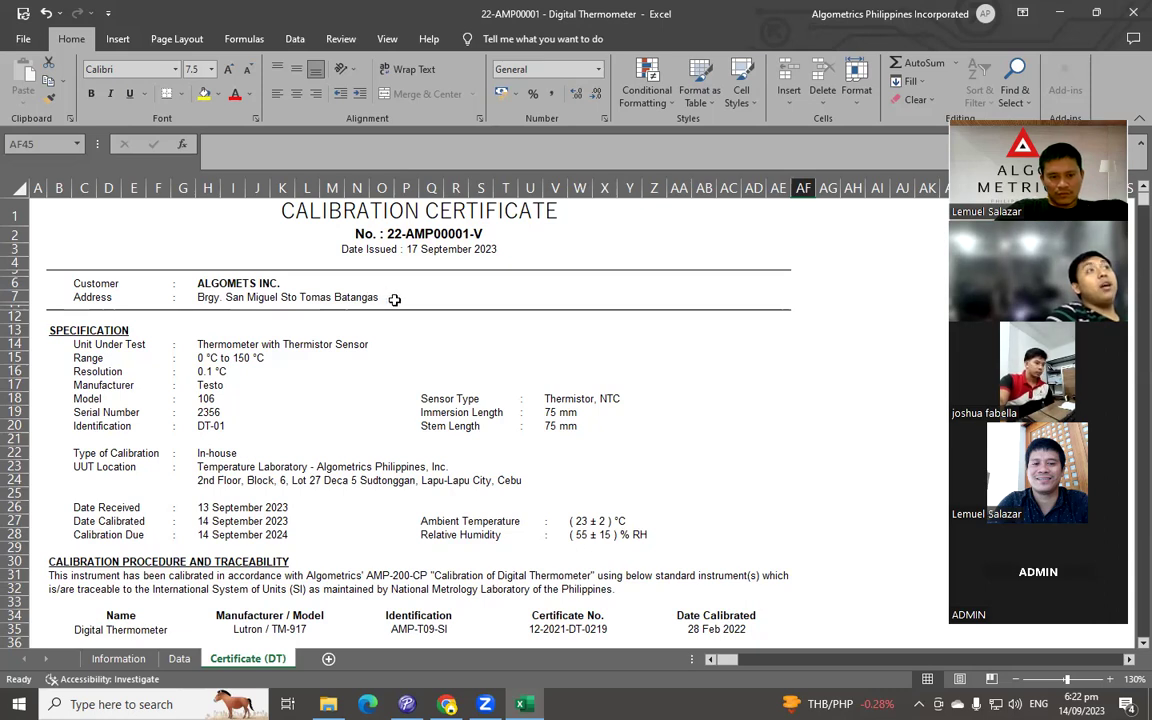
pyautogui.scroll(-1, 354, 344)
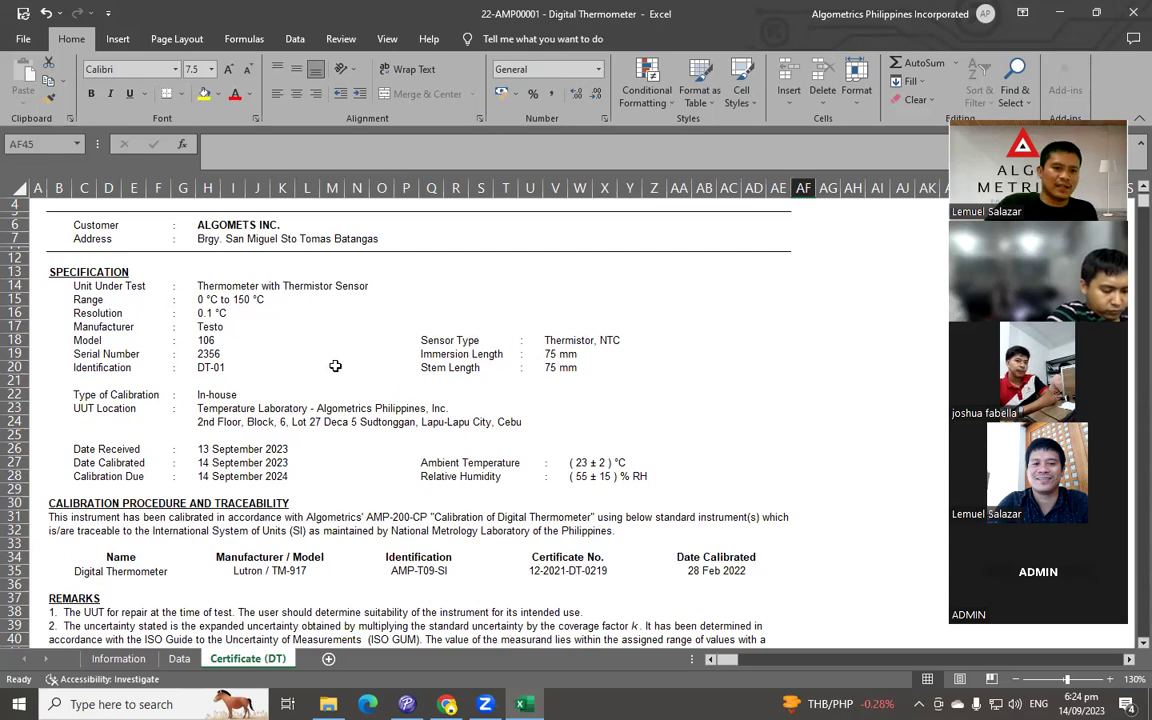
# Step: Review the certificate from its heading and specification through the traceability and remarks sections to the calibration results table
pyautogui.scroll(-1, 335, 366)
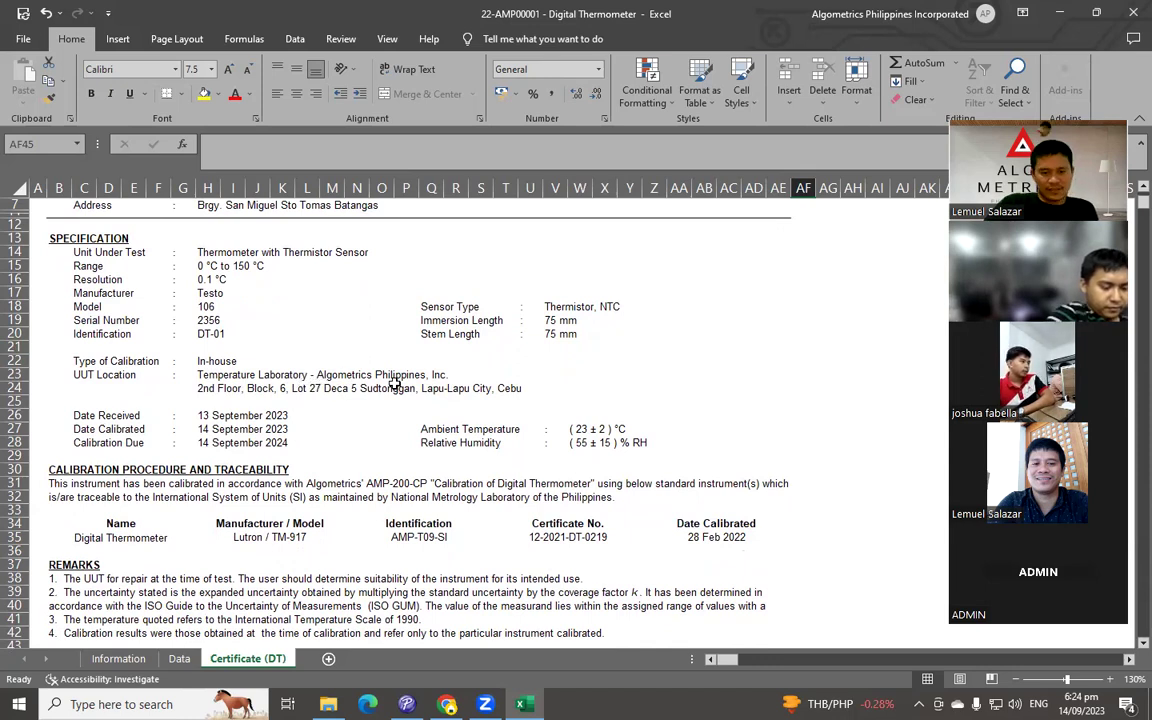
pyautogui.scroll(-1, 695, 371)
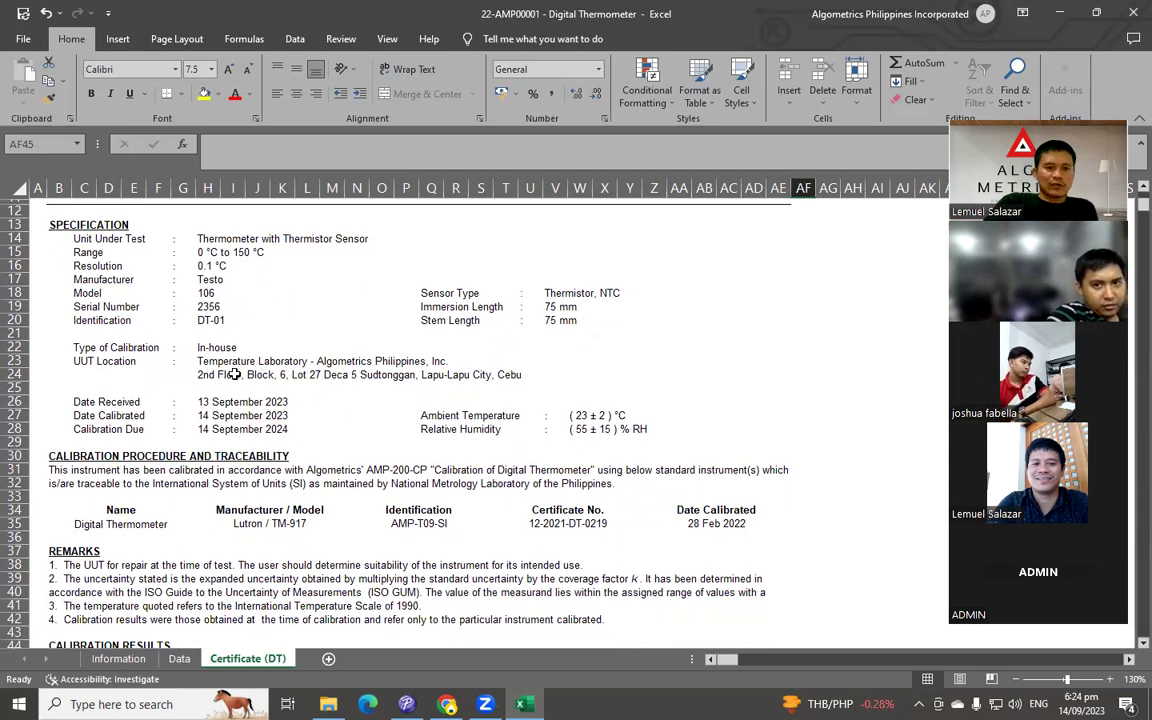
pyautogui.scroll(4, 233, 374)
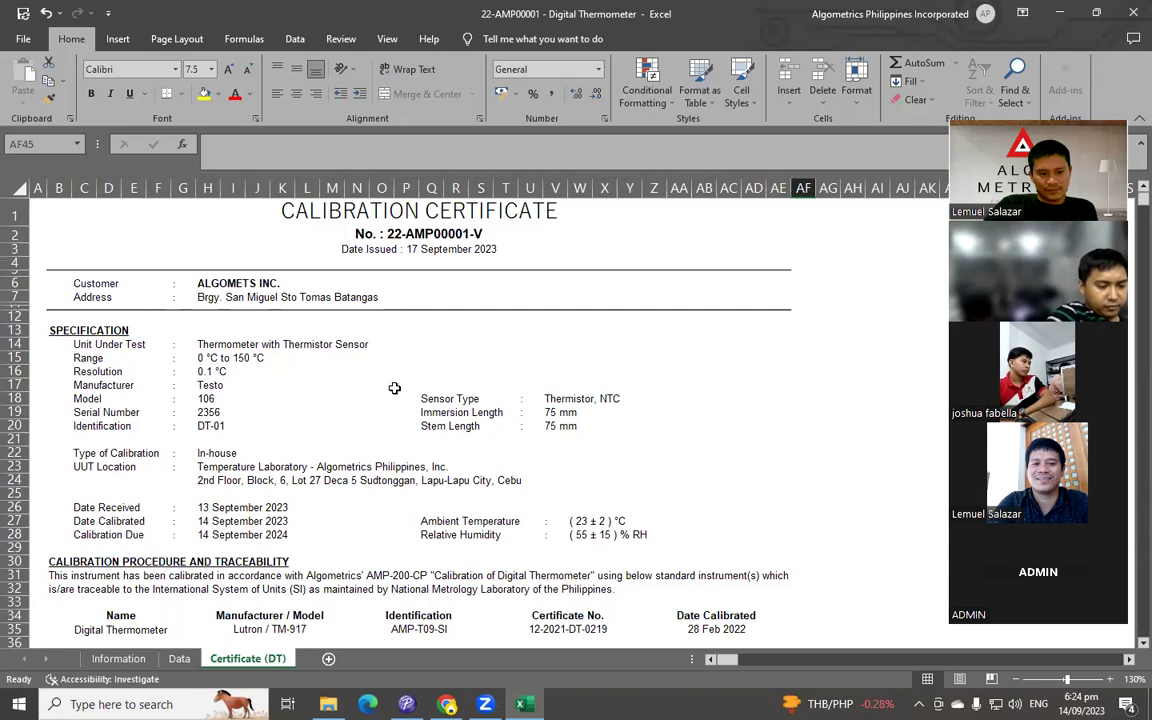
pyautogui.scroll(-2, 394, 388)
pyautogui.scroll(-4, 511, 466)
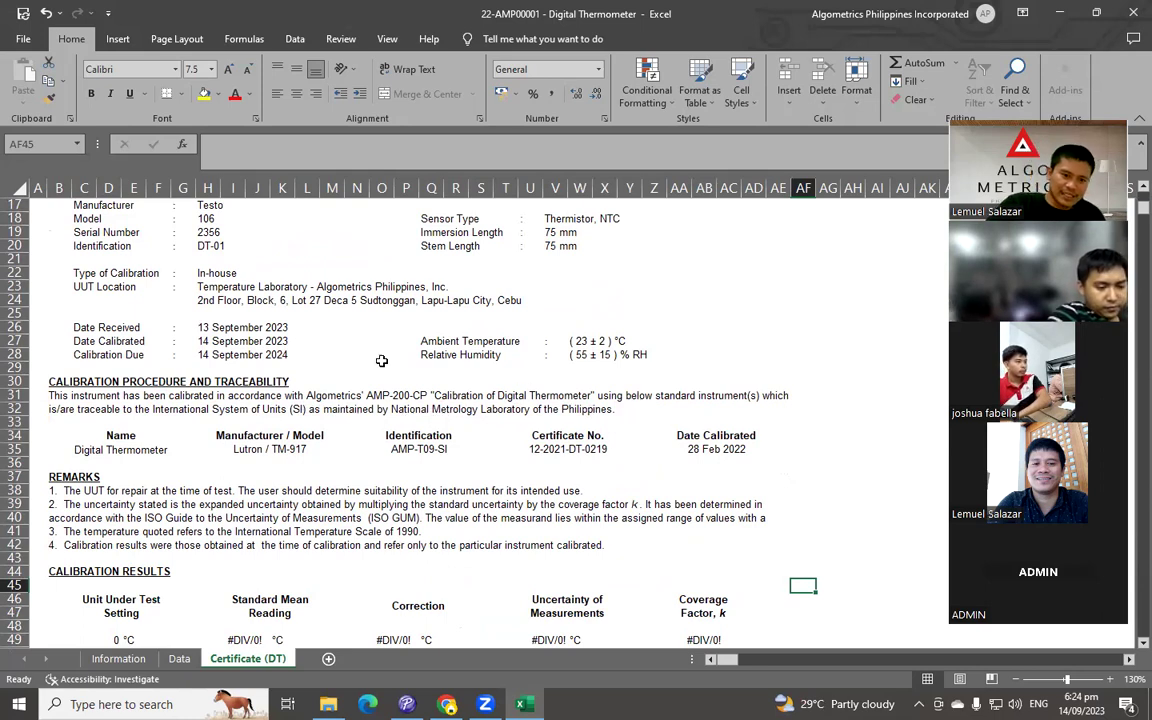
pyautogui.scroll(-2, 447, 440)
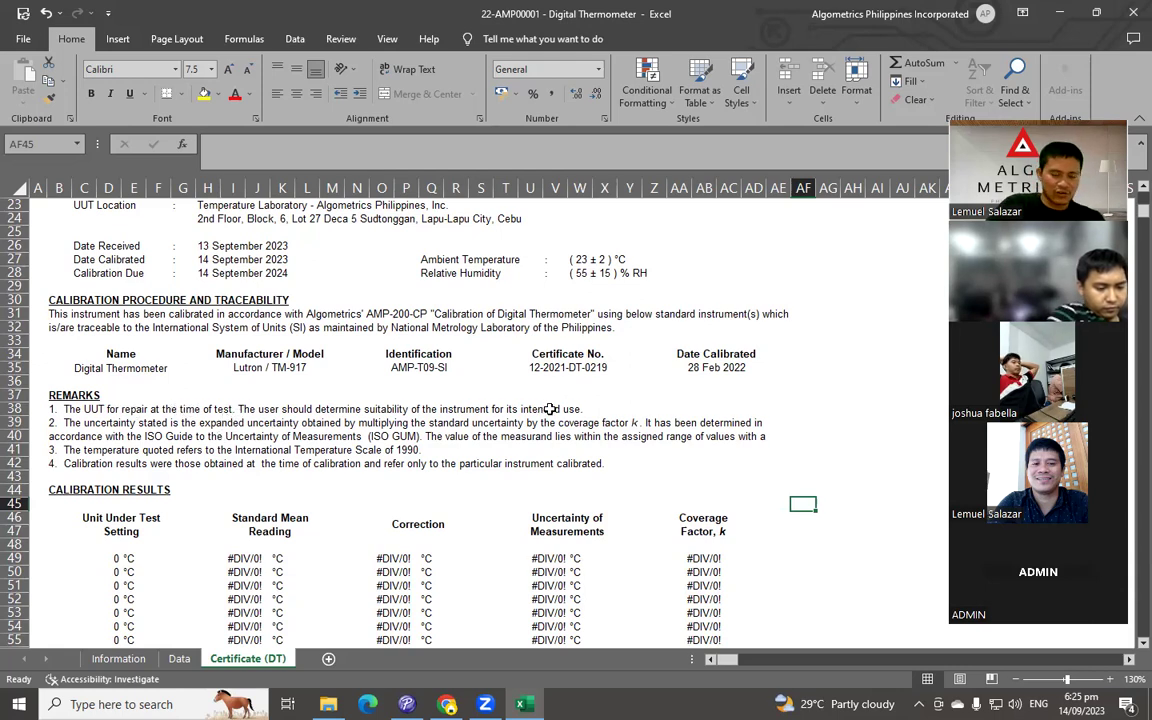
pyautogui.scroll(-4, 470, 420)
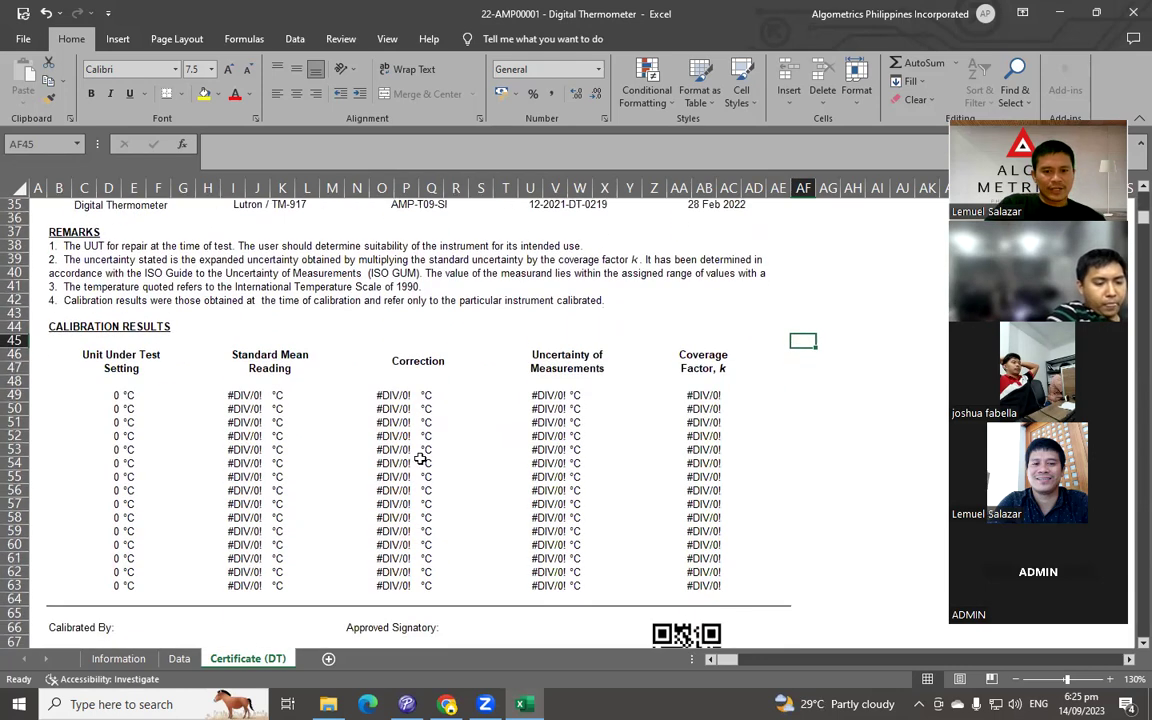
# Step: Enter the test points 0, 10 and 20 °C in cells B4 to B6 of the Data sheet
pyautogui.click(179, 658)
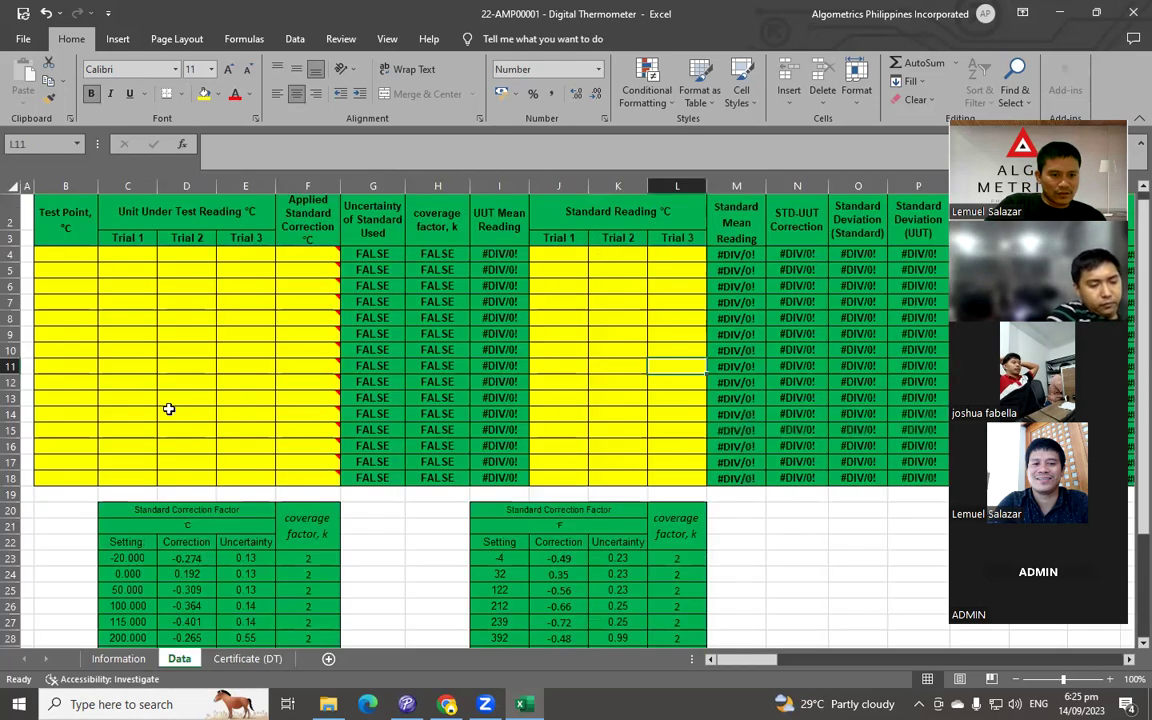
pyautogui.click(57, 268)
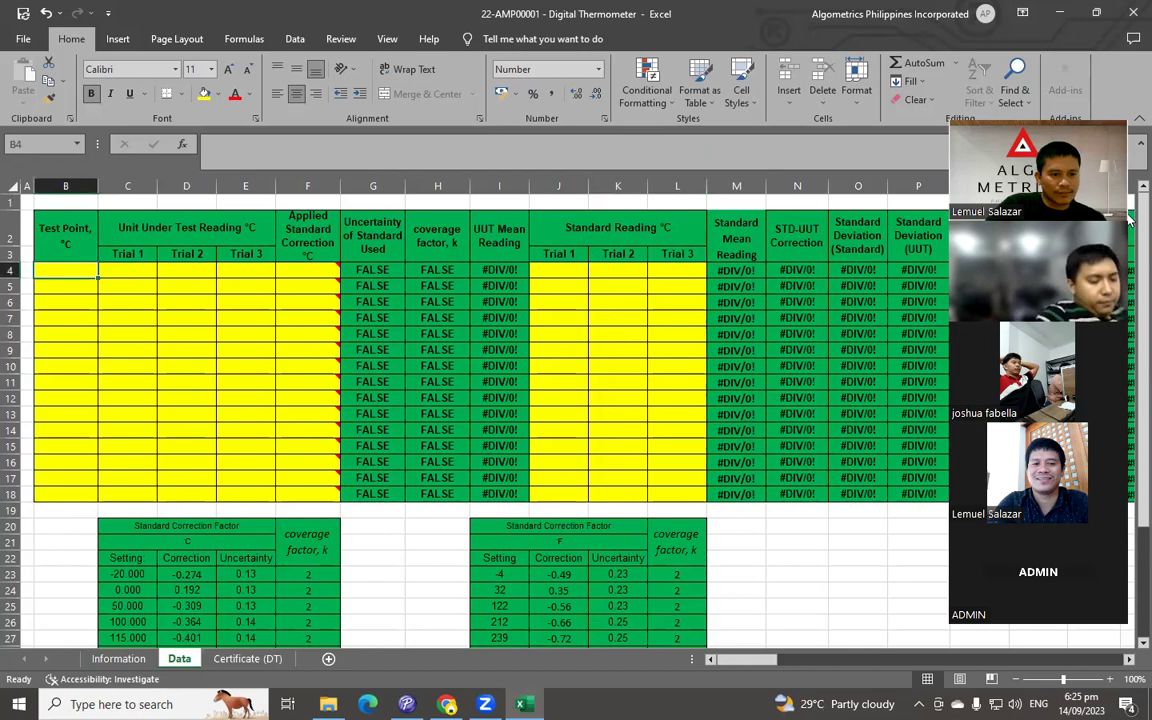
pyautogui.write('0')
pyautogui.press('Return')
pyautogui.write('10')
pyautogui.press('Return')
pyautogui.write('20')
pyautogui.press('Return')
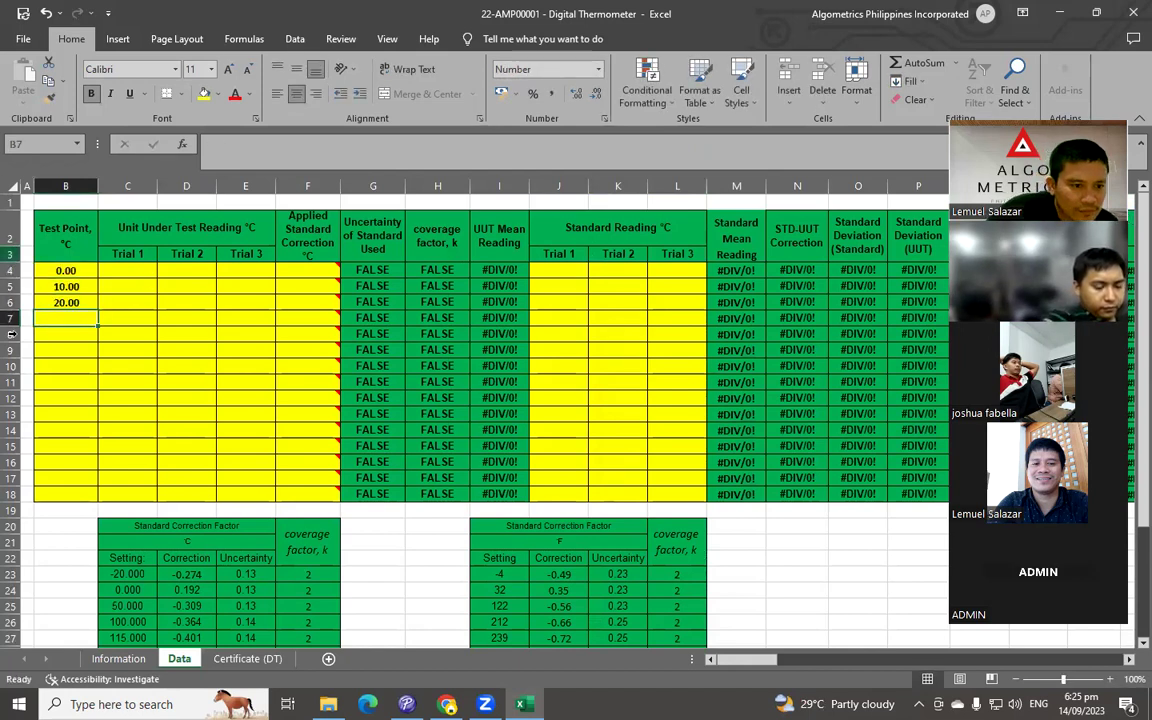
# Step: Copy the three test point values across into Unit Under Test Reading Trials 1, 2 and 3
pyautogui.moveTo(74, 272); pyautogui.dragTo(288, 311)
pyautogui.scroll(-1, 296, 283)
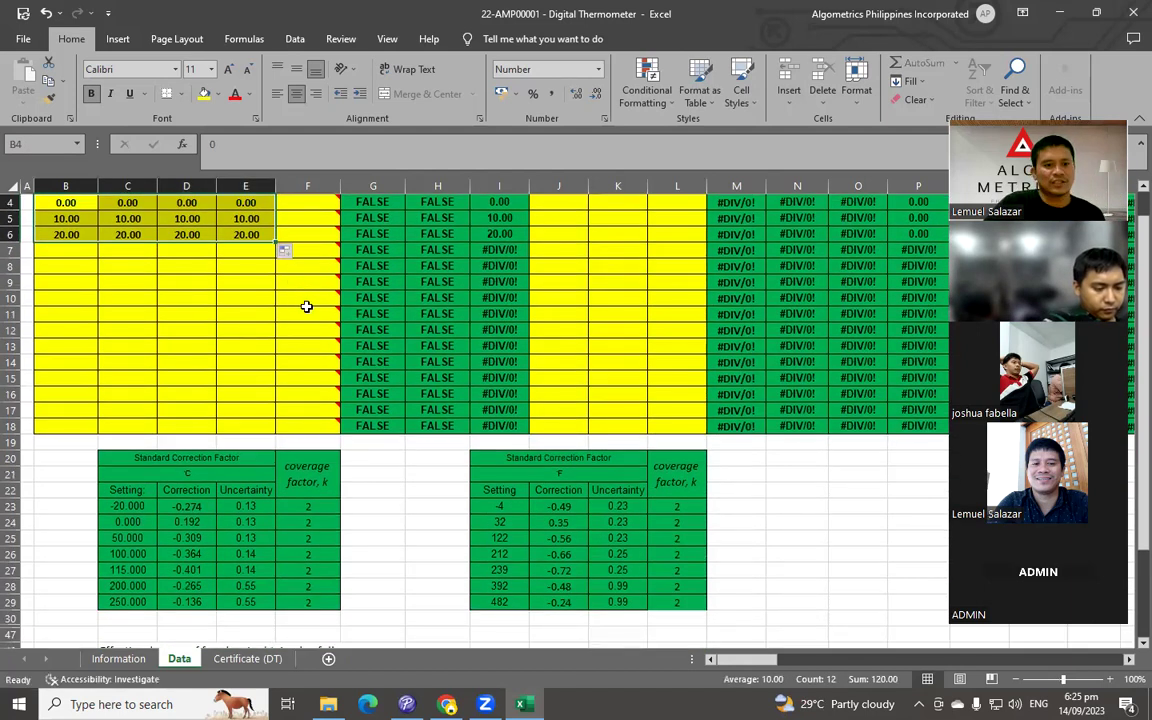
pyautogui.scroll(1, 307, 306)
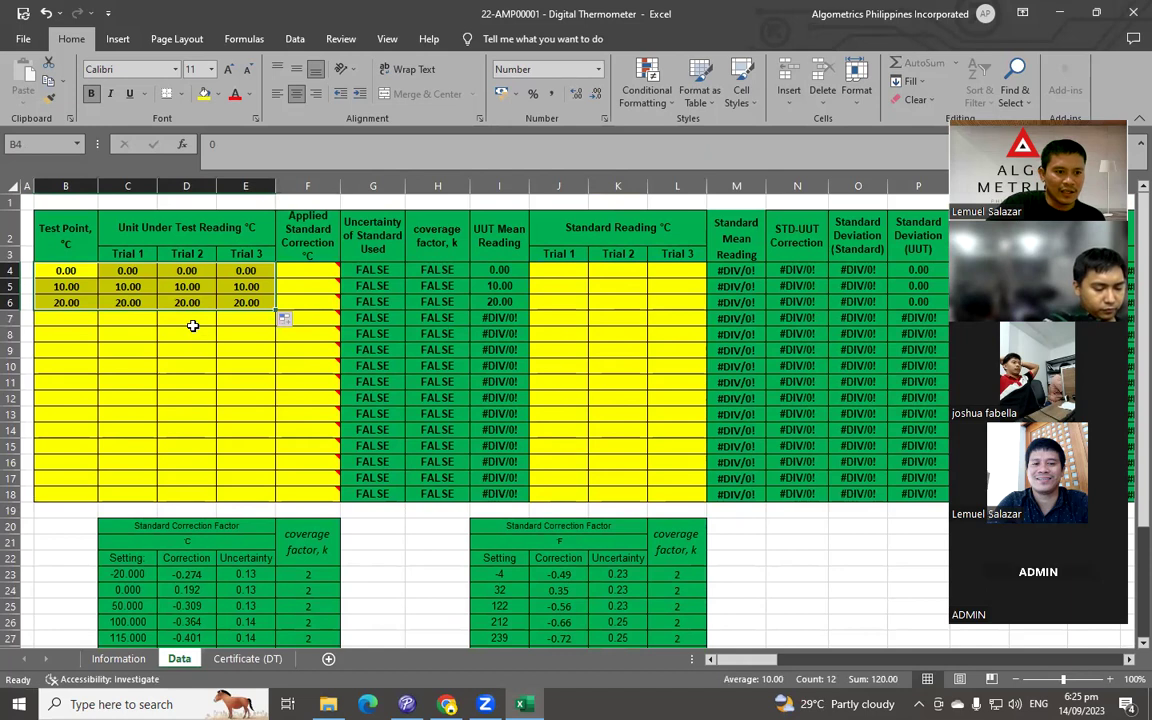
# Step: Link the Applied Standard Correction in F4, F5 and F6 to the 0.000 °C setting's correction with the formula =D24
pyautogui.click(289, 272)
pyautogui.write('=')
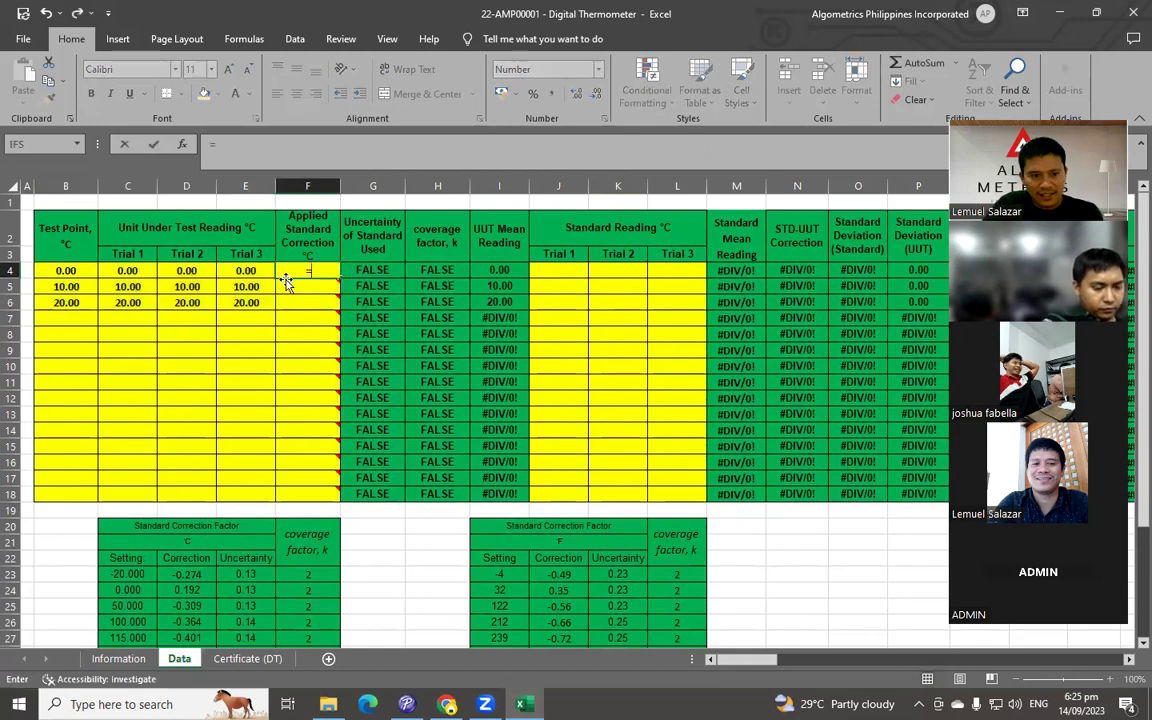
pyautogui.scroll(-2, 133, 467)
pyautogui.click(191, 476)
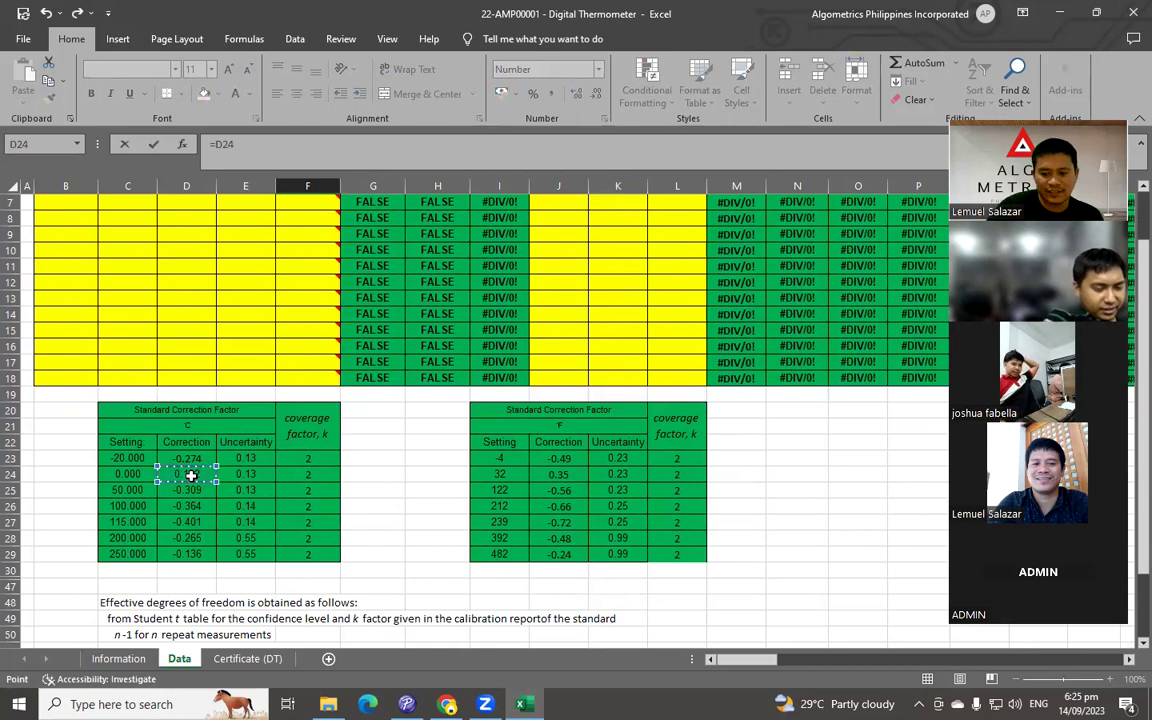
pyautogui.press('Return')
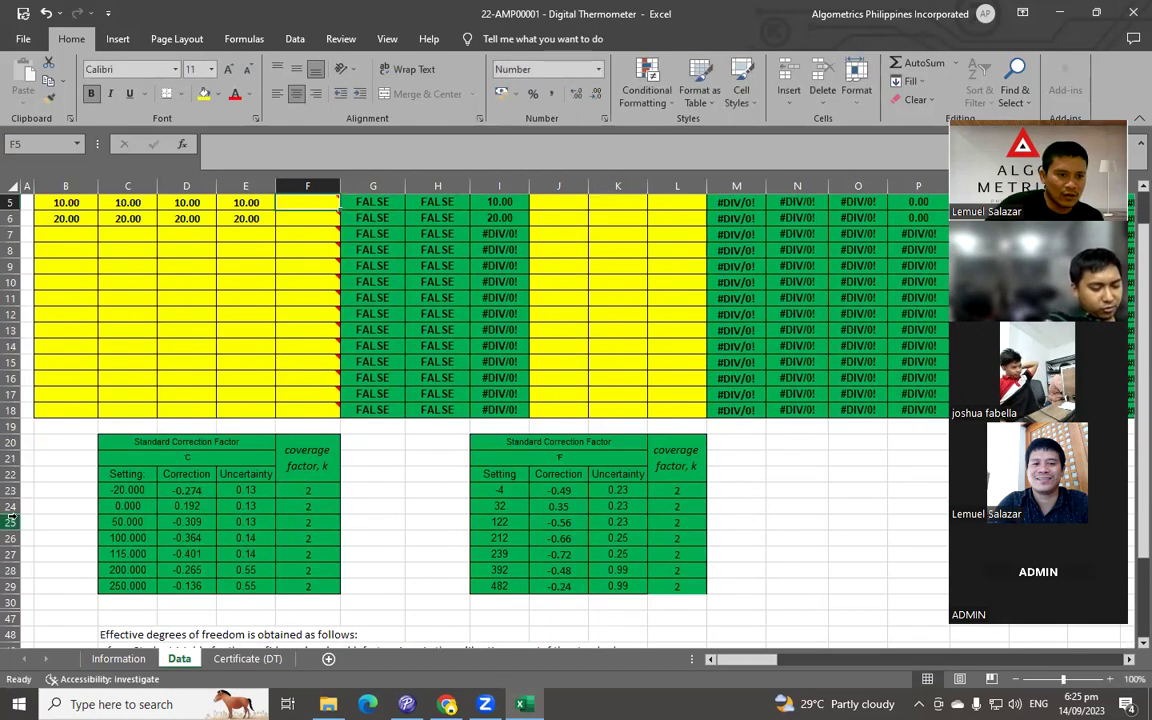
pyautogui.scroll(1, 203, 366)
pyautogui.write('=')
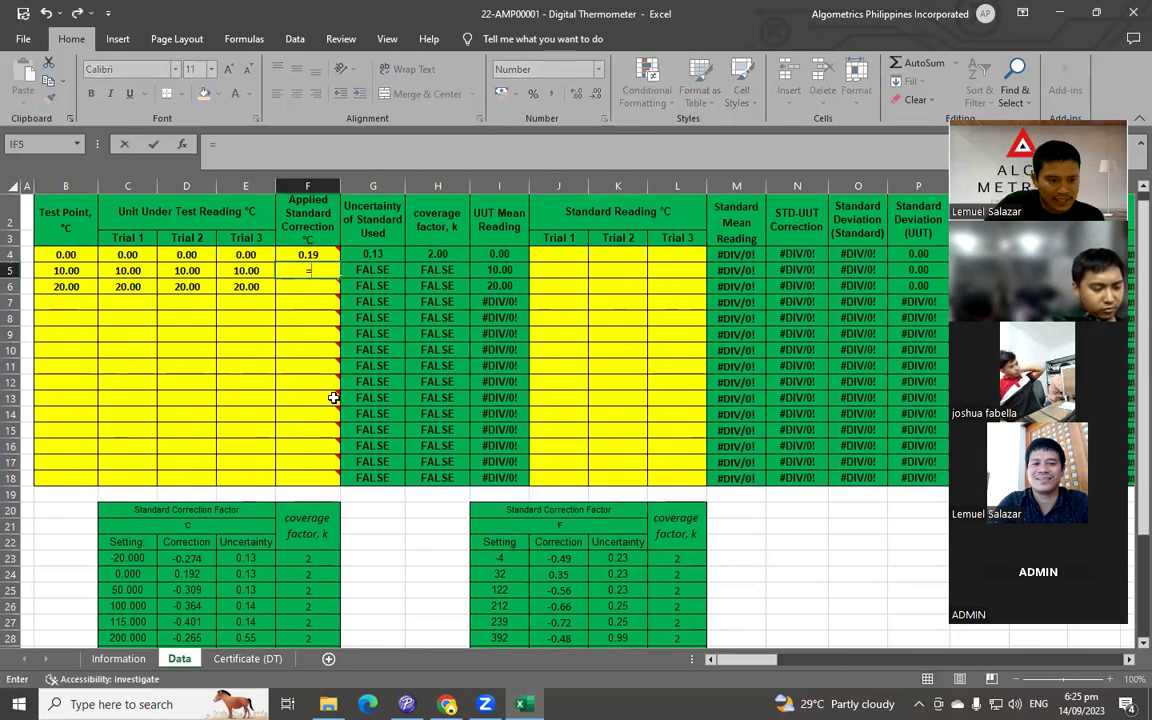
pyautogui.click(175, 572)
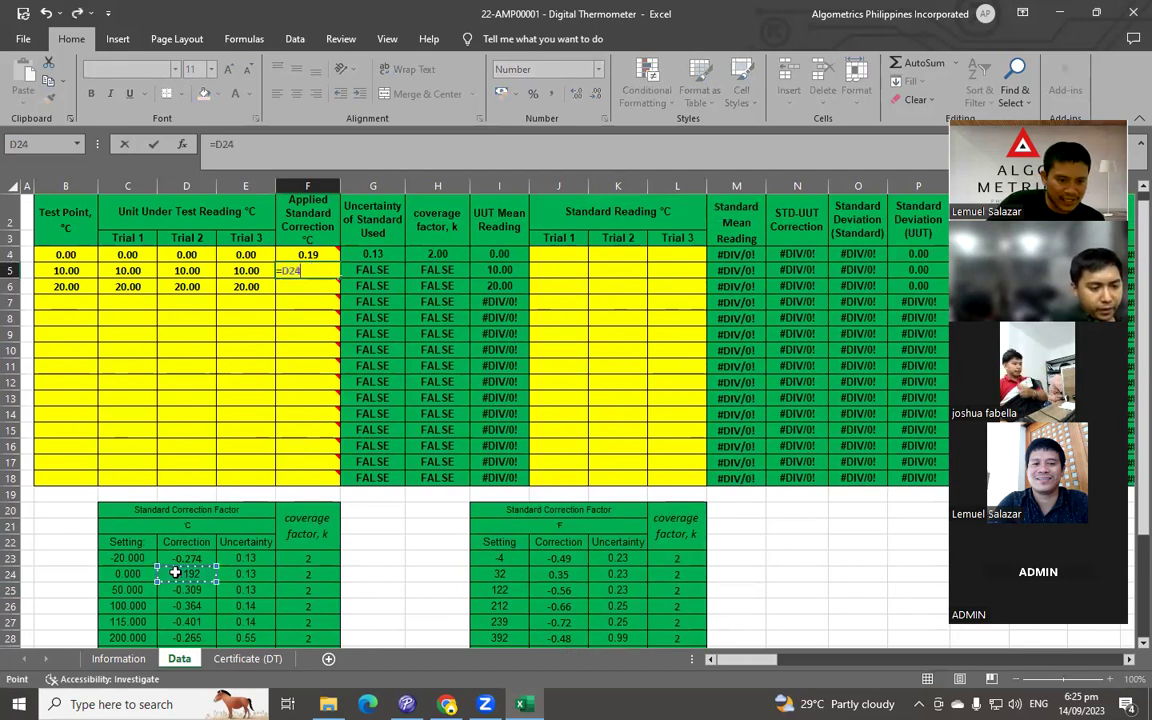
pyautogui.press('Return')
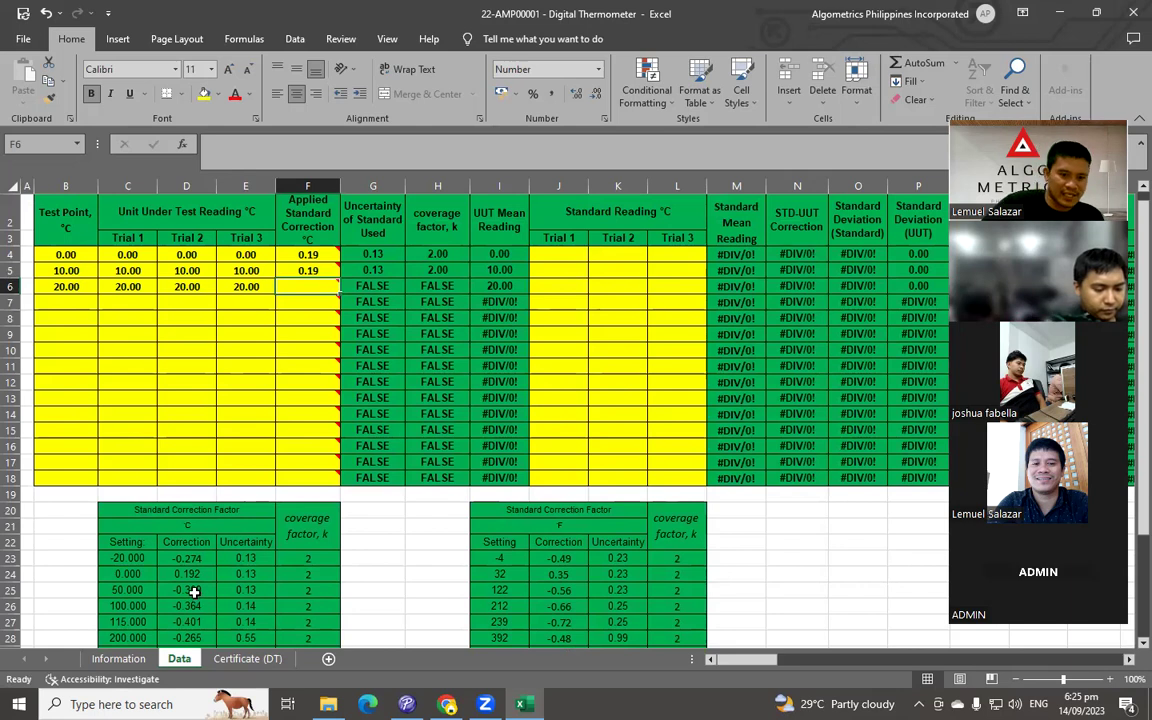
pyautogui.write('=')
pyautogui.click(196, 571)
pyautogui.press('Return')
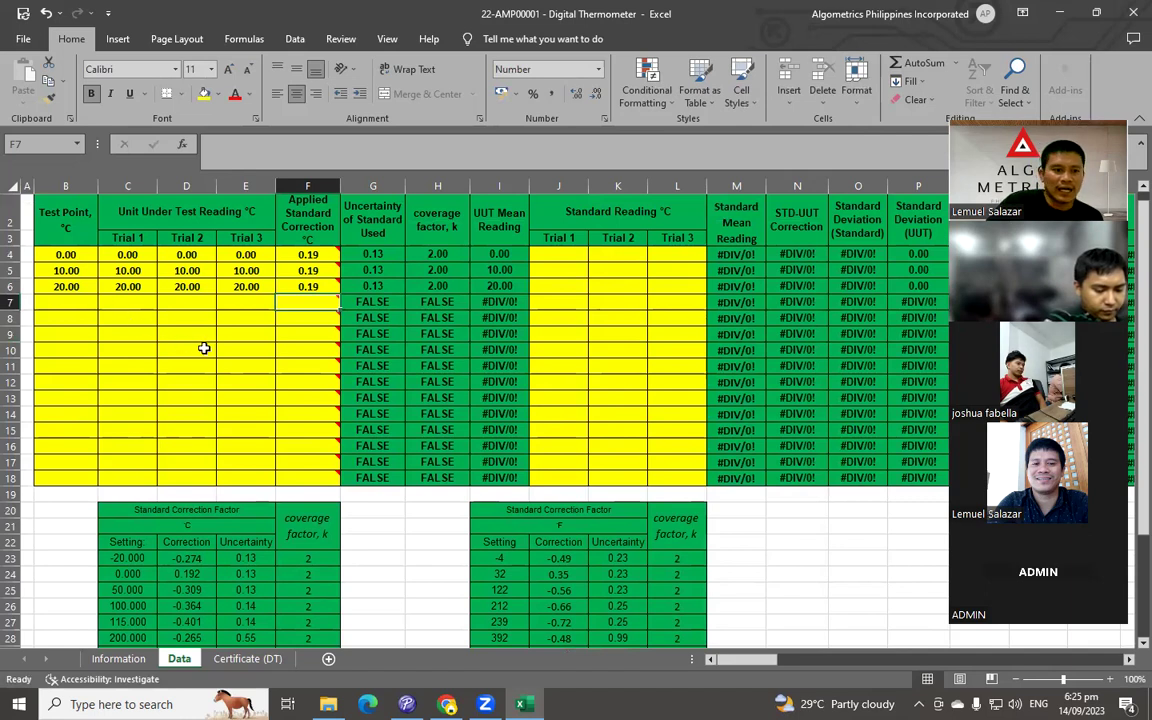
# Step: Compare the Unit Under Test trial readings with the corresponding Standard Reading cells on the Data sheet
pyautogui.scroll(-1, 211, 395)
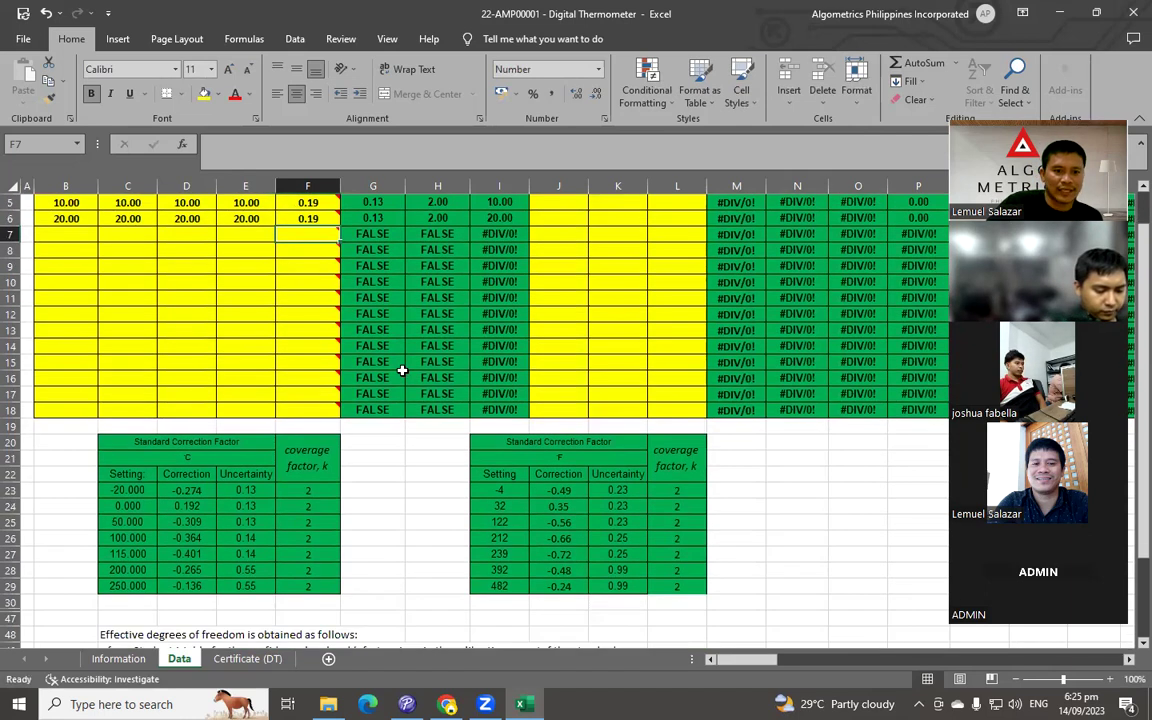
pyautogui.scroll(2, 422, 370)
pyautogui.click(558, 270)
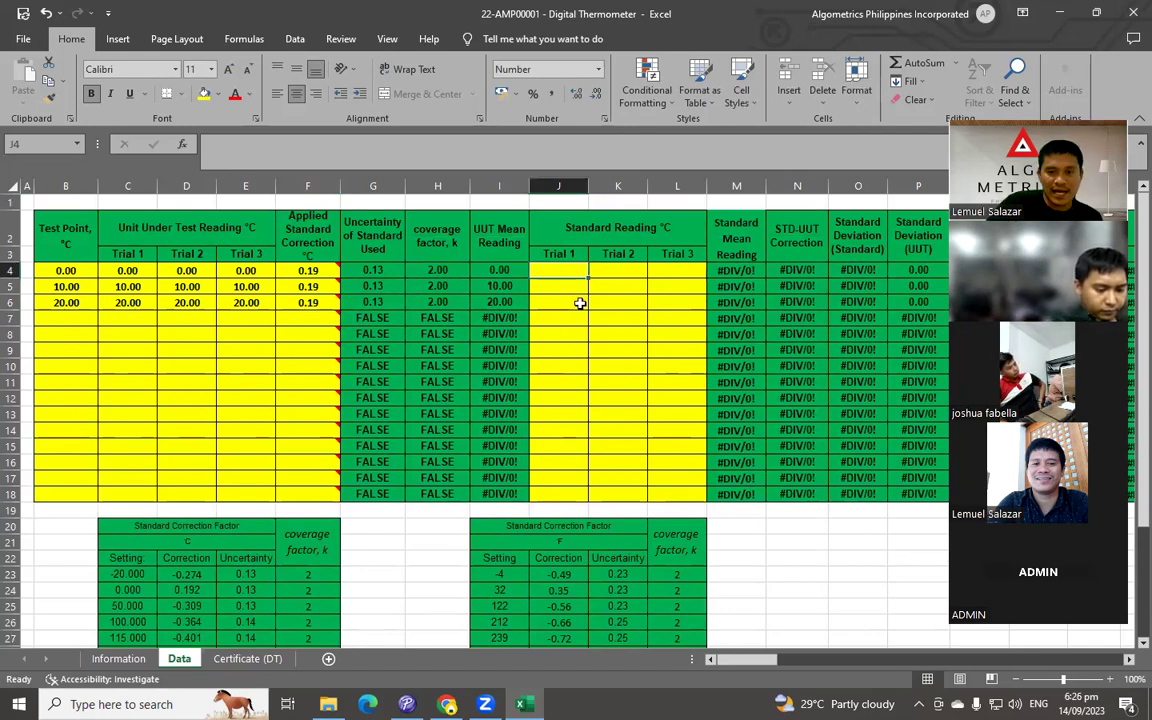
pyautogui.click(558, 330)
pyautogui.moveTo(134, 268); pyautogui.dragTo(226, 346)
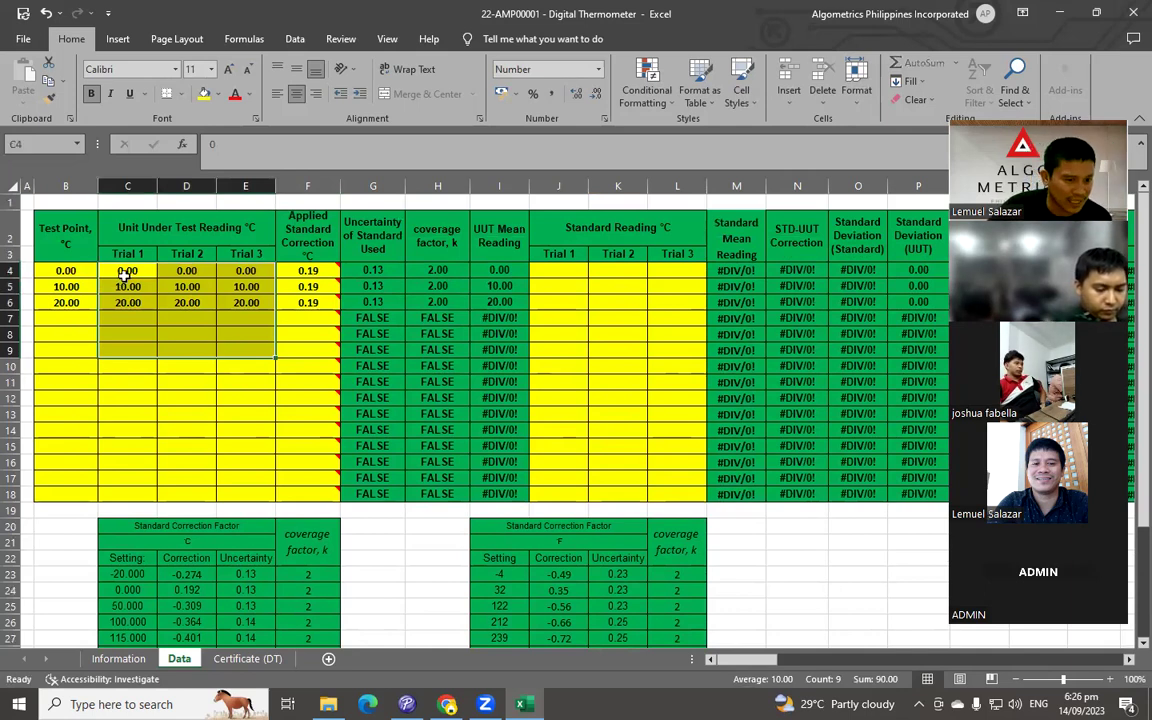
pyautogui.click(543, 272)
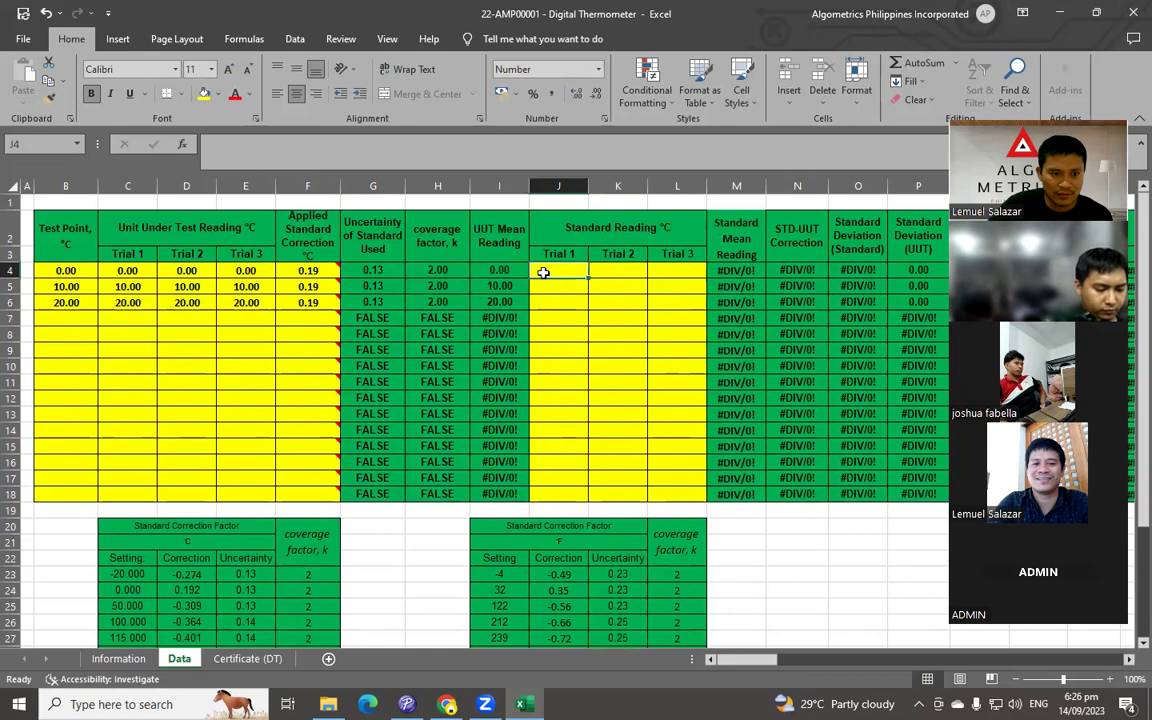
pyautogui.moveTo(127, 272); pyautogui.dragTo(240, 348)
# Step: Enter Standard Reading Trial 1 values 0.12, 10.23 and 20.25, and copy them across to Trials 2 and 3
pyautogui.click(581, 272)
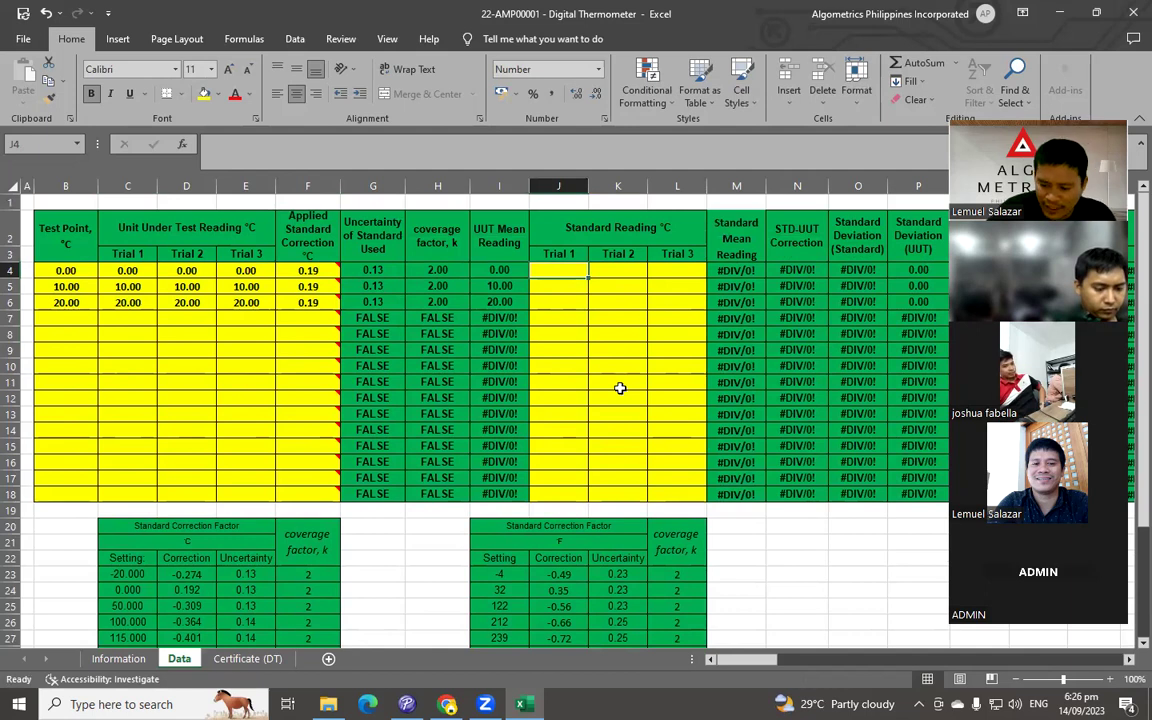
pyautogui.write('0.12')
pyautogui.press('Return')
pyautogui.write('10.23')
pyautogui.press('Return')
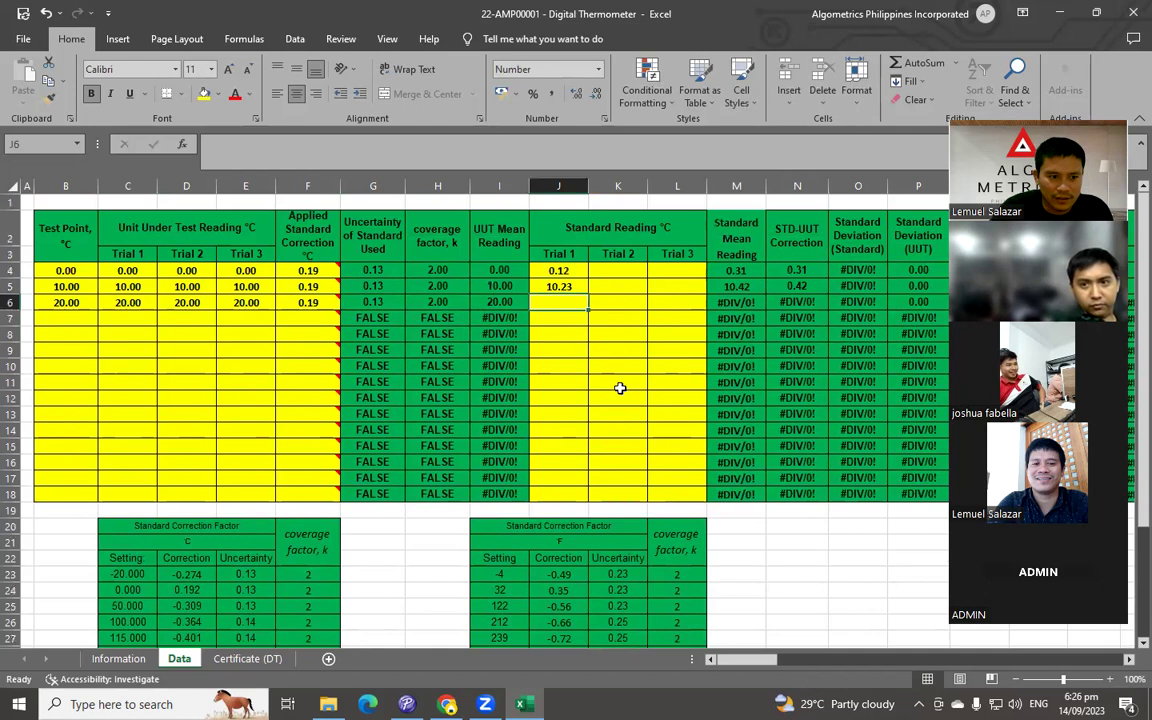
pyautogui.write('20.25')
pyautogui.press('Return')
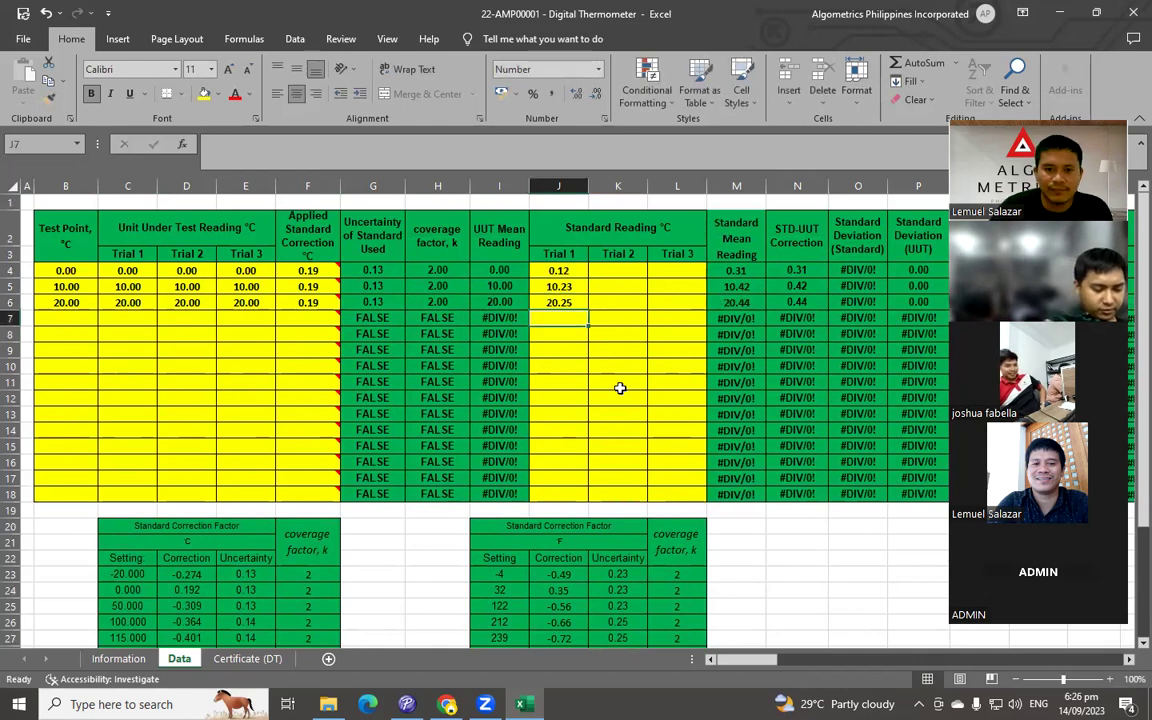
pyautogui.moveTo(548, 270); pyautogui.dragTo(666, 277)
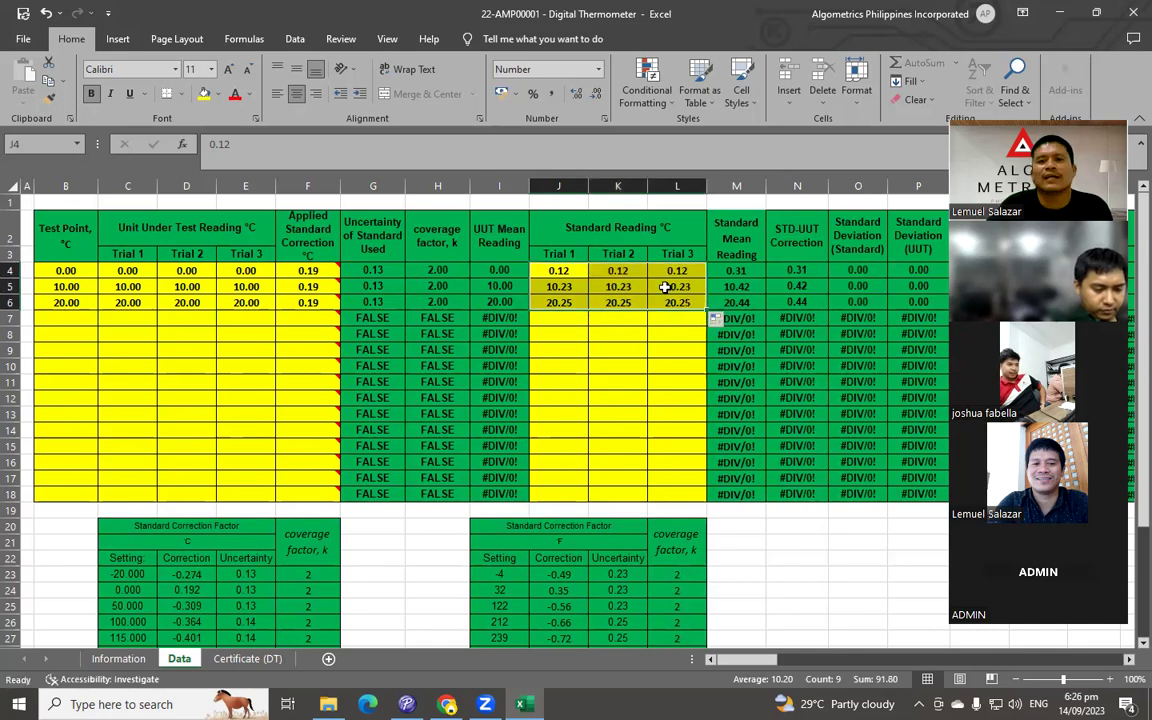
# Step: Check the calibration results table on the Certificate (DT) sheet
pyautogui.click(247, 658)
pyautogui.scroll(-2, 233, 448)
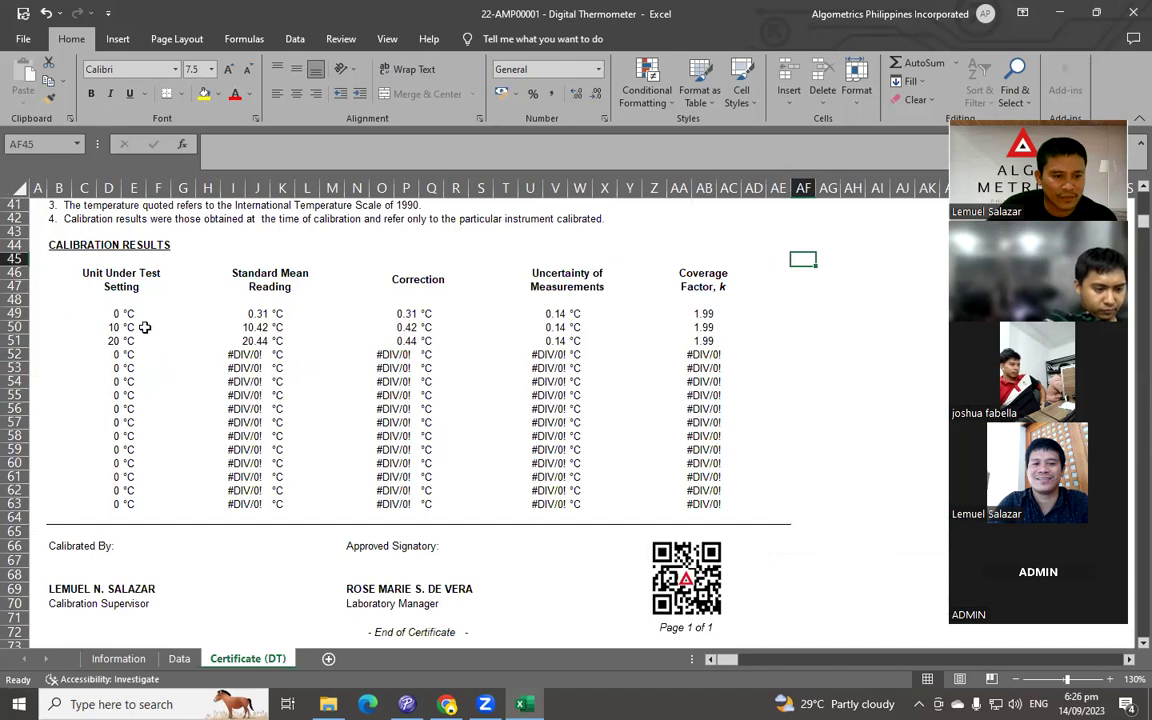
pyautogui.click(14, 340)
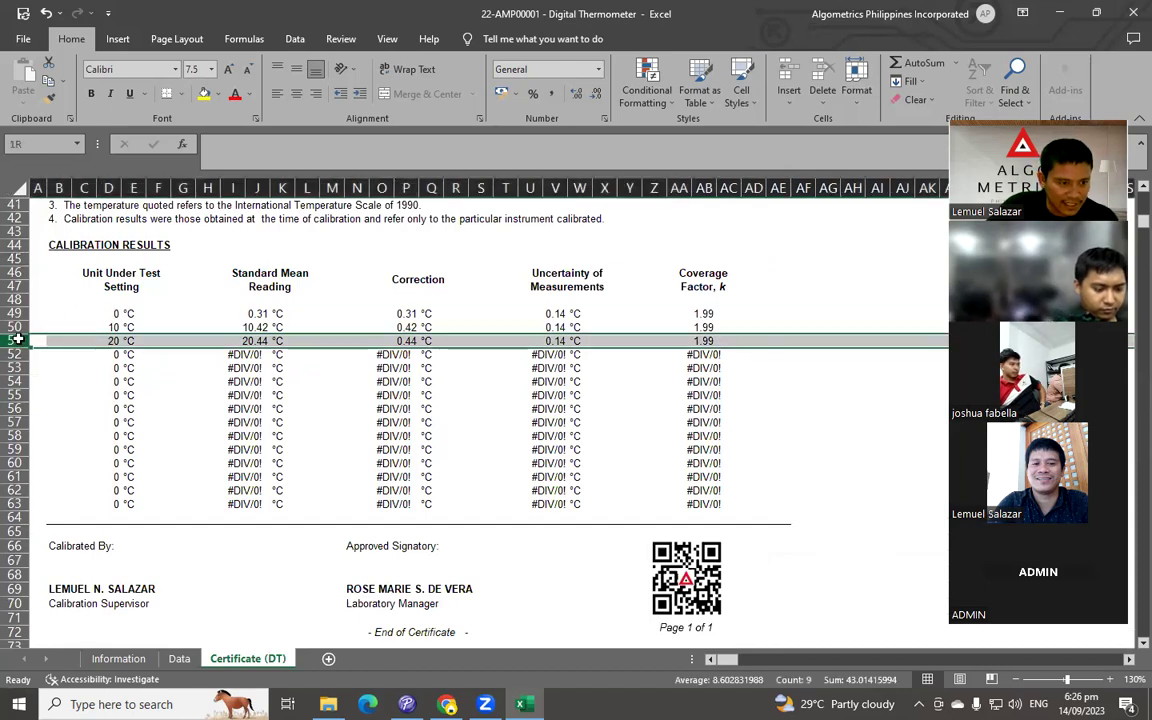
pyautogui.moveTo(16, 344); pyautogui.dragTo(12, 490)
pyautogui.rightClick(13, 468)
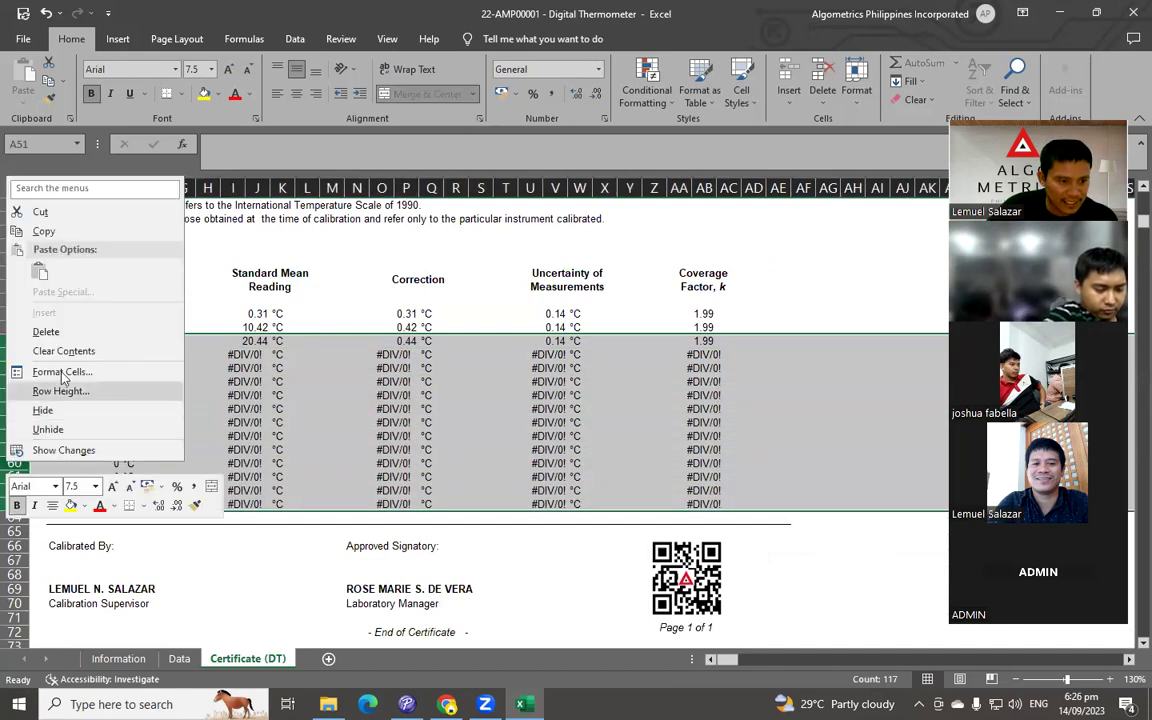
pyautogui.click(57, 409)
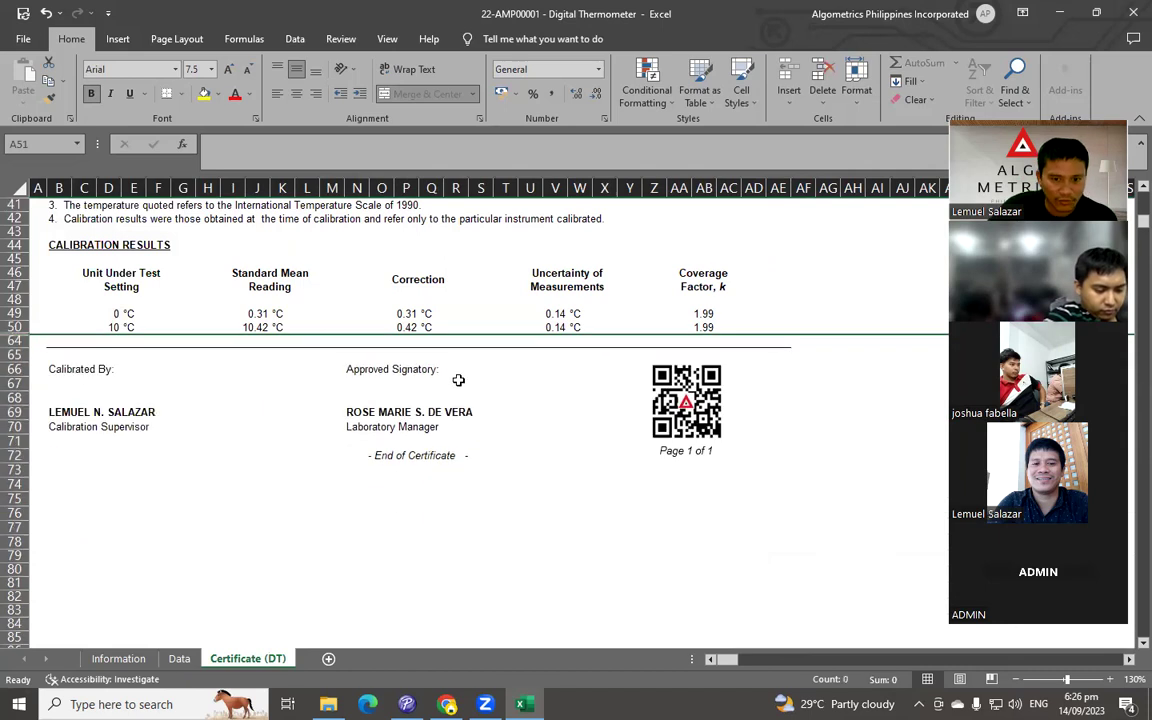
pyautogui.click(46, 13)
# Step: Hide the unused calibration result rows 52 to 63 on Certificate (DT)
pyautogui.click(14, 354)
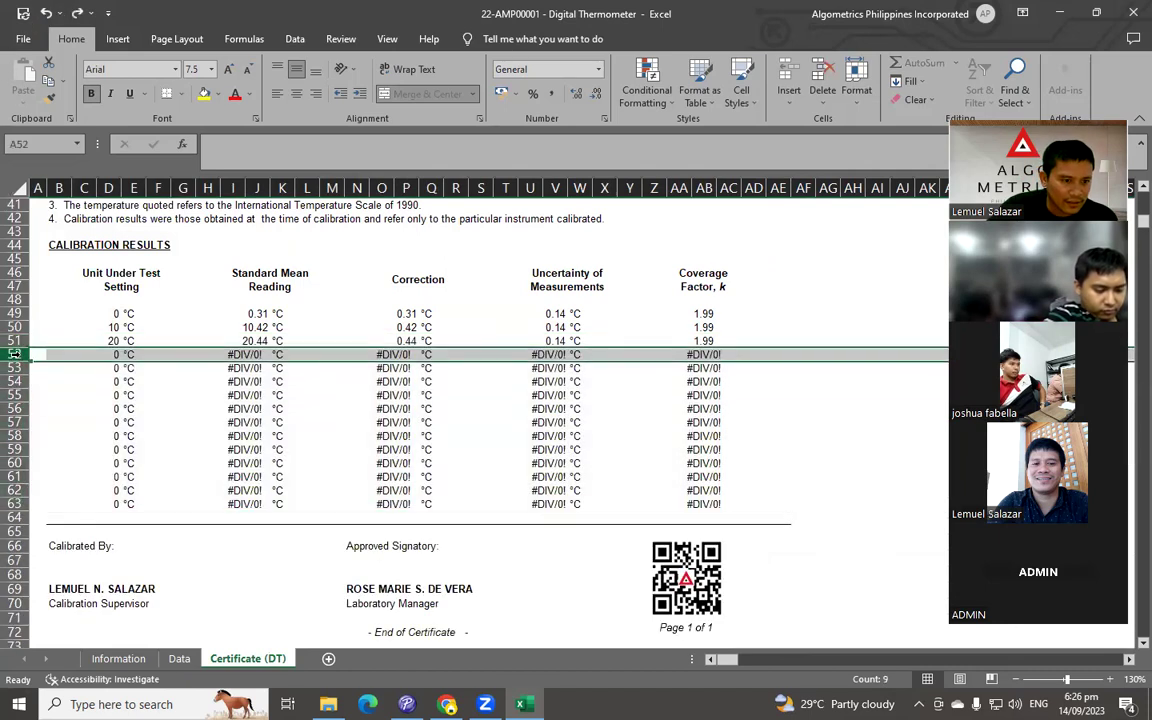
pyautogui.moveTo(14, 354); pyautogui.dragTo(12, 504)
pyautogui.rightClick(14, 477)
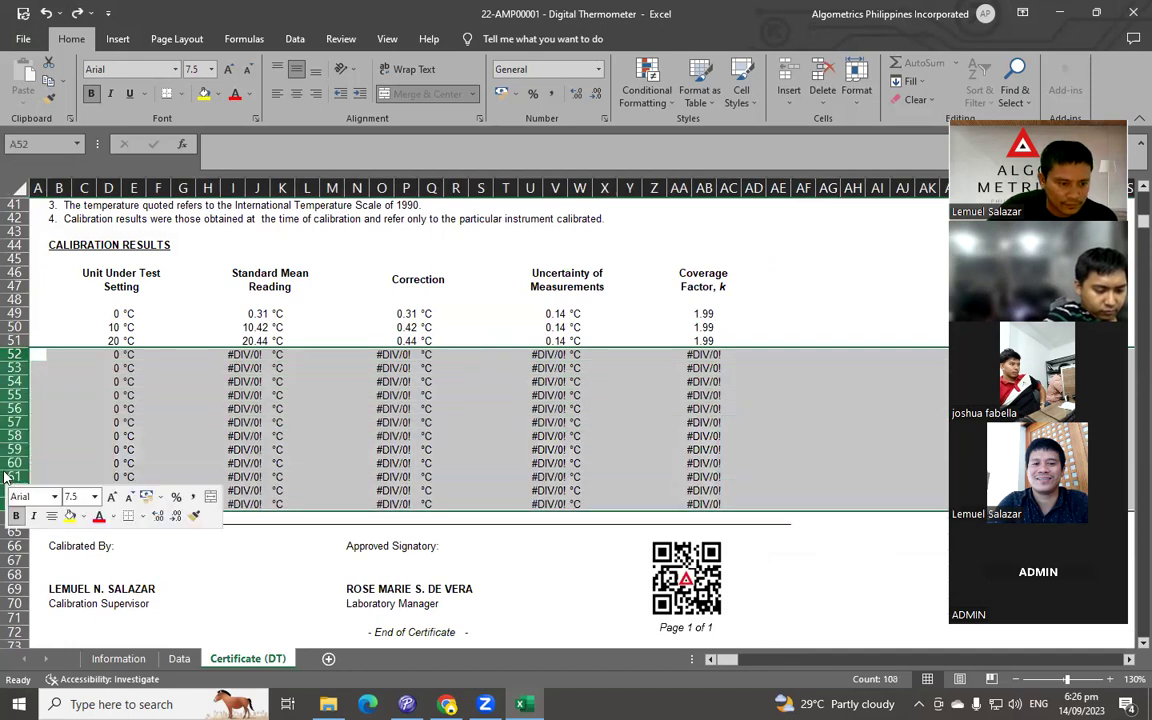
pyautogui.click(42, 420)
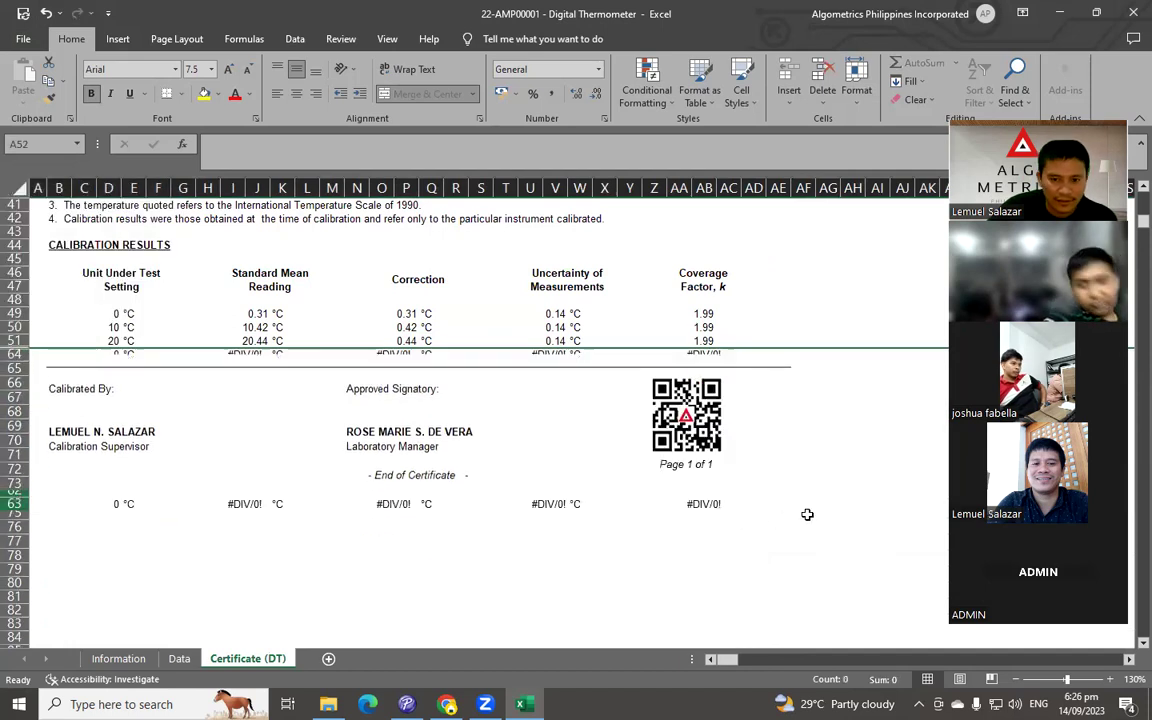
# Step: Check the Unit Under Test Setting and Standard Mean Reading values of the three test points in the calibration results
pyautogui.scroll(2, 727, 406)
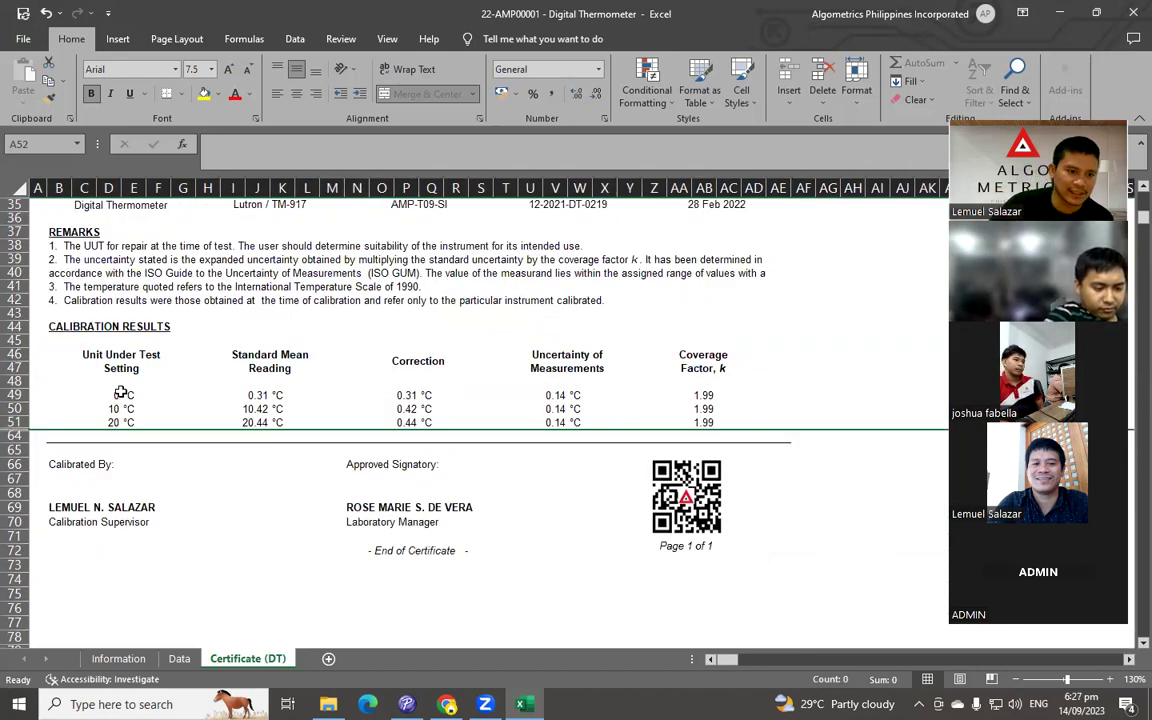
pyautogui.moveTo(119, 396); pyautogui.dragTo(119, 422)
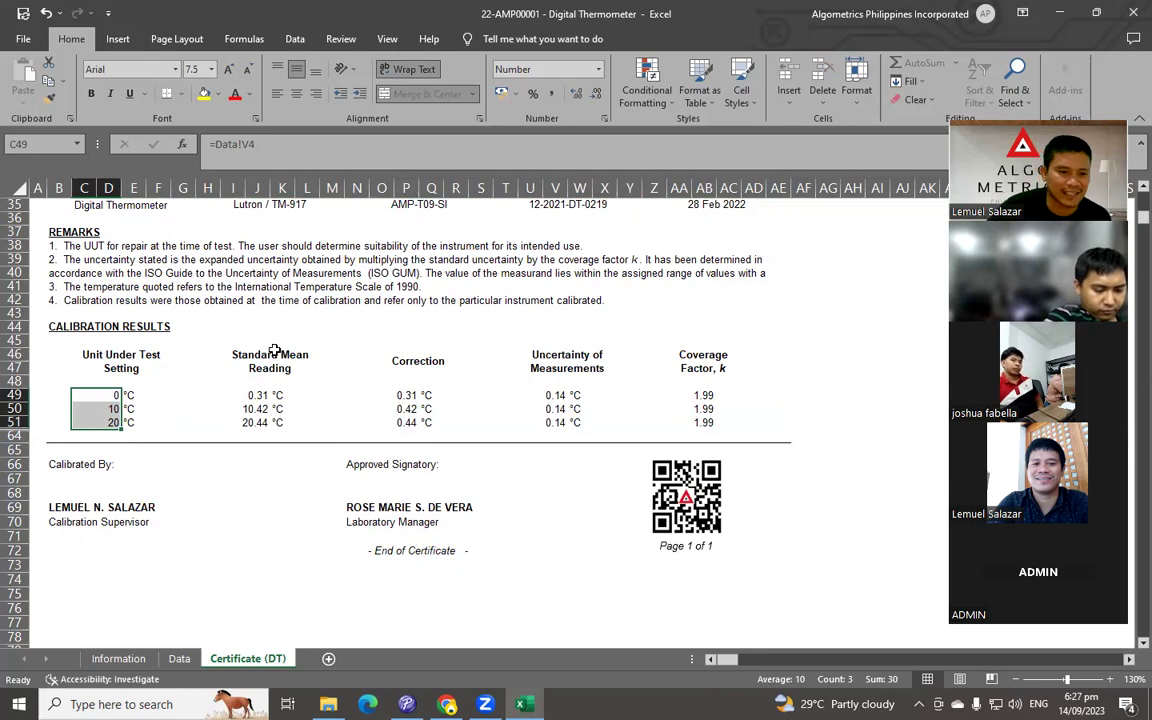
pyautogui.moveTo(226, 395); pyautogui.dragTo(247, 424)
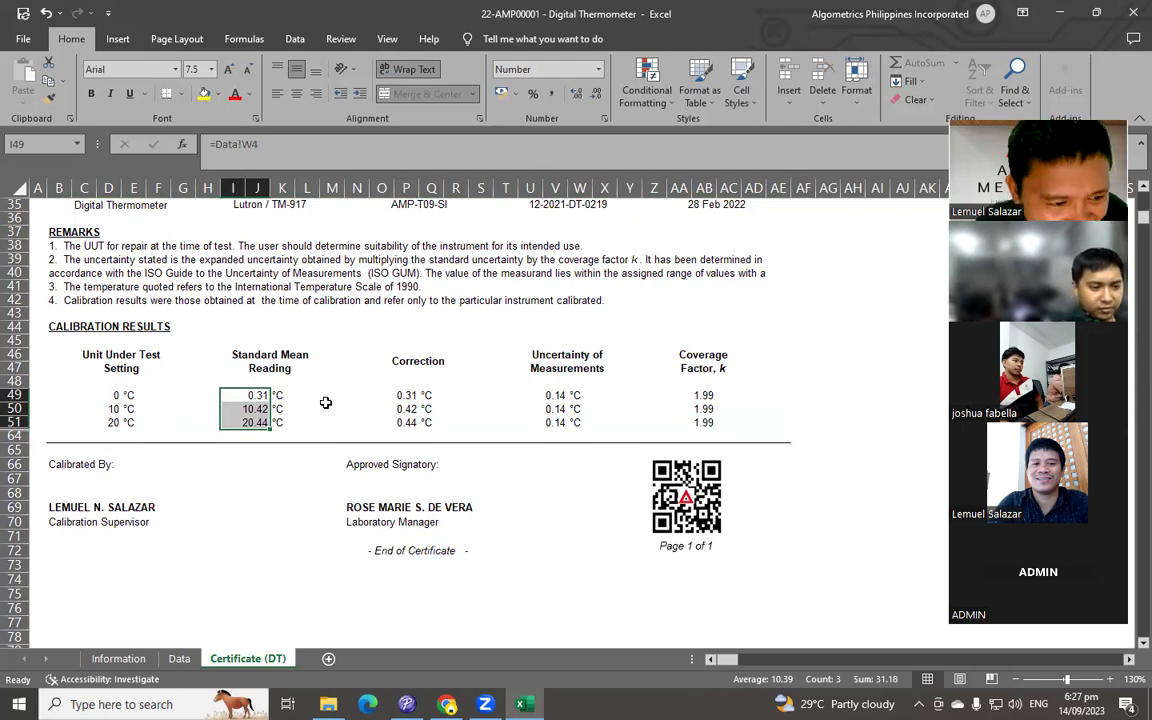
pyautogui.click(115, 397)
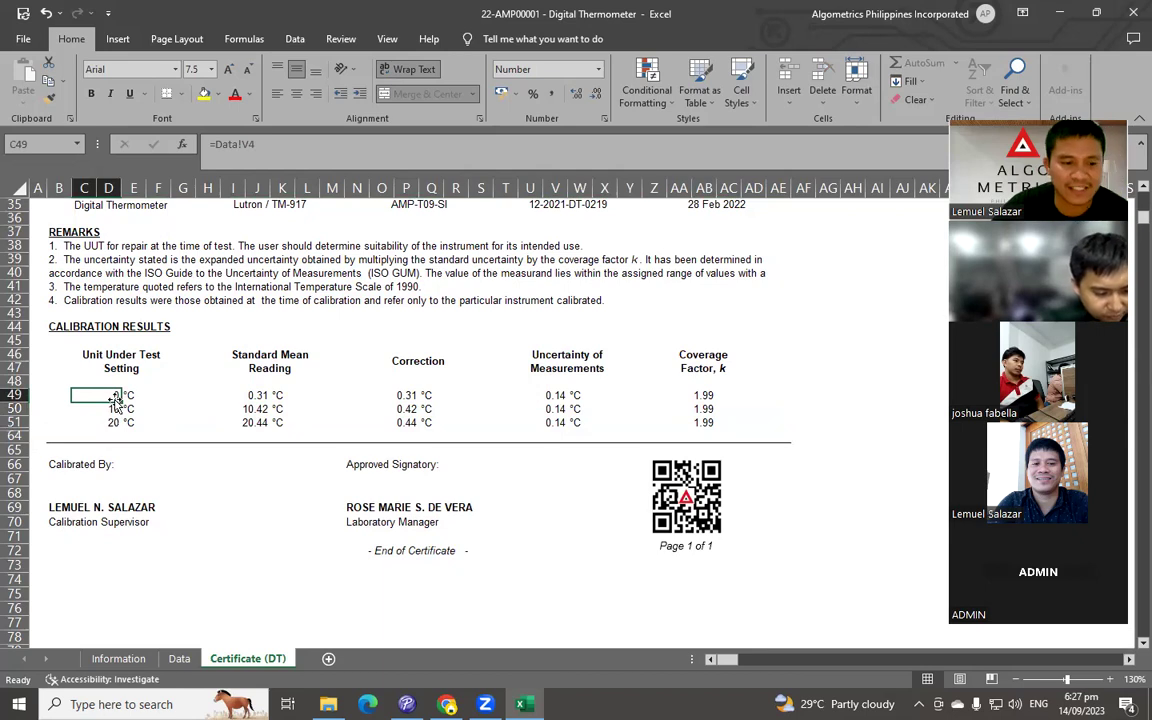